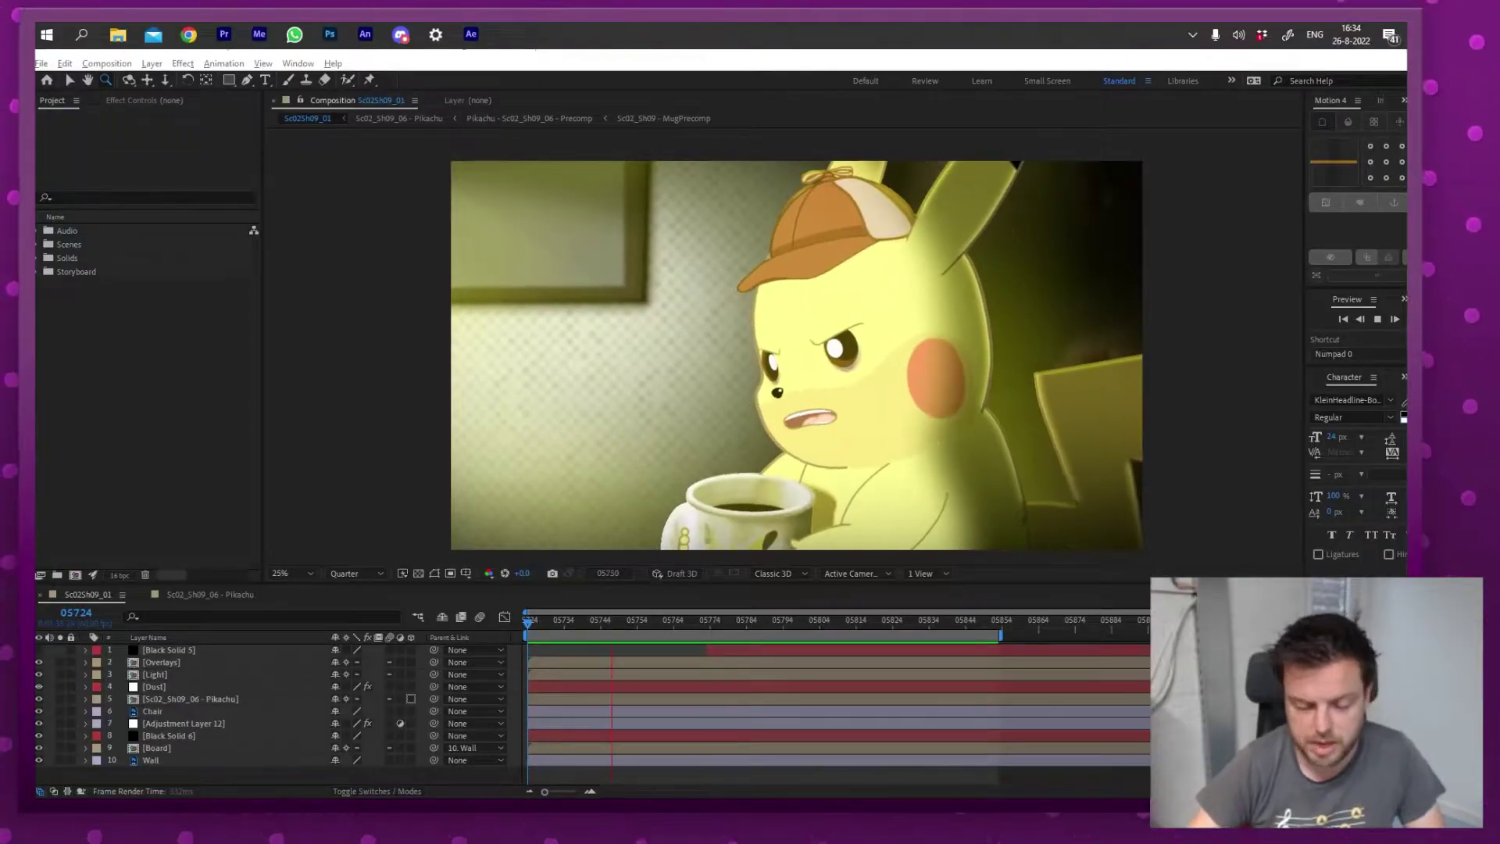
- Switch to Animate and scrub through the Pikachu animation, ending back at the first frame
key("alt+Tab")
left_click_drag(327, 656, 627, 656)
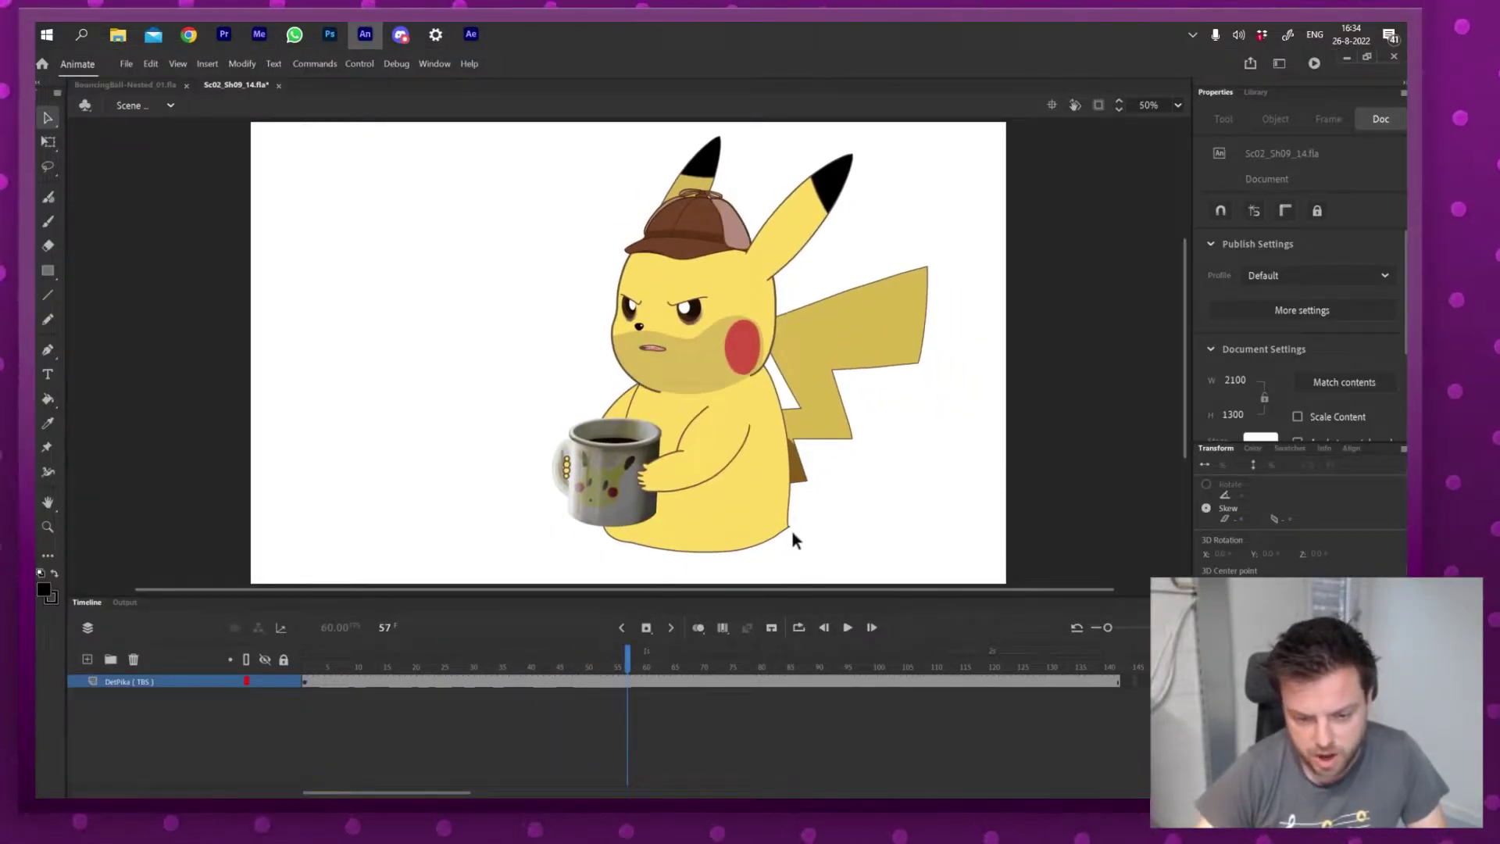
left_click_drag(326, 659, 305, 659)
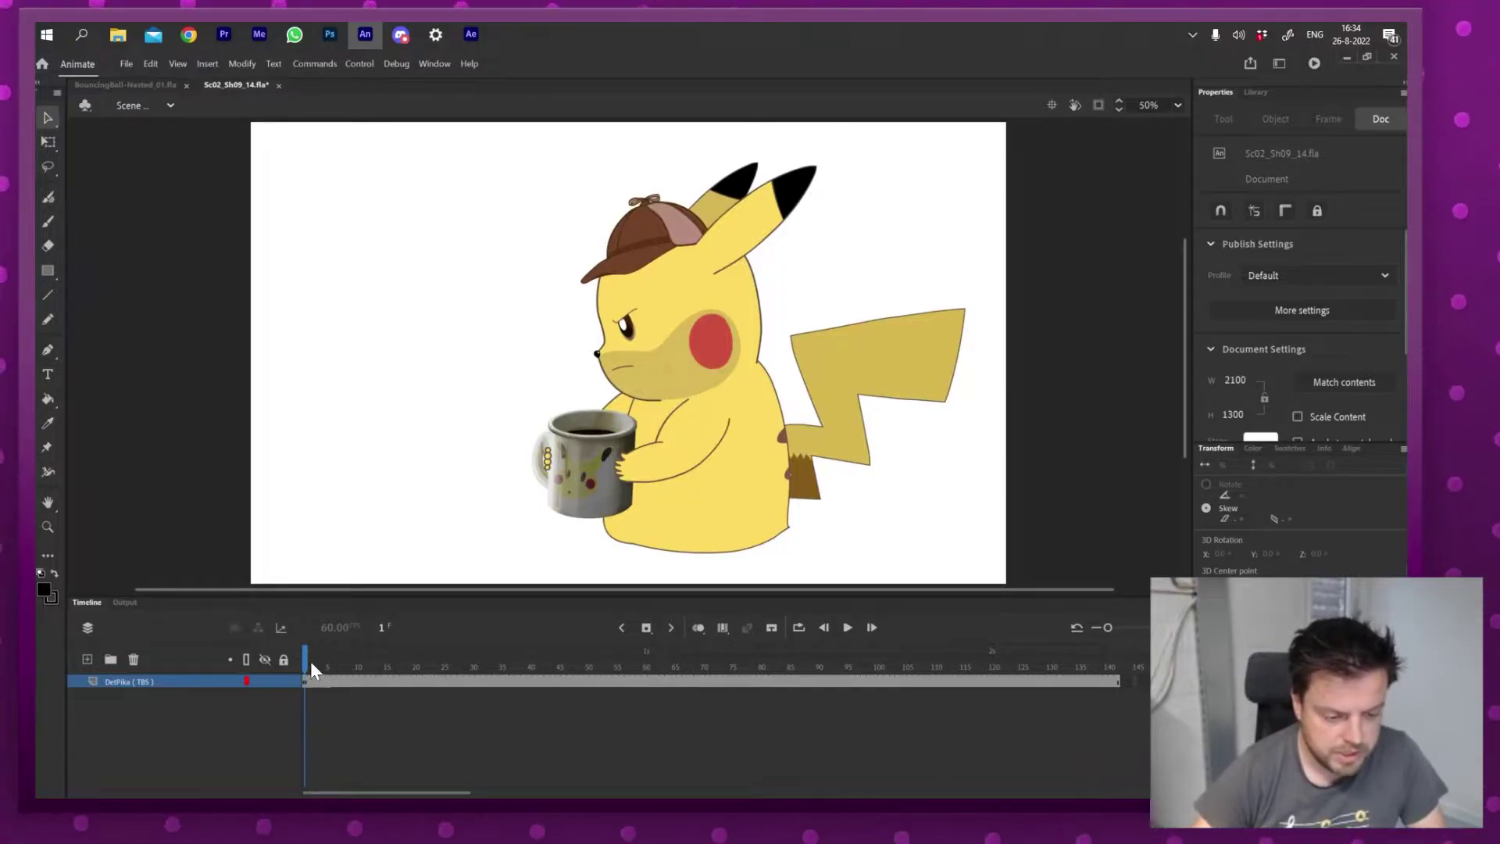
mouse_move(311, 661)
left_mouse_down()
mouse_move(754, 660)
mouse_move(306, 664)
left_mouse_up()
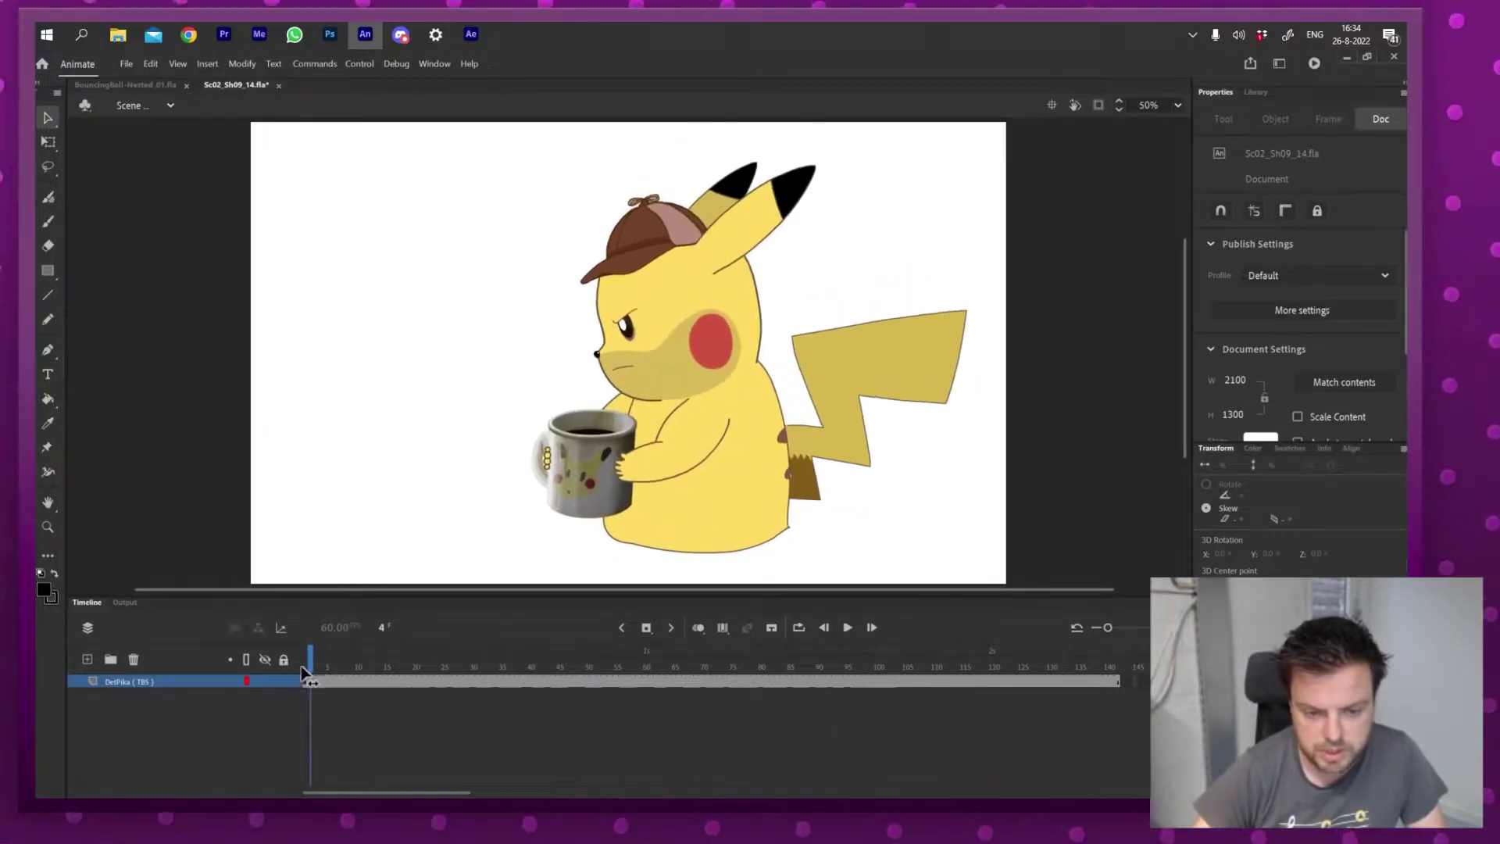
- Examine the line work and the mug artwork on the first frame up close, then return to the whole drawing
key("z")
left_click_drag(576, 303, 663, 359)
key("ctrl+1")
key("ctrl+2")
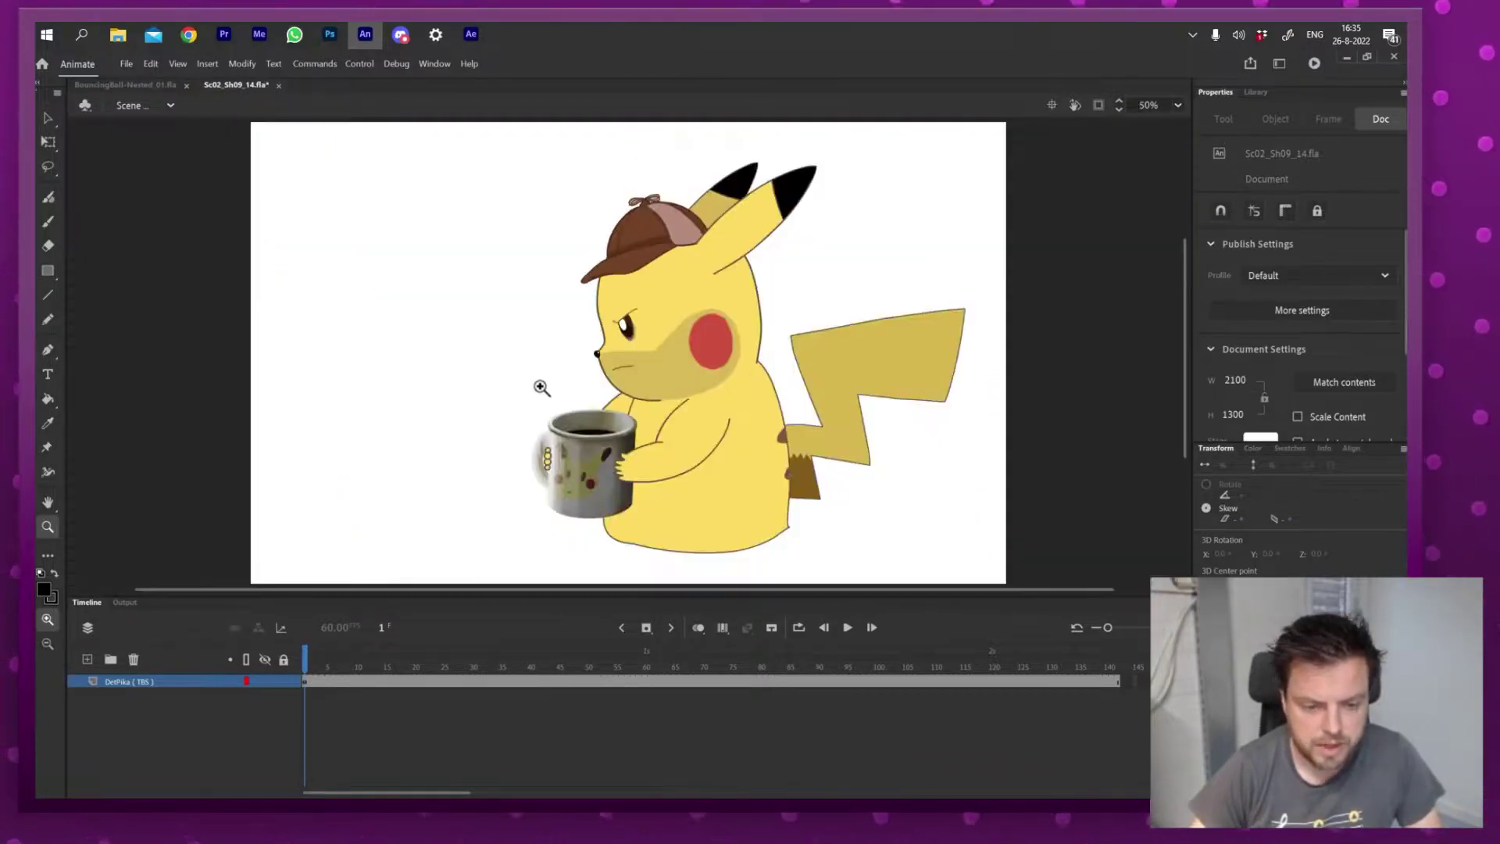
left_click_drag(532, 379, 700, 512)
left_click_drag(538, 186, 795, 370)
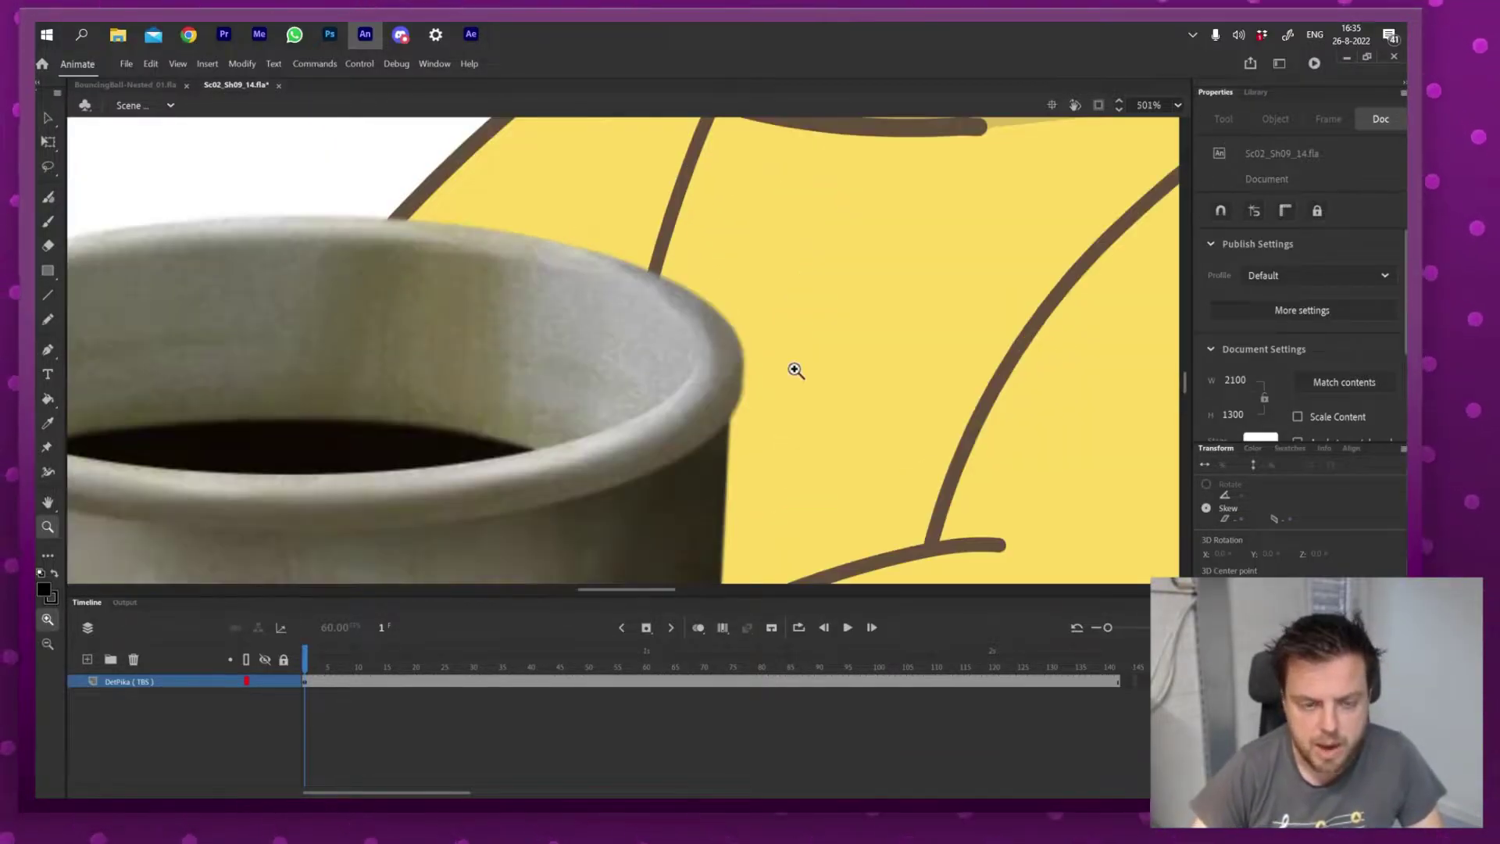
left_click_drag(547, 218, 810, 445)
key("ctrl+2")
scroll(822, 397, "down", 1)
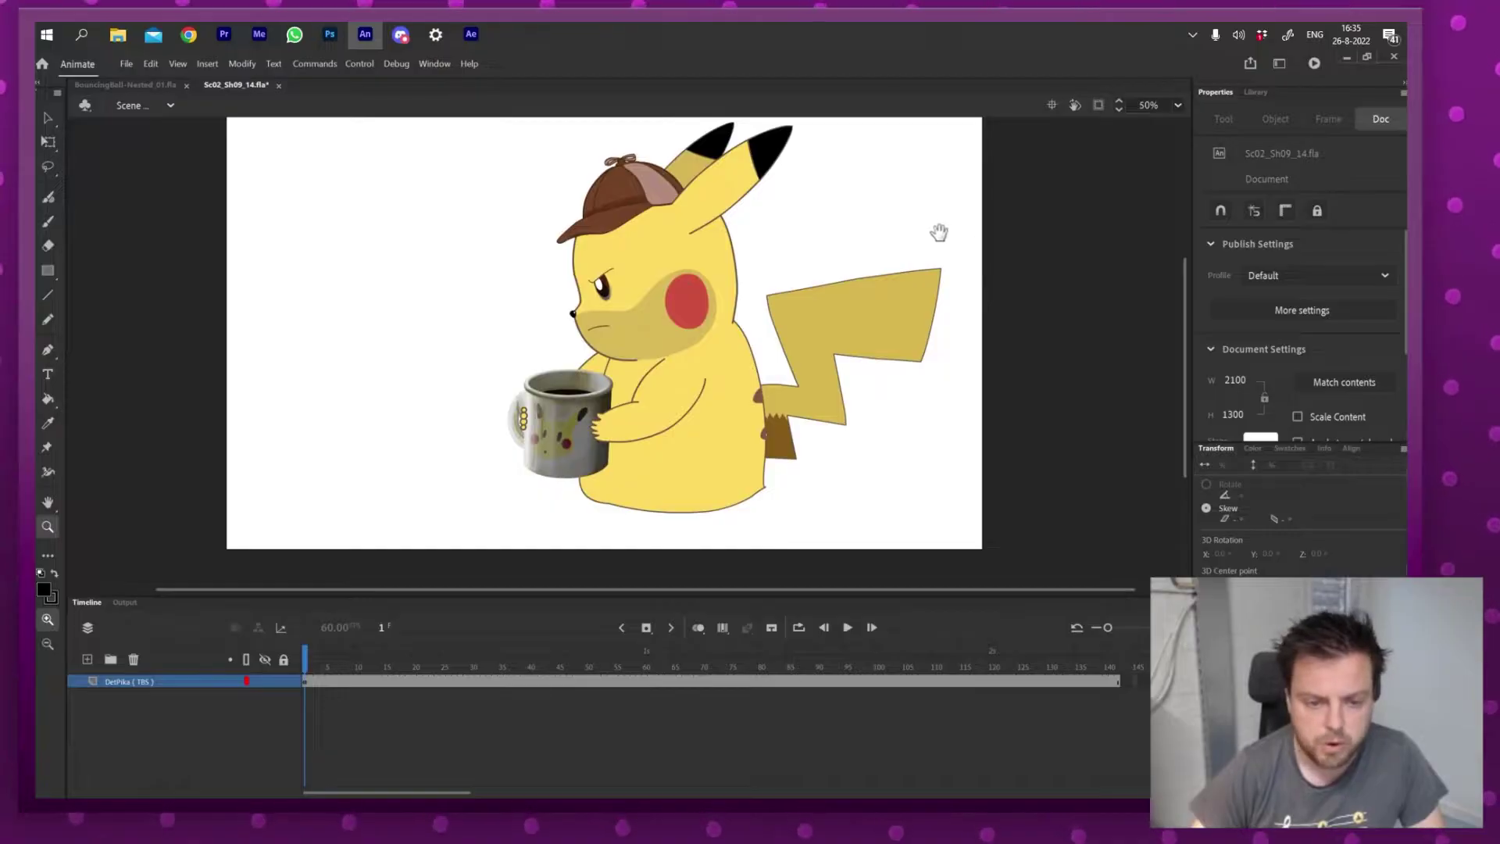
scroll(941, 231, "up", 1)
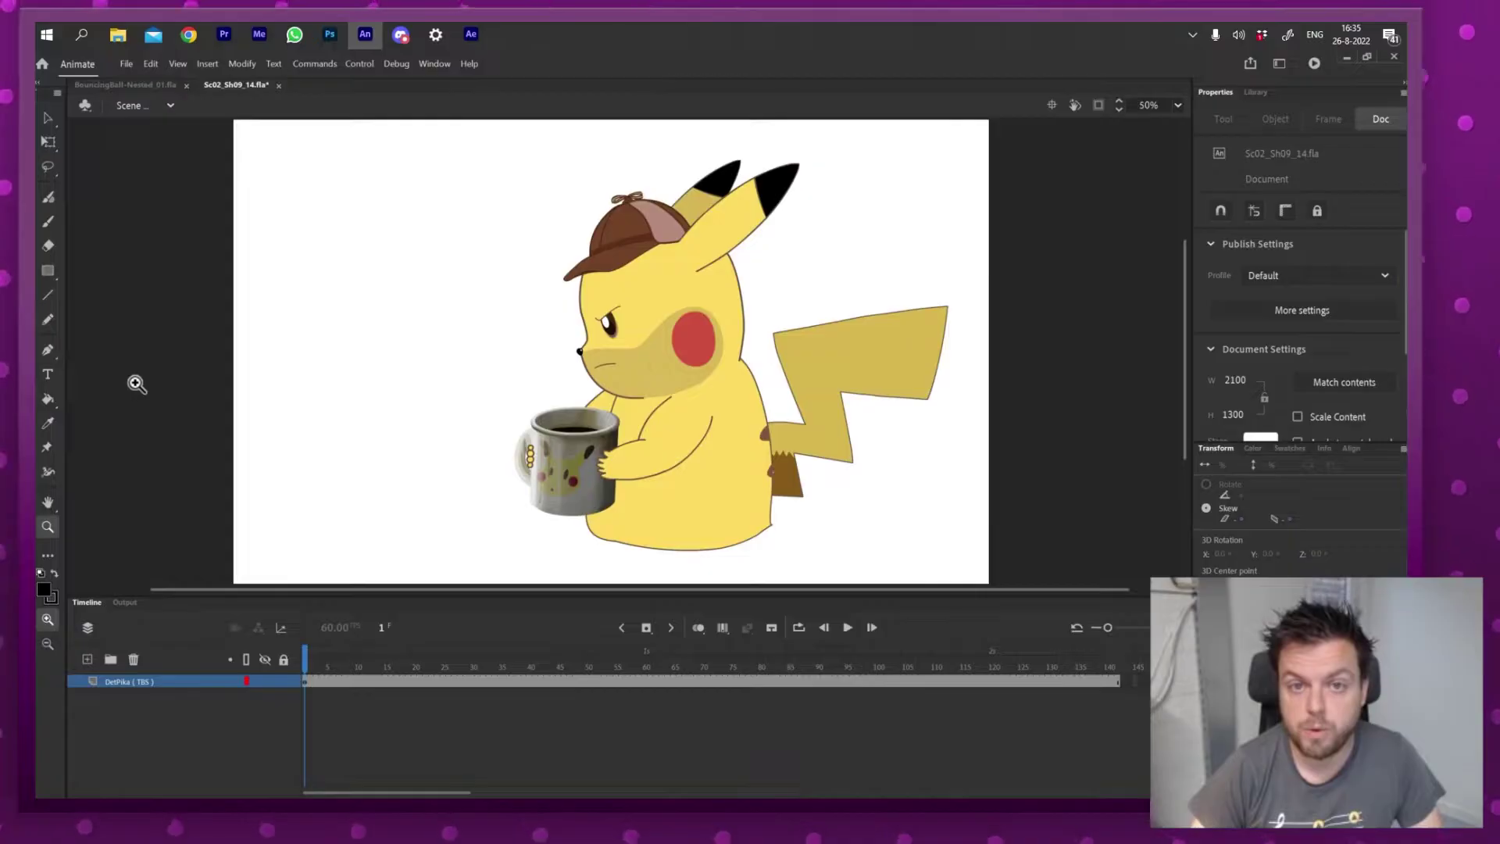
- Export the animation as an SWF movie named Sc02_Sh09_14
left_click(122, 63)
mouse_move(260, 275)
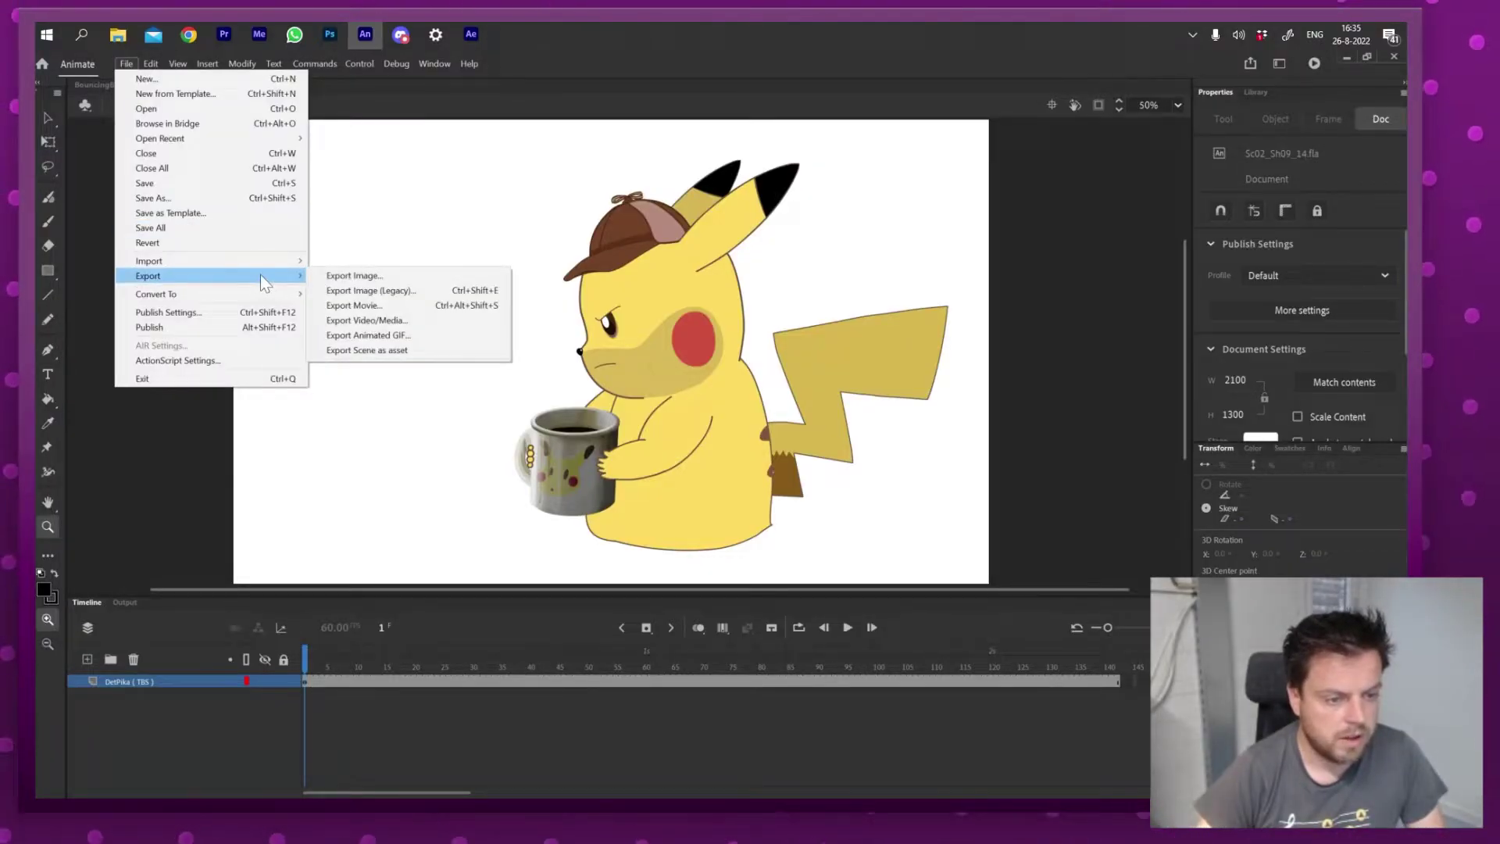
left_click(420, 305)
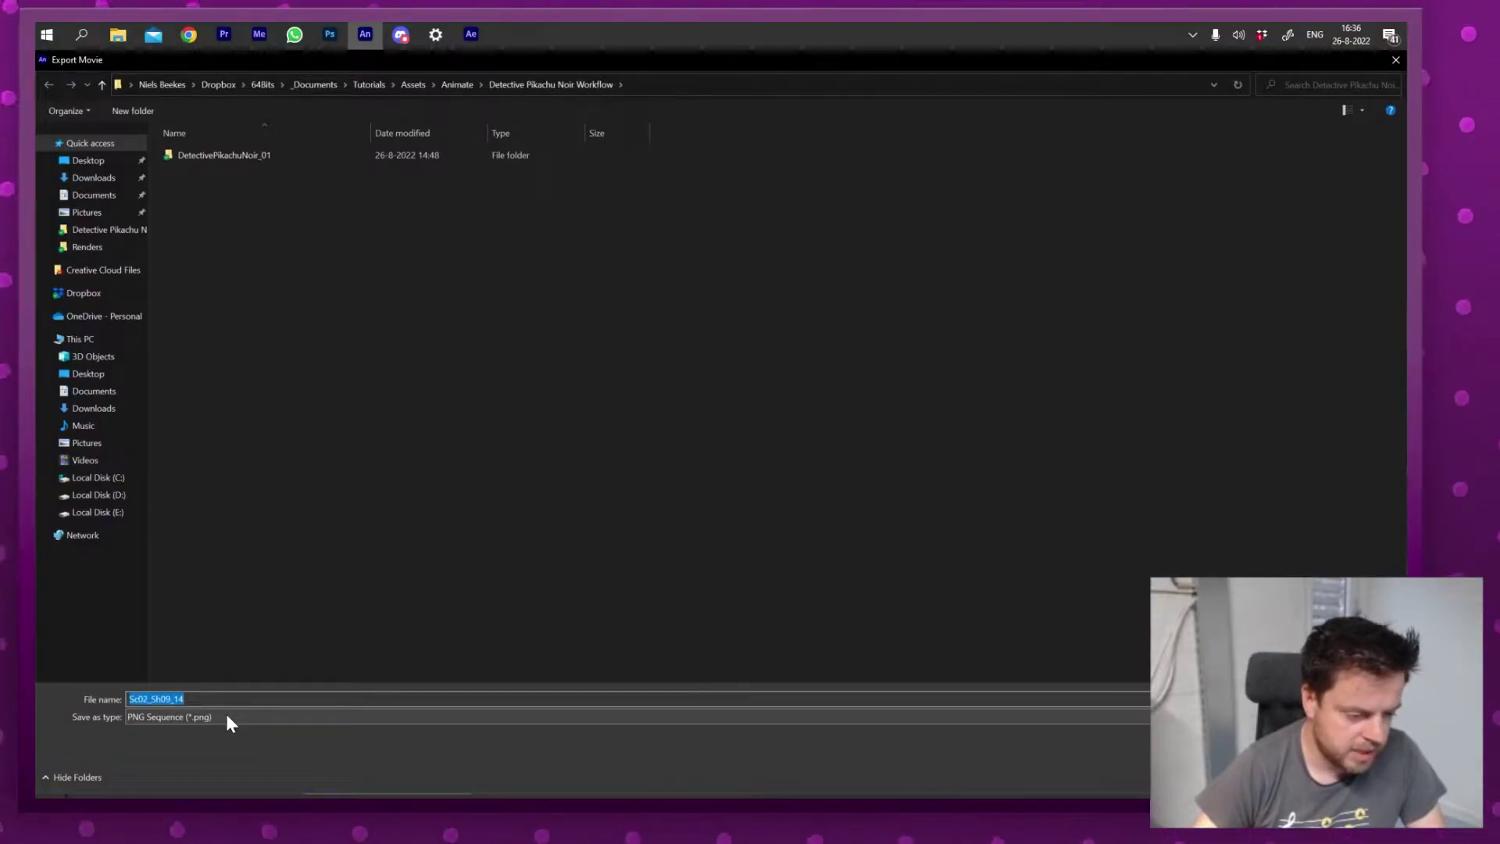
left_click(228, 716)
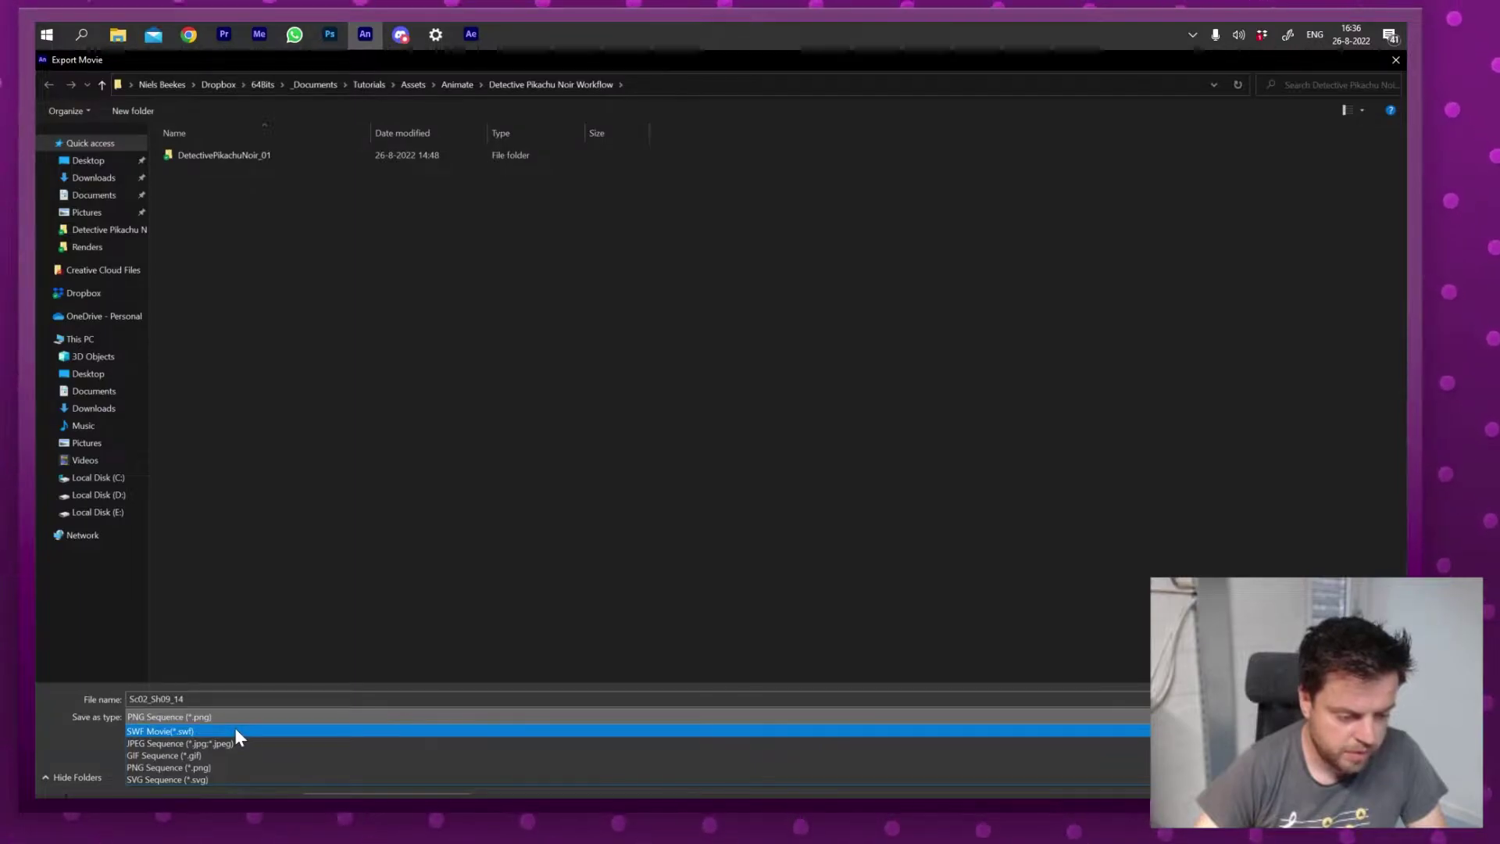
left_click(235, 729)
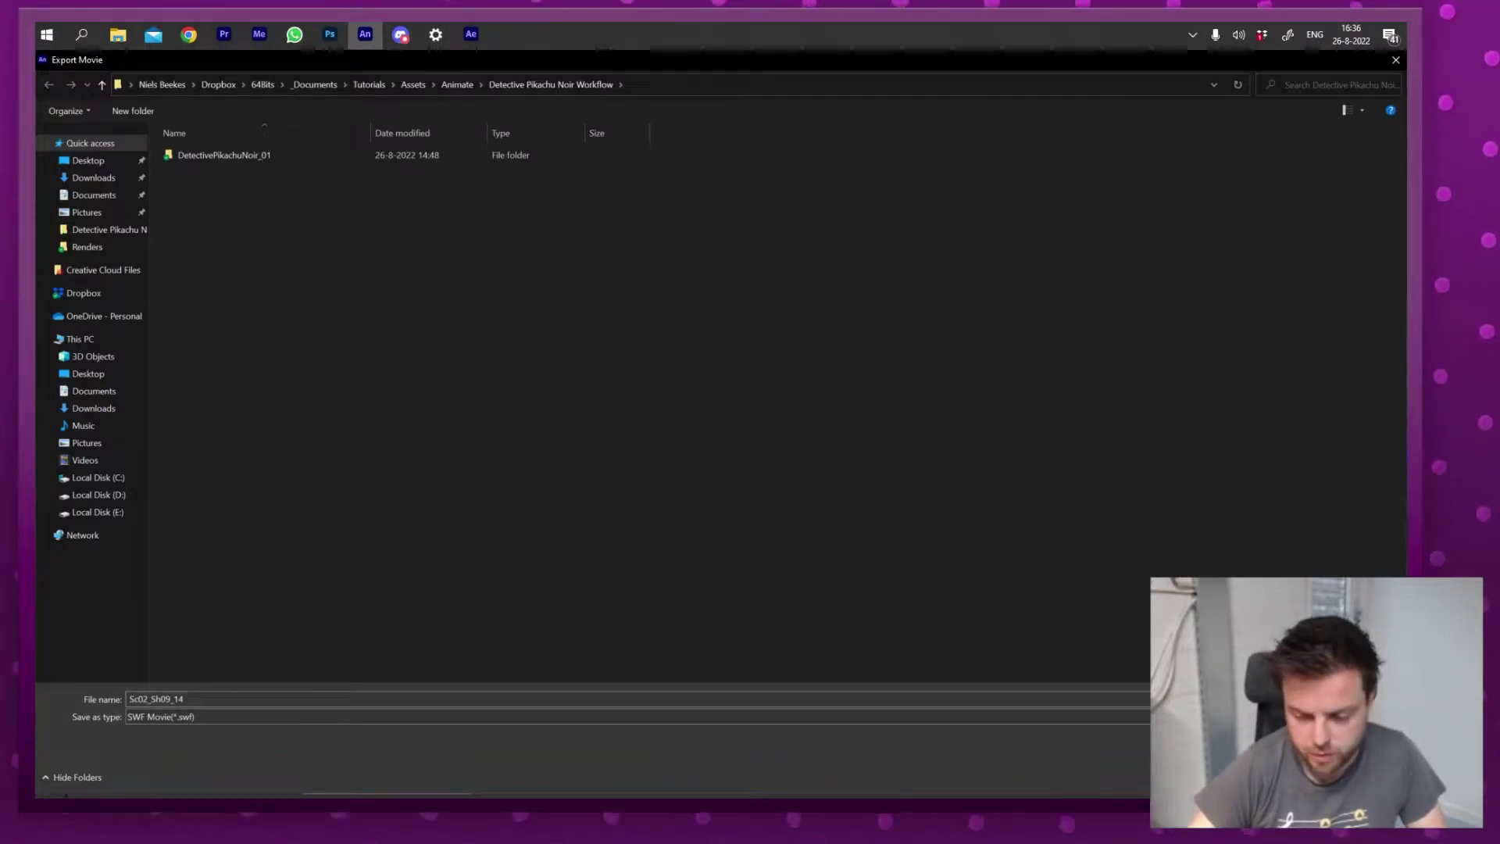
key("Return")
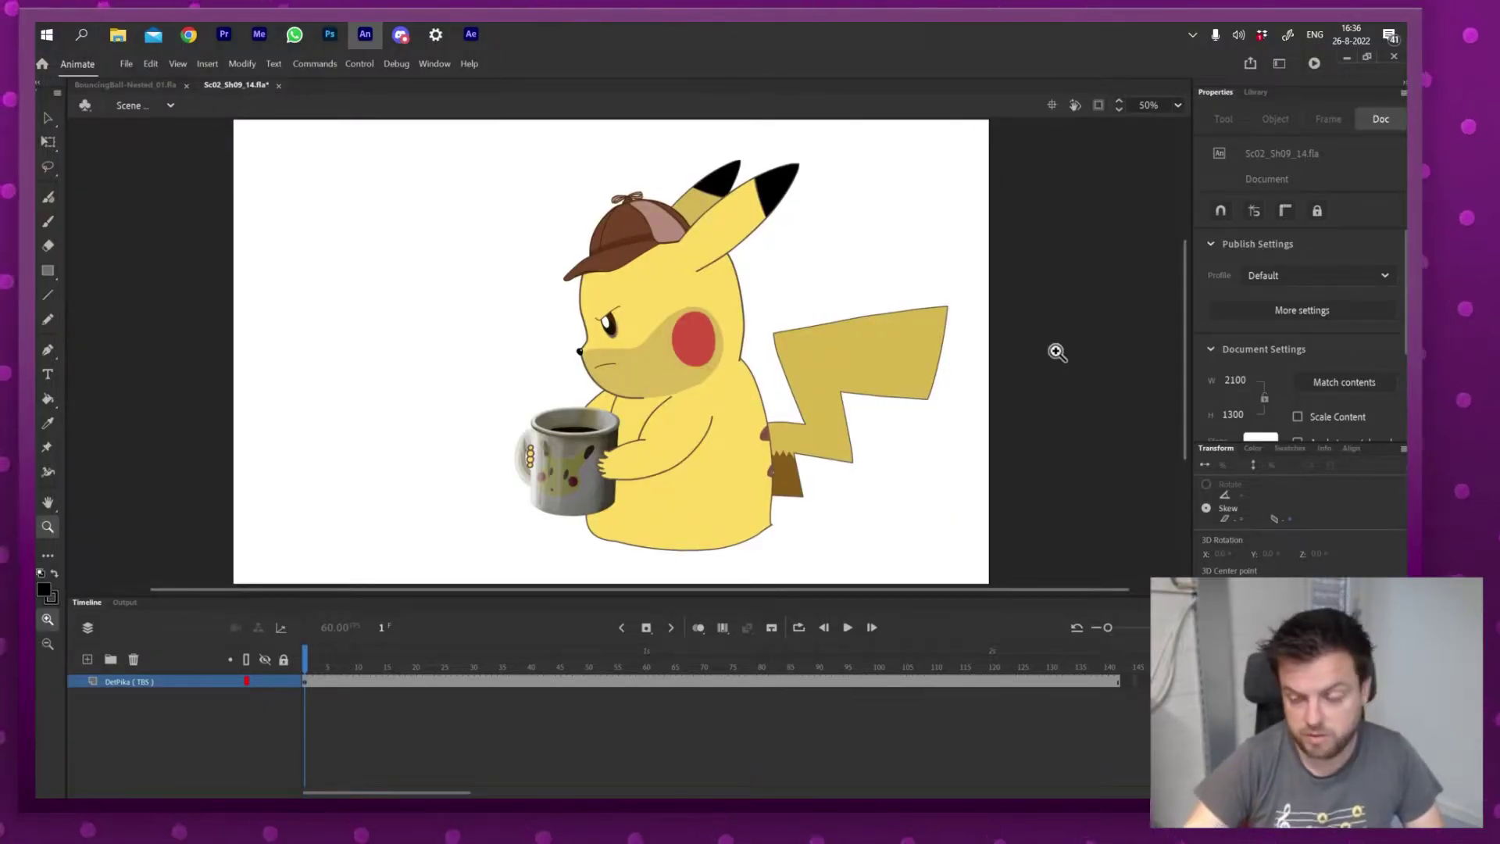
- Switch to After Effects and import the SWF movie Sc02_Sh09_14 as footage
key("alt+Tab")
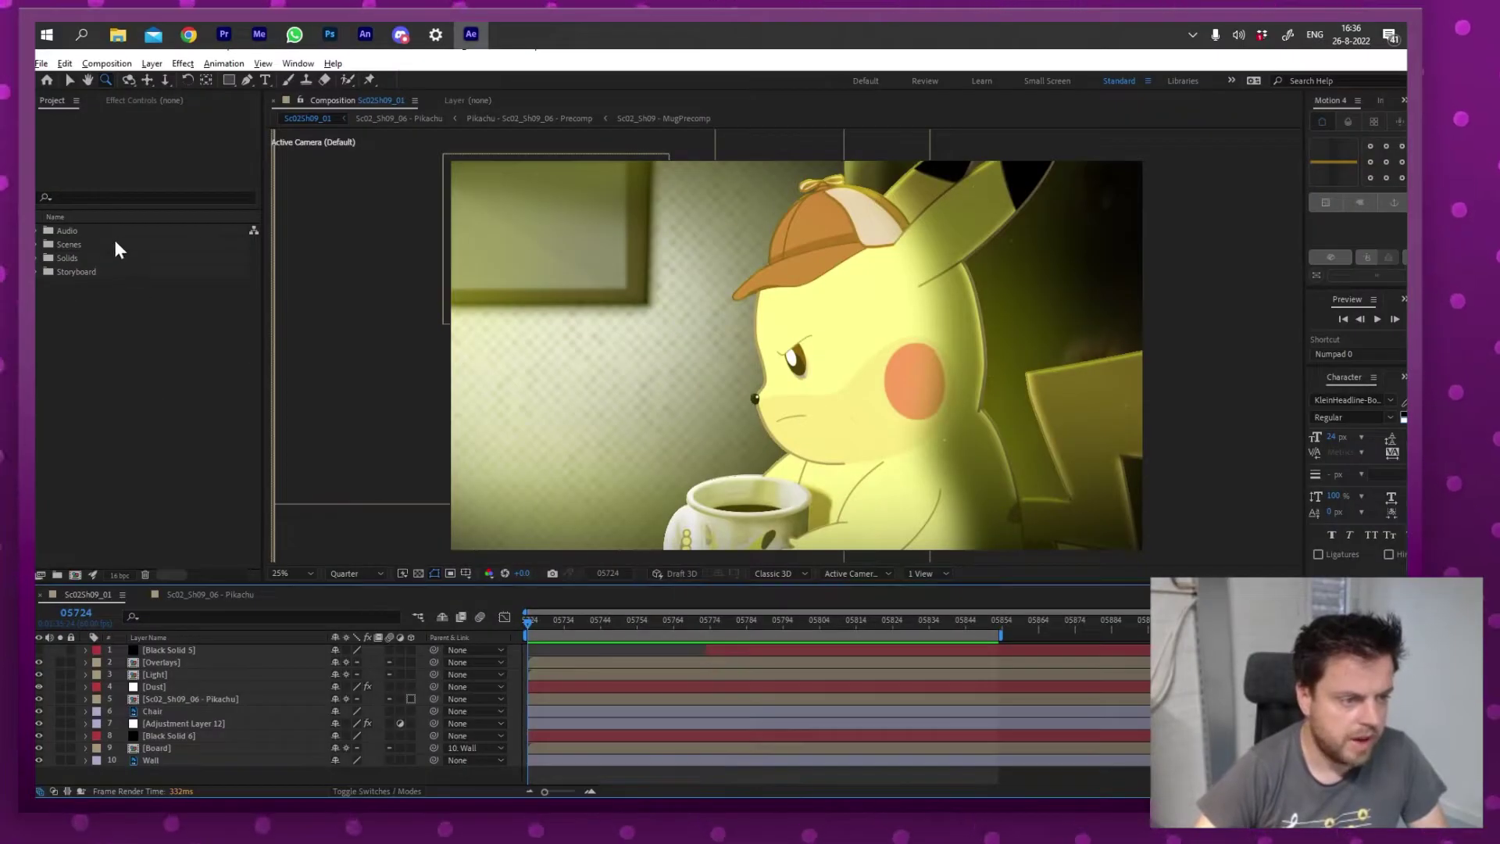
right_click(86, 354)
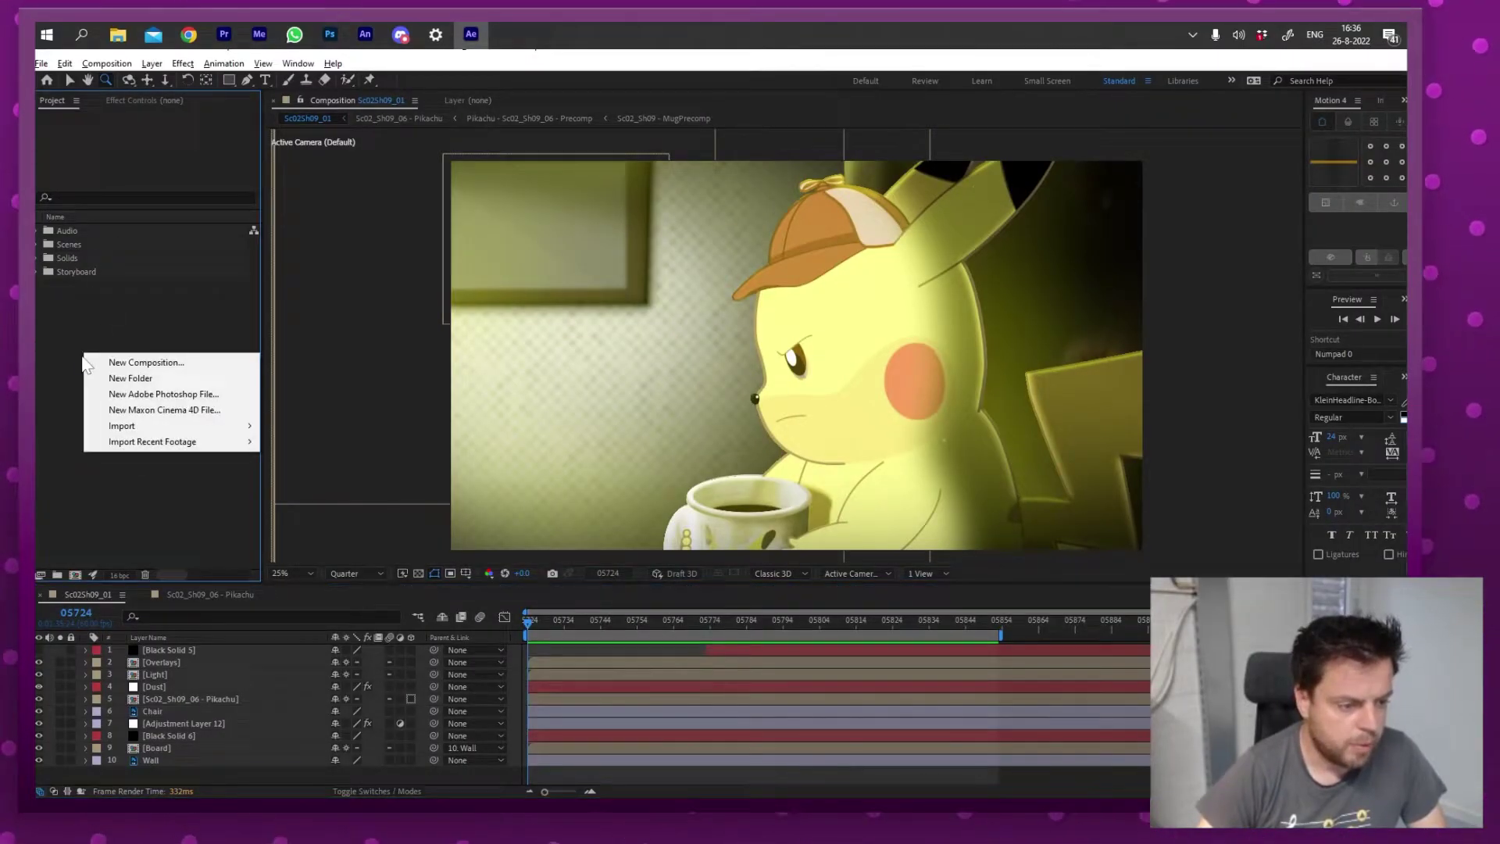
left_click(125, 438)
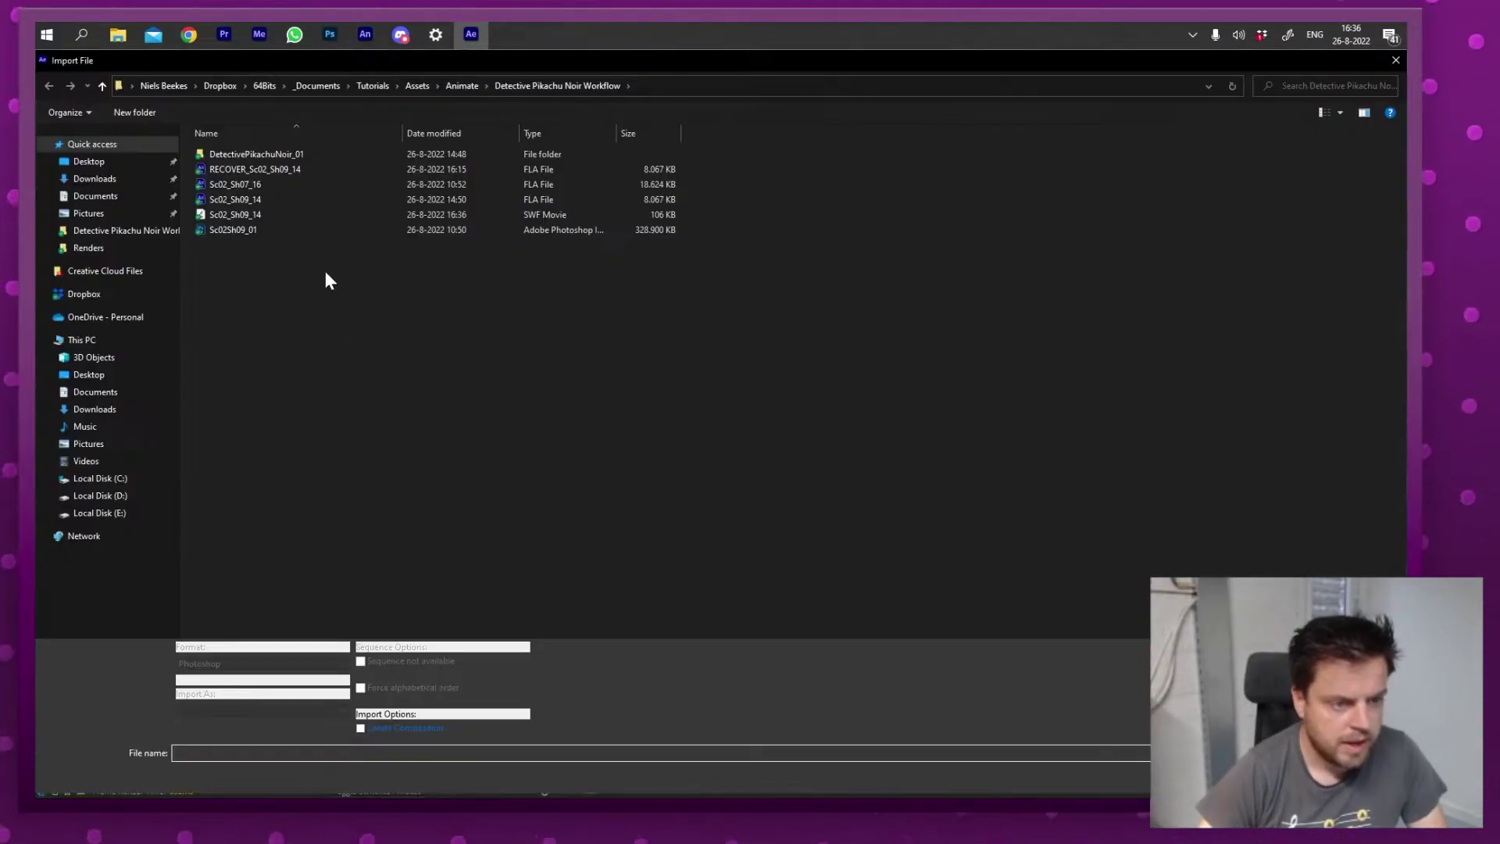
left_click(312, 214)
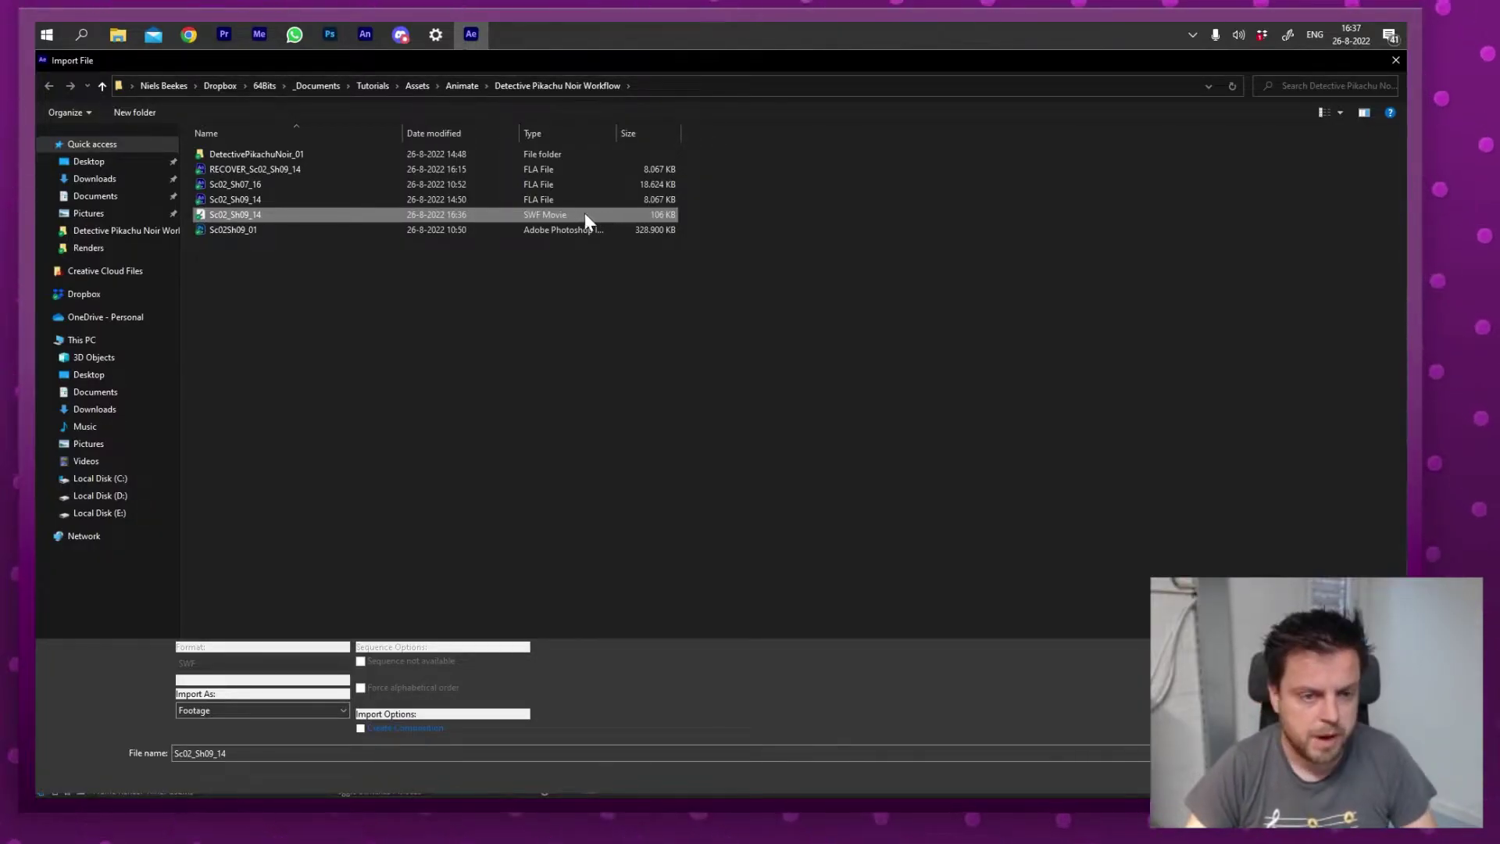
double_click(504, 218)
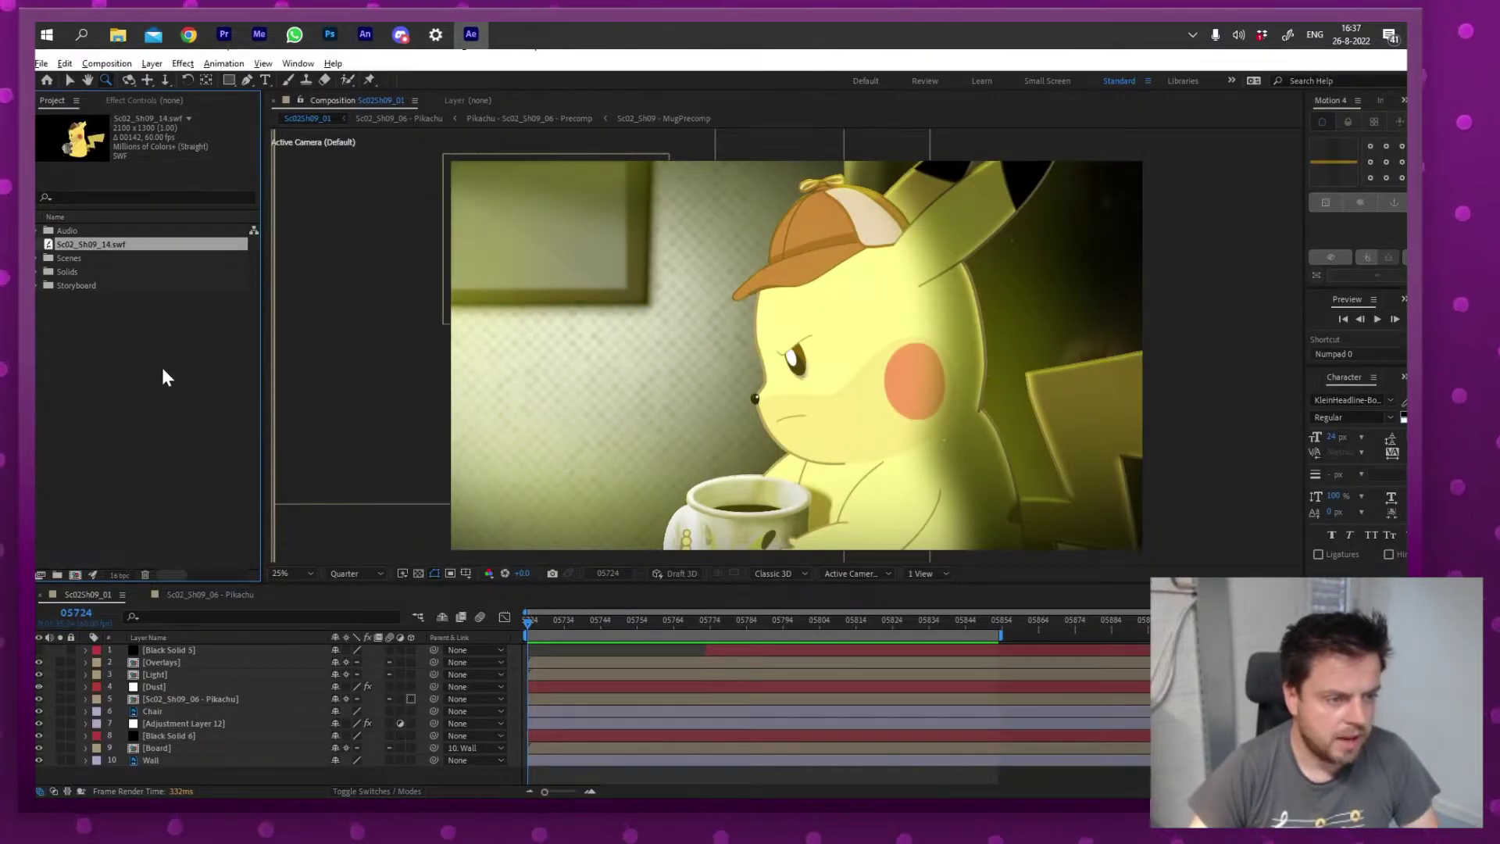
- Switch to Photoshop and examine the background's Overlays, Light, Chair and Wall layers by toggling visibility and expanding the groups
left_click(328, 36)
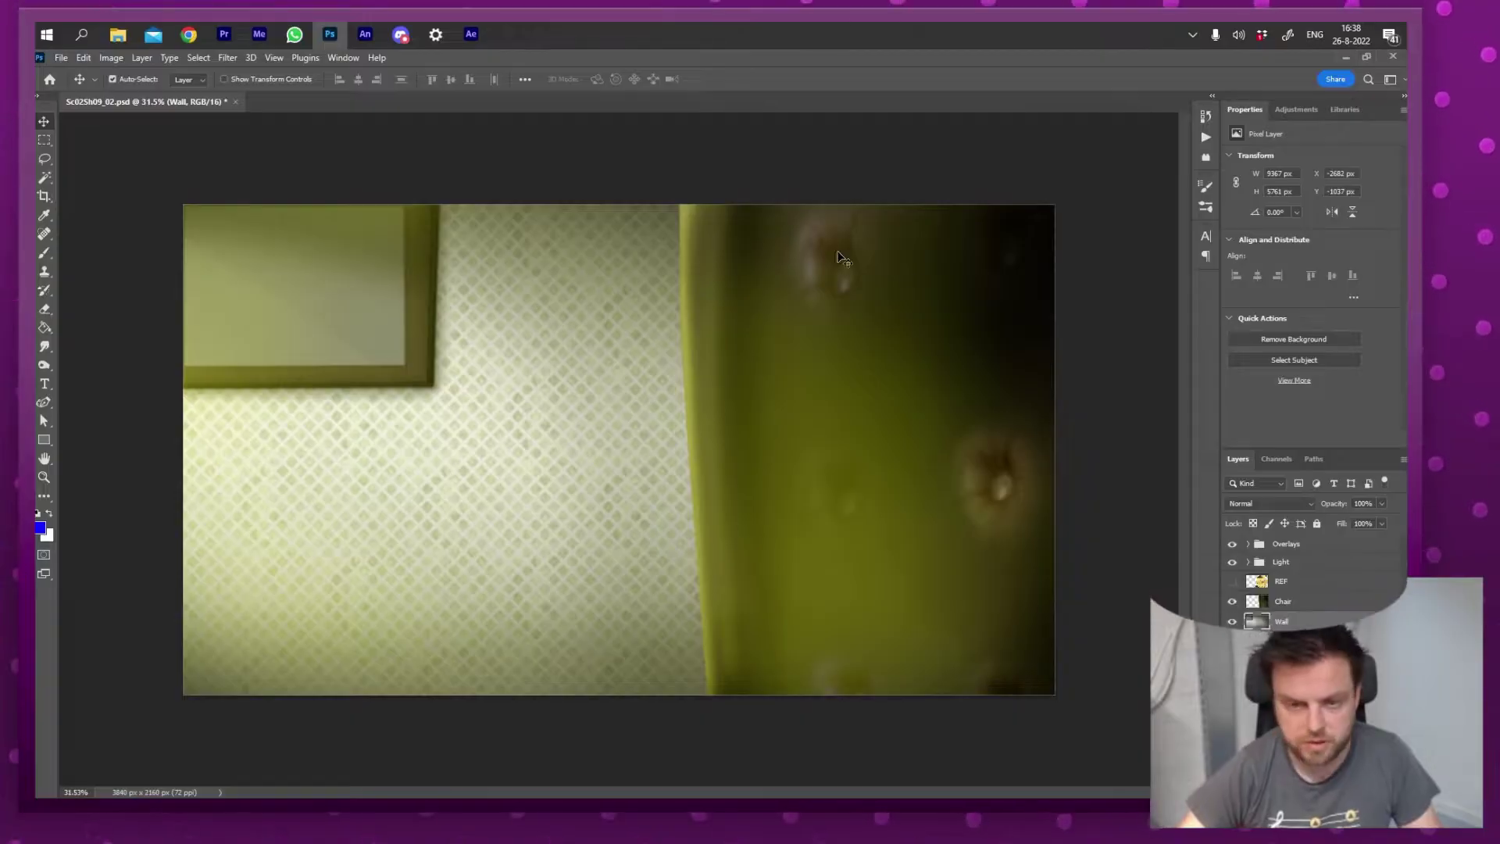
left_click(1232, 544)
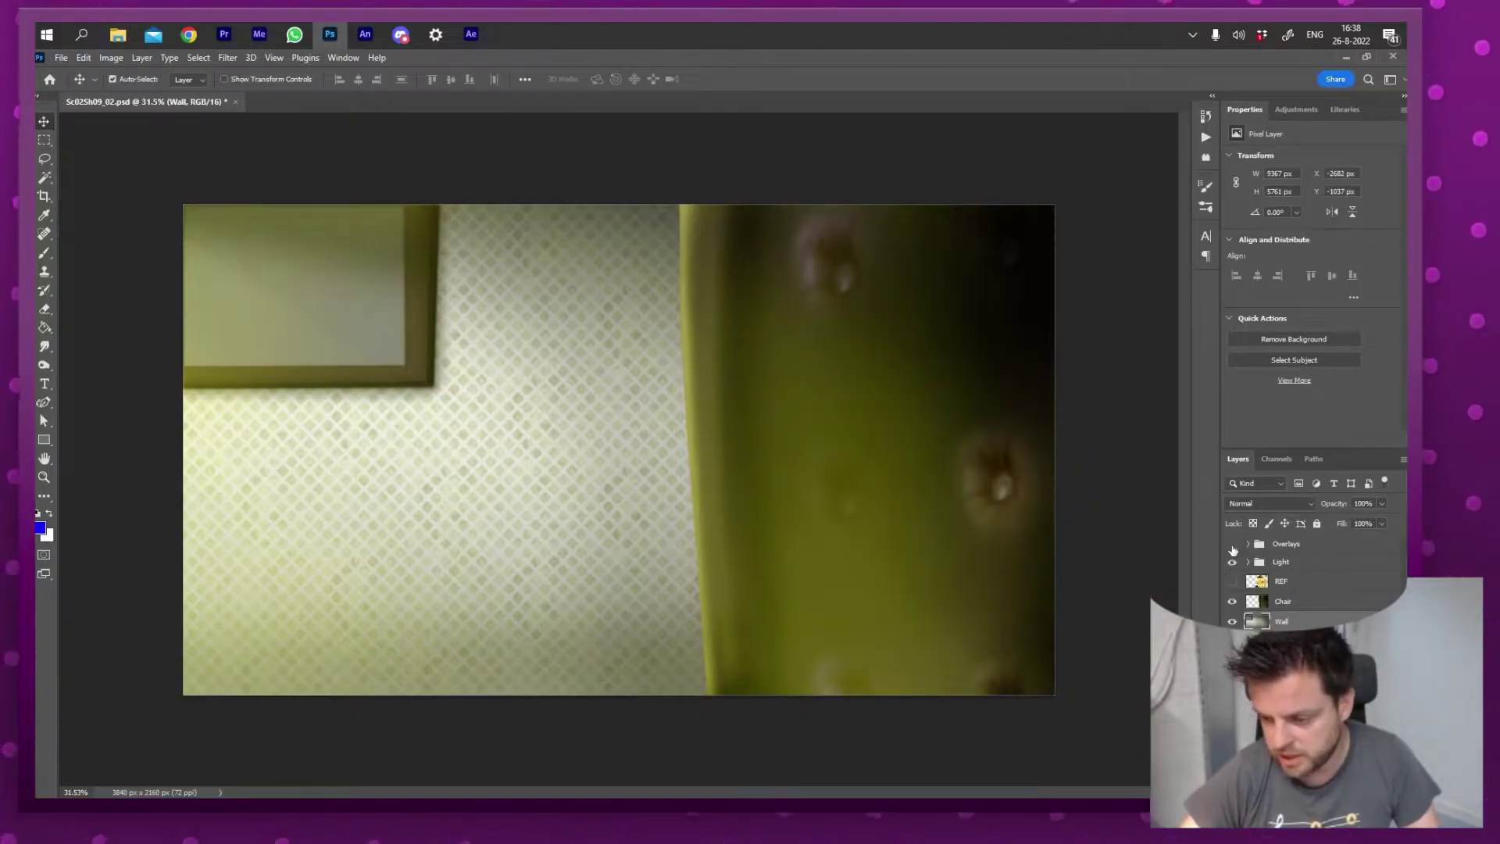
left_click(1232, 544)
left_click(1232, 562)
left_click(1232, 562)
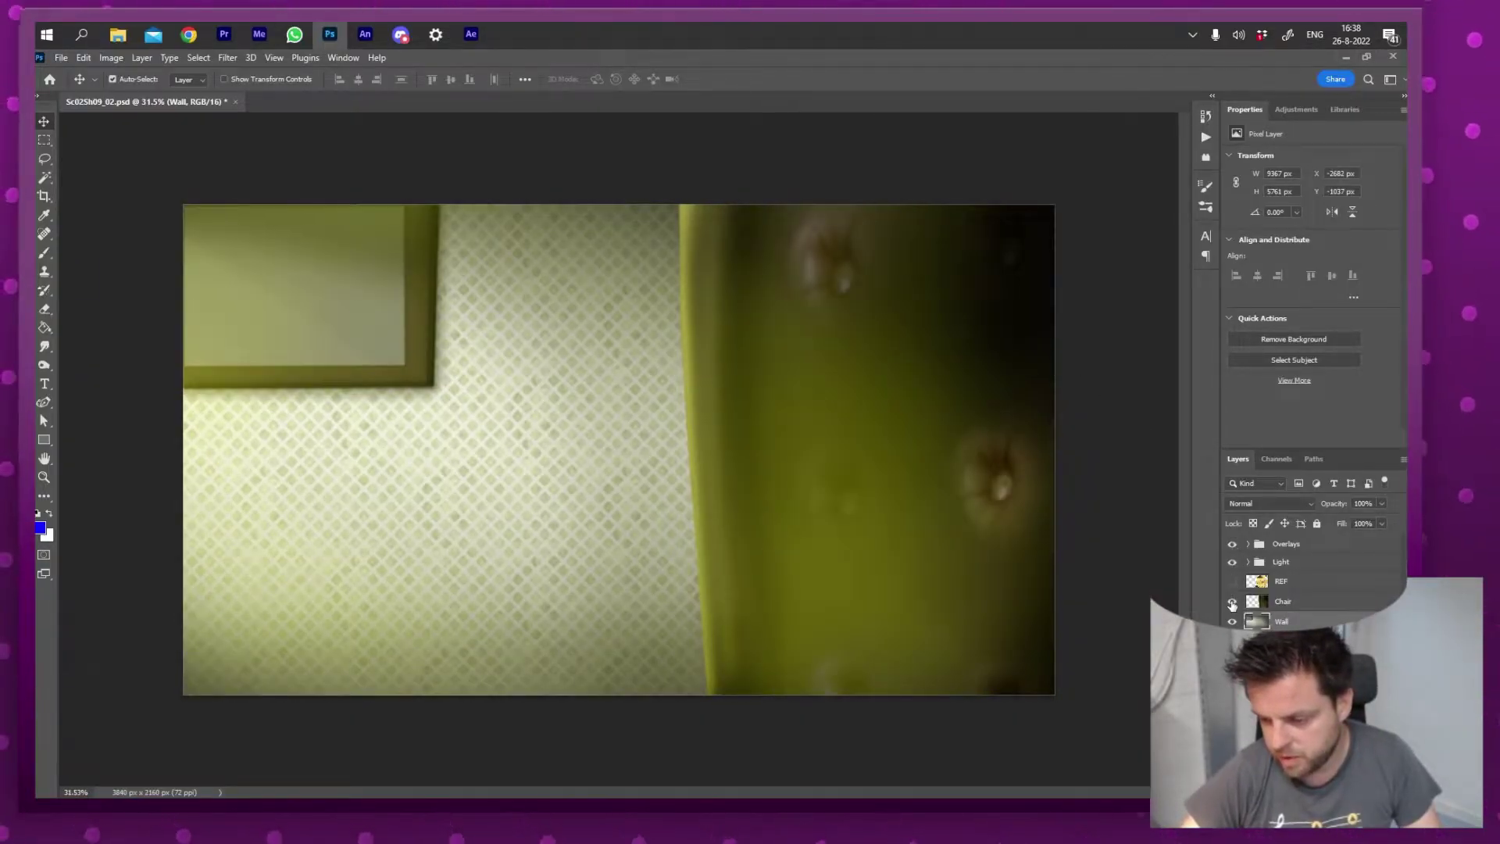
left_click(1232, 601)
left_click(1232, 601)
left_click(1231, 621)
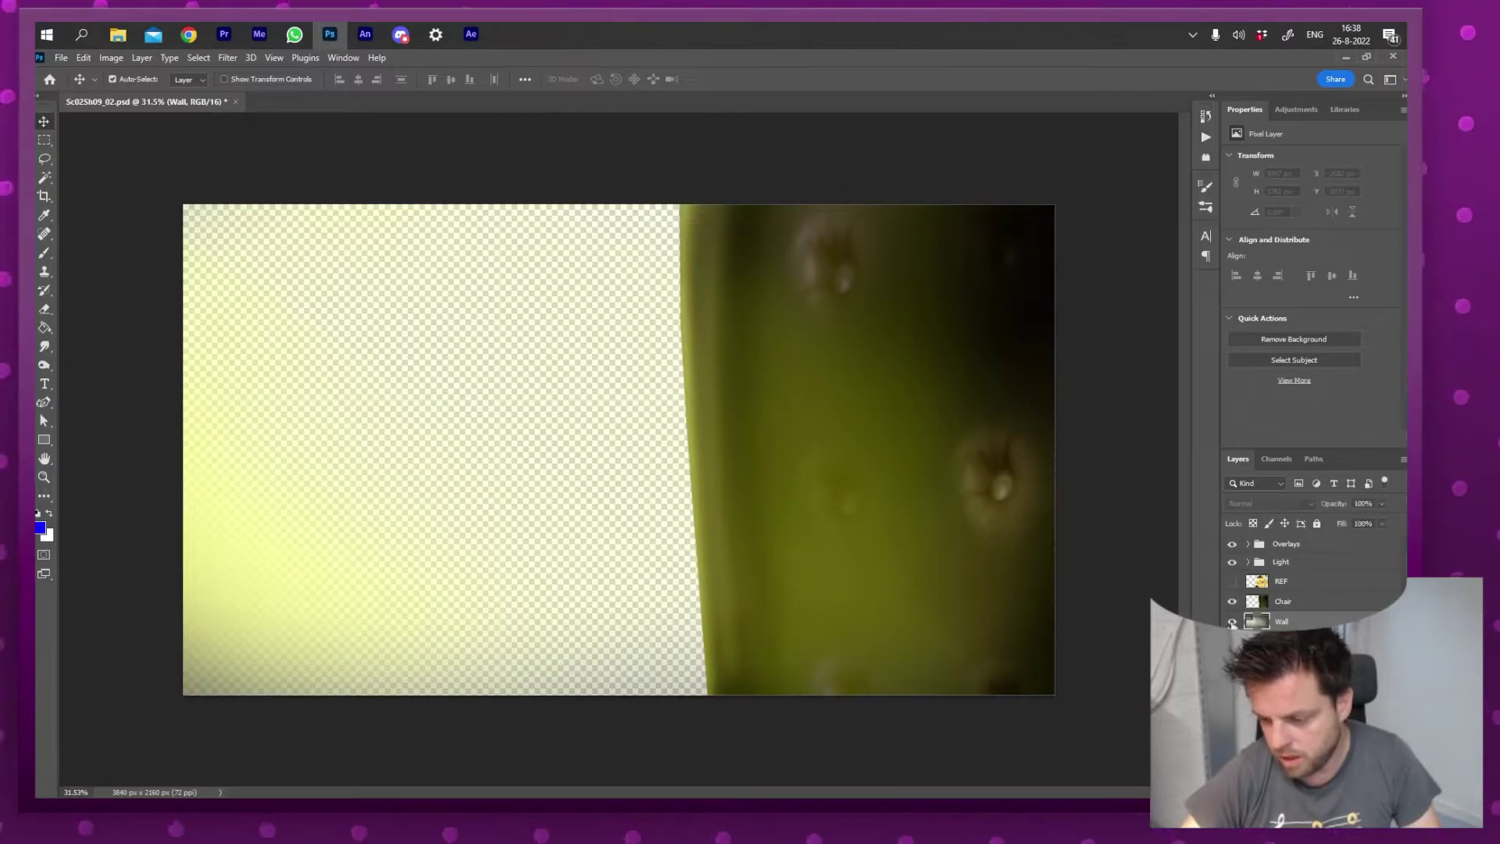
left_click(1232, 621)
left_click(1247, 543)
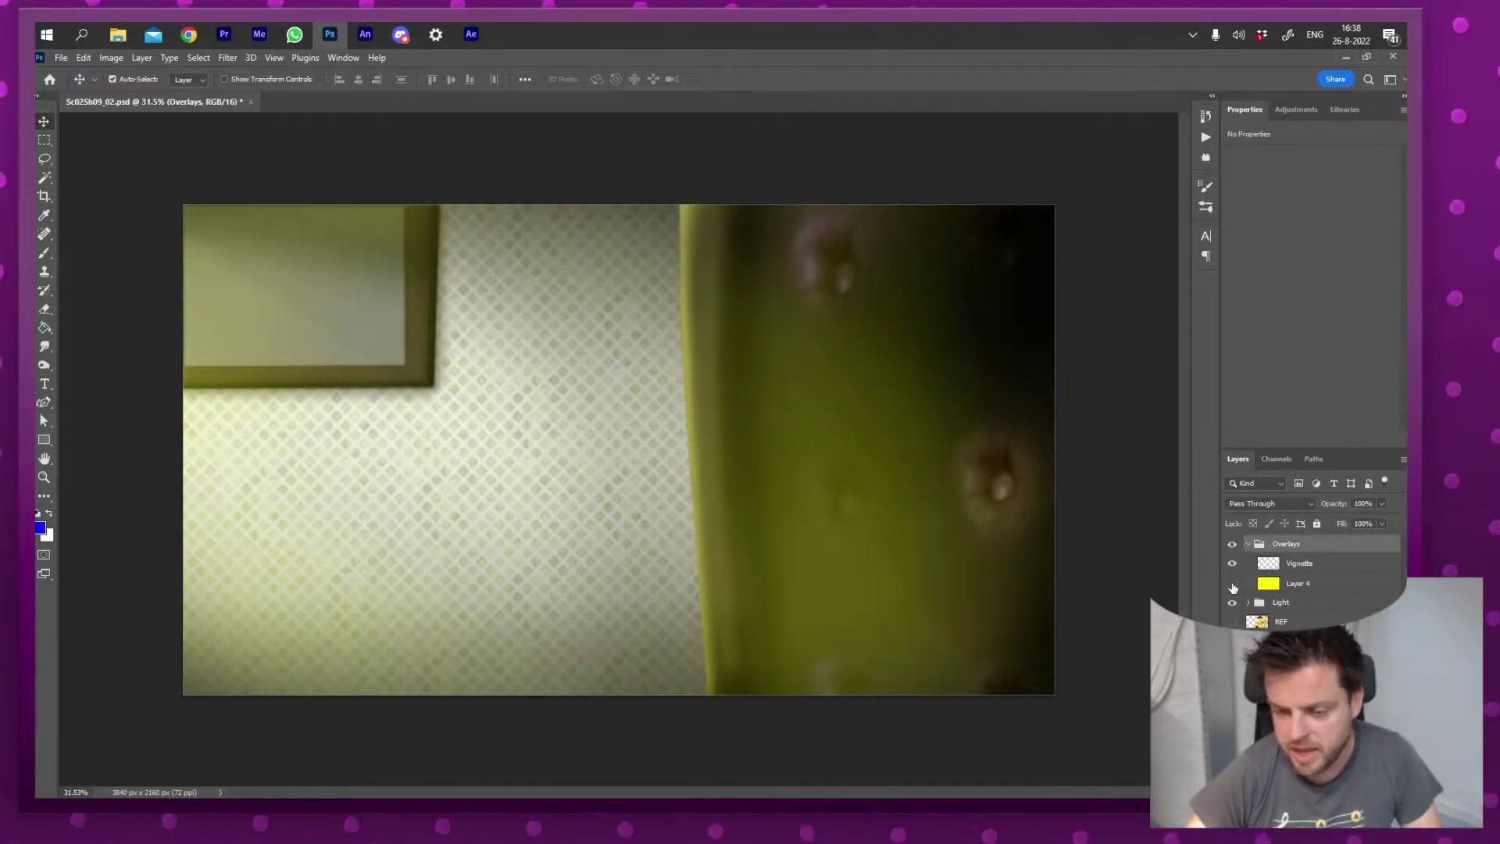
left_click(1247, 602)
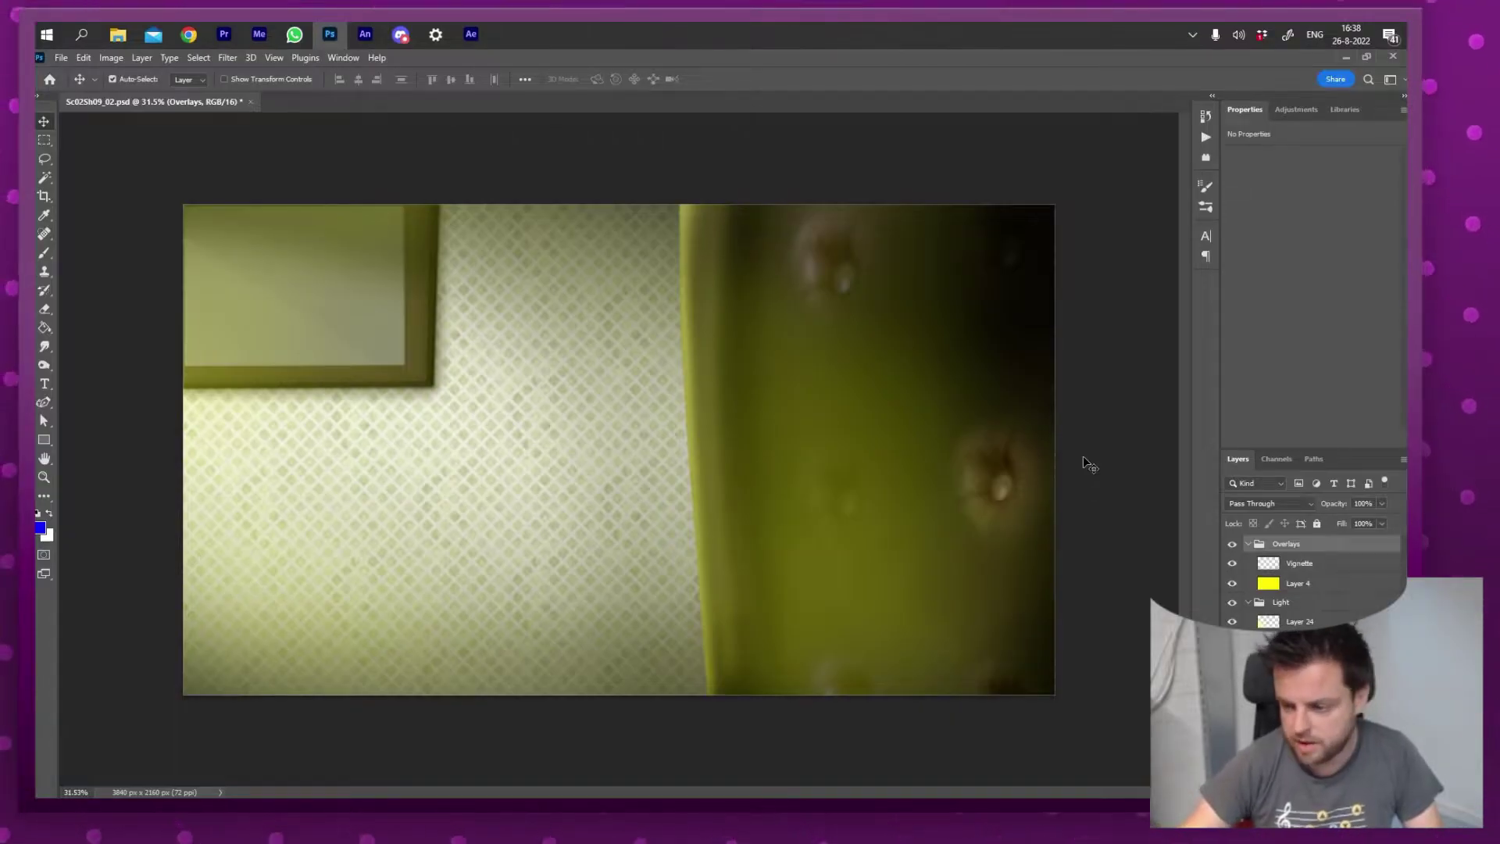
- Switch to After Effects and import Sc02Sh09_02.psd as Composition - Retain Layer Sizes with editable layer styles
left_click(470, 33)
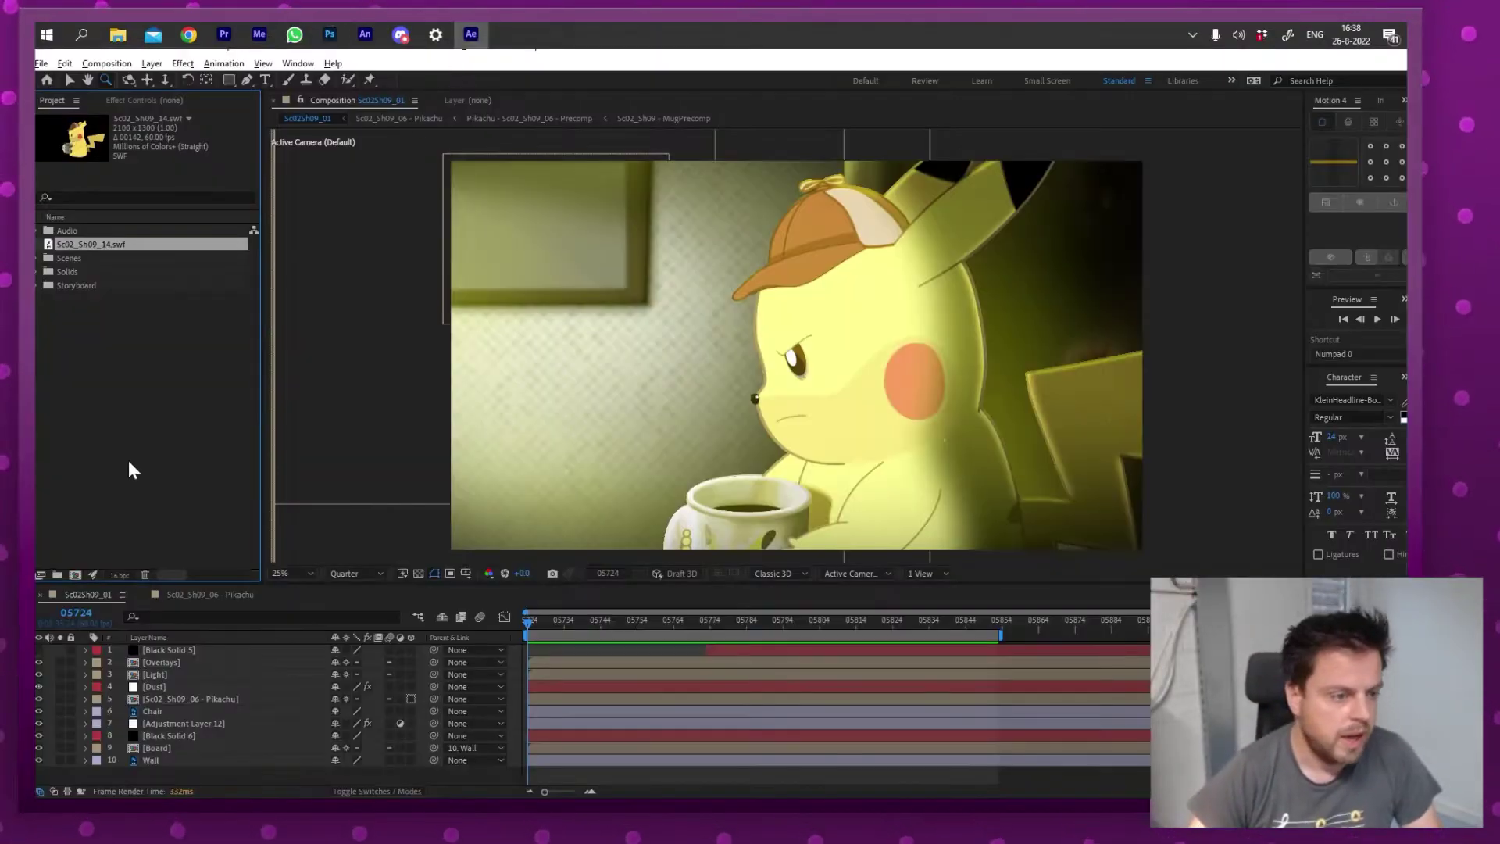
right_click(95, 388)
mouse_move(133, 462)
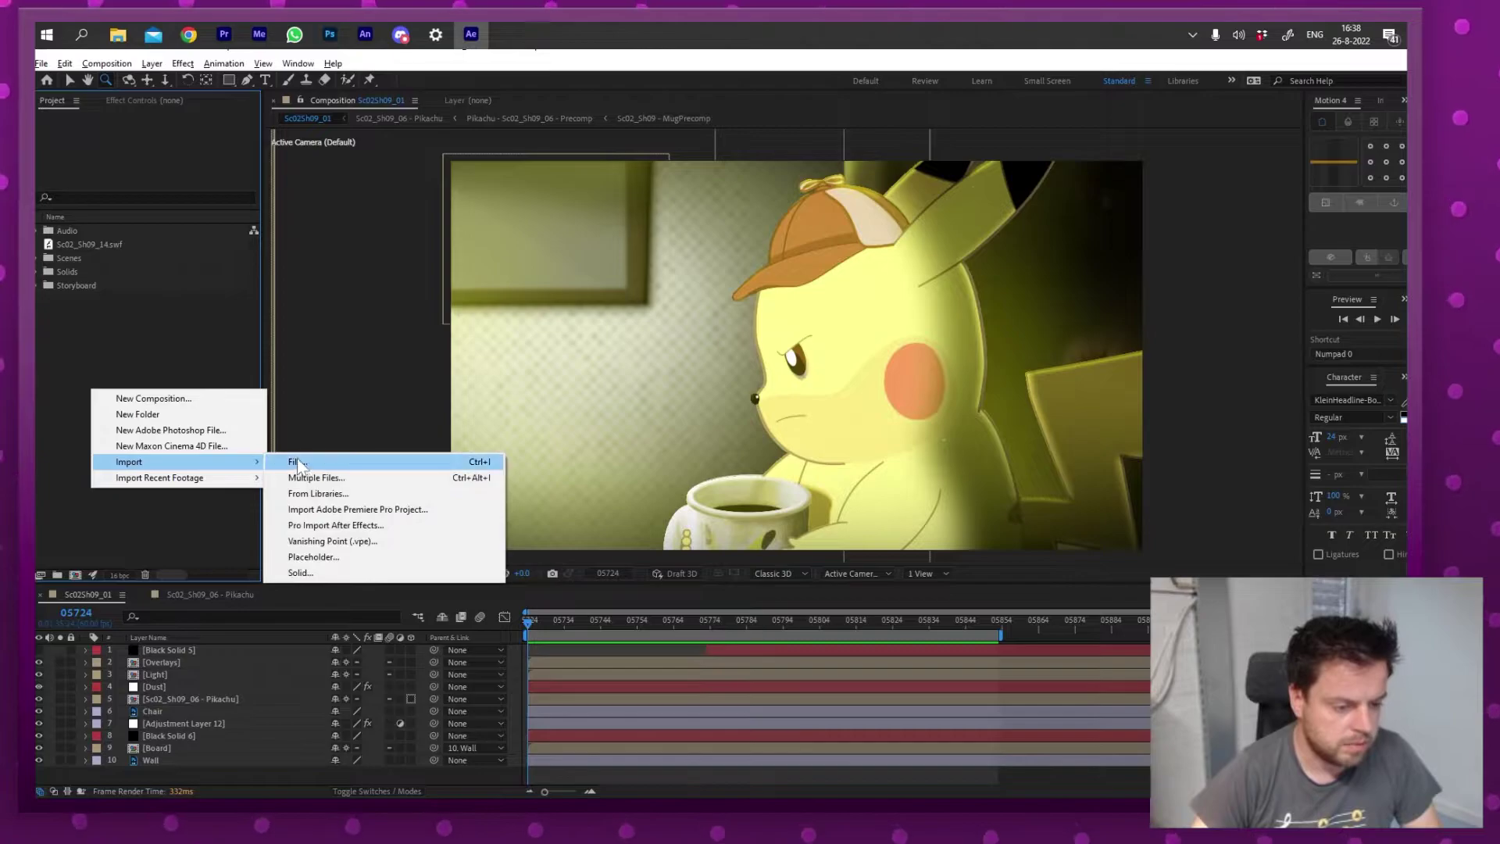
left_click(297, 462)
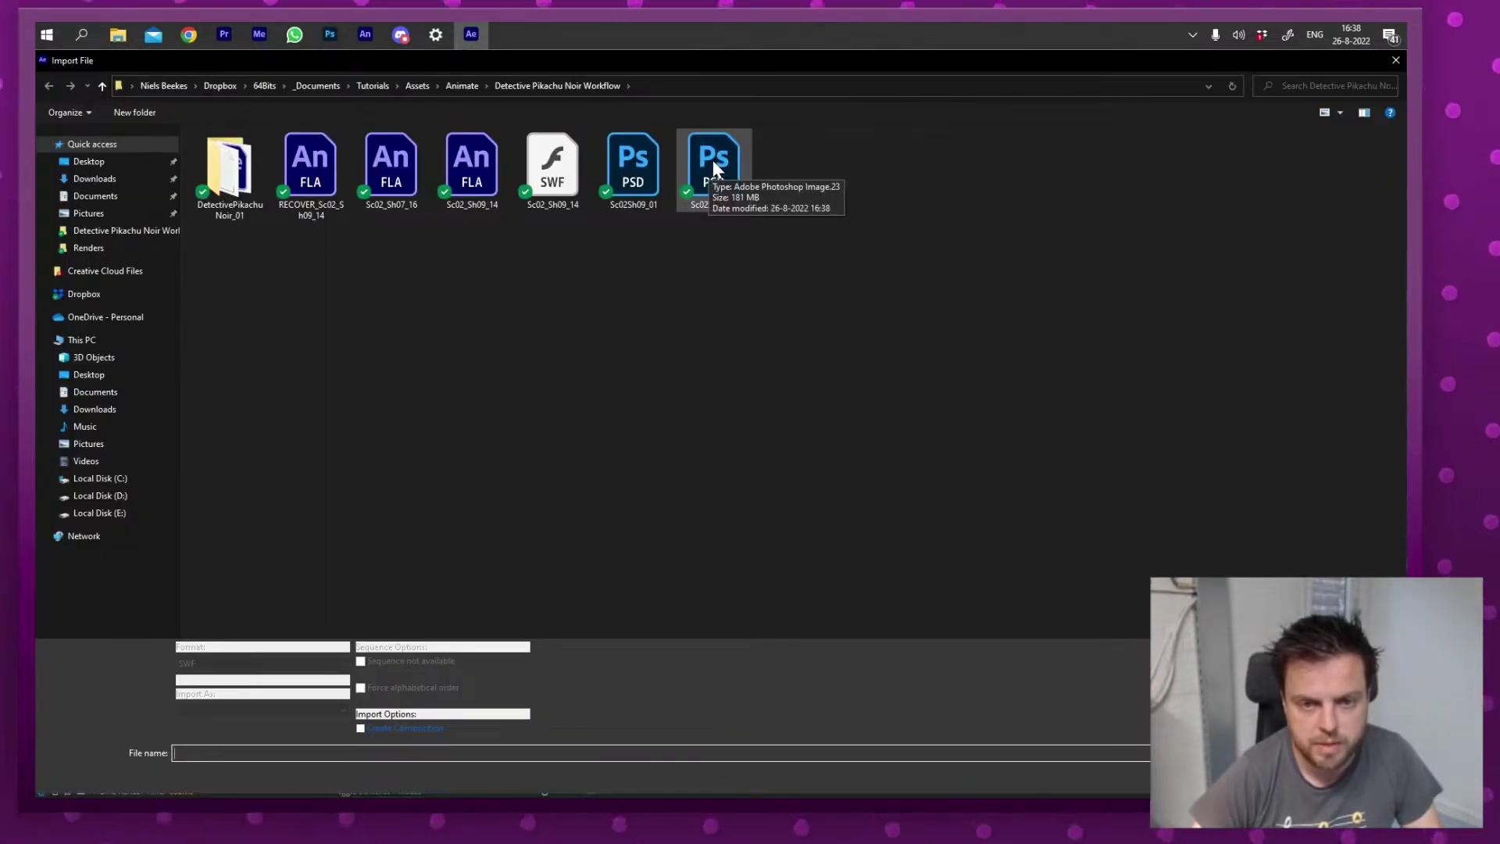
double_click(712, 161)
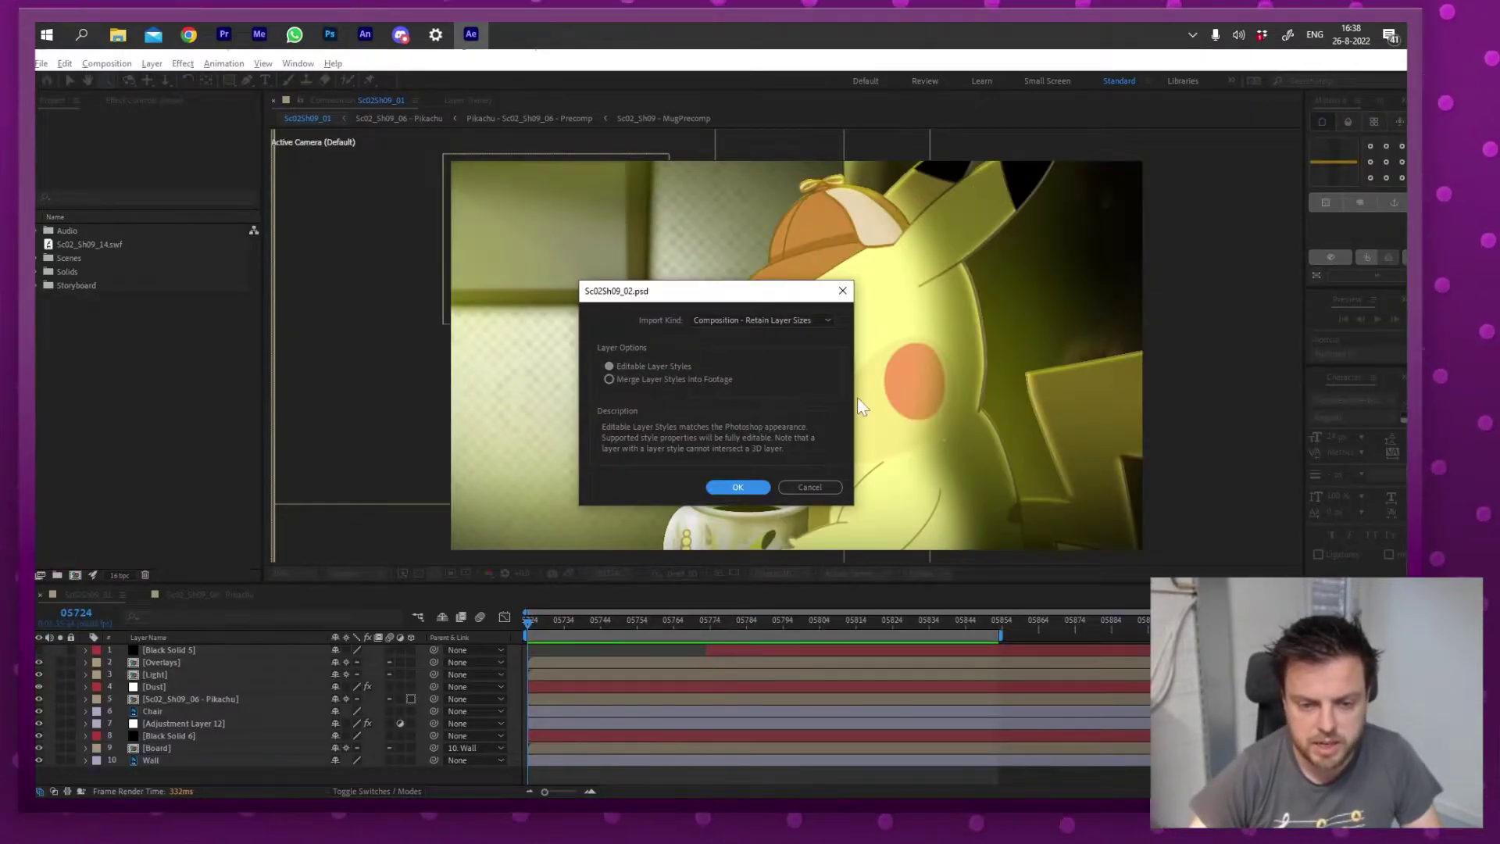
left_click(759, 485)
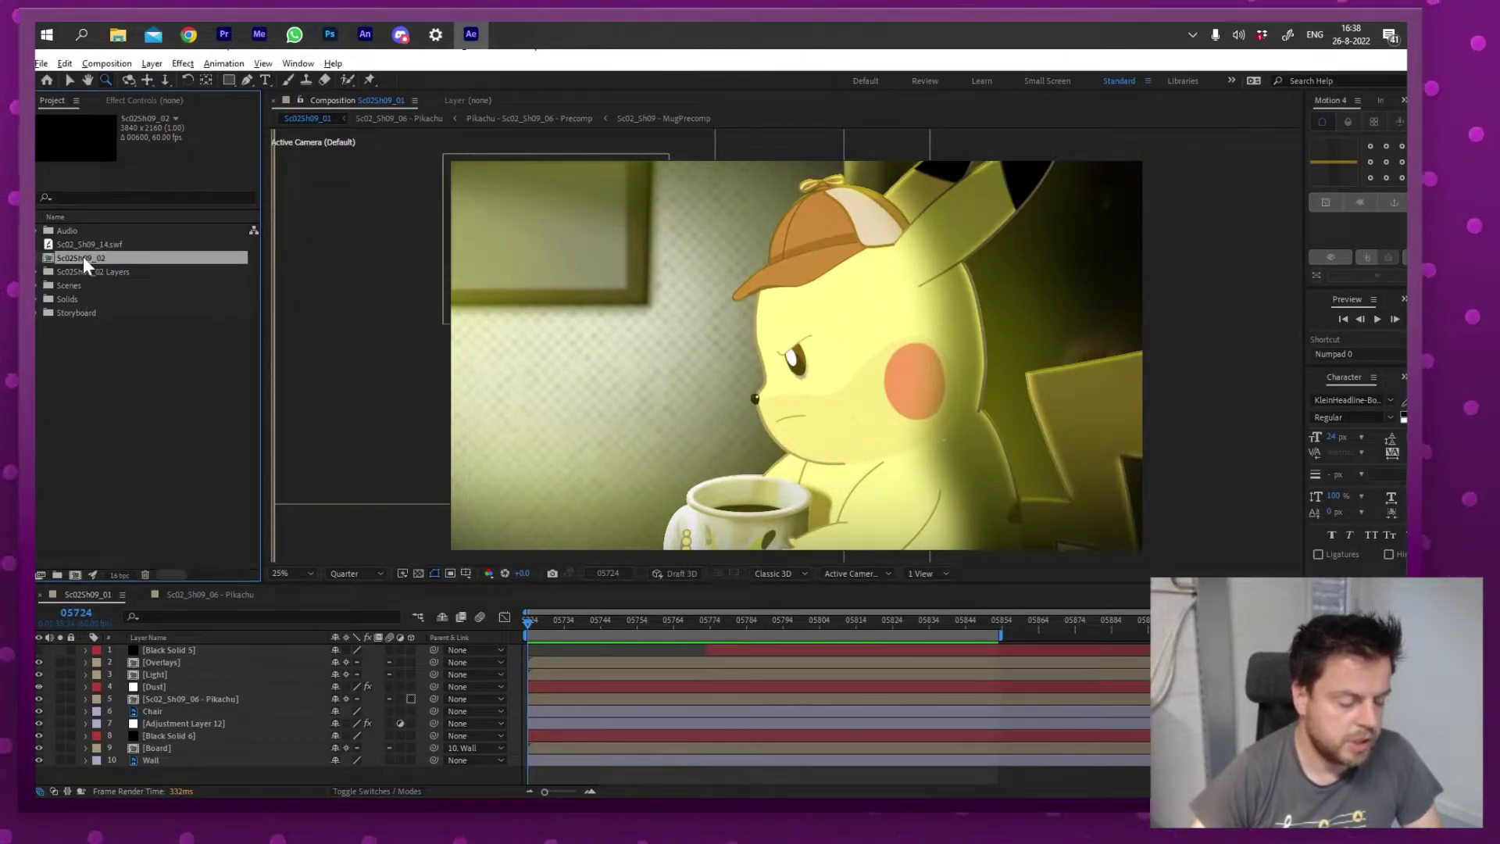
- Open the Sc02Sh09_02 composition and make its Overlays and Light layers visible
double_click(84, 256)
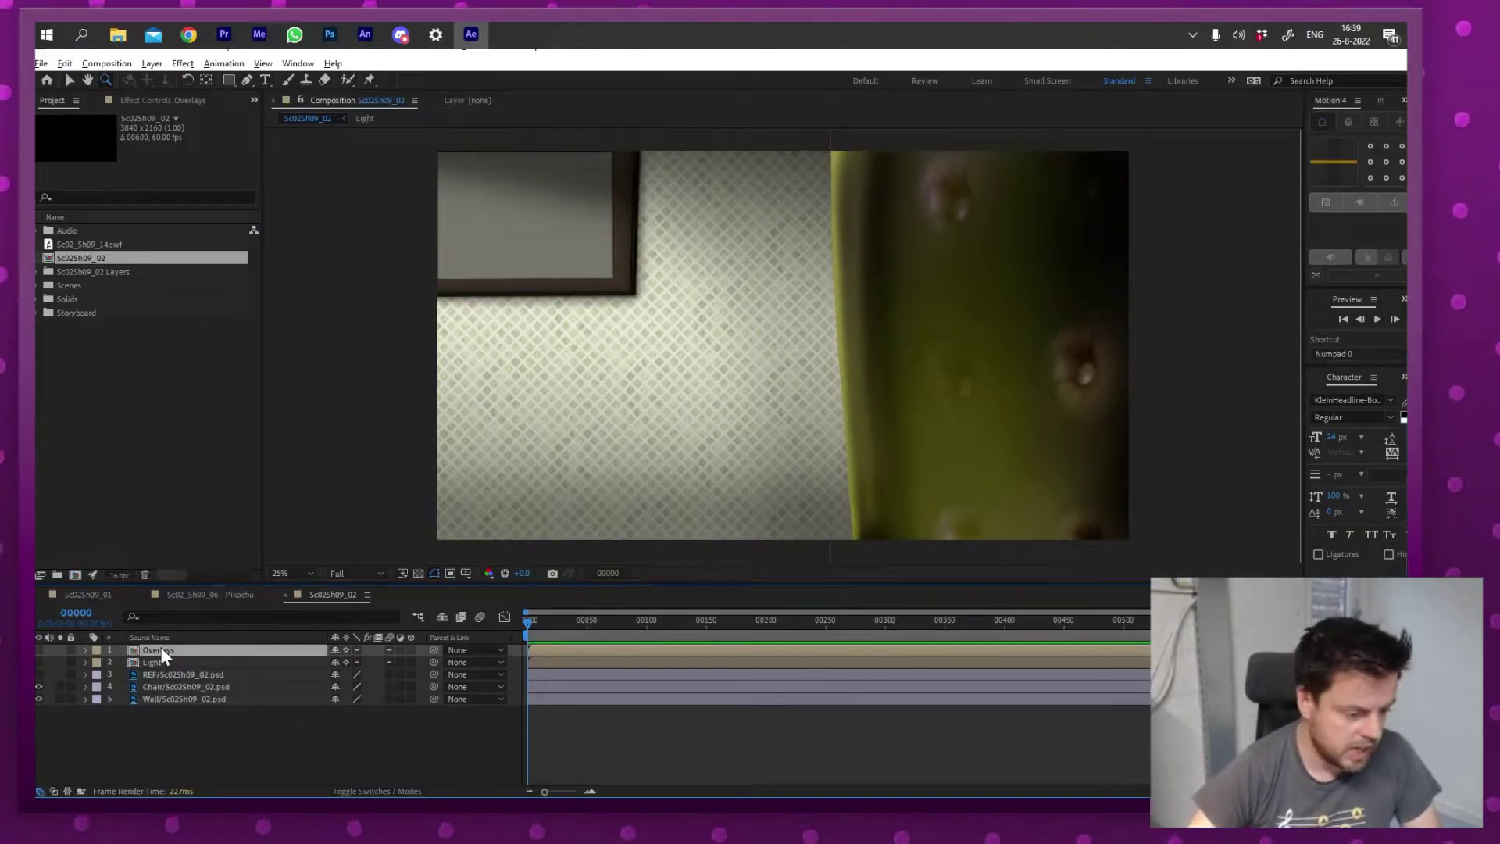
left_click_drag(37, 650, 39, 660)
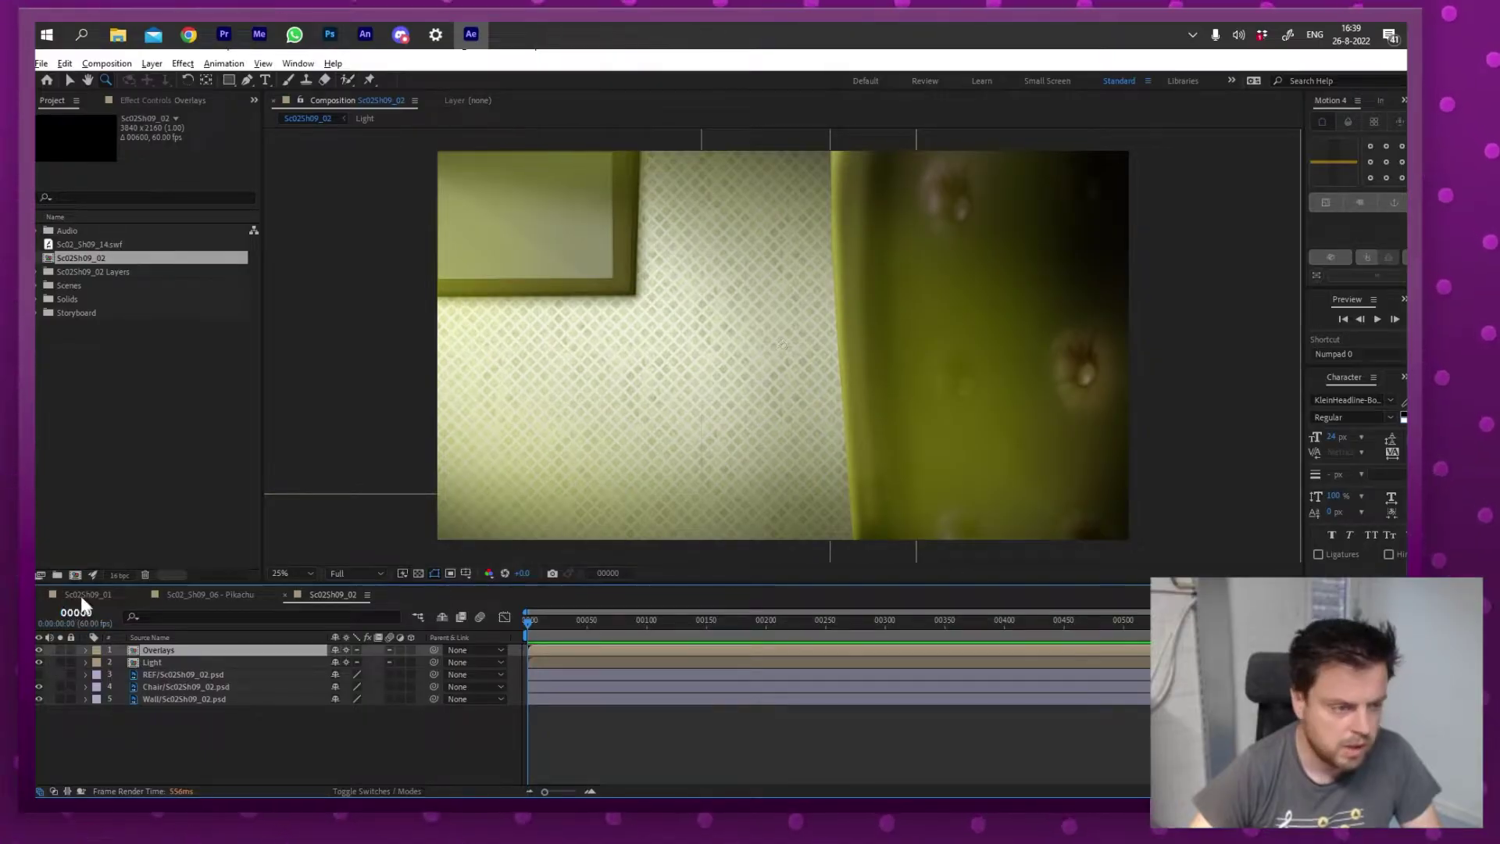
- Place Sc02_Sh09_14.swf directly above the Chair layer in the composition and scale it up to about 303%
left_click(111, 244)
left_click_drag(177, 322, 215, 683)
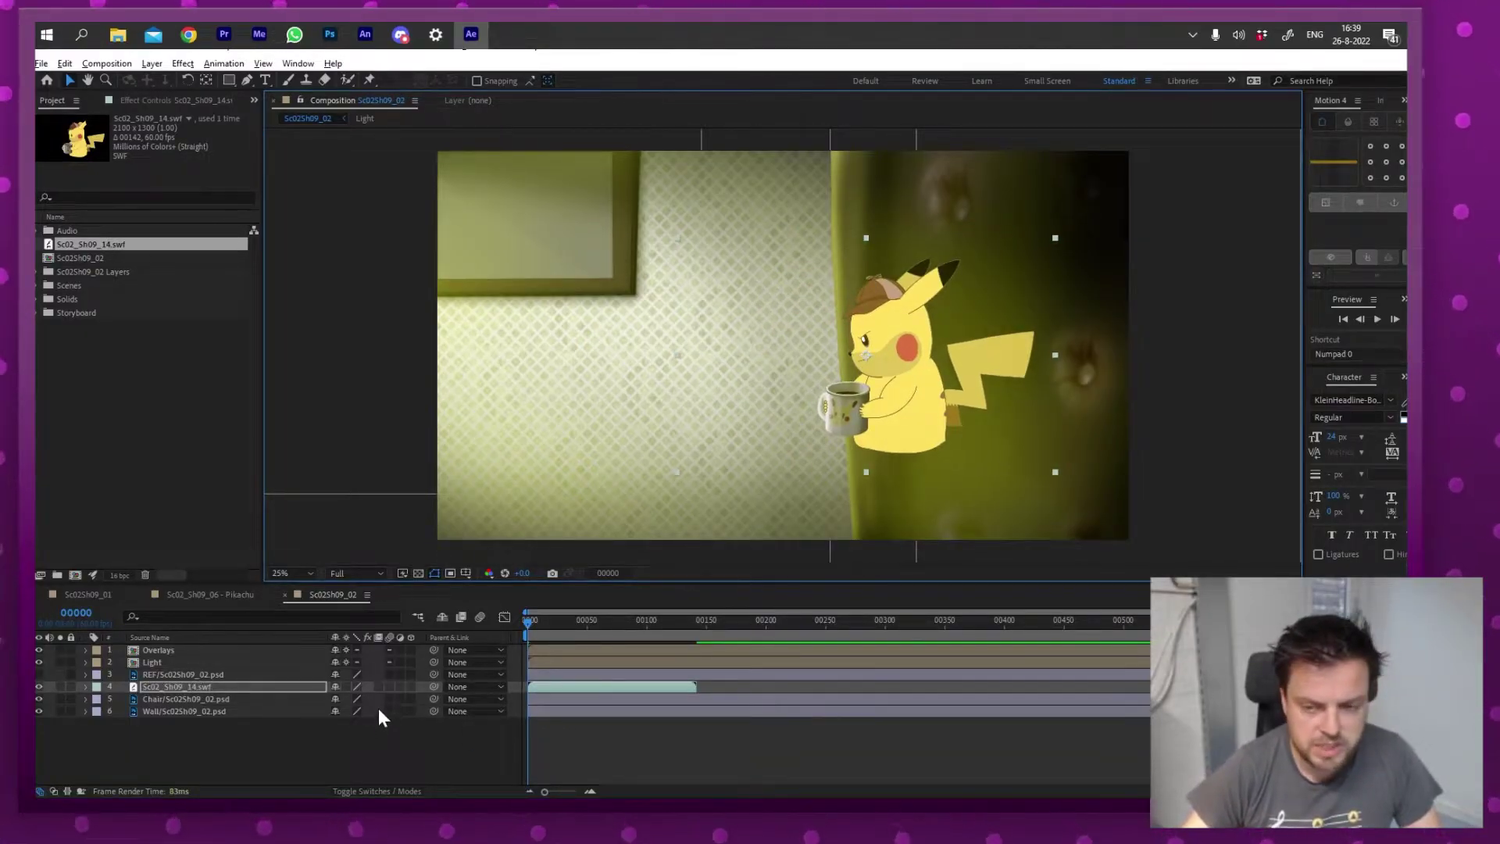
key("s")
left_click_drag(368, 699, 617, 576)
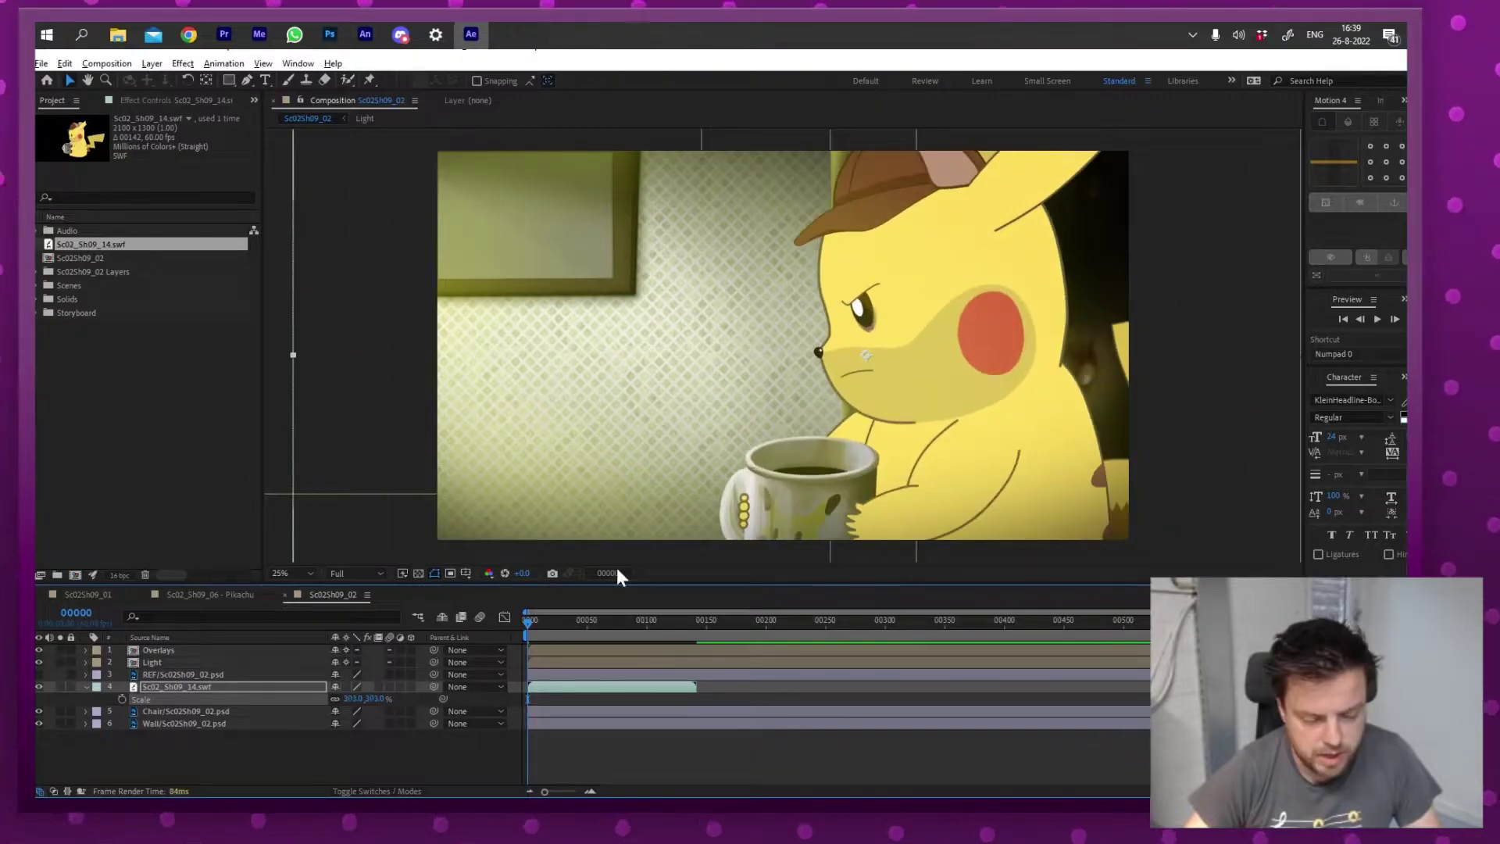
- Turn on continuous rasterization for the Sc02_Sh09_14.swf layer, checking the character's outline up close
key("z")
left_click(873, 313)
left_click(750, 396)
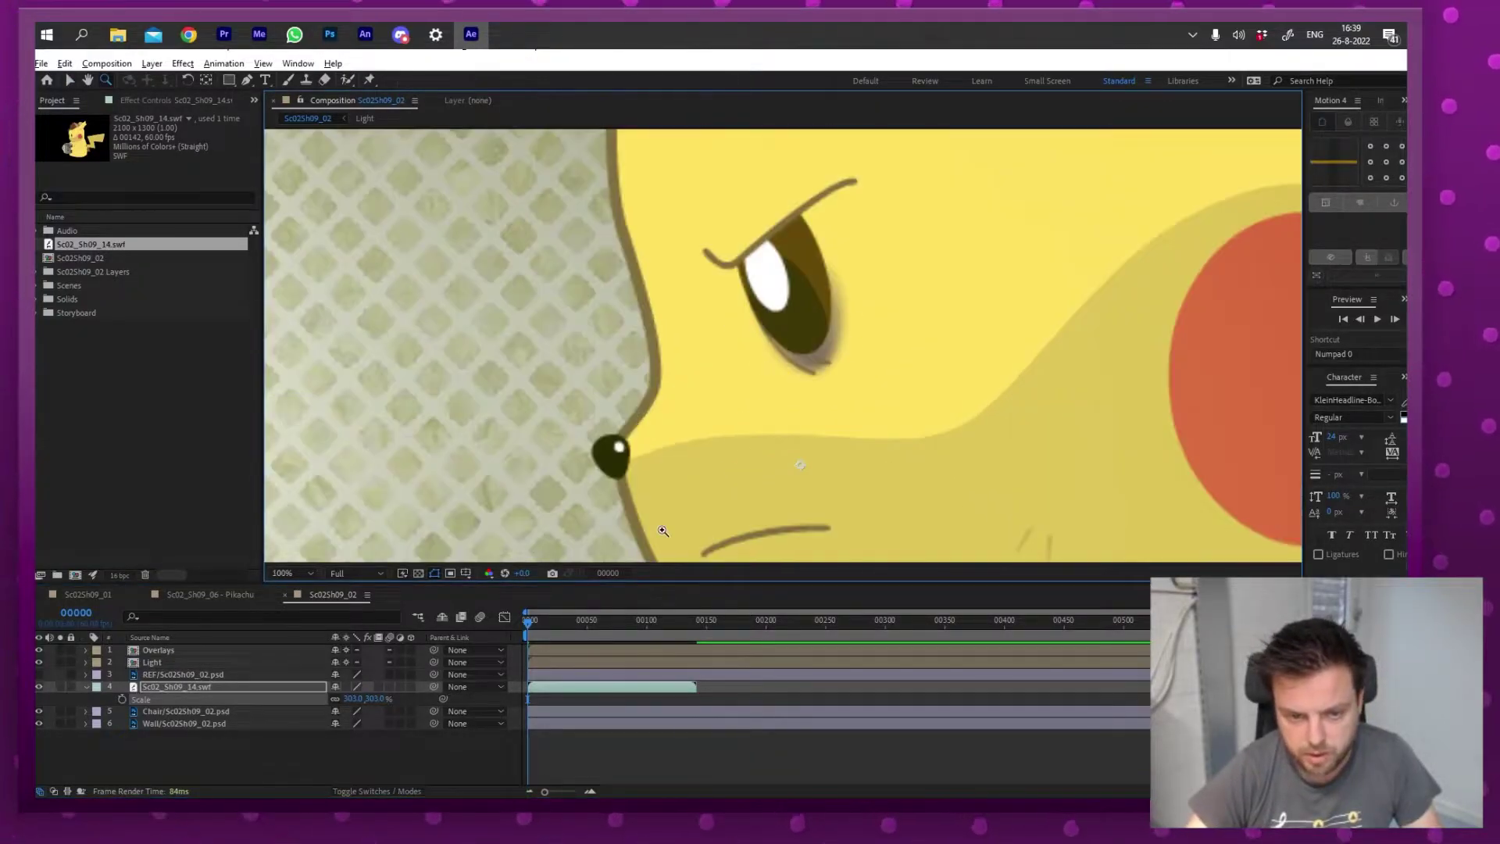
left_click(650, 334)
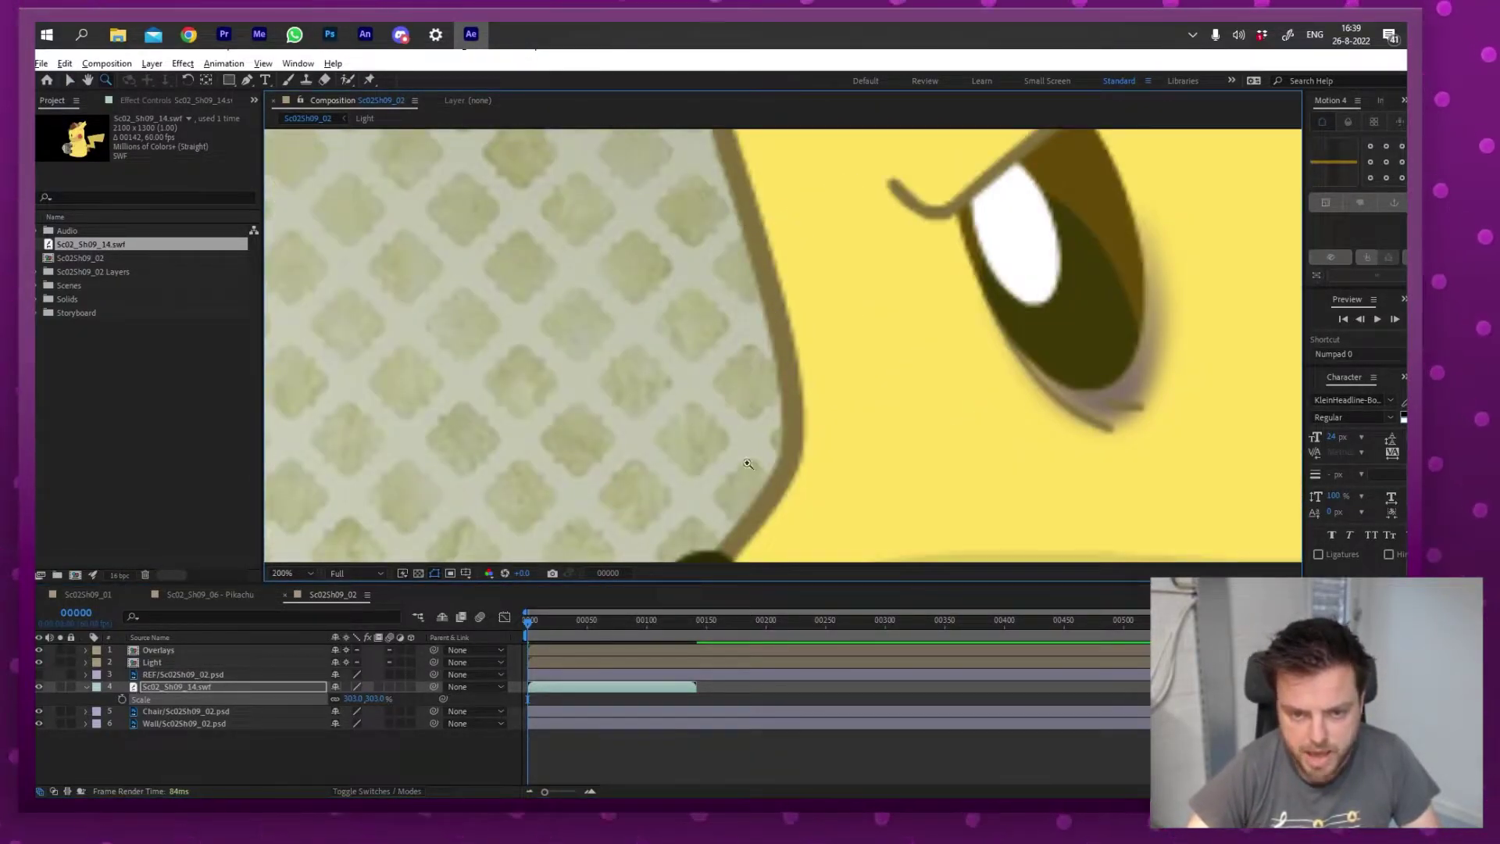
left_click(346, 687)
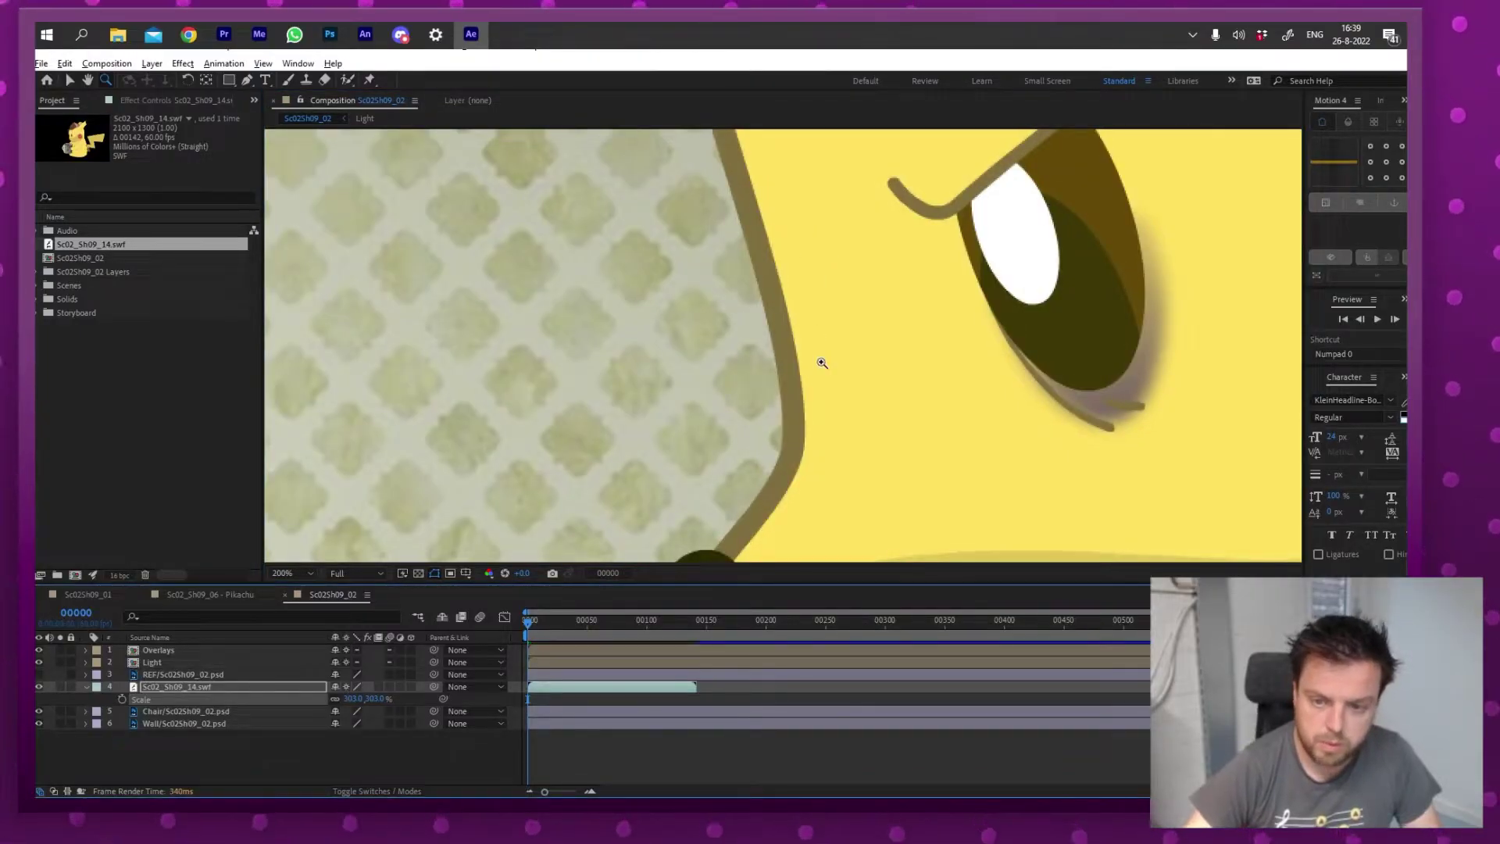
- Toggle continuous rasterization off and back on for the Sc02_Sh09_14.swf layer, comparing the character's face up close and in the whole scene
left_click(825, 321, "alt")
left_click(834, 348, "alt")
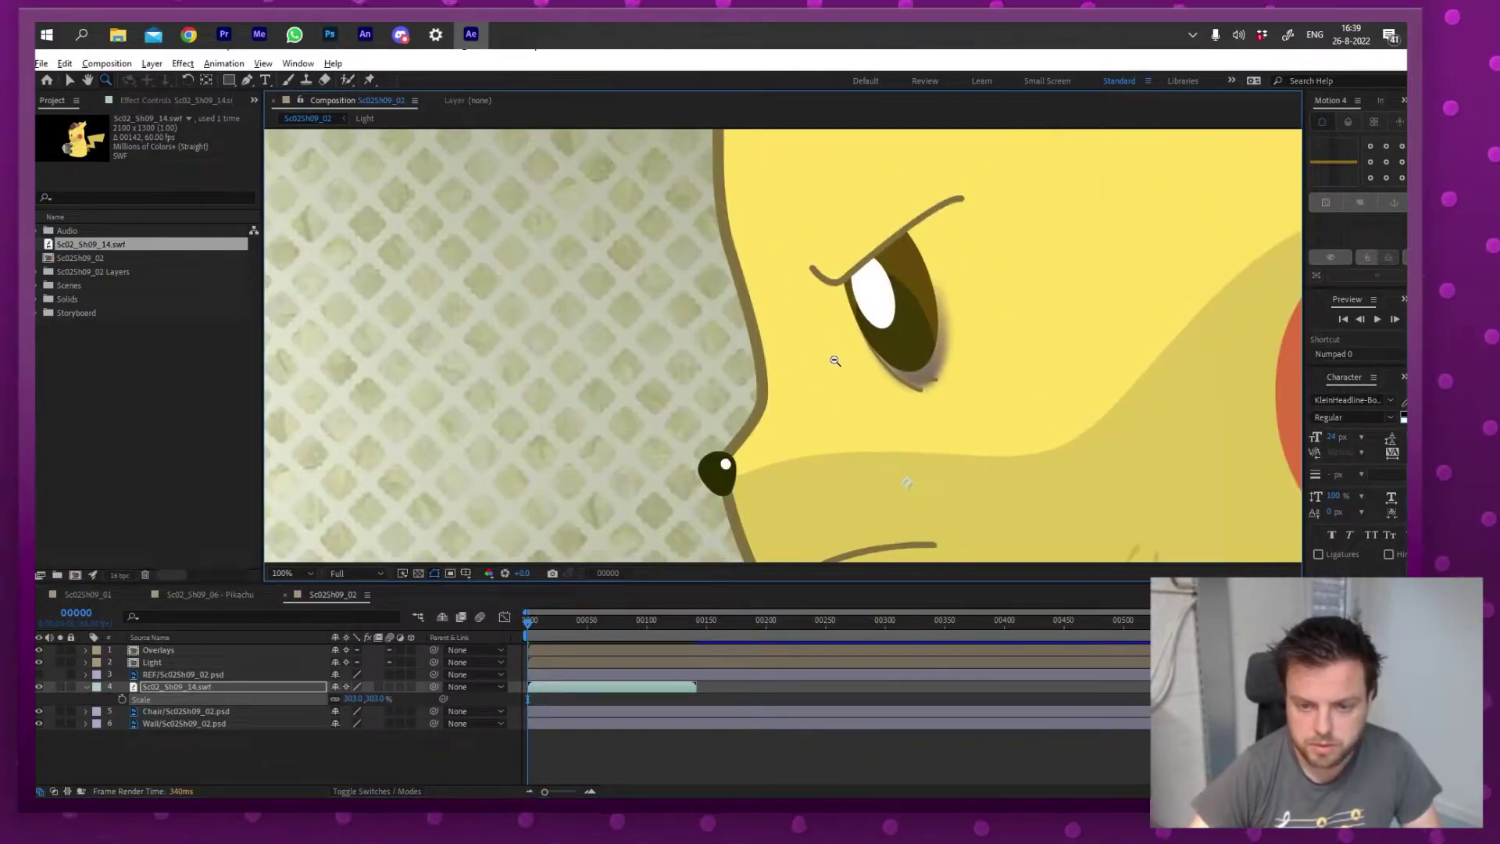
left_click(346, 687)
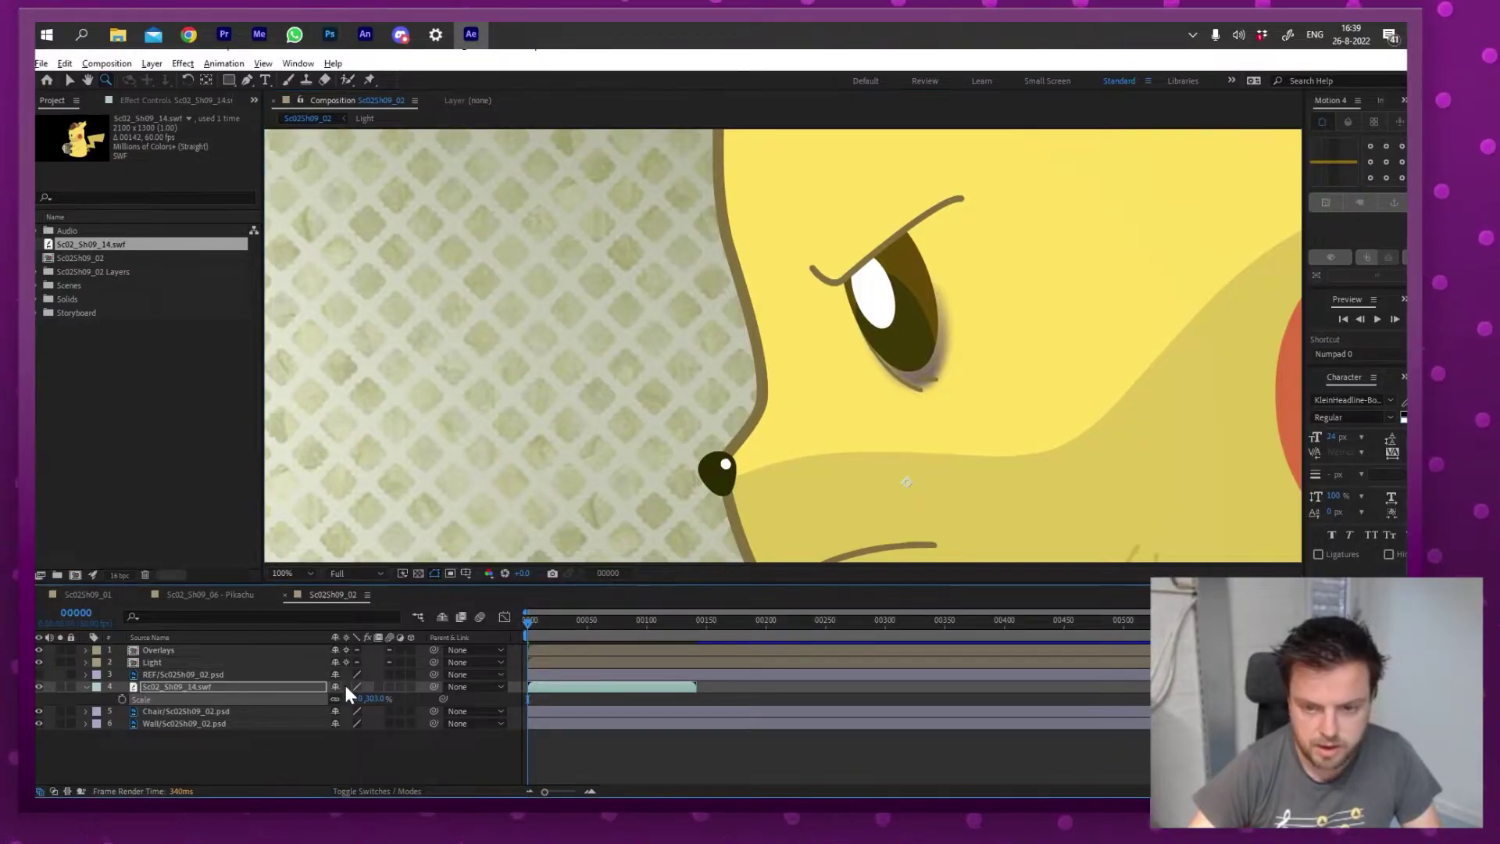
left_click(344, 687)
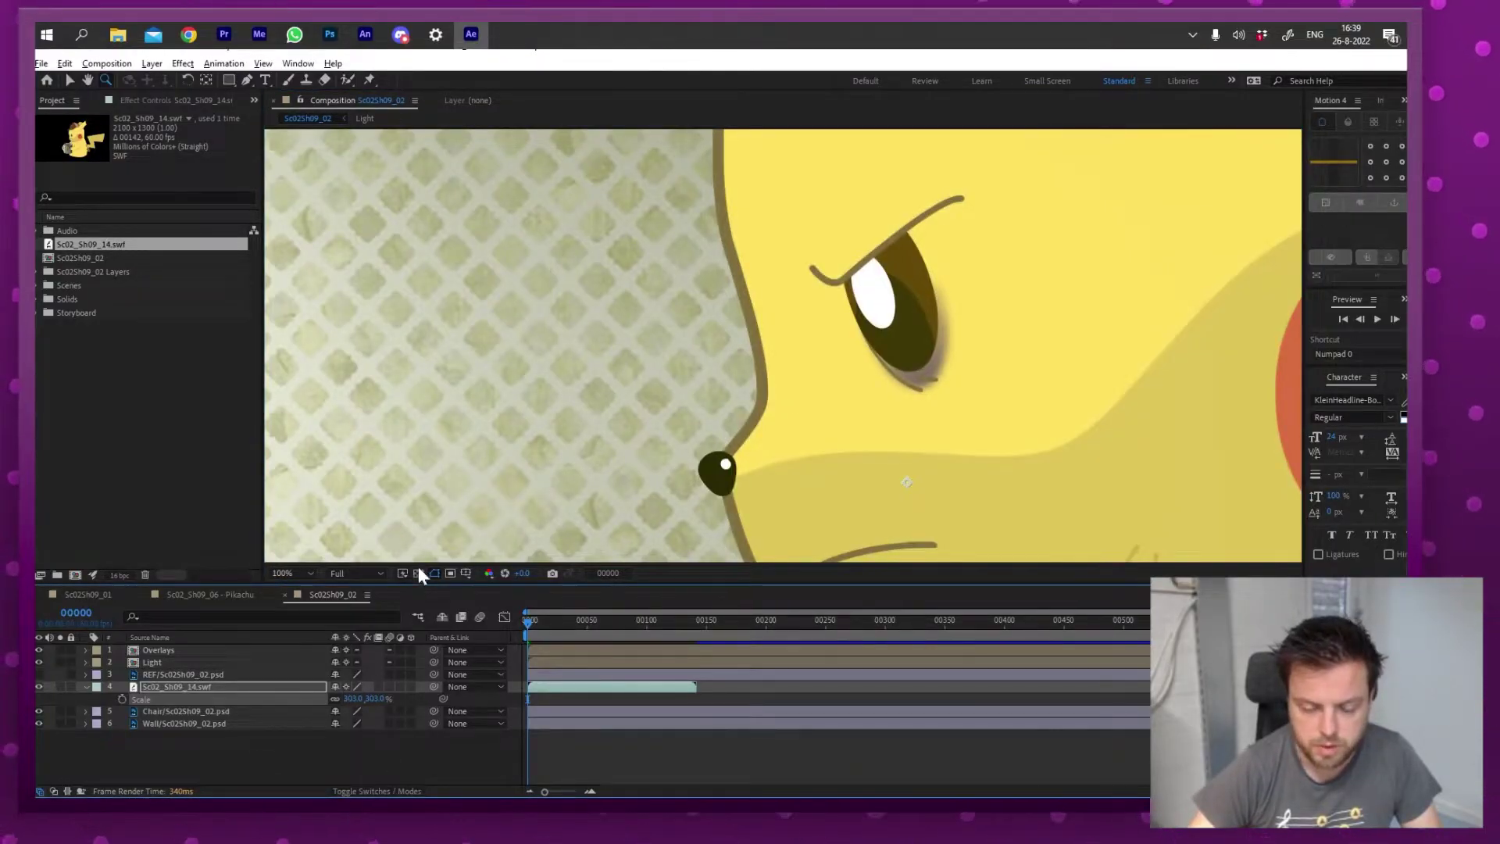
scroll(787, 400, "down", 4)
left_click_drag(787, 400, 756, 300)
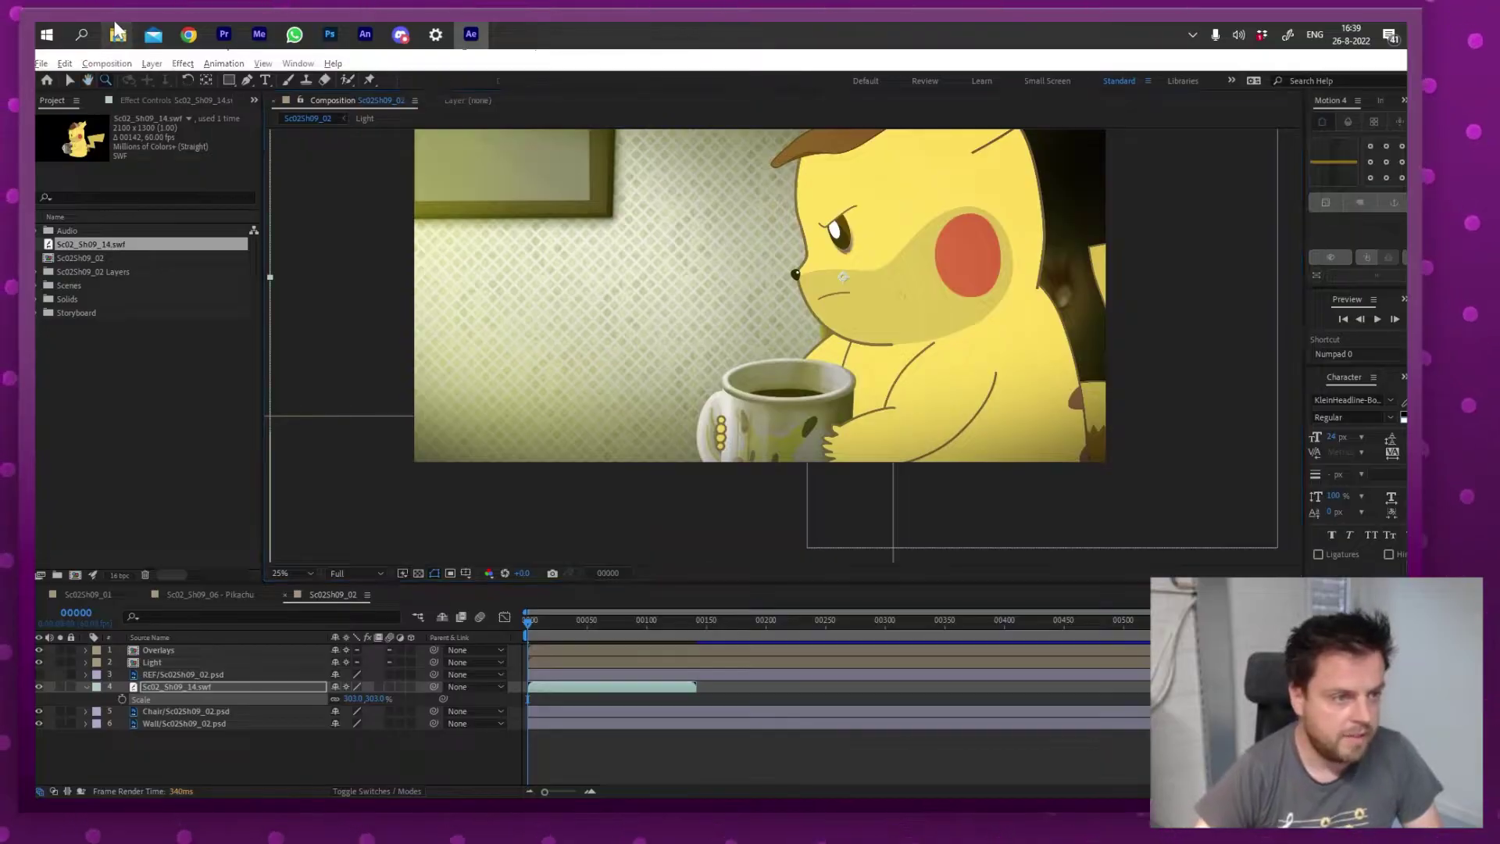
- Check the file size of the Sc02_Sh09_14 SWF movie in the Detective Pikachu Noir Workflow folder
mouse_move(117, 34)
left_click(593, 128)
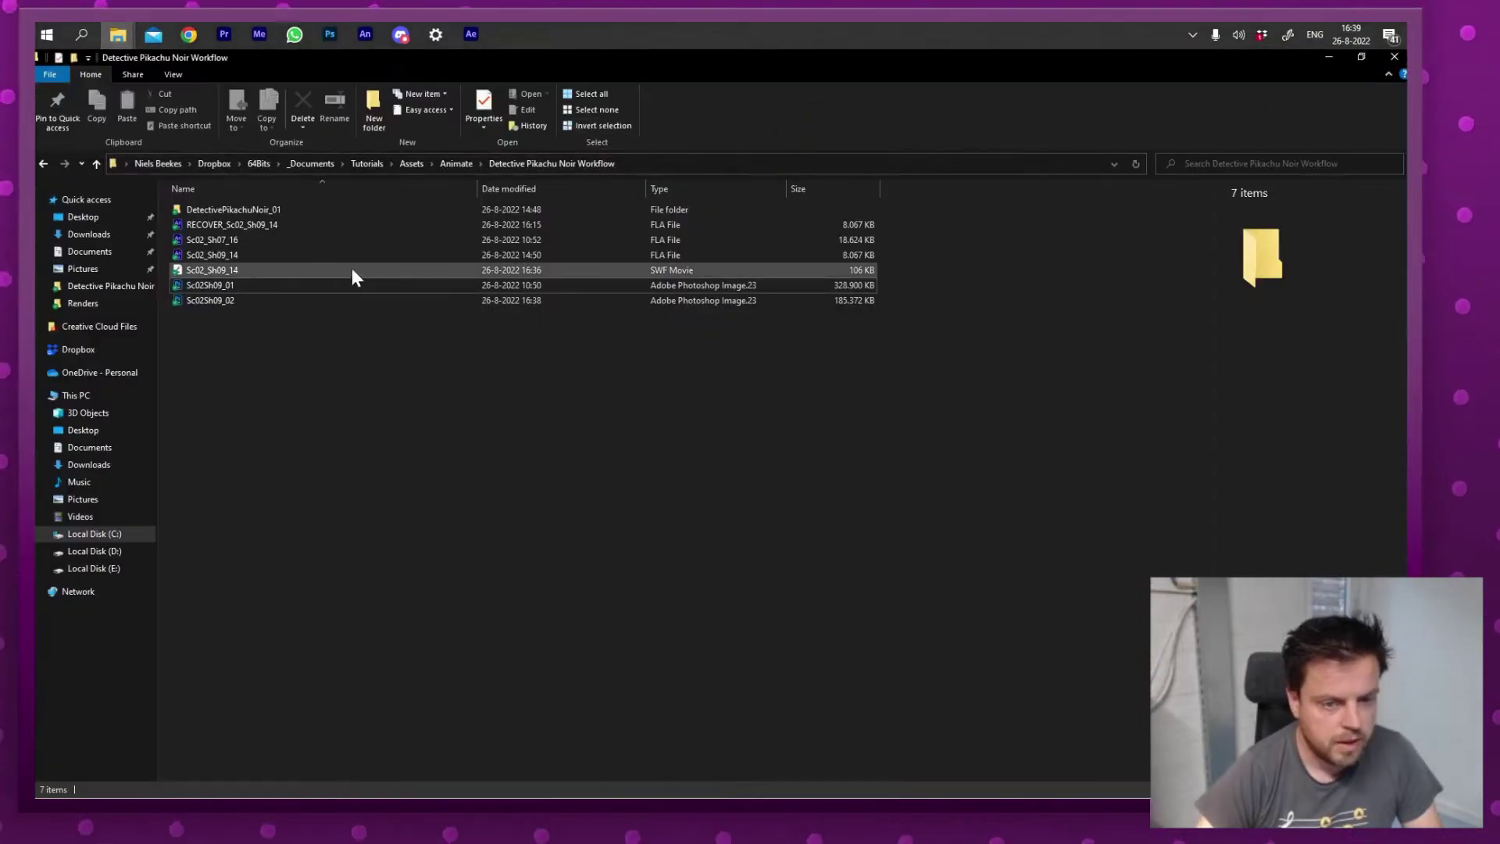
left_click(840, 270)
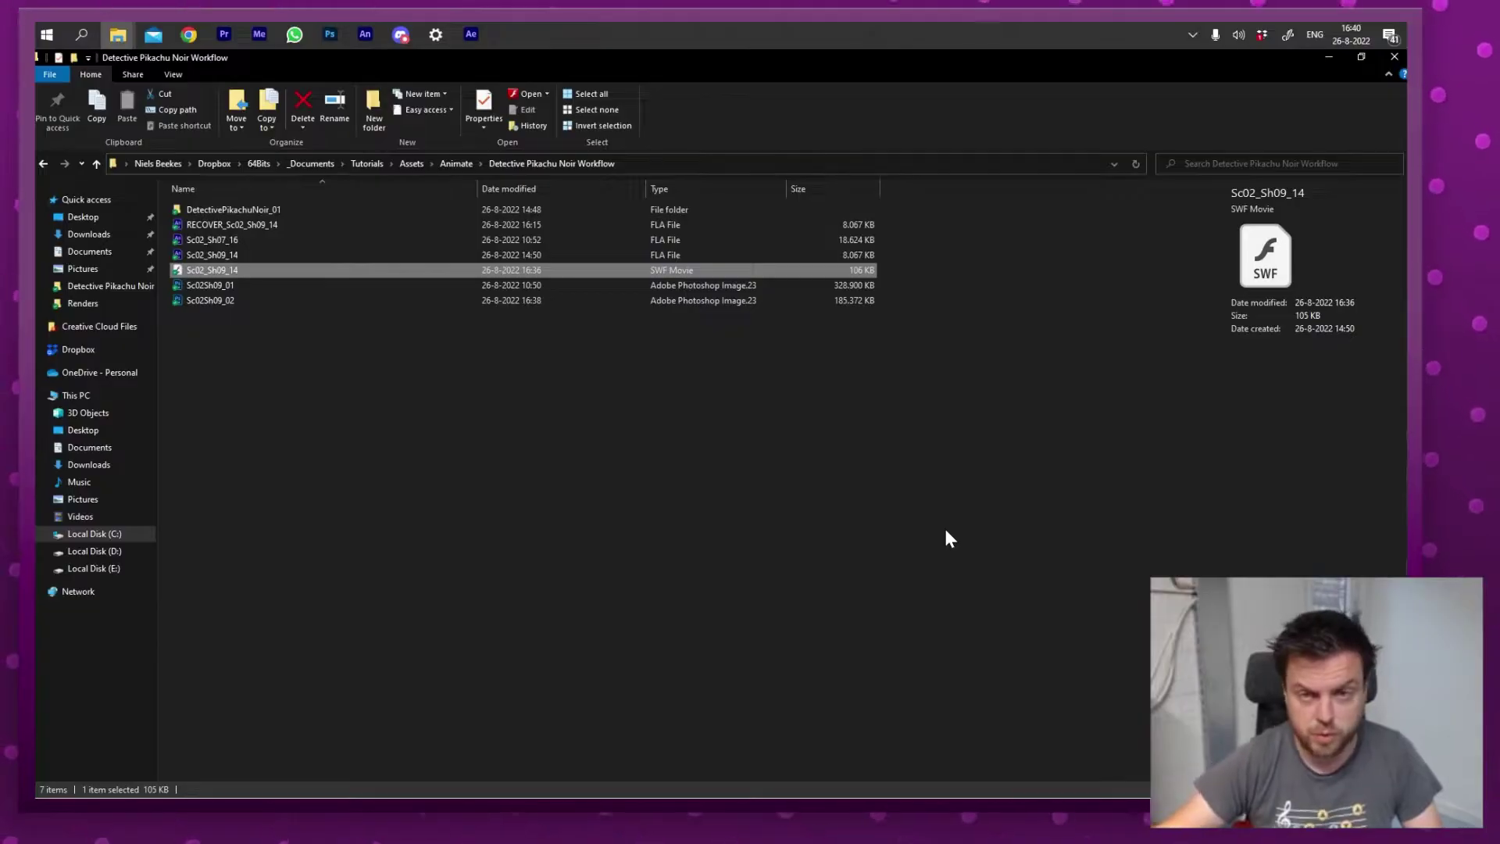
- Back in After Effects, scale the Sc02_Sh09_14.swf layer down to about 265% and shift the character slightly up and left
key("alt+Tab")
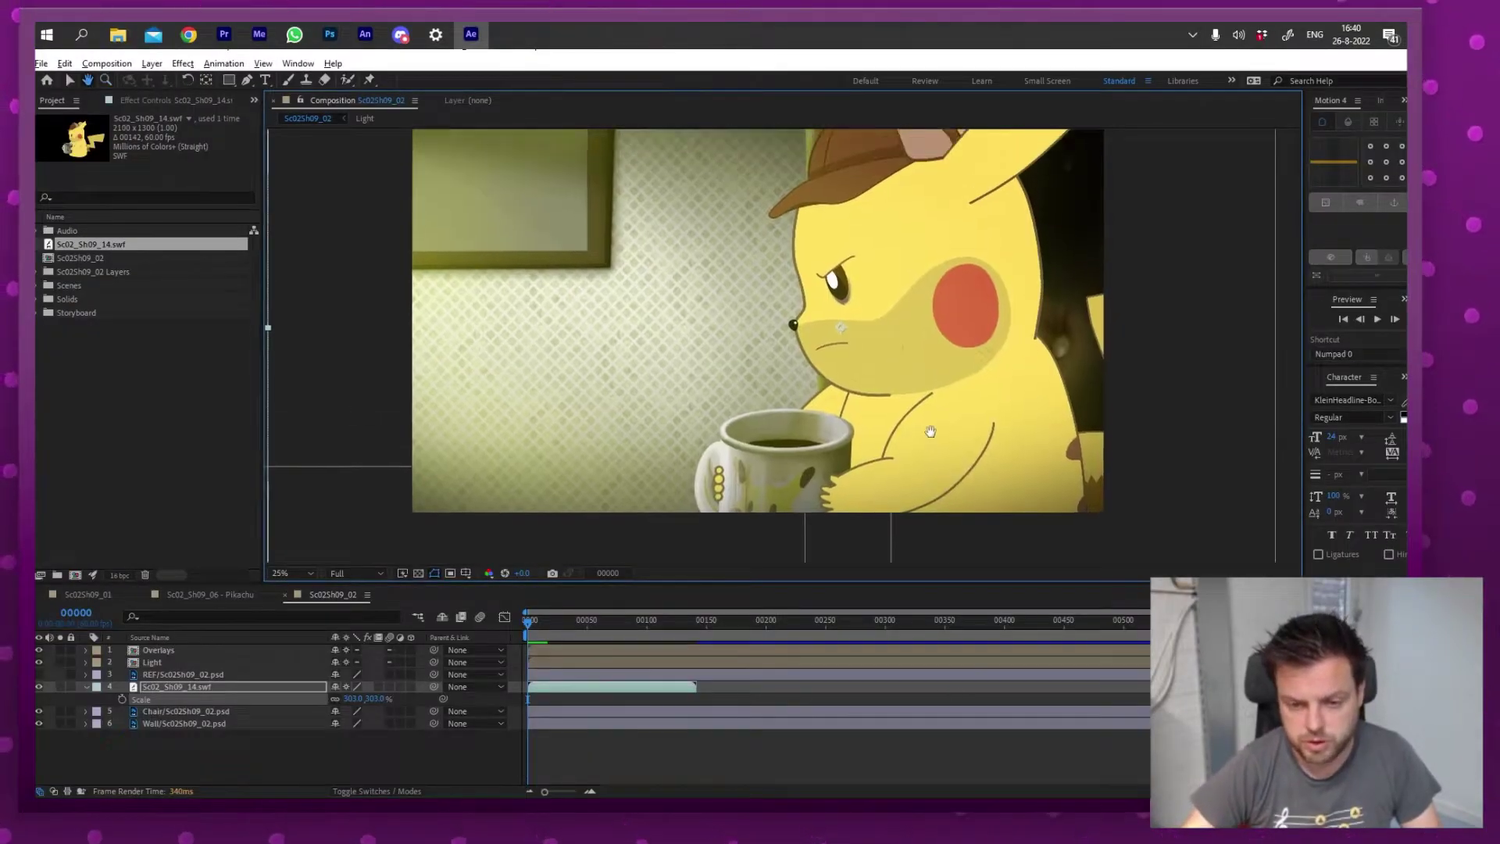
left_click_drag(931, 432, 929, 464)
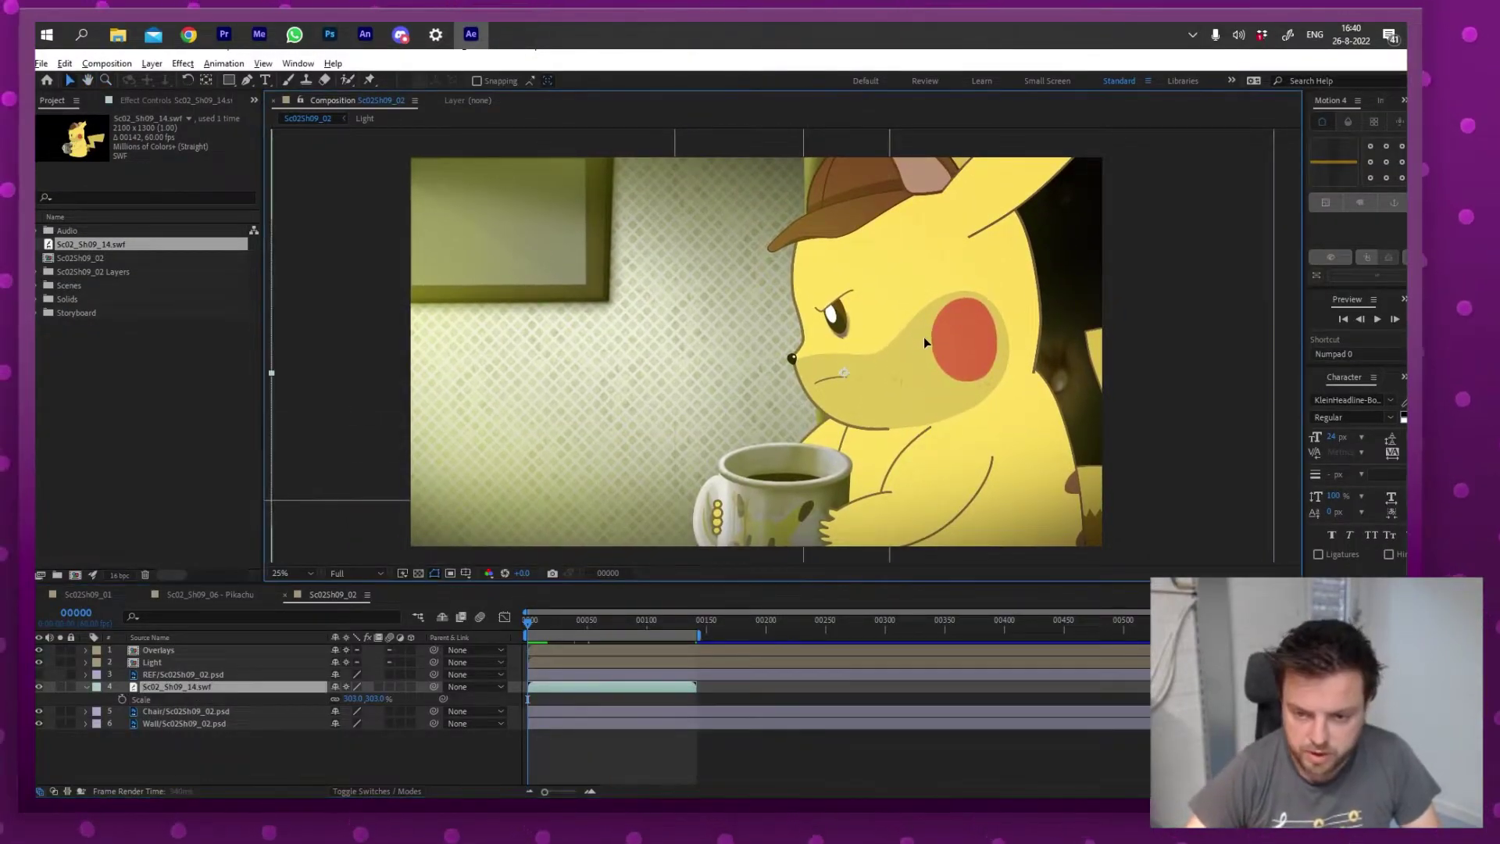
mouse_move(367, 699)
left_mouse_down()
mouse_move(393, 694)
mouse_move(346, 698)
left_mouse_up()
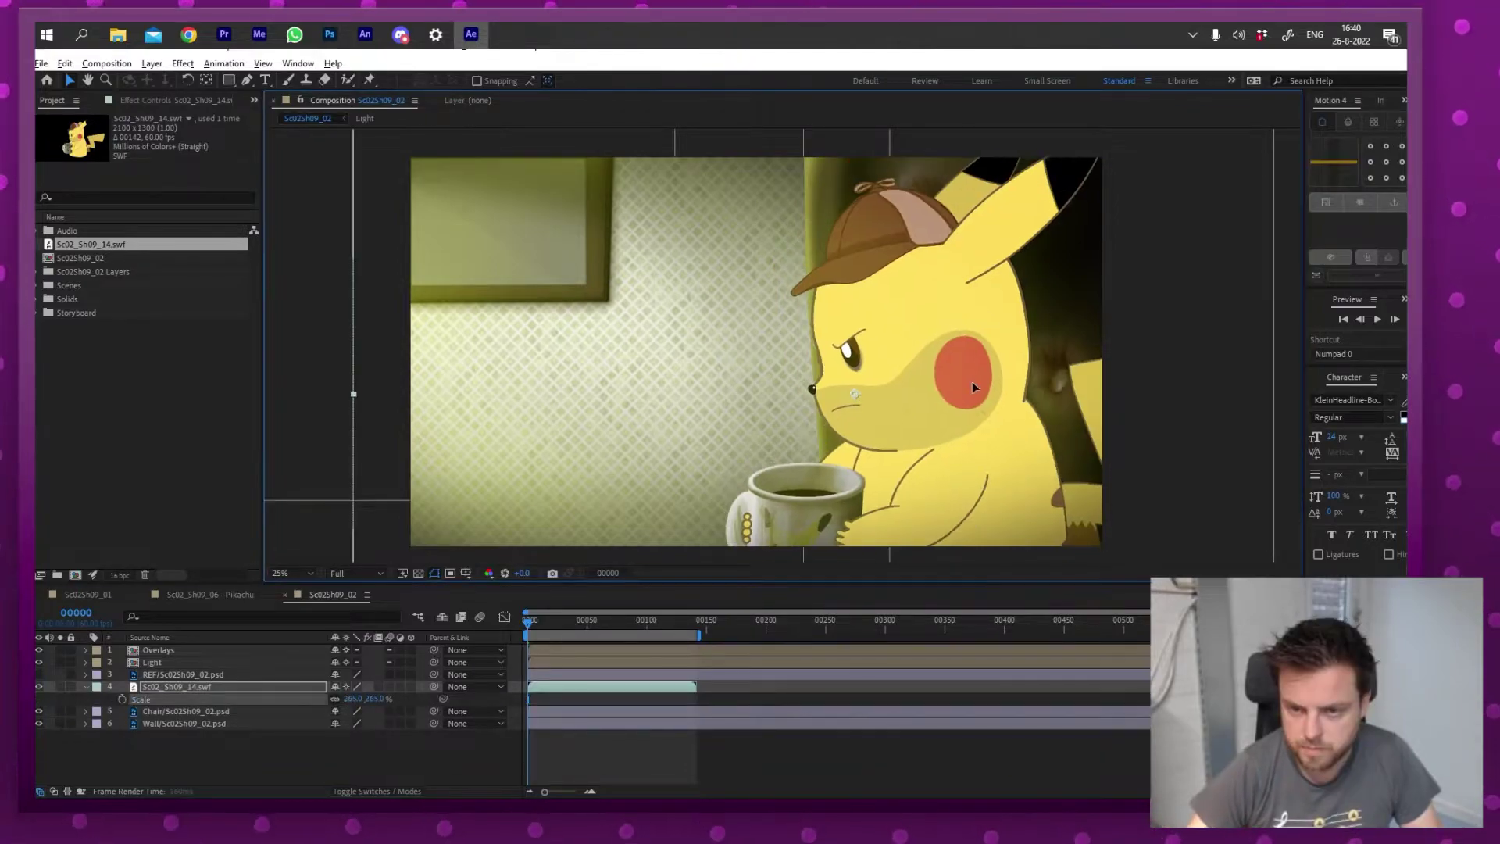
left_click_drag(972, 382, 954, 367)
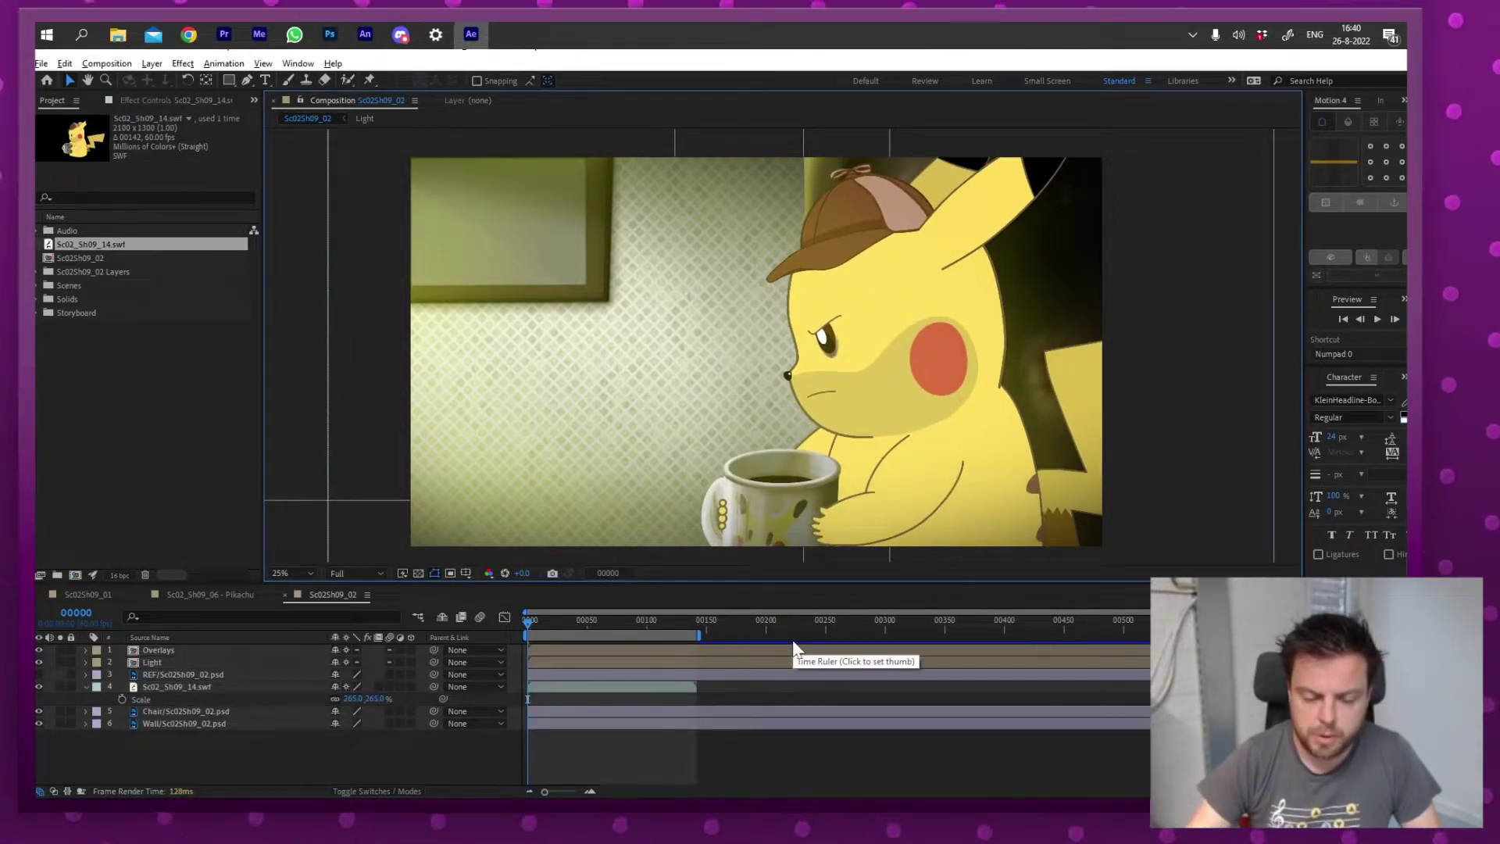
- Add a Drop Shadow layer style to the Sc02_Sh09_14.swf layer and expand its settings
right_click(225, 688)
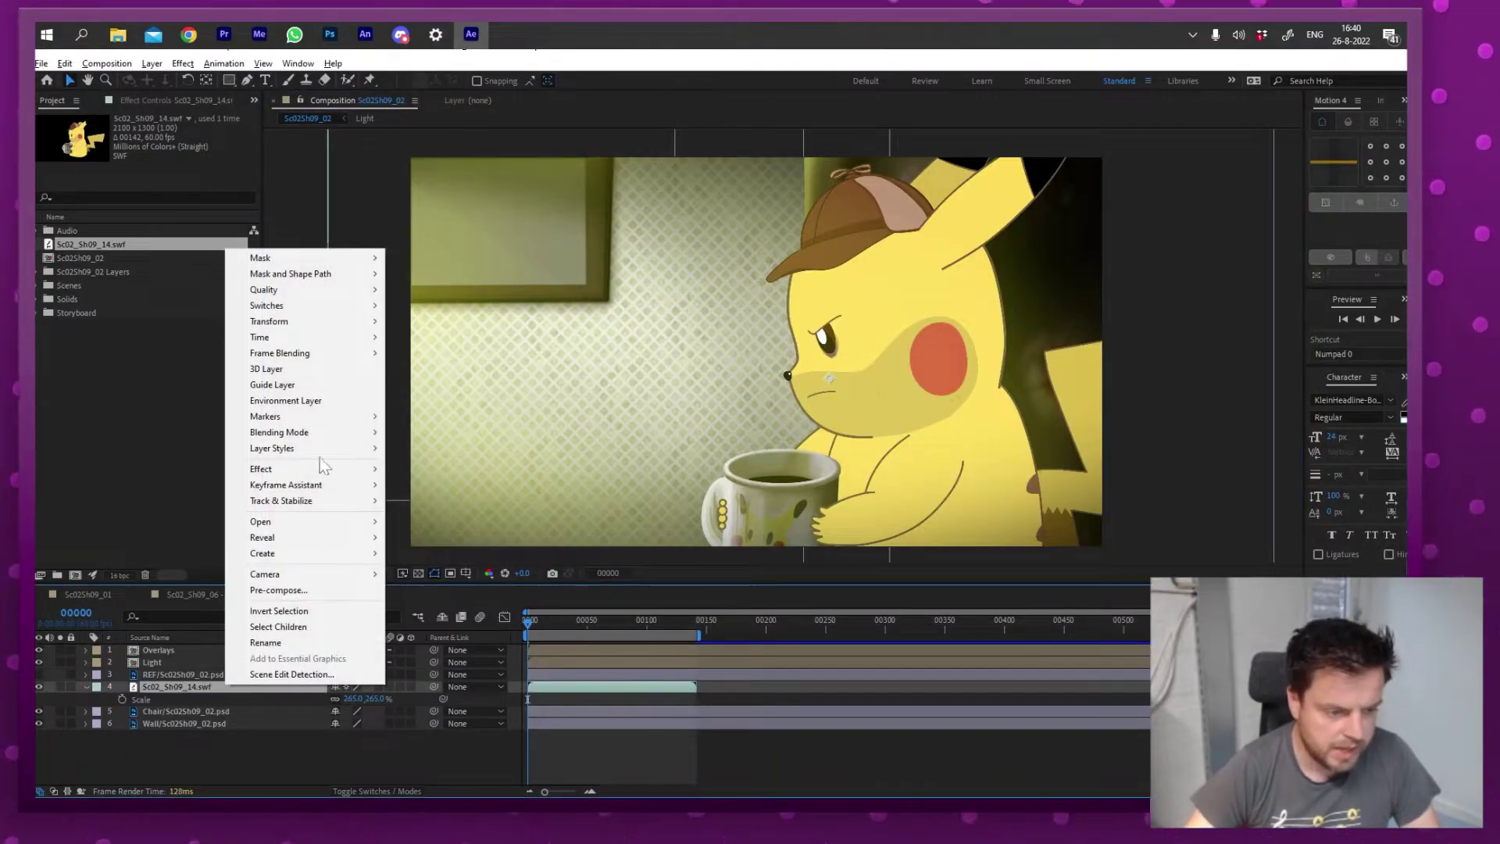
mouse_move(323, 448)
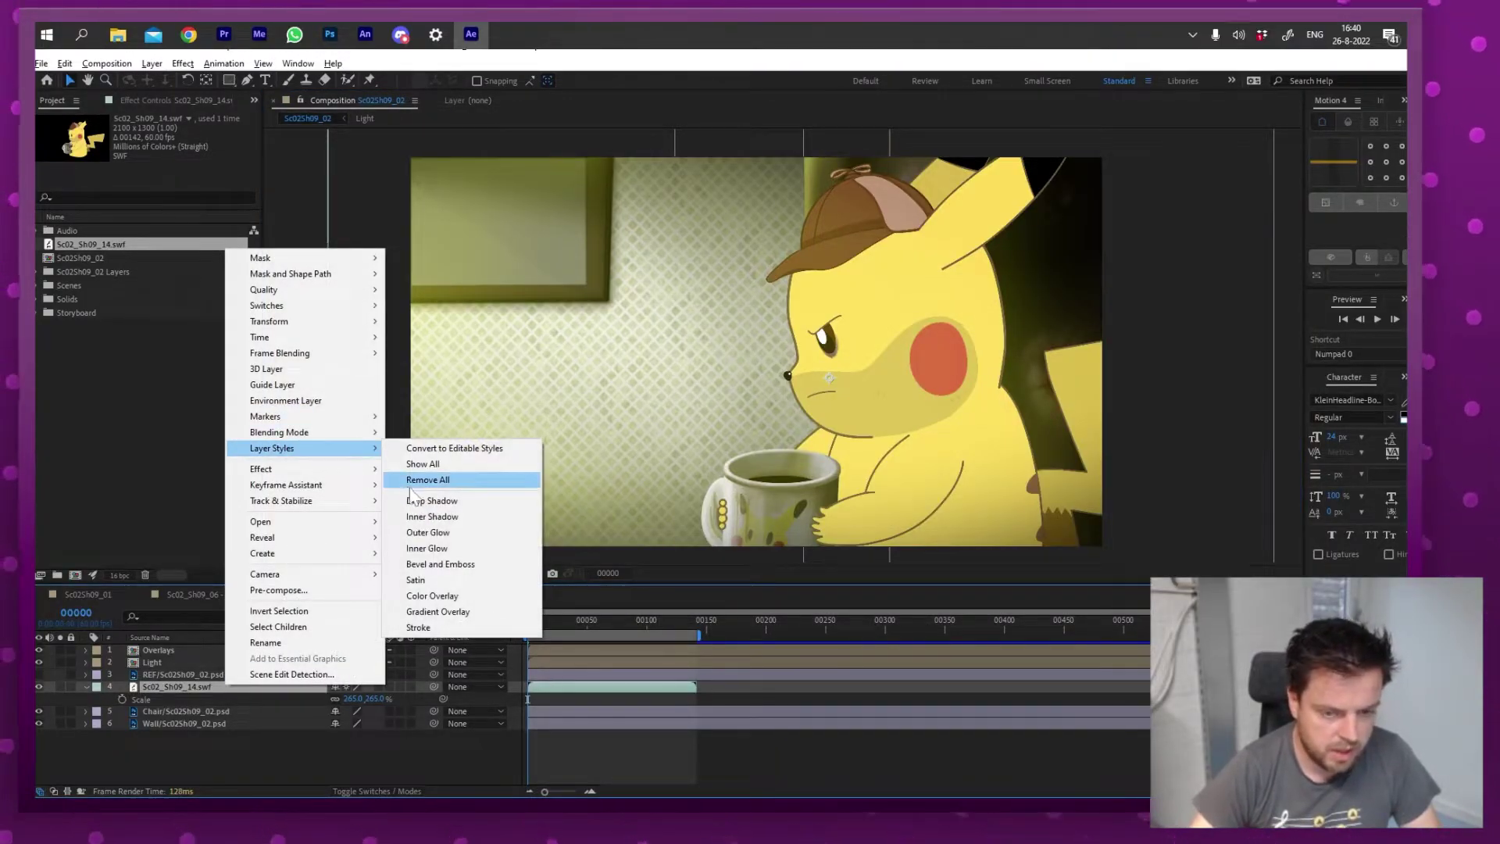
left_click(481, 500)
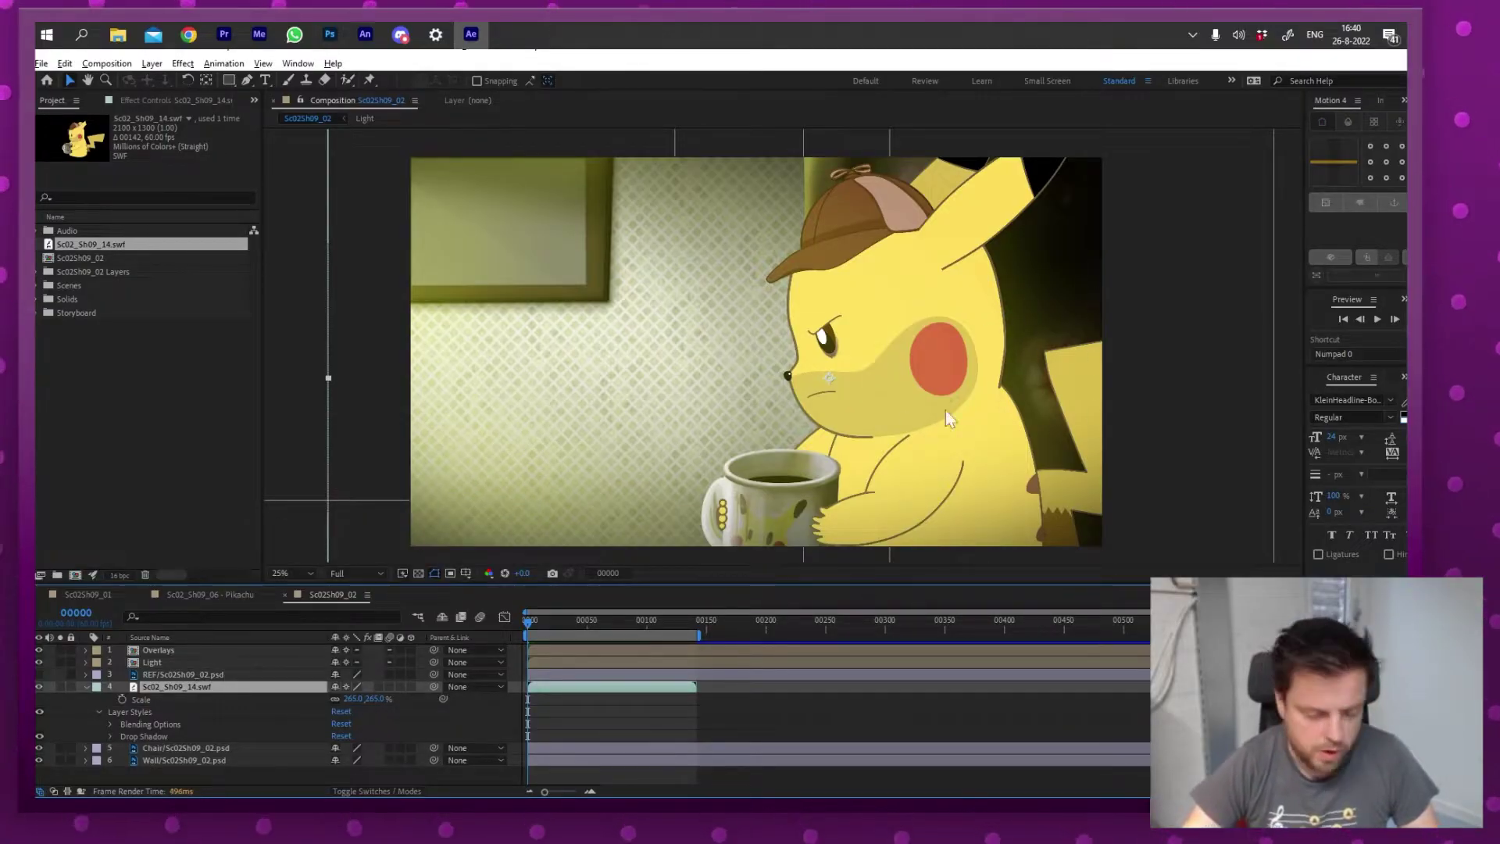
left_click(110, 735)
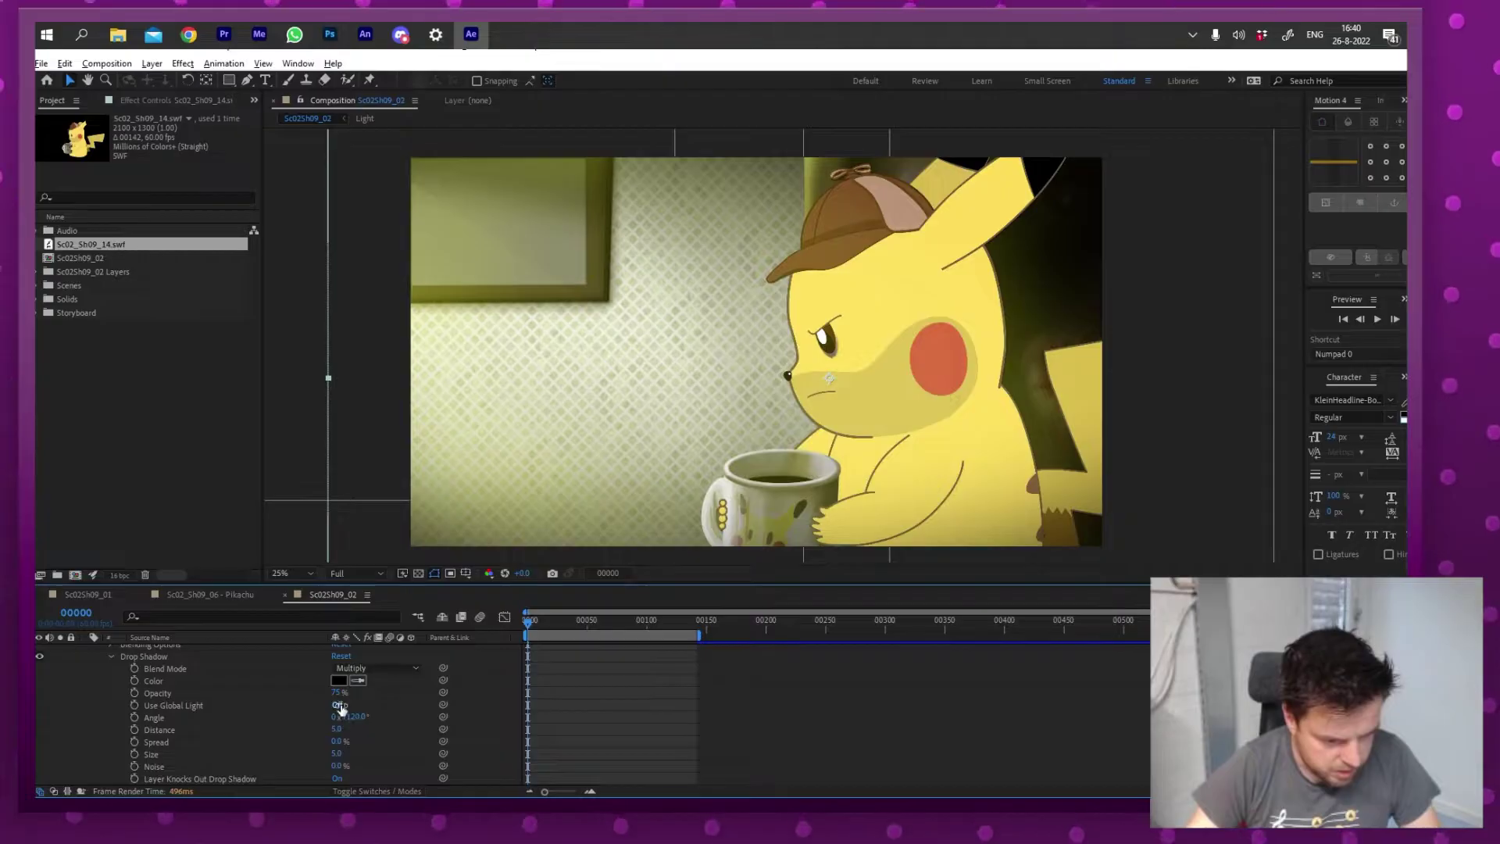
- Increase the drop shadow's Distance and set its Size to about 105, toggling the shadow to compare the result
left_click(340, 705)
left_click_drag(337, 753, 410, 732)
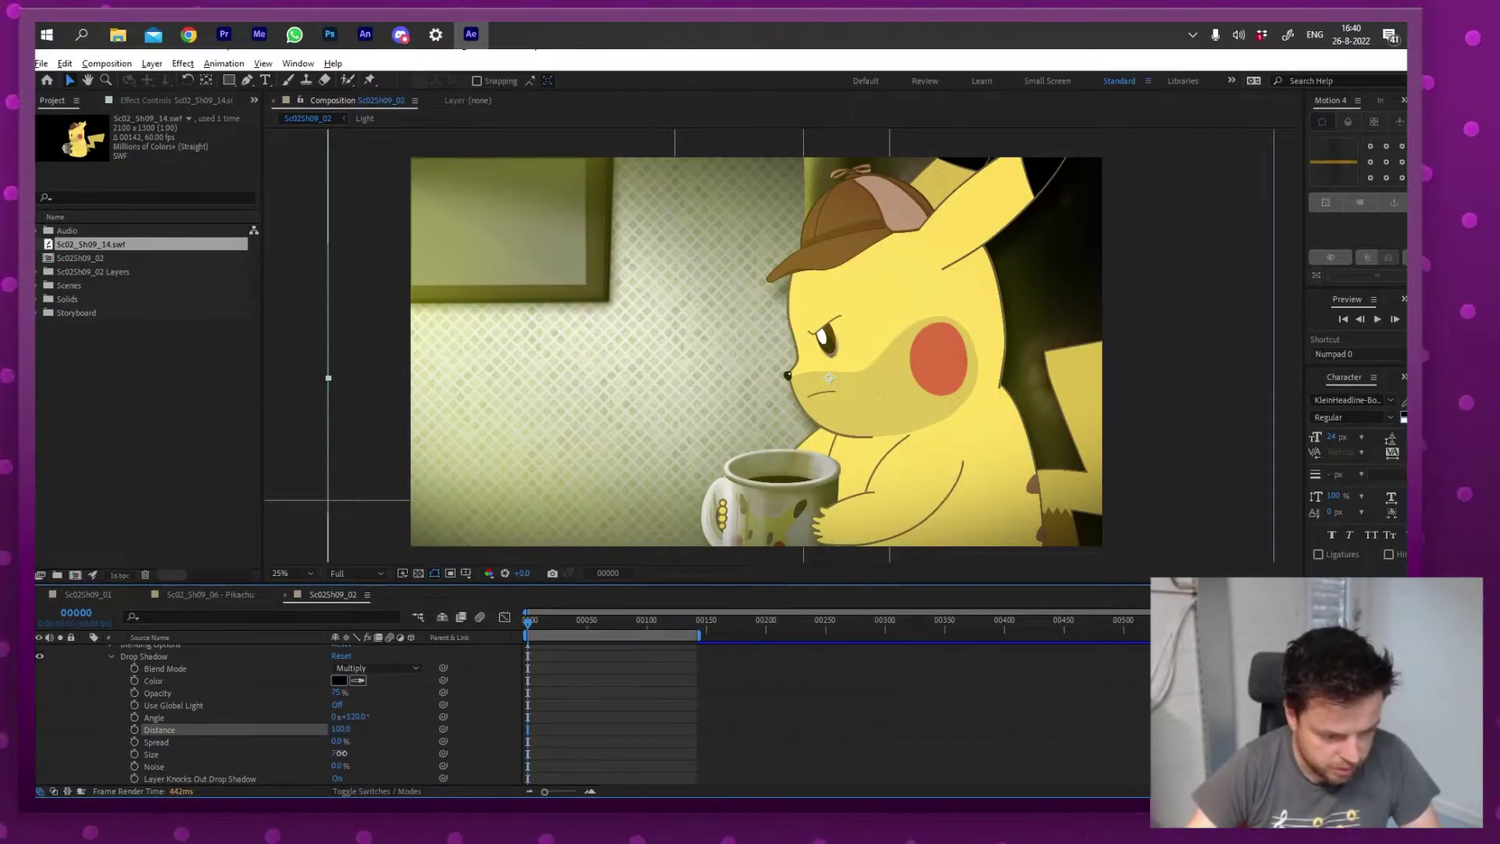
left_click_drag(338, 753, 38, 654)
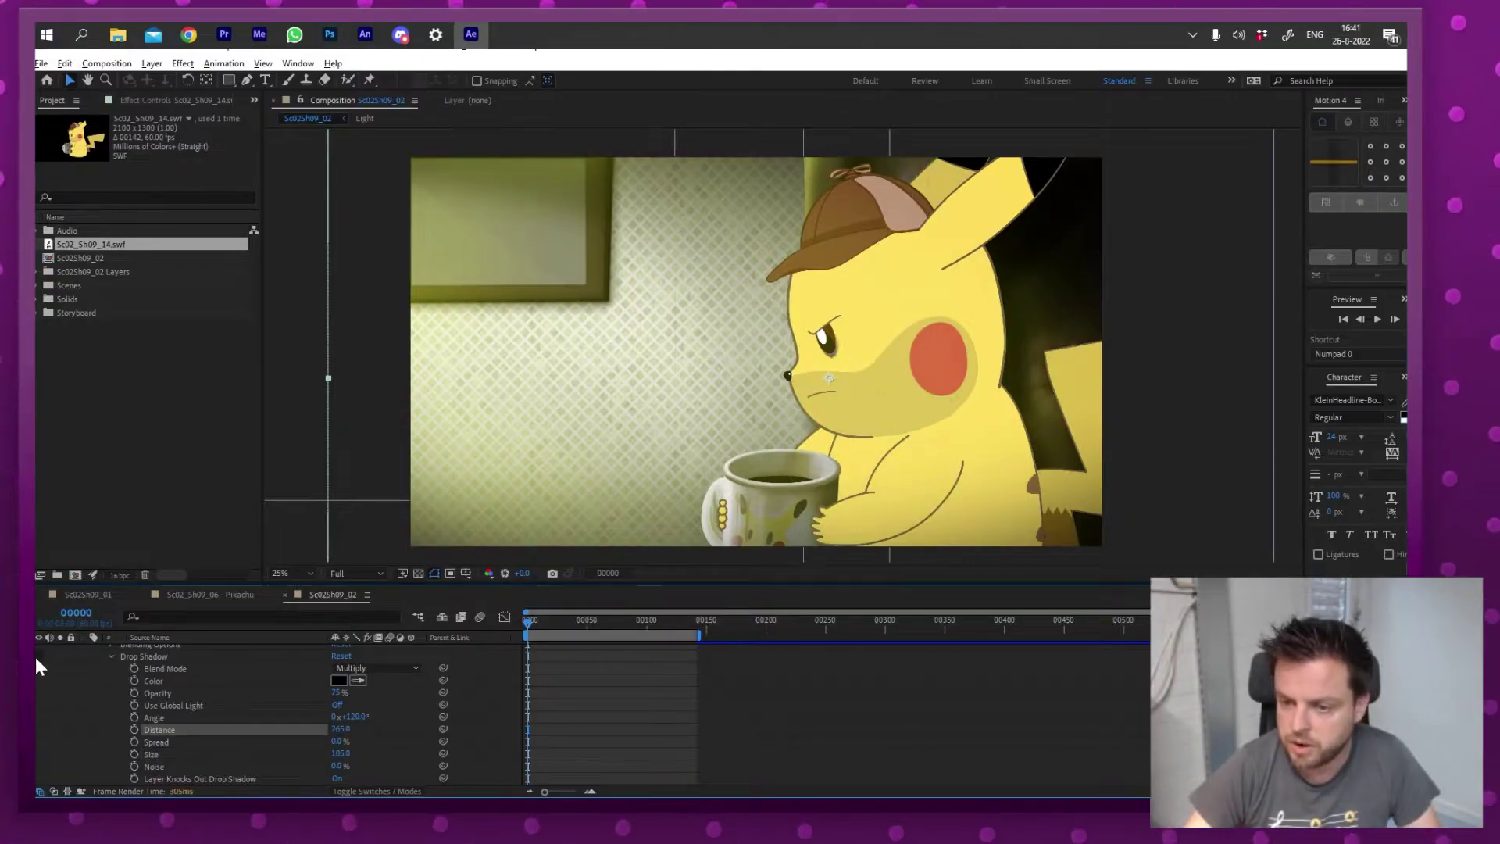
left_click(39, 656)
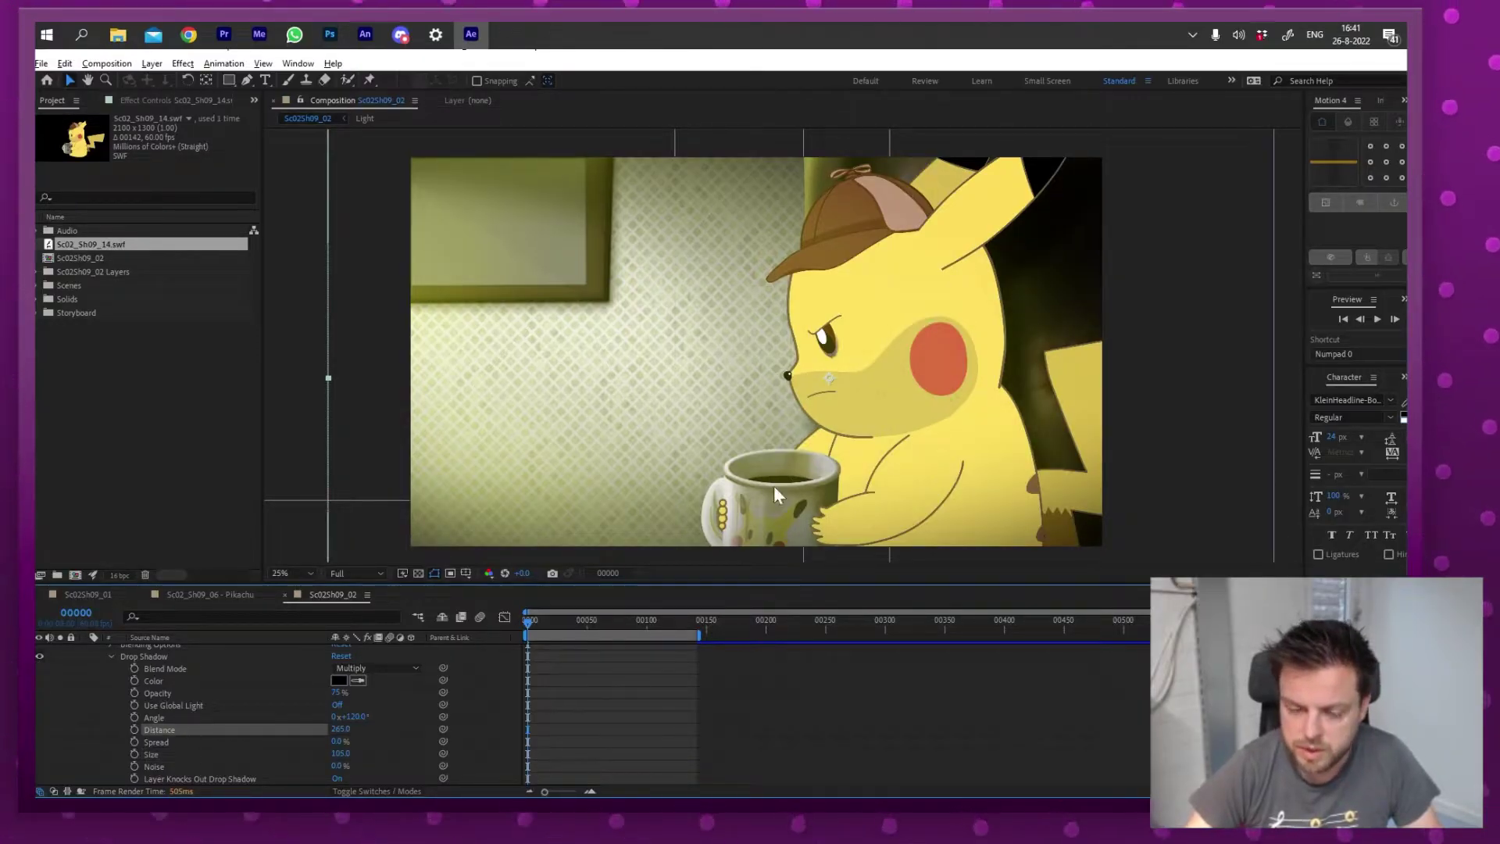
left_click_drag(332, 729, 384, 744)
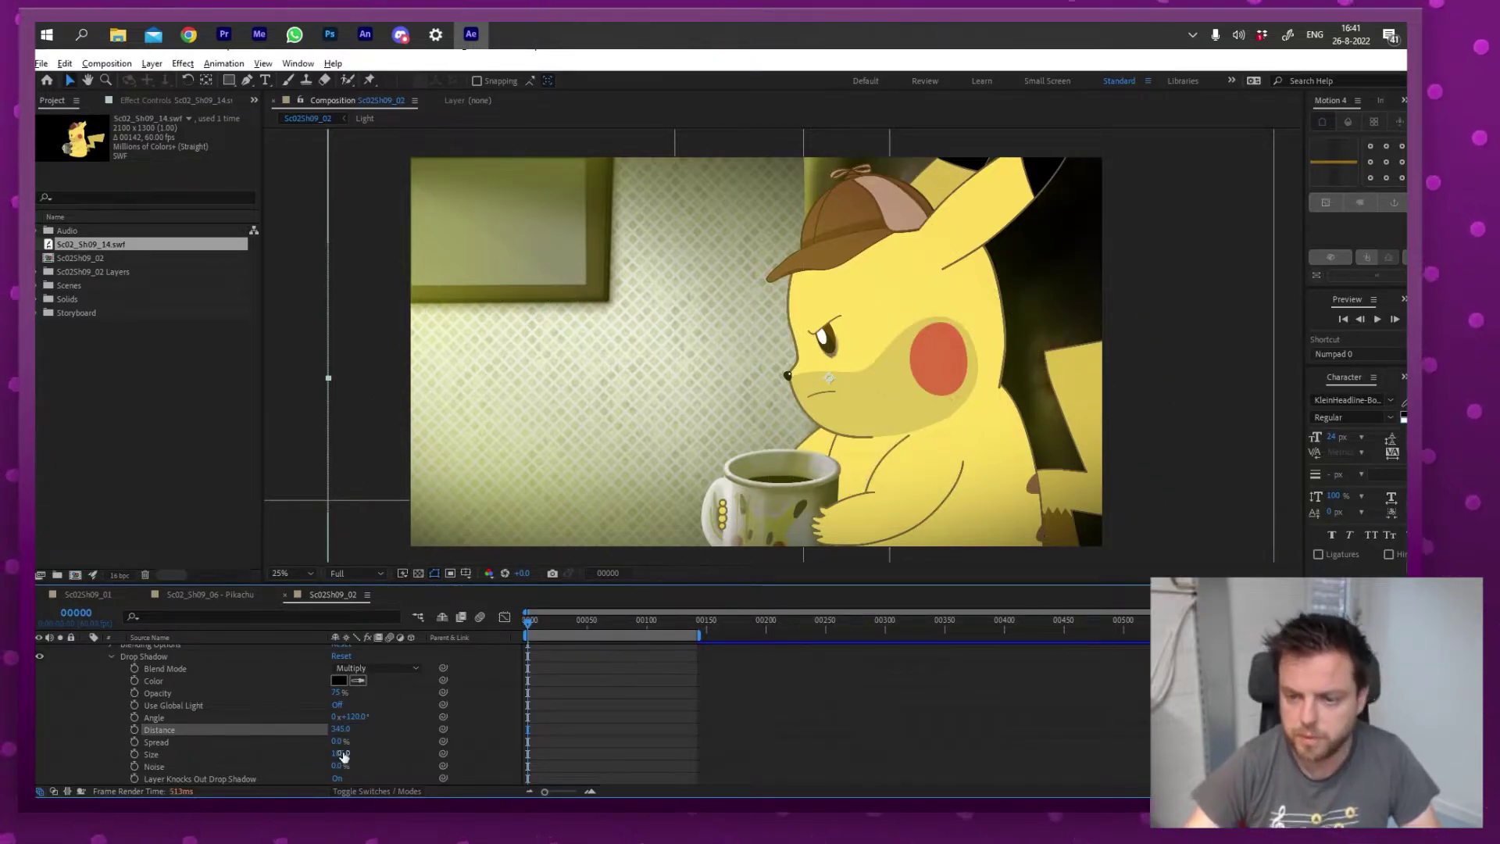
- Find the Hue/Saturation effect and apply it to the Sc02_Sh09_14.swf layer
scroll(73, 654, "up", 3)
right_click(195, 684)
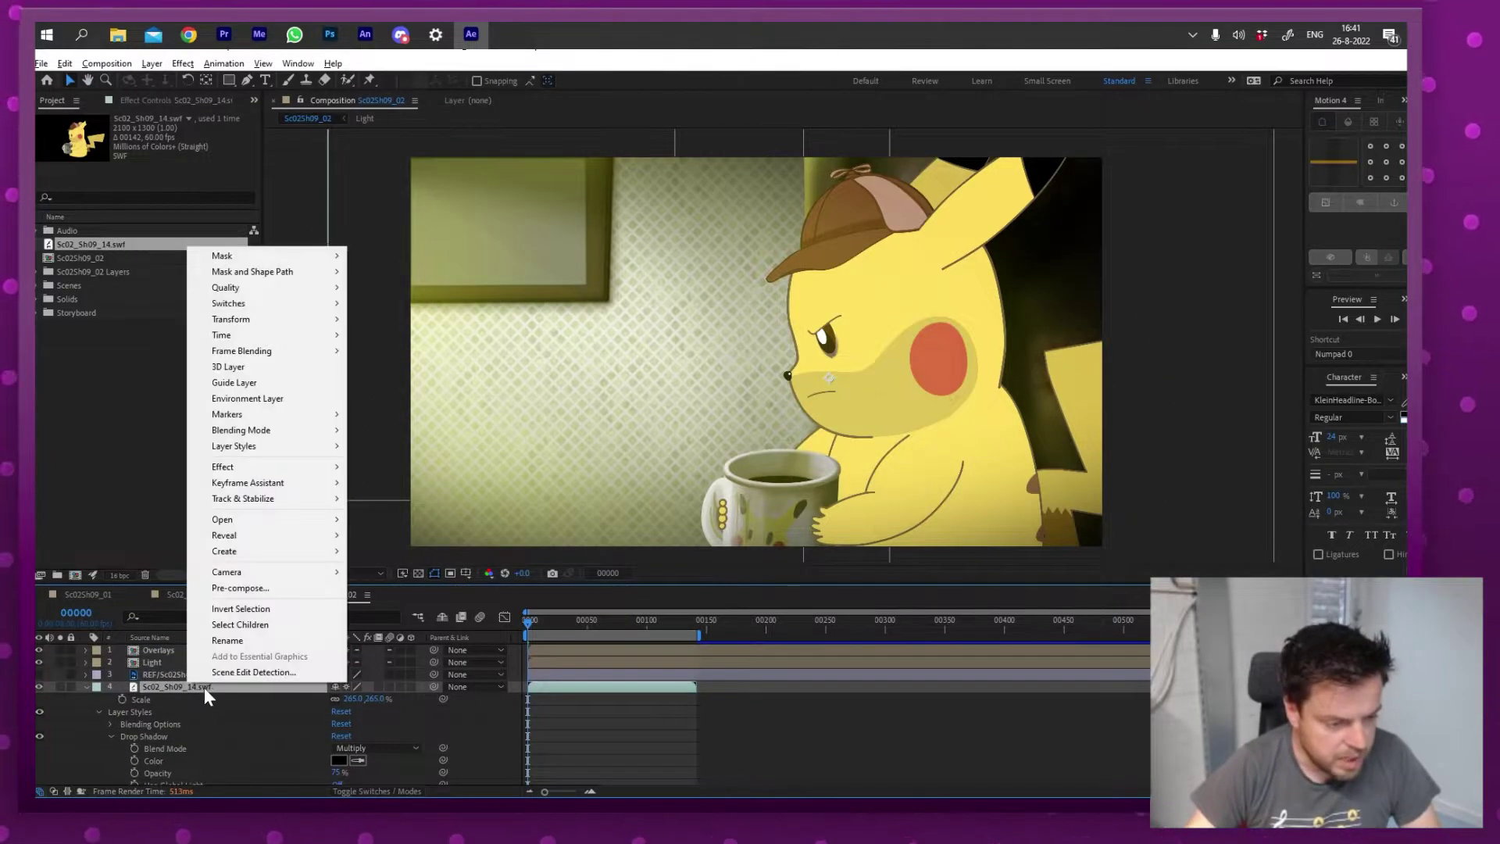
key("Escape")
key("ctrl+5")
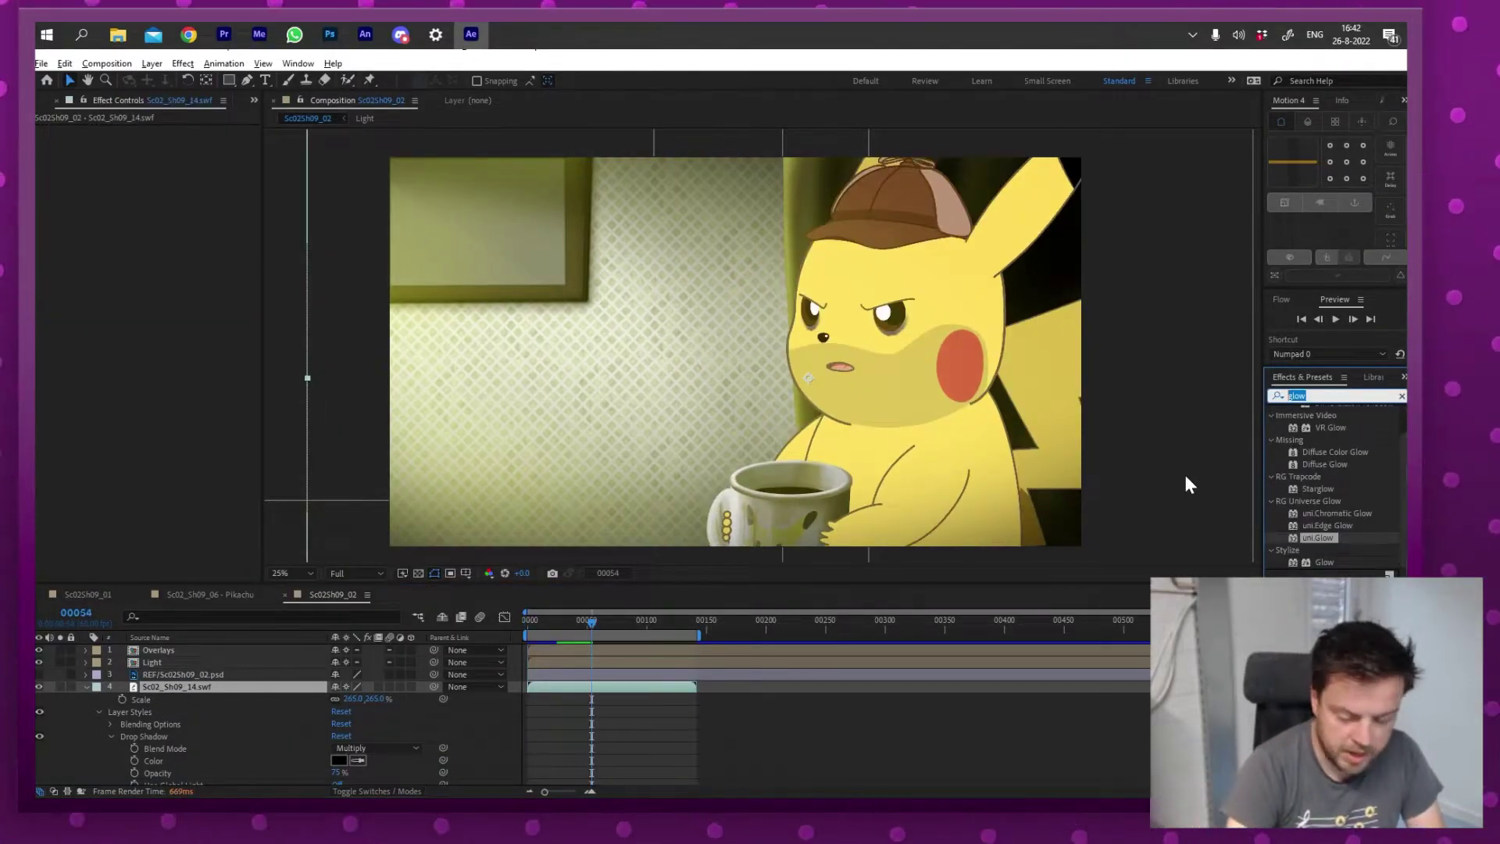
type("hue")
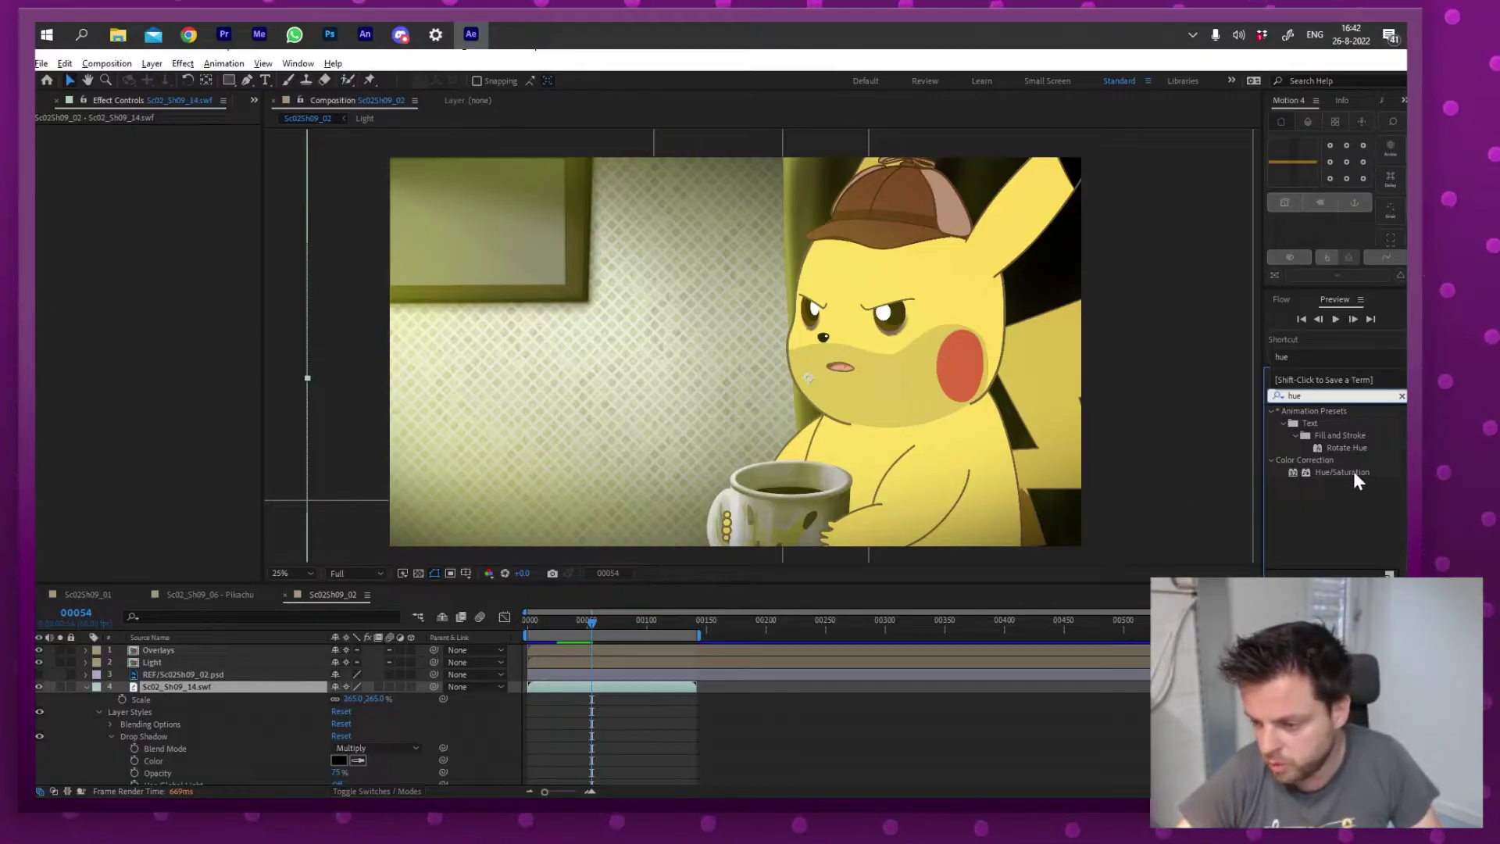
left_click_drag(1353, 472, 157, 687)
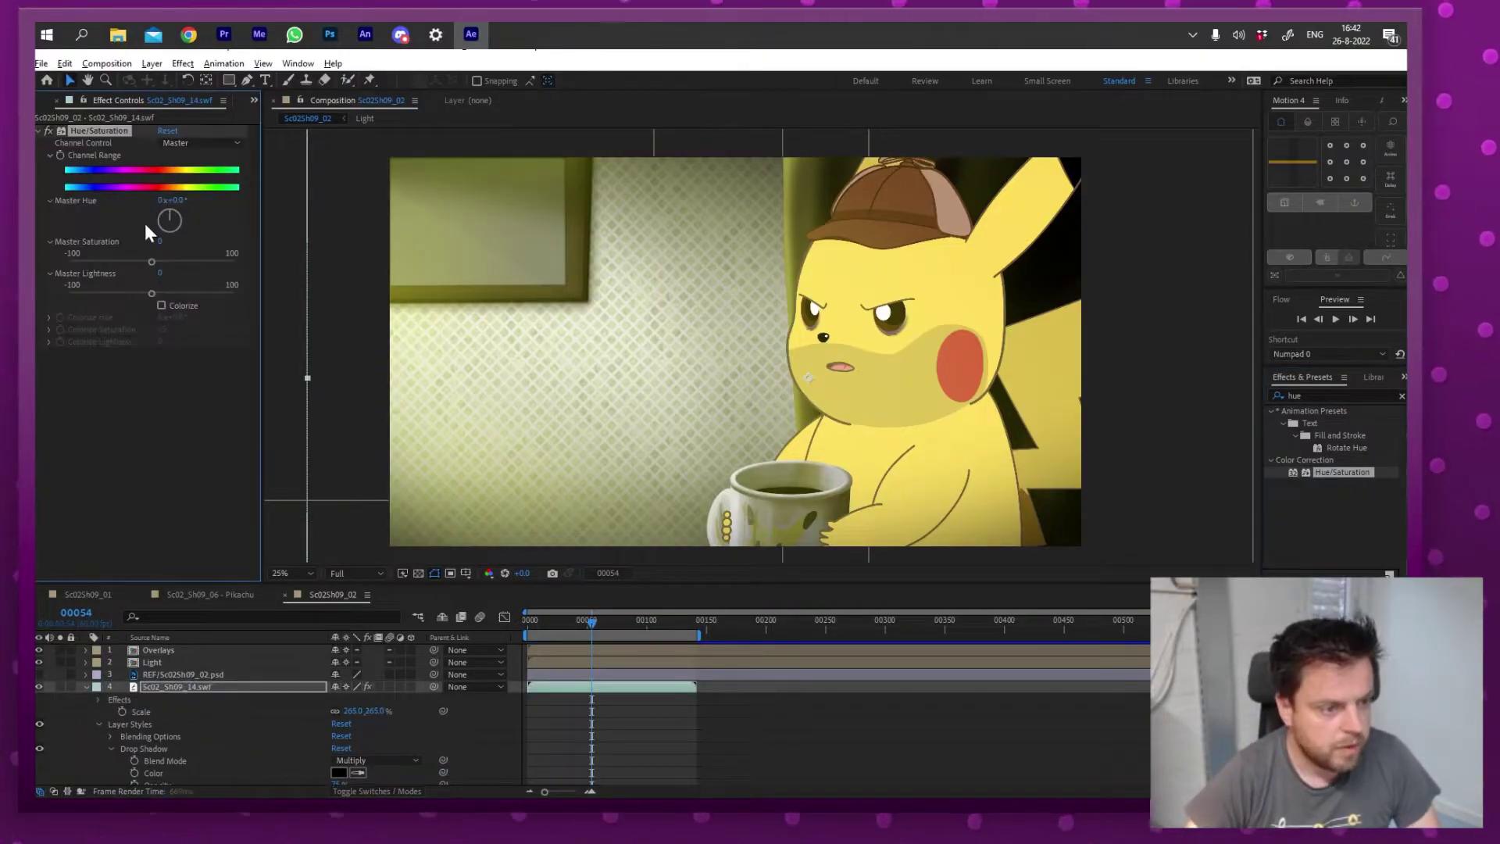
- Lower the character's Master Lightness to about -21 and set Master Saturation to 0
left_click_drag(152, 294, 167, 262)
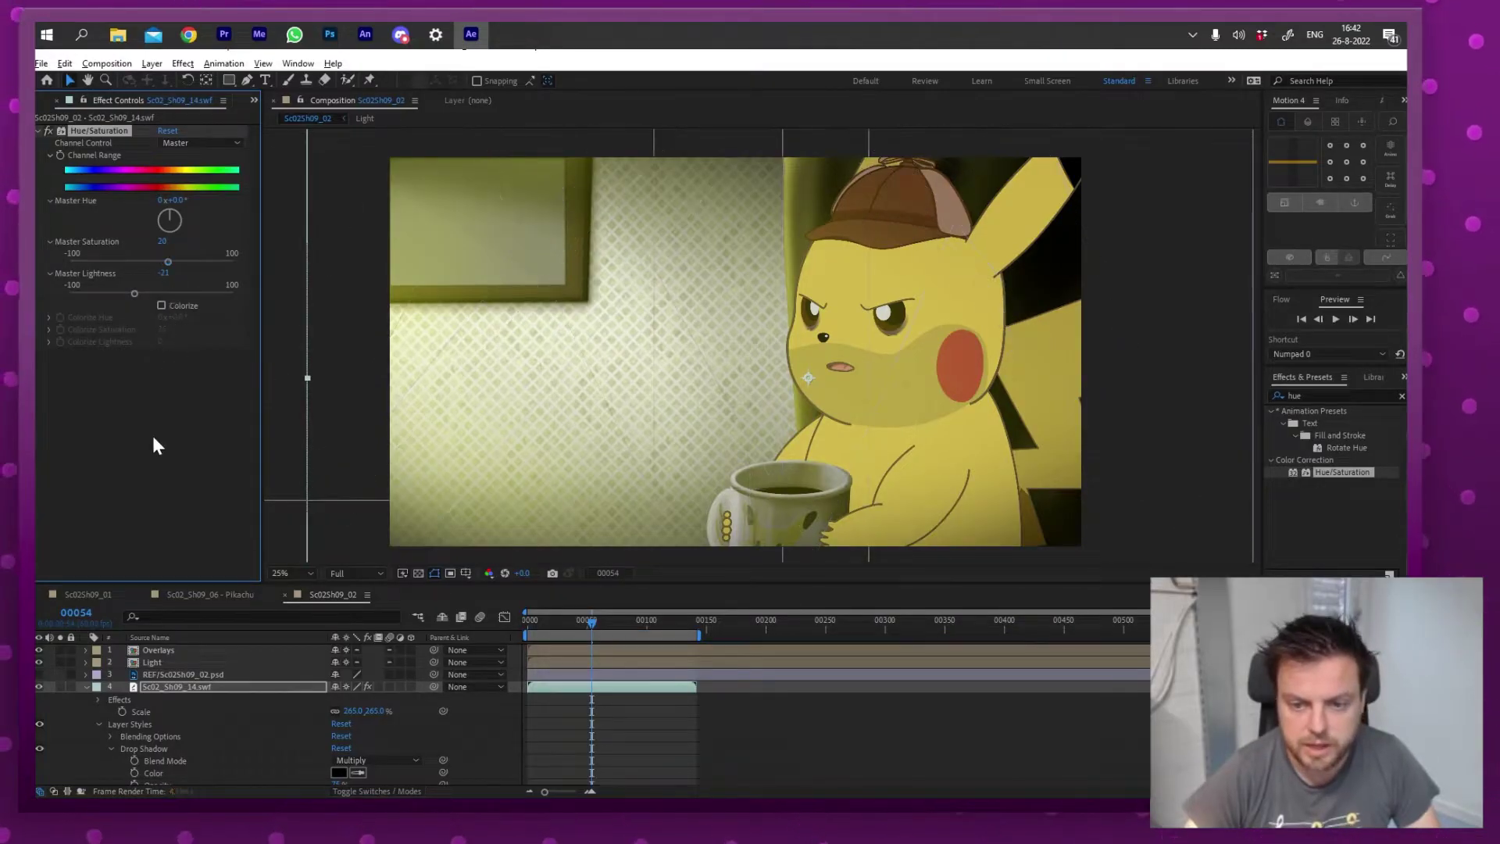
left_click(162, 241)
type("0")
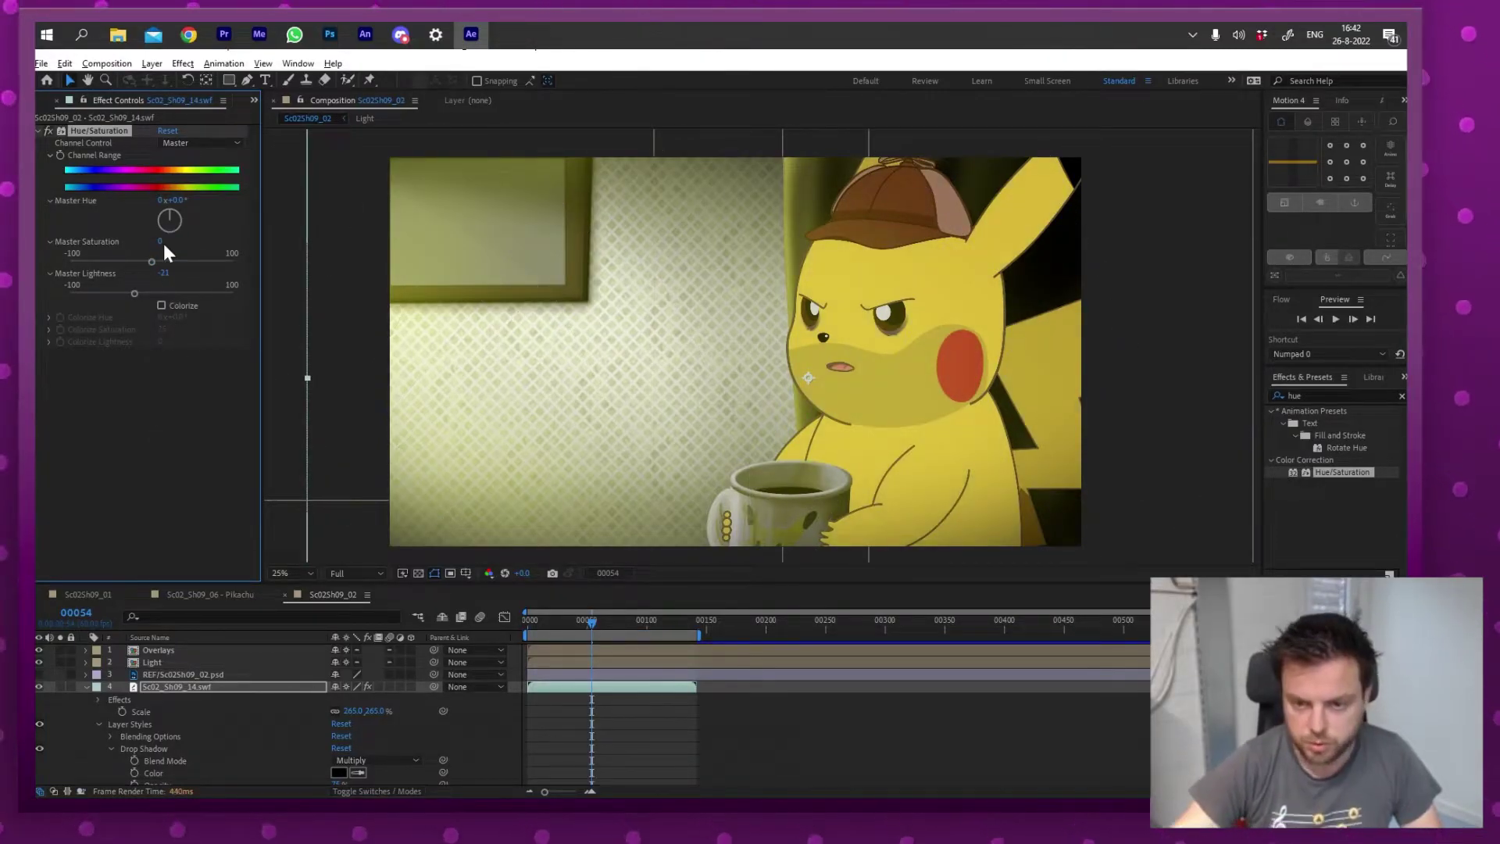
key("Return")
- Switch to Animate, open the DetPika symbol and rotate the character's tail upward on the first frame
left_click(365, 34)
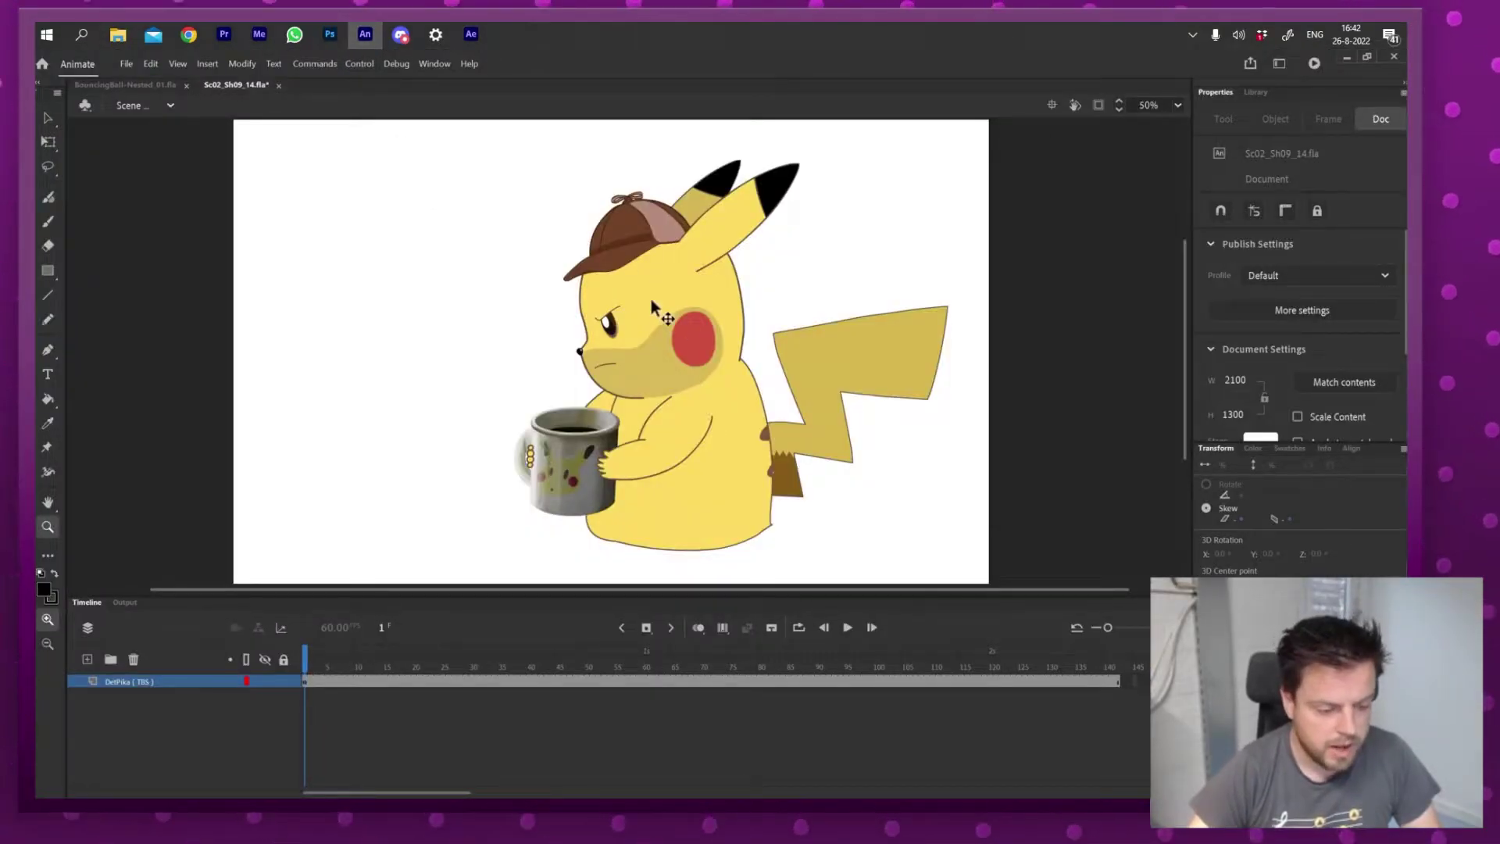
key("v")
double_click(660, 312)
left_click(945, 313)
key("q")
left_click_drag(957, 307, 900, 225)
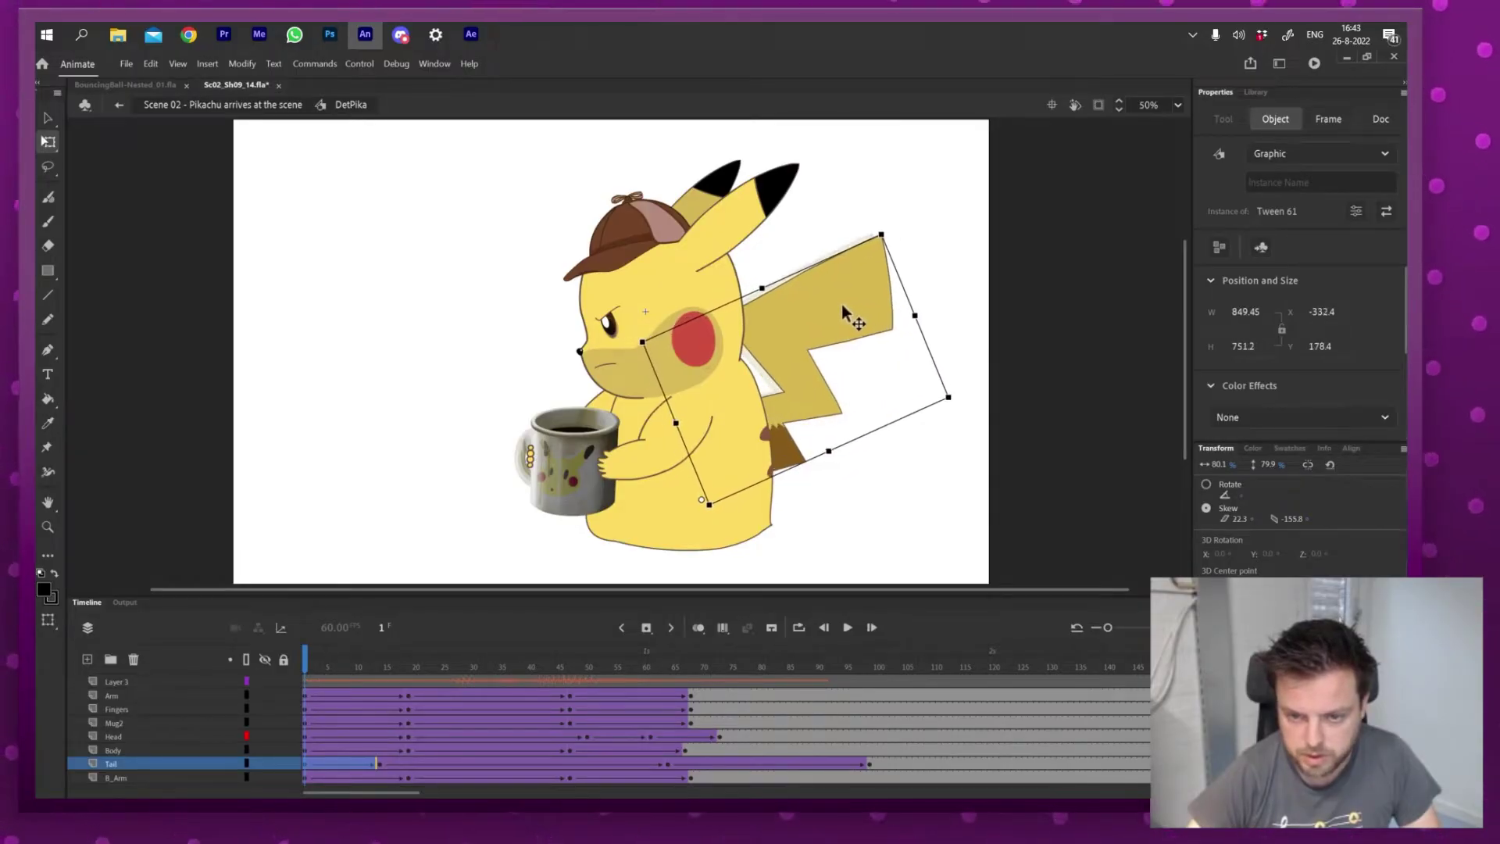
scroll(766, 353, "down", 1)
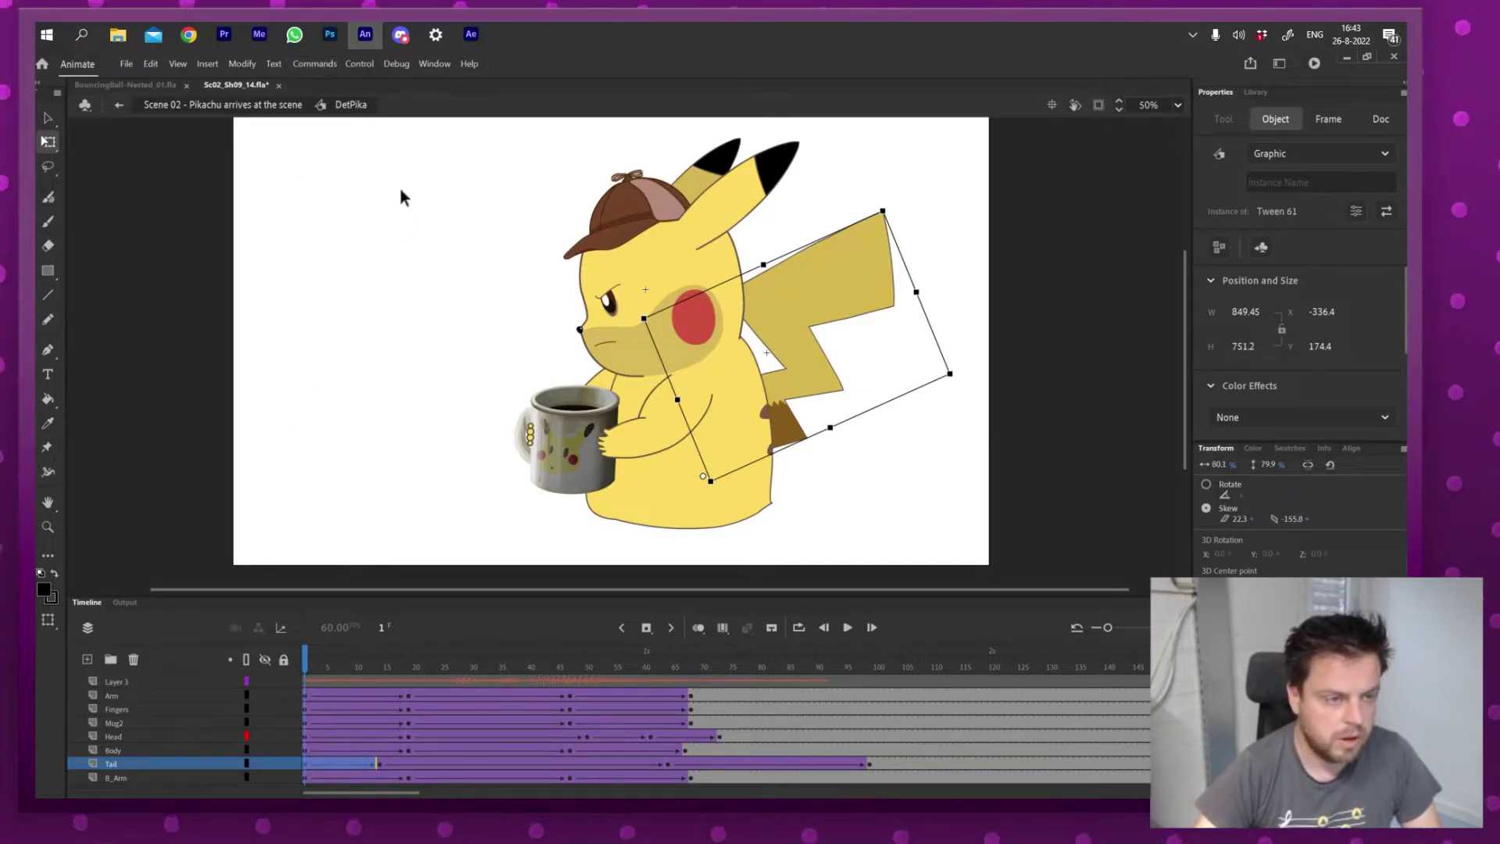
- Try to export the animation as an SWF movie, replacing the existing Sc02_Sh09_14 file
left_click(127, 66)
mouse_move(217, 277)
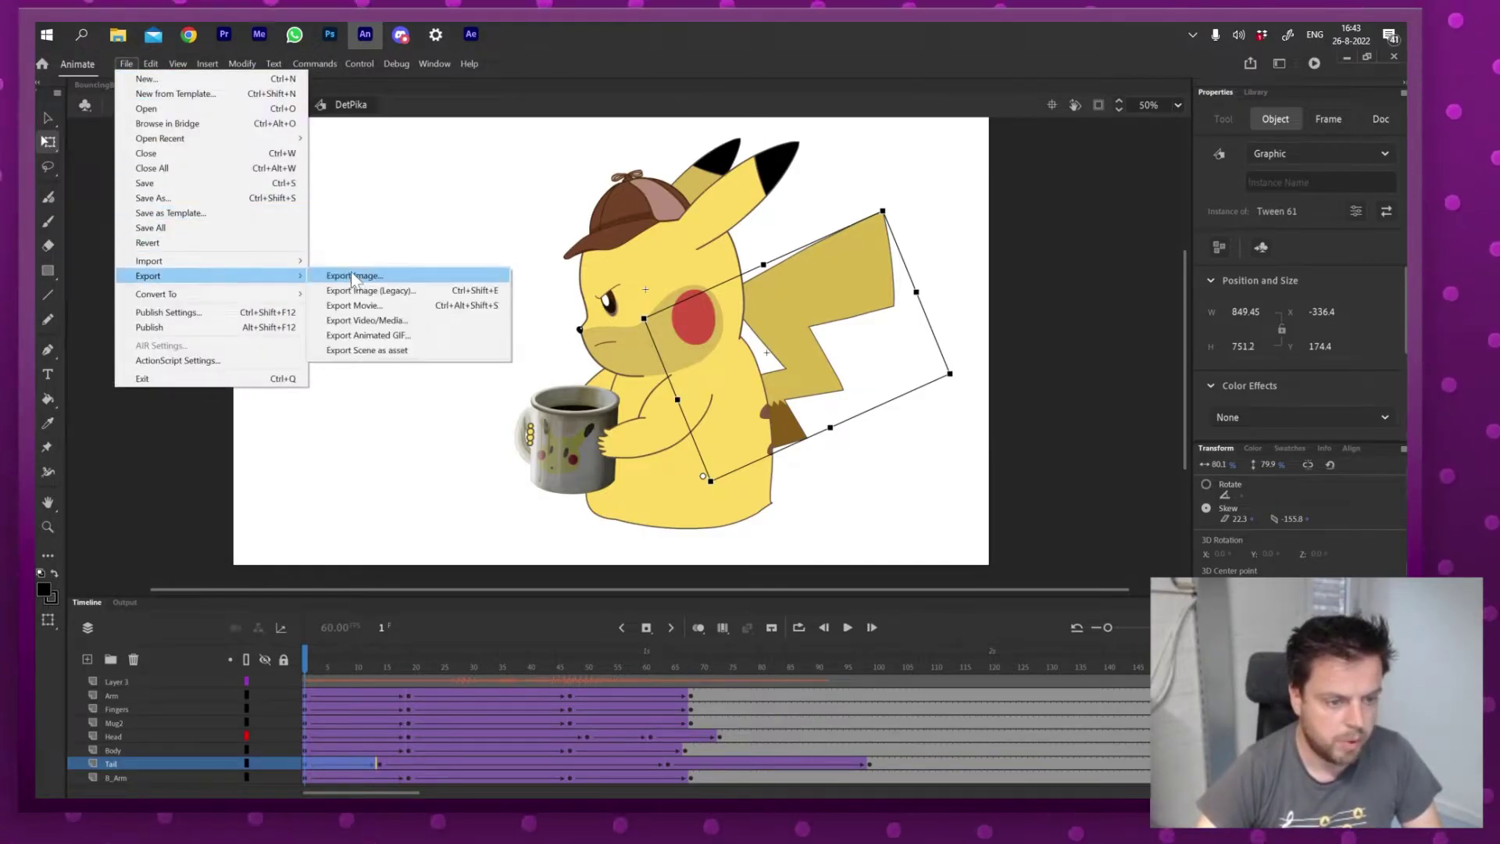
left_click(404, 306)
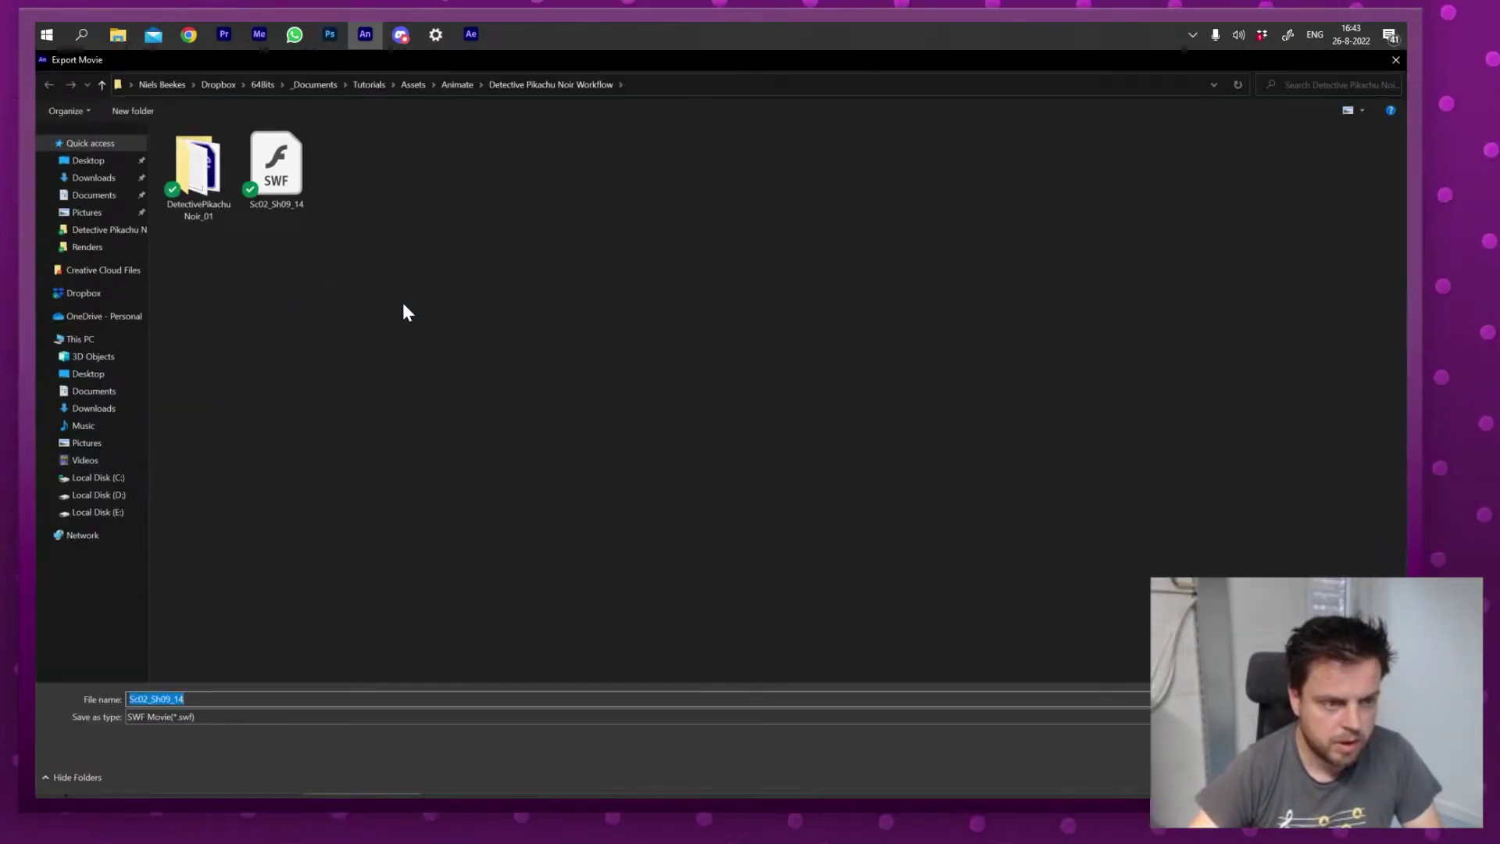
key("Return")
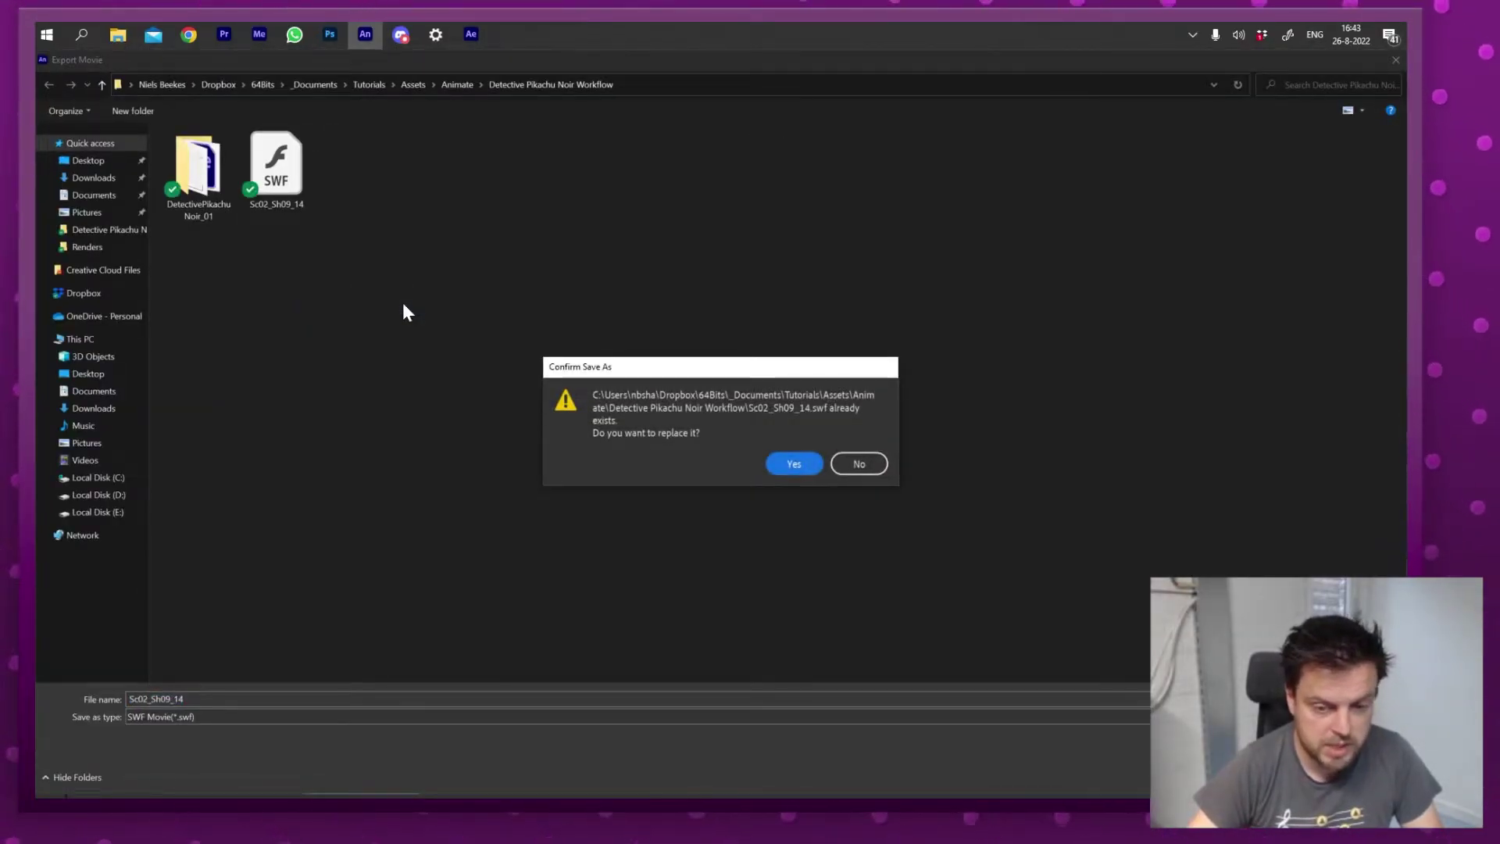
key("Return")
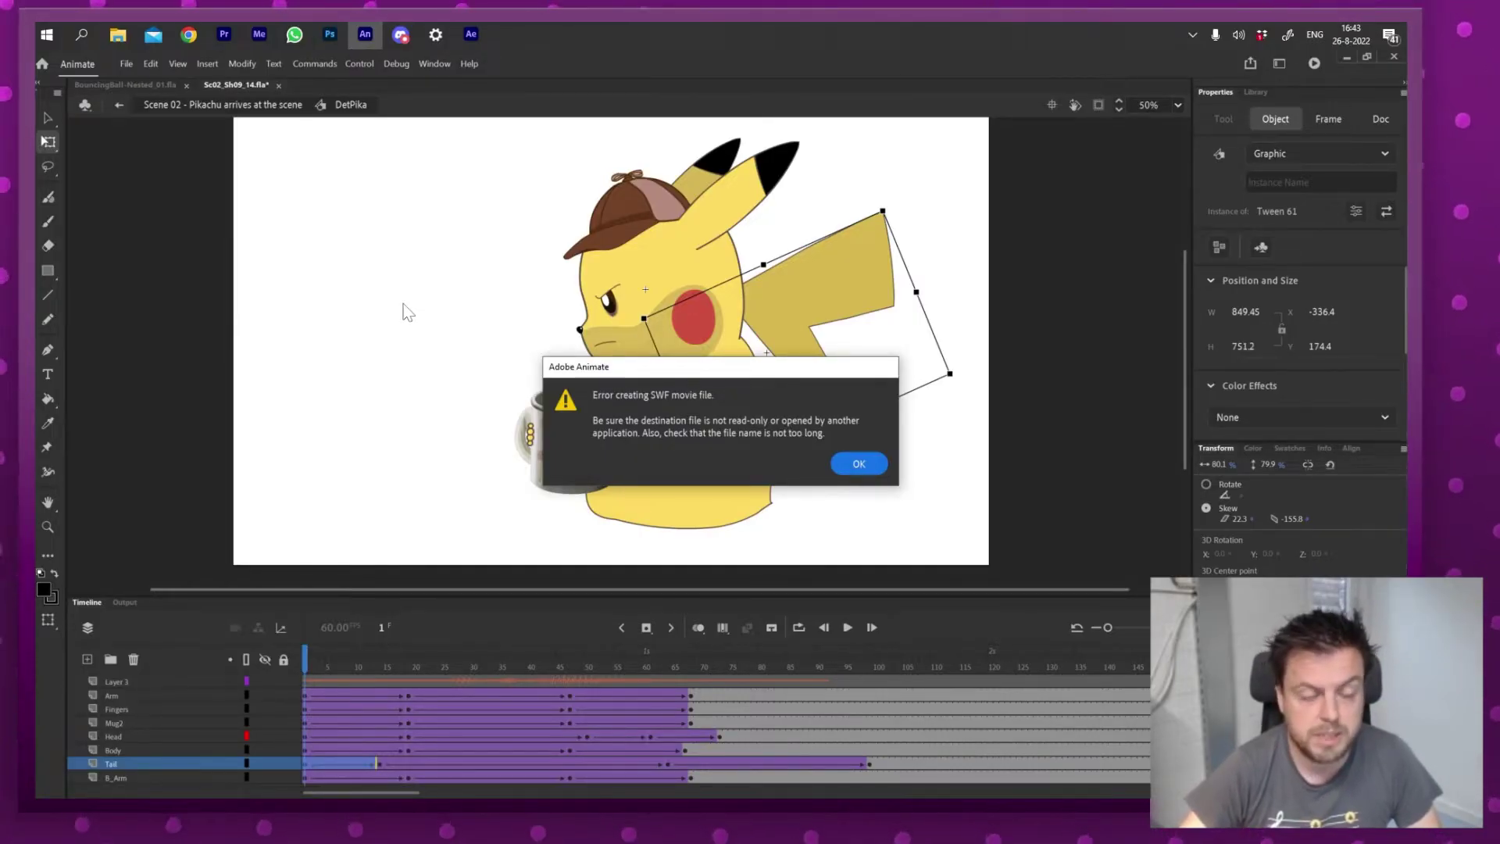
key("Return")
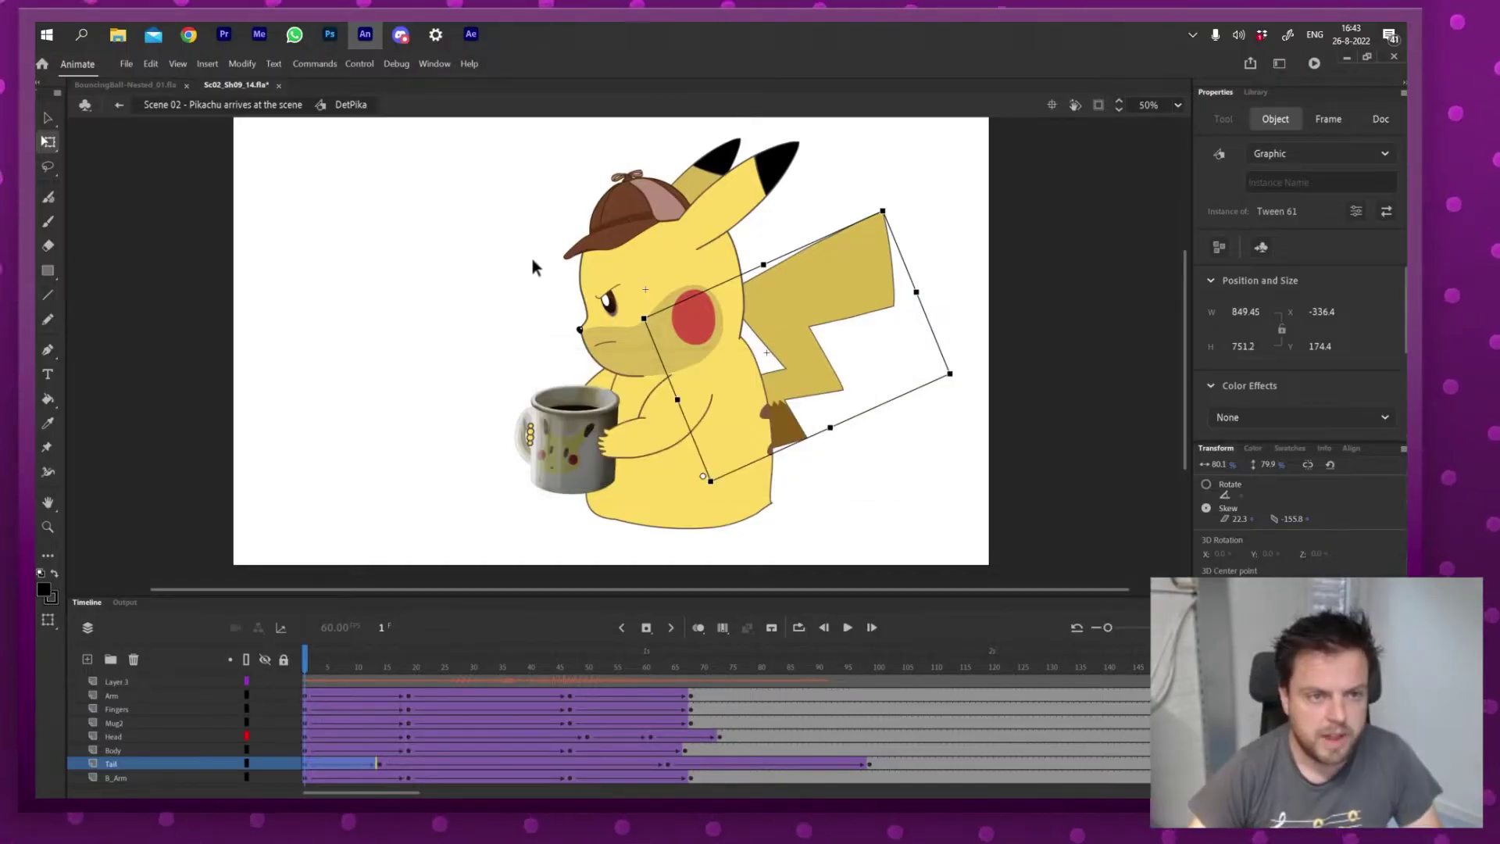
- Hide the Sc02_Sh09_14.swf layer in After Effects and export the Animate movie as an SWF, replacing the existing Sc02_Sh09_14 file
left_click(471, 34)
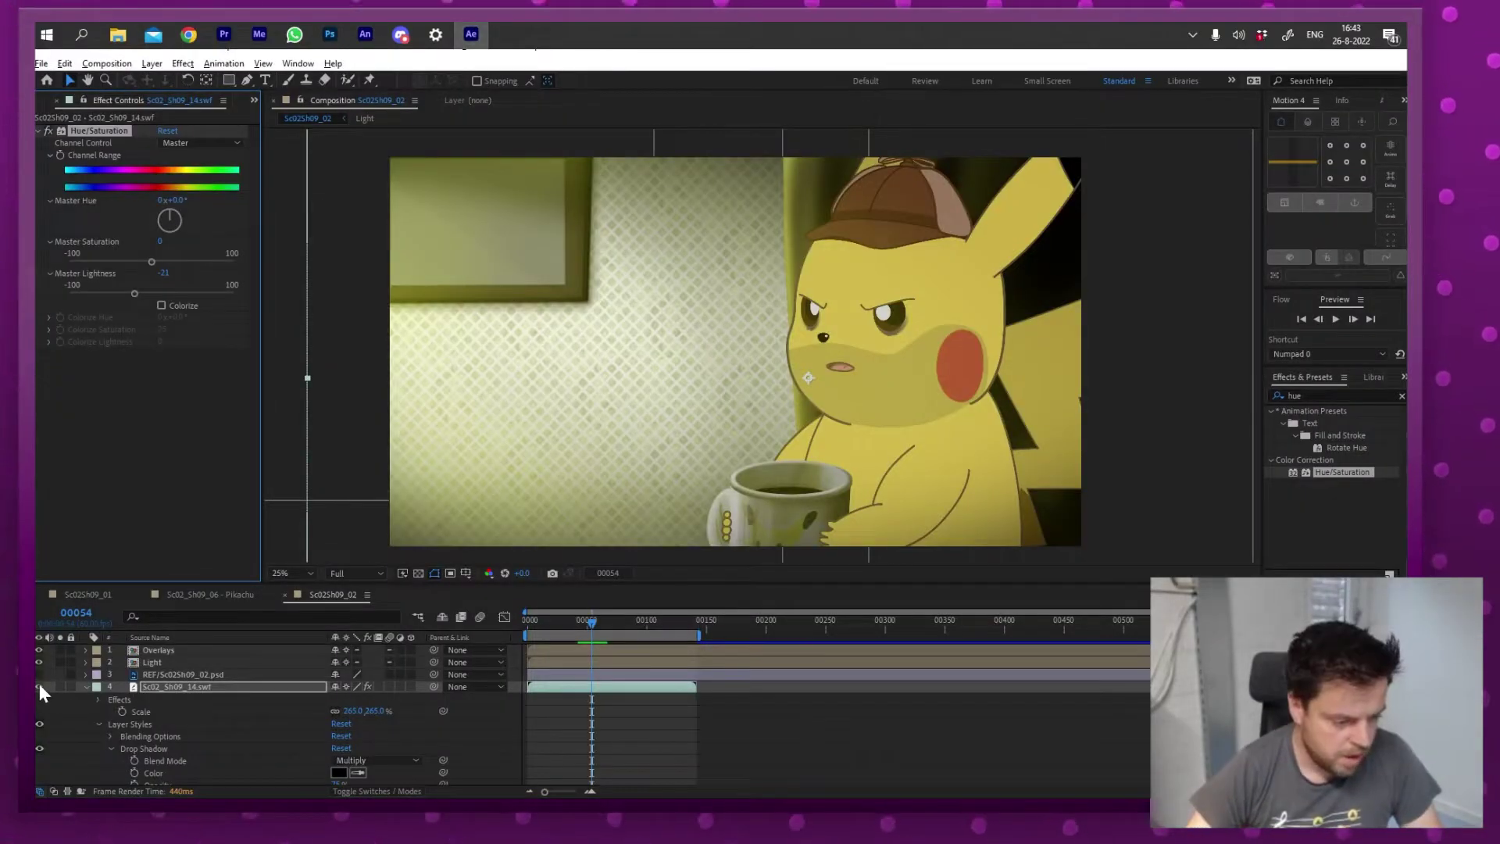
key("alt+Tab")
left_click(126, 63)
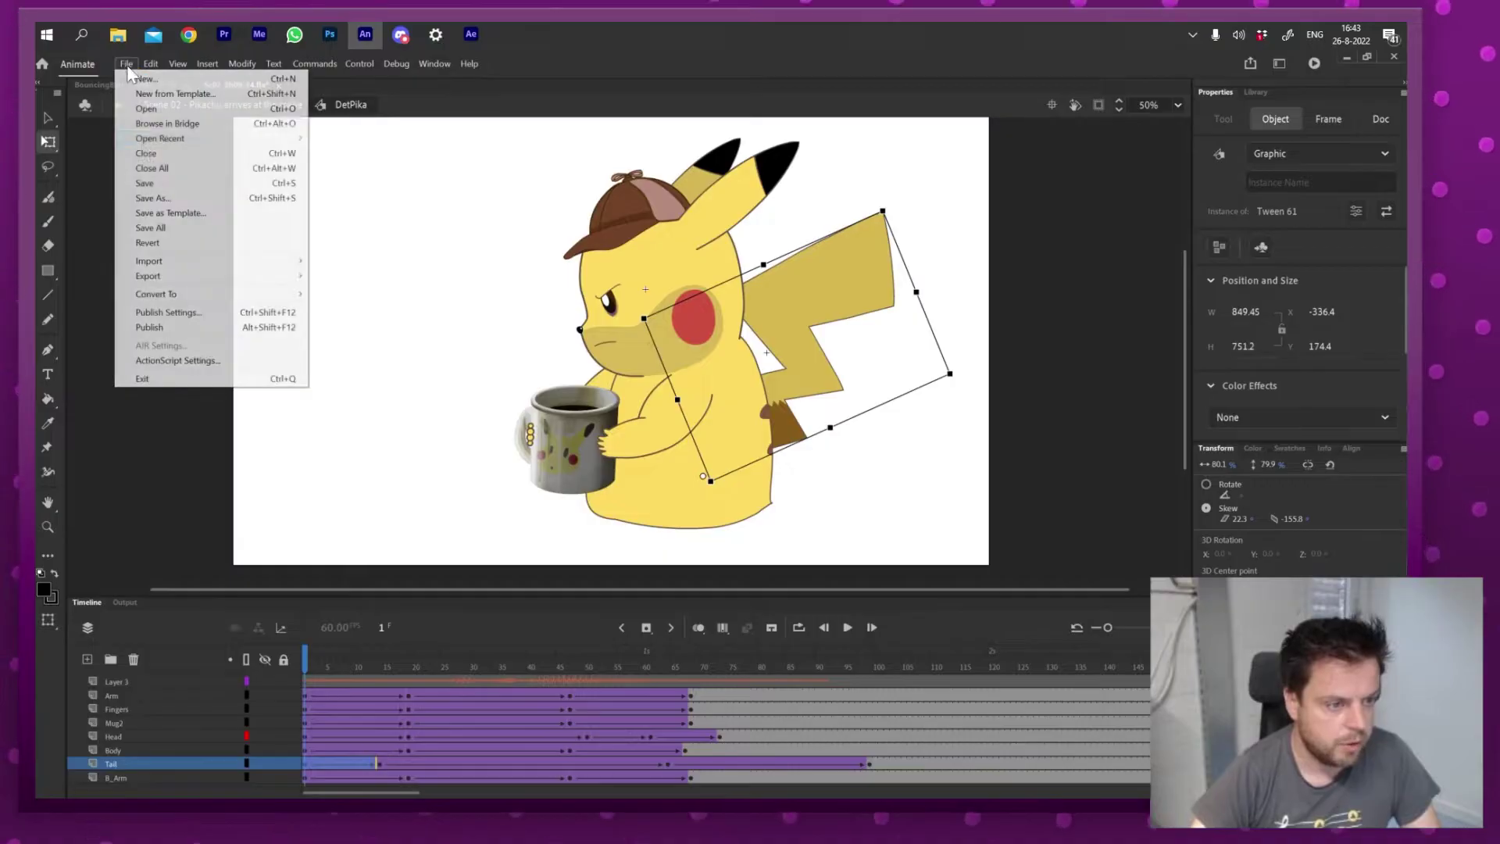
mouse_move(175, 281)
left_click(393, 309)
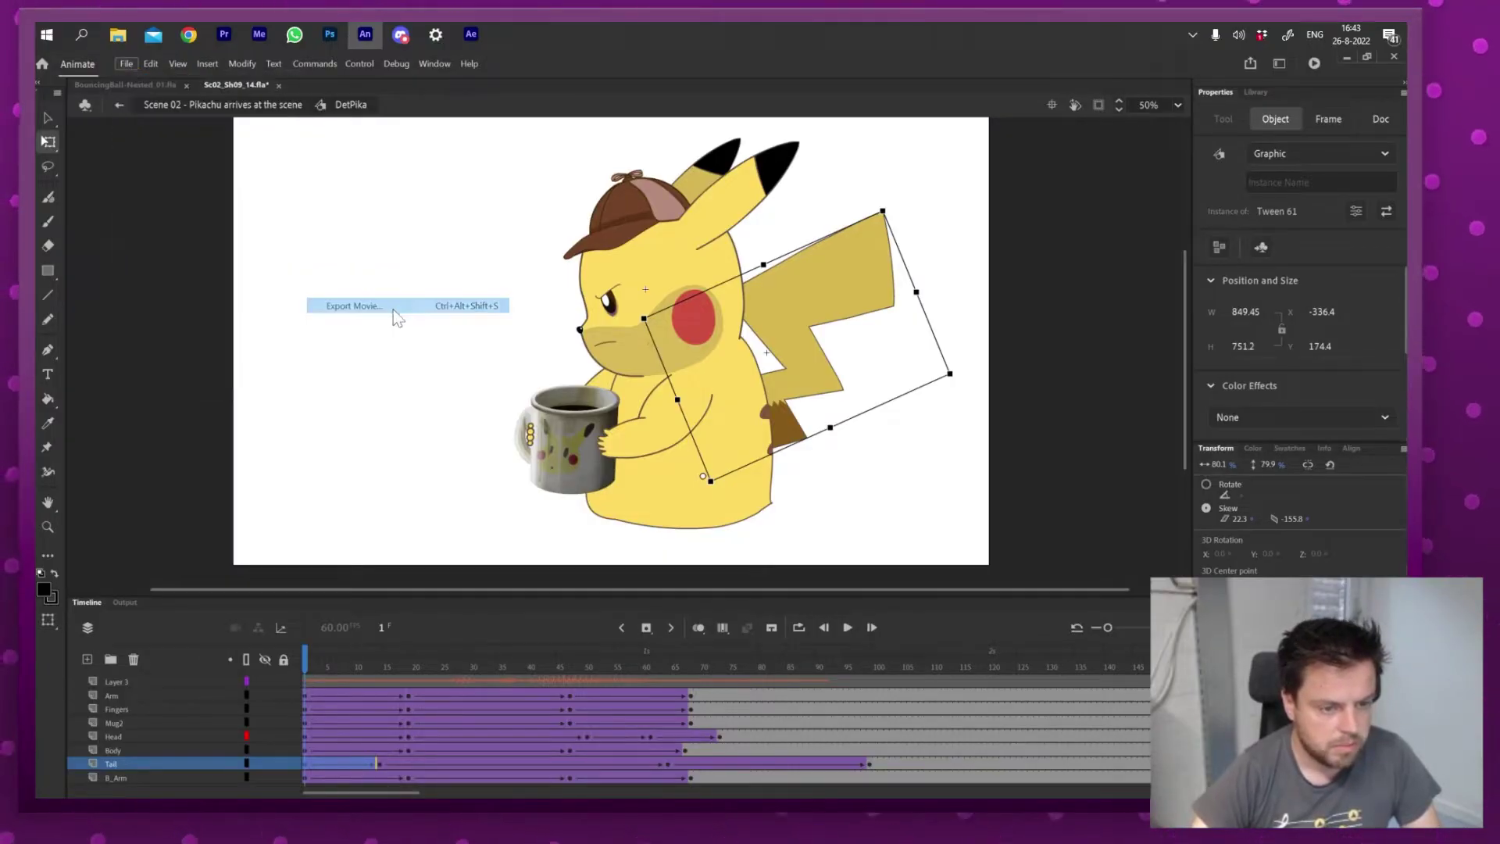
key("Return")
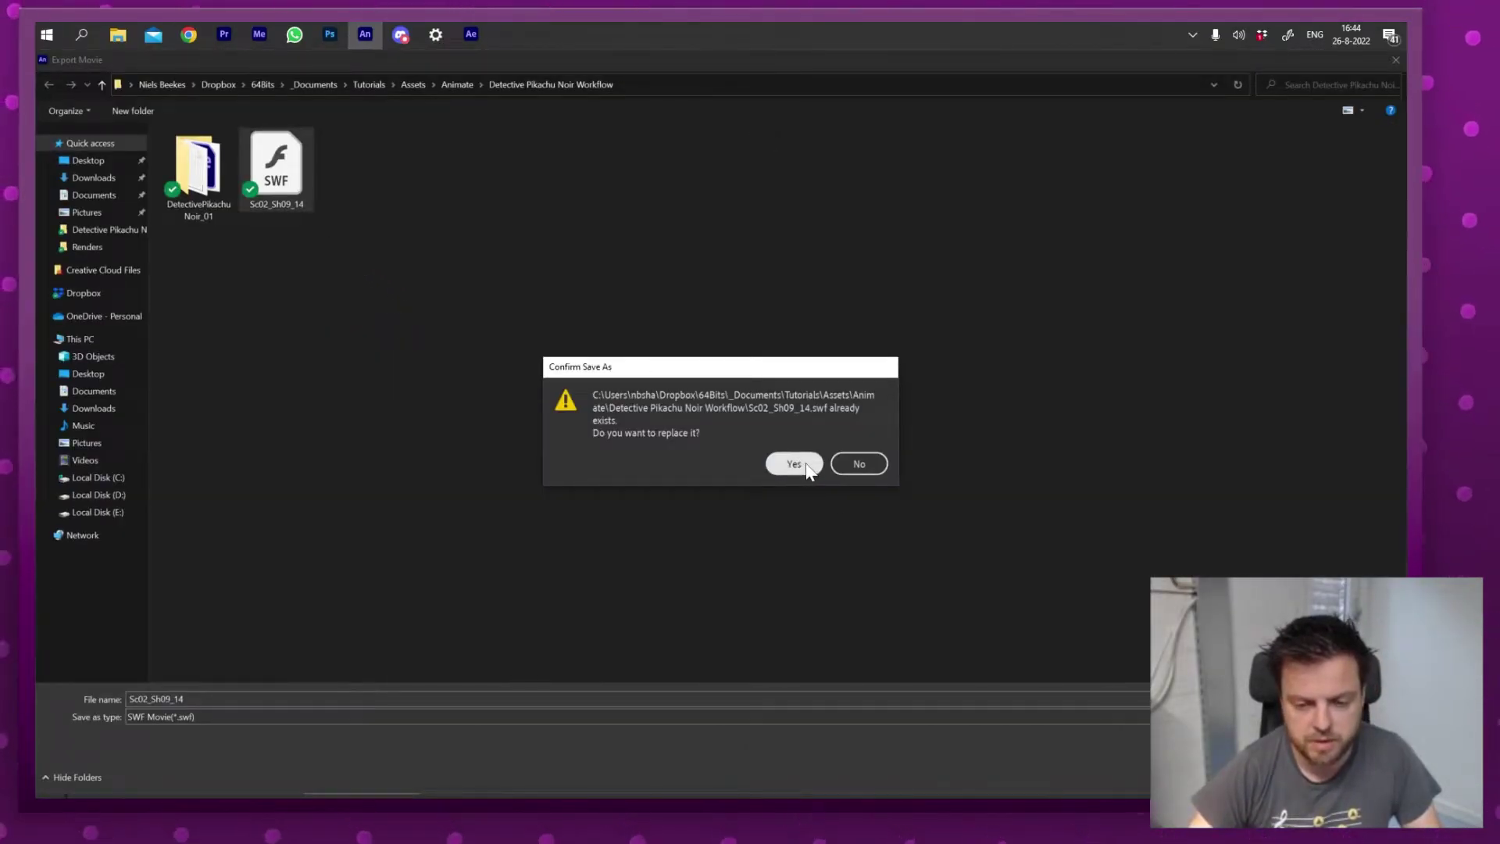
left_click(806, 465)
- Return to After Effects, show the Sc02_Sh09_14.swf layer again and preview the updated animation from the first frame
key("alt+Tab")
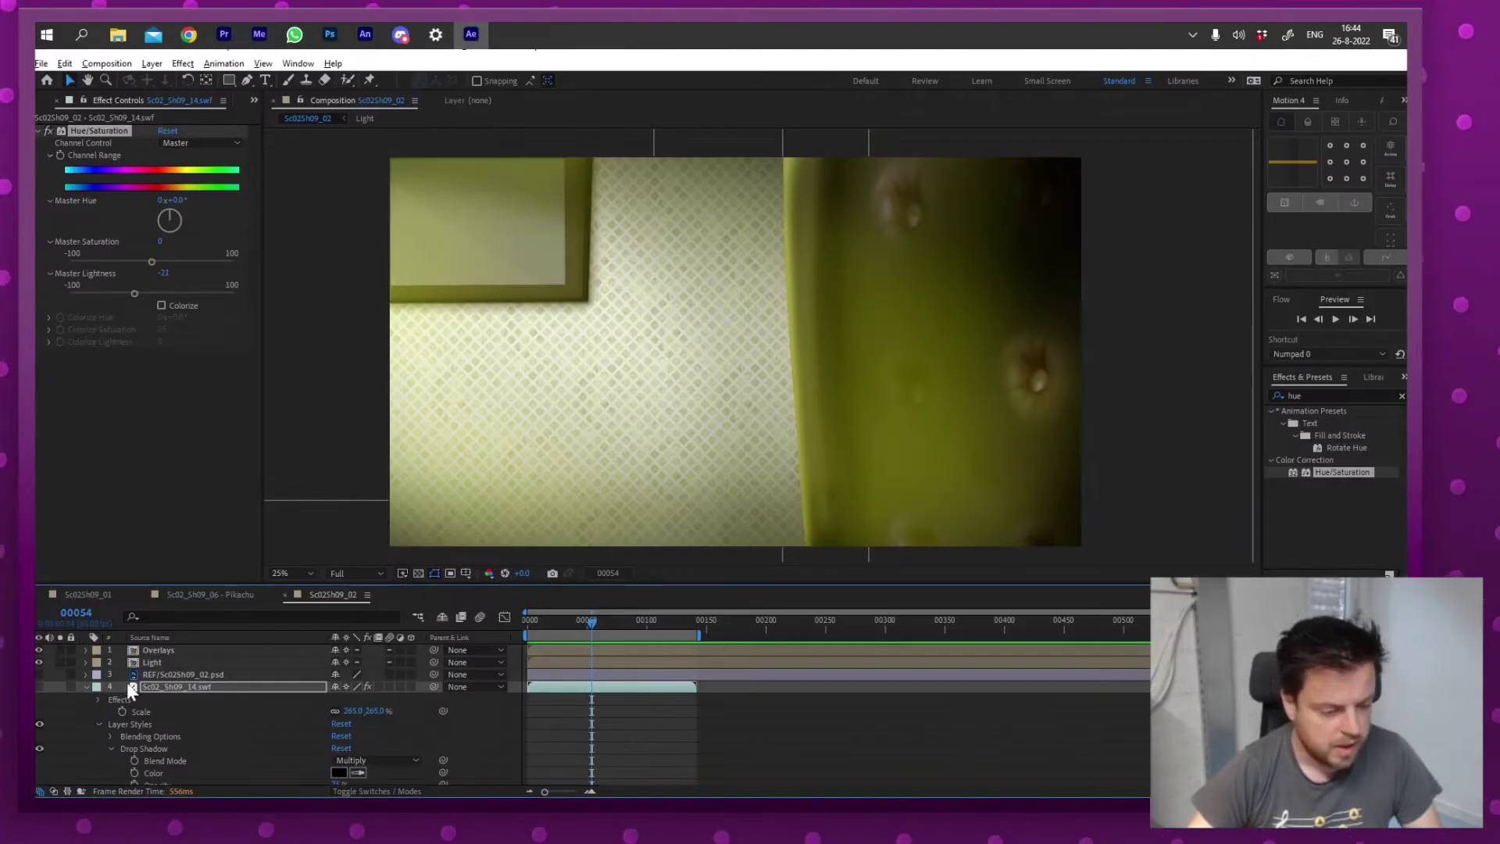
left_click(39, 686)
left_click_drag(560, 617, 514, 617)
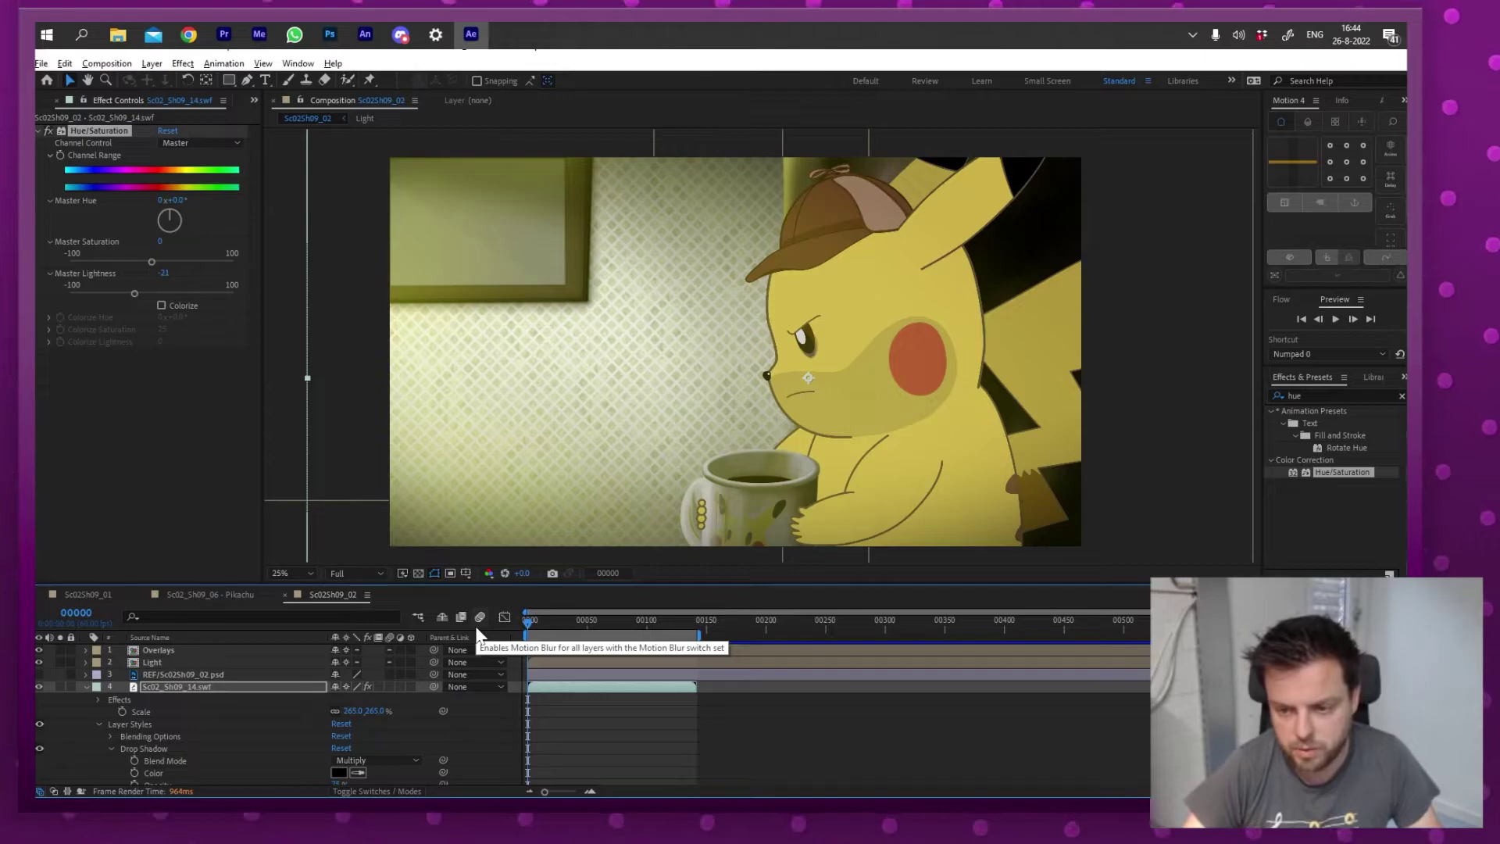
key("space")
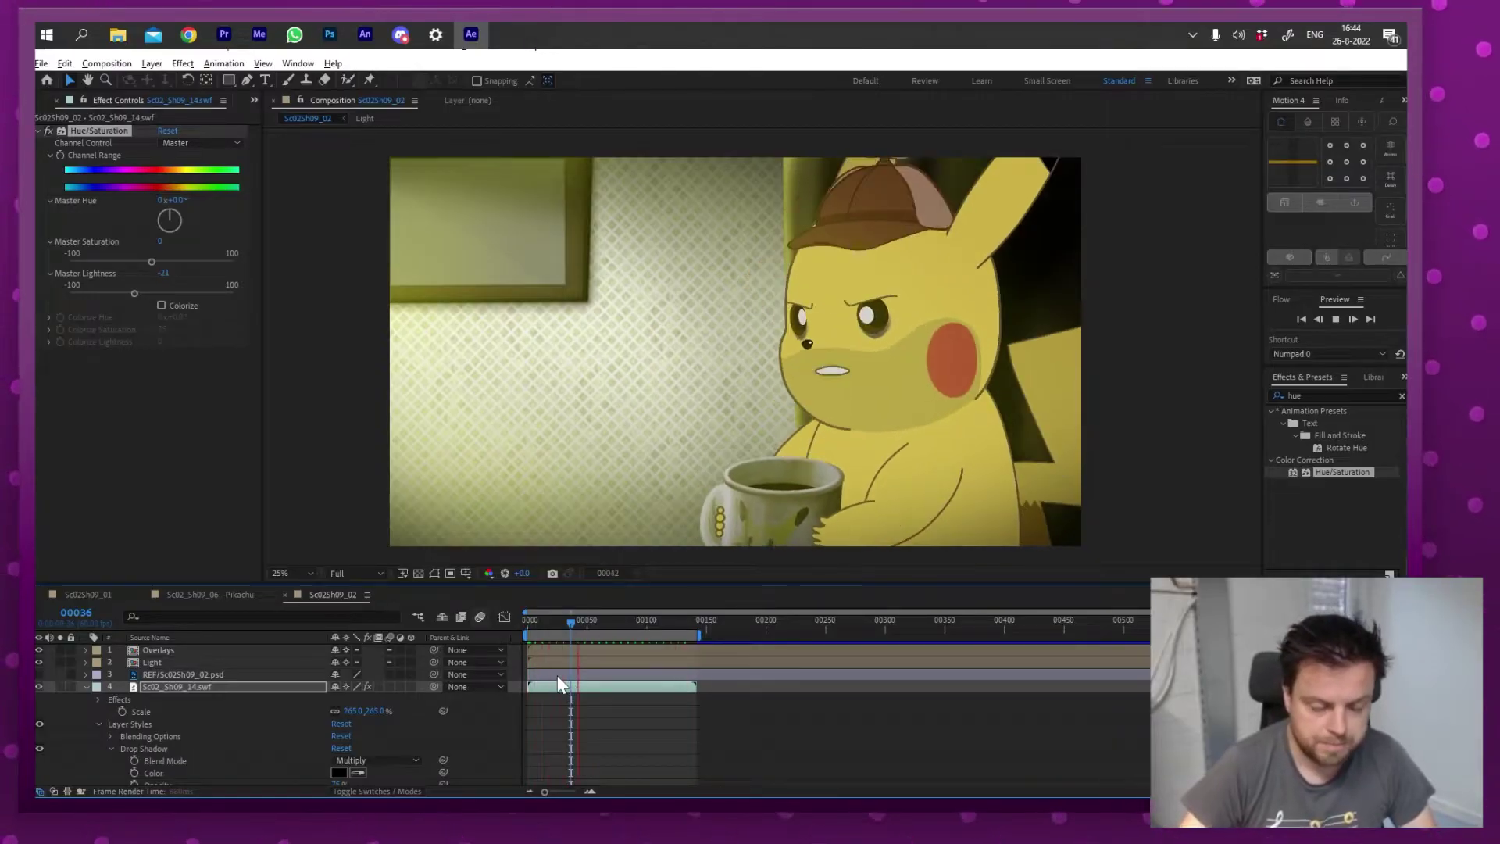
key("space")
- Duplicate the Sc02_Sh09_14.swf layer and draw a closed curved mask around the front half of the character and the mug
left_click(86, 686)
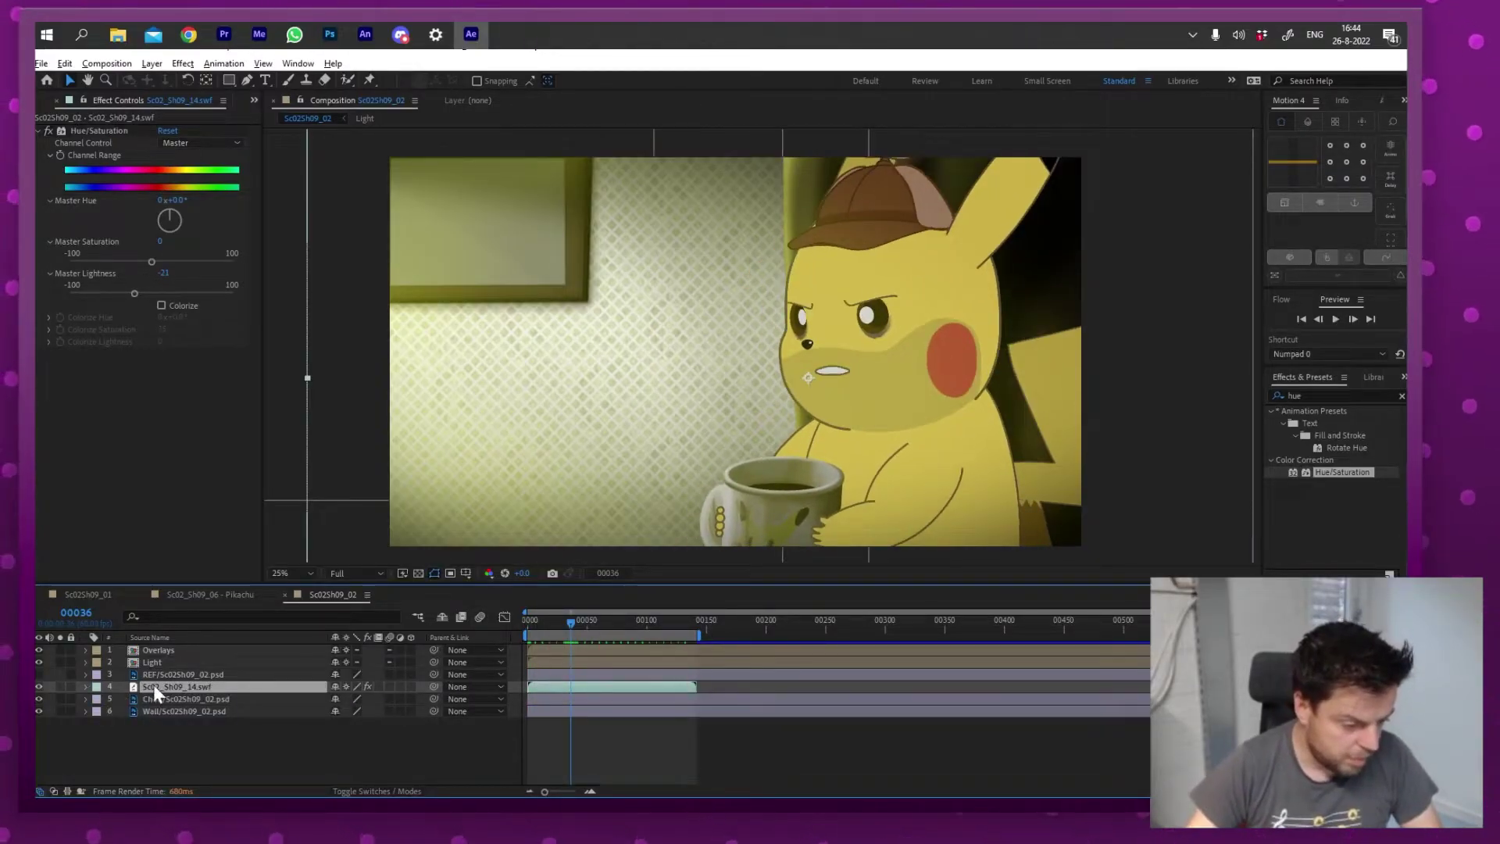
key("ctrl+d")
left_click(247, 79)
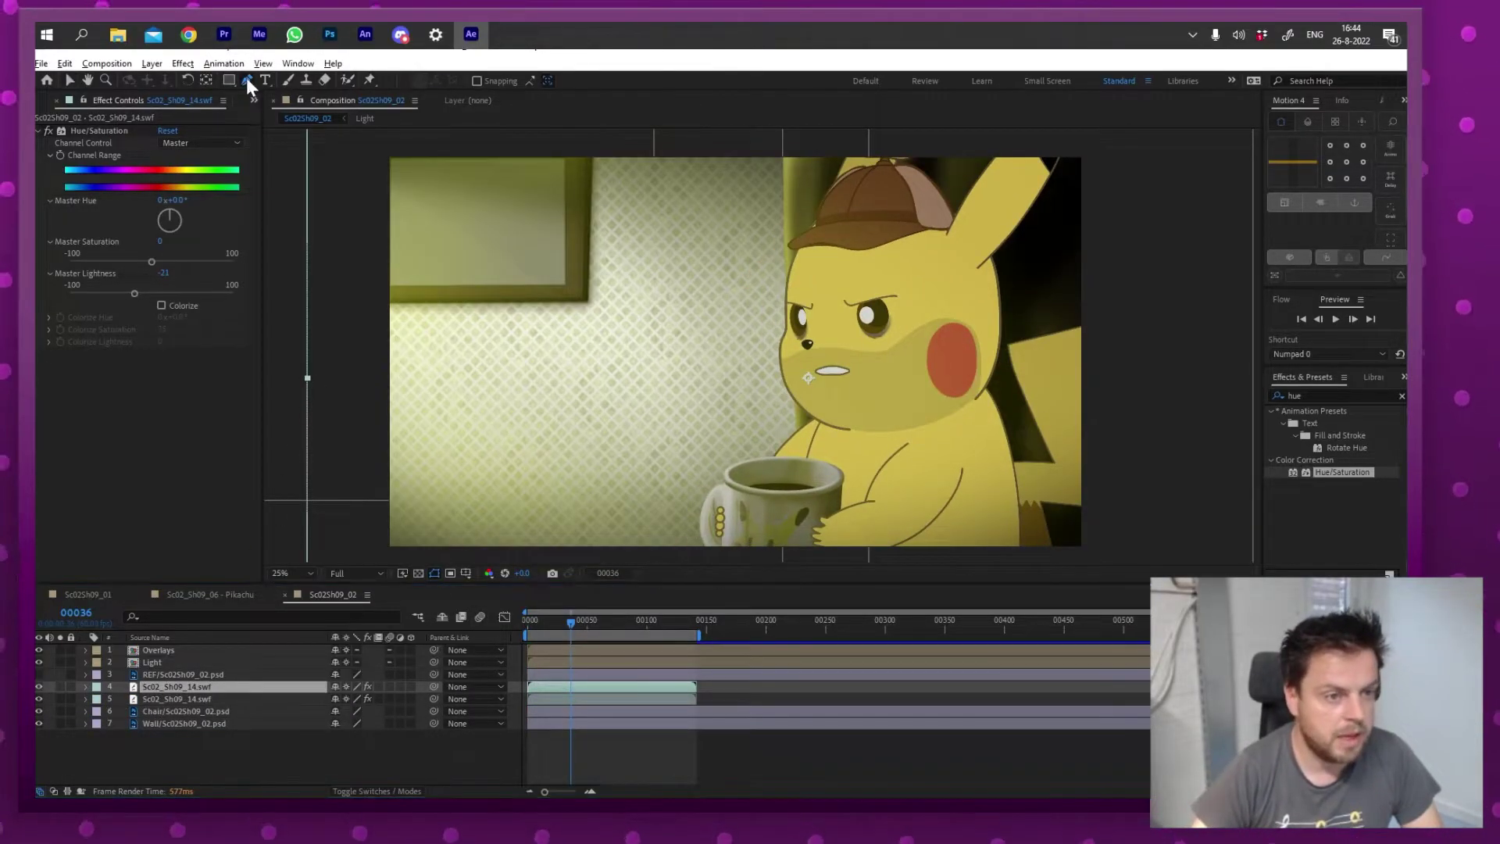
left_click(909, 143)
left_click_drag(918, 550, 805, 569)
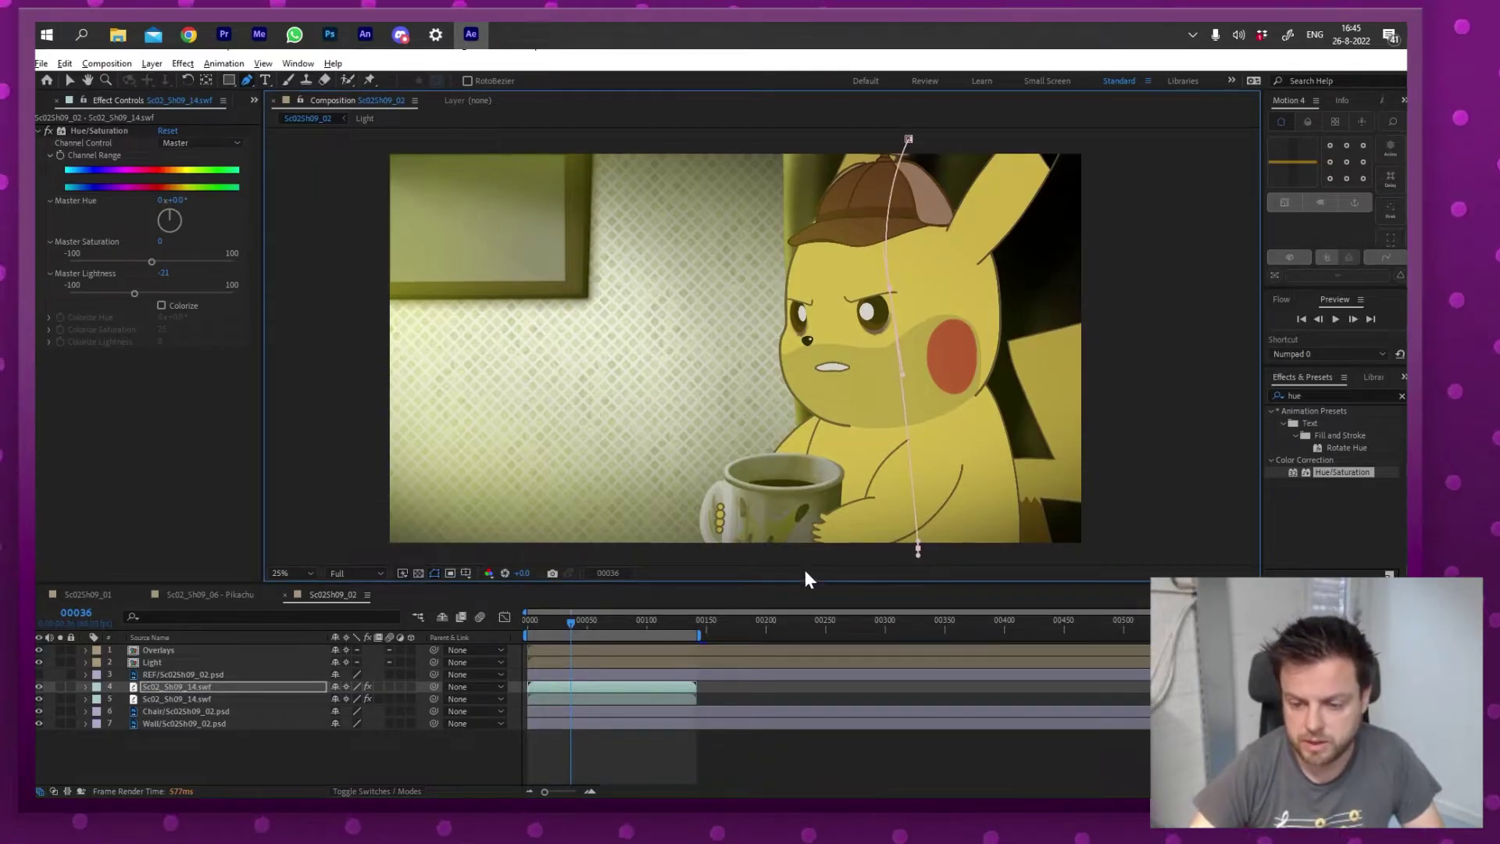
left_click_drag(682, 555, 582, 532)
scroll(561, 336, "up", 3)
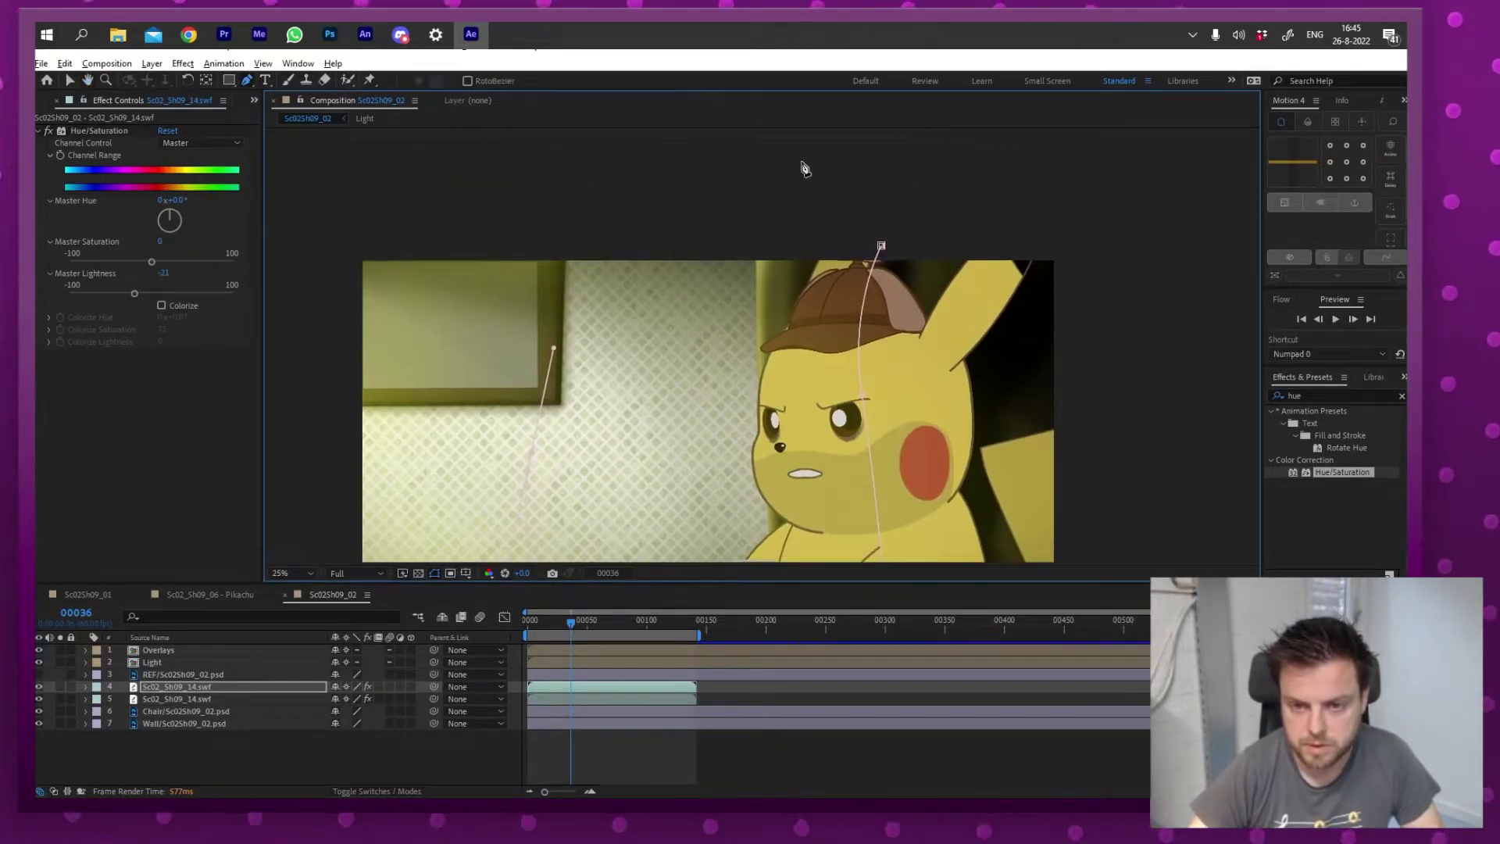
left_click_drag(801, 160, 846, 173)
left_click(882, 246)
scroll(885, 259, "down", 3)
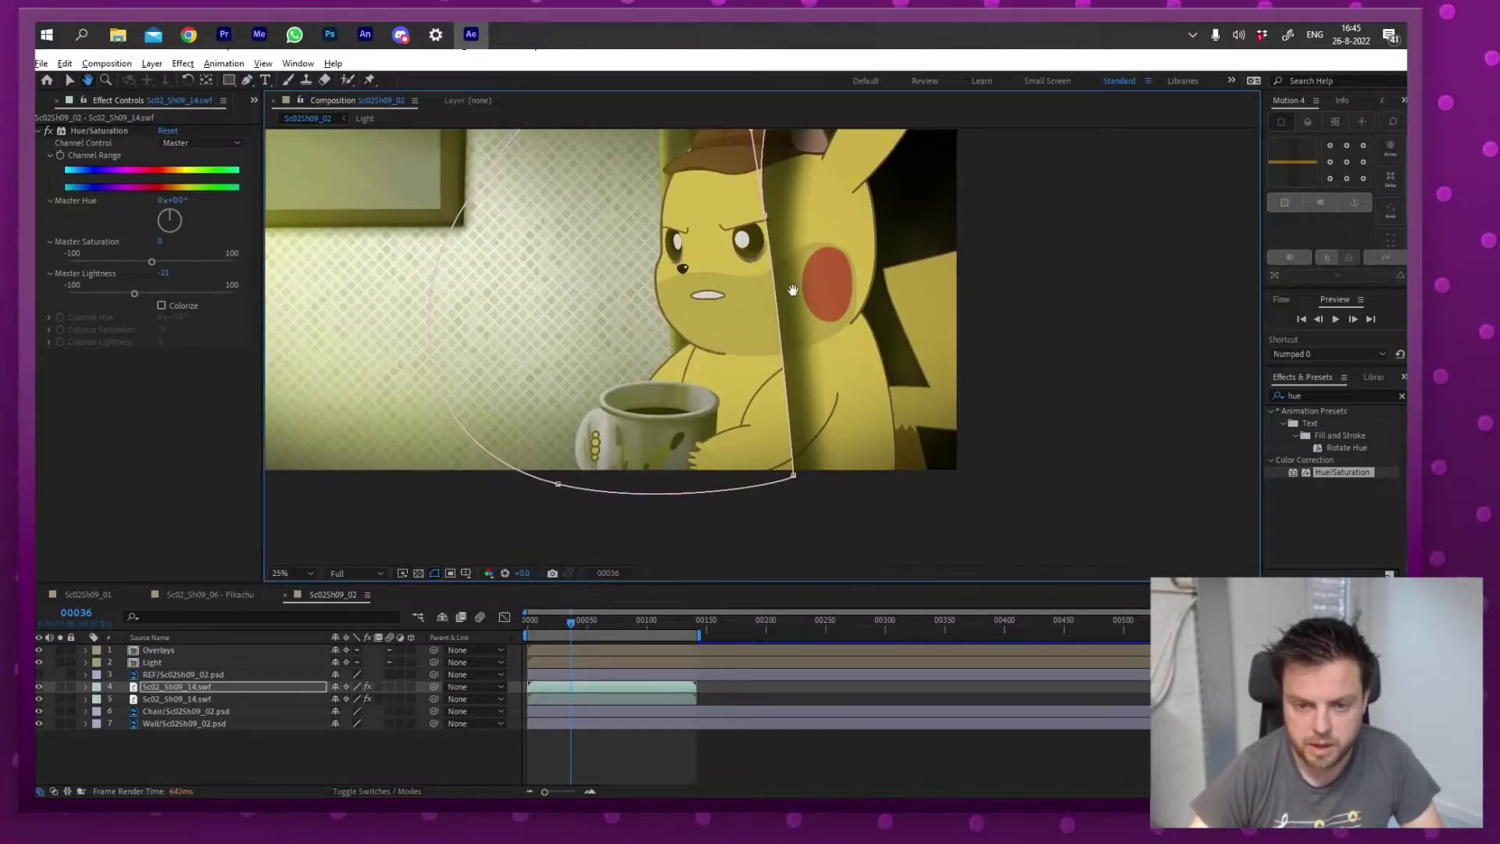
- Turn off the masked duplicate's layer styles and set its Master Saturation to 32 and Master Lightness to 24
left_click(86, 686)
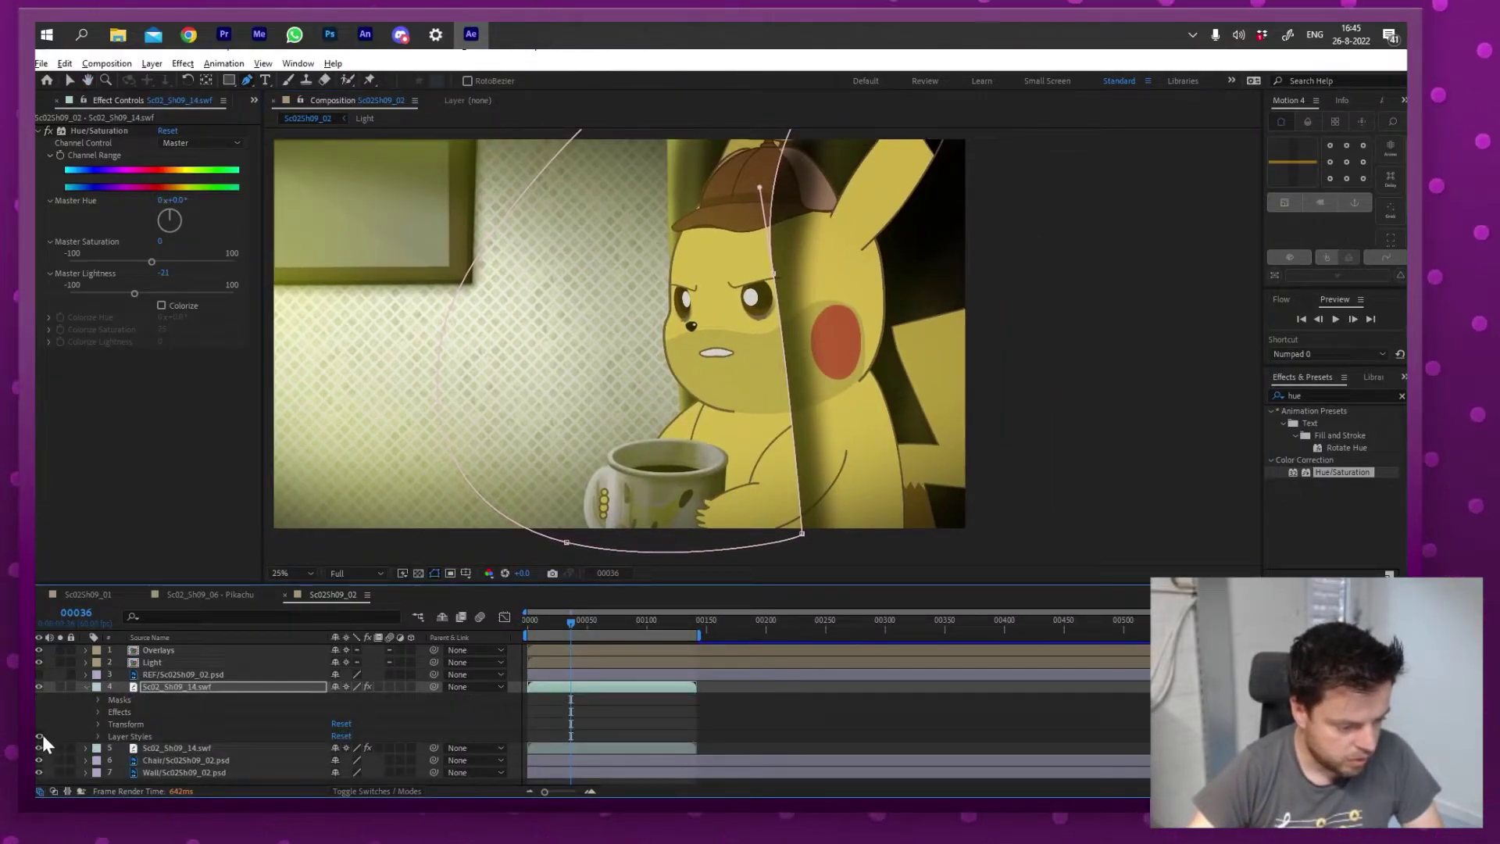
left_click(86, 687)
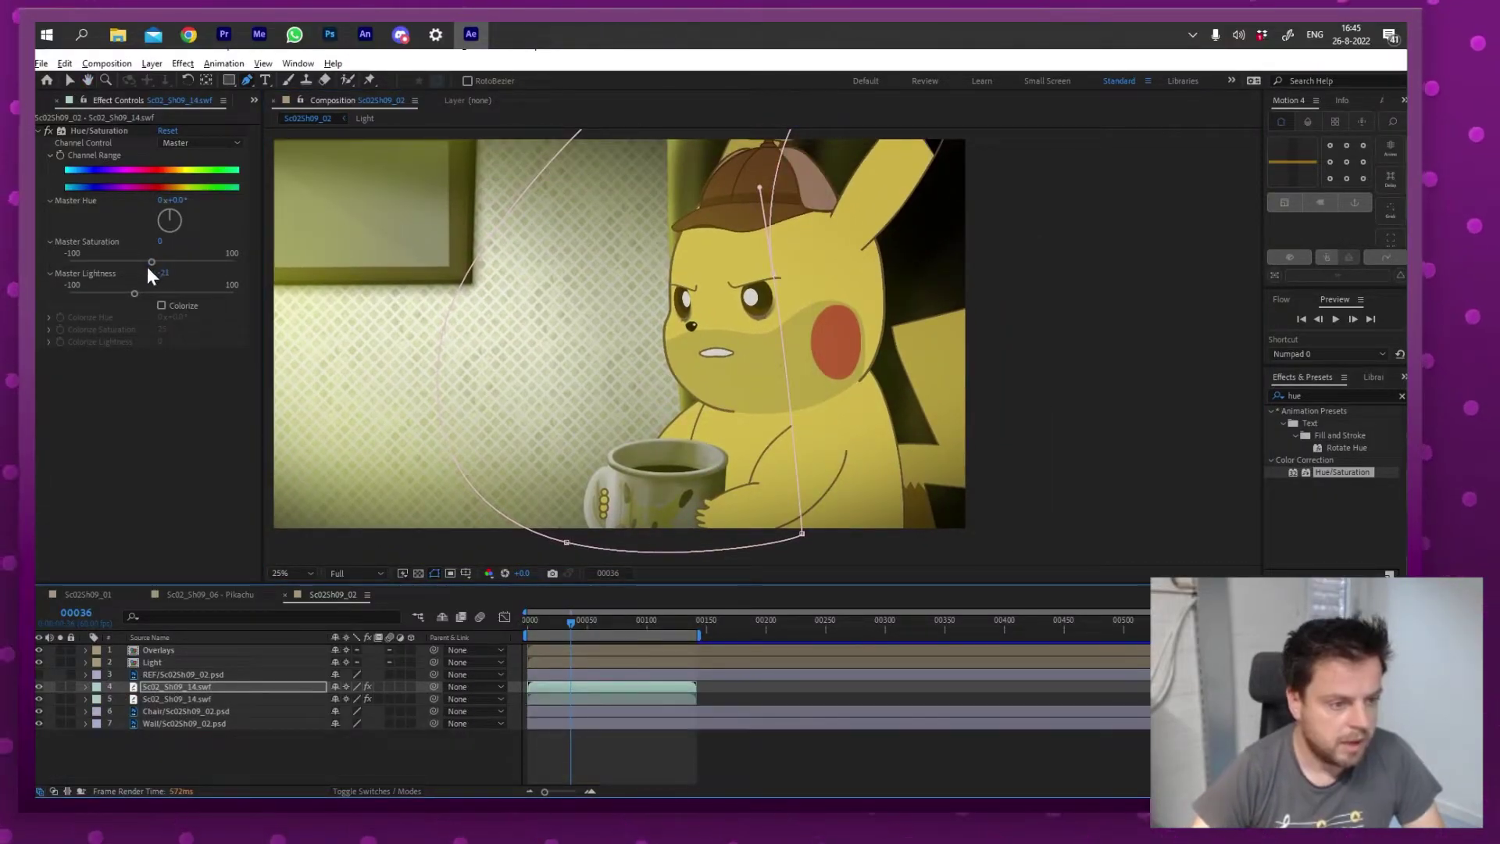
left_click_drag(133, 293, 176, 266)
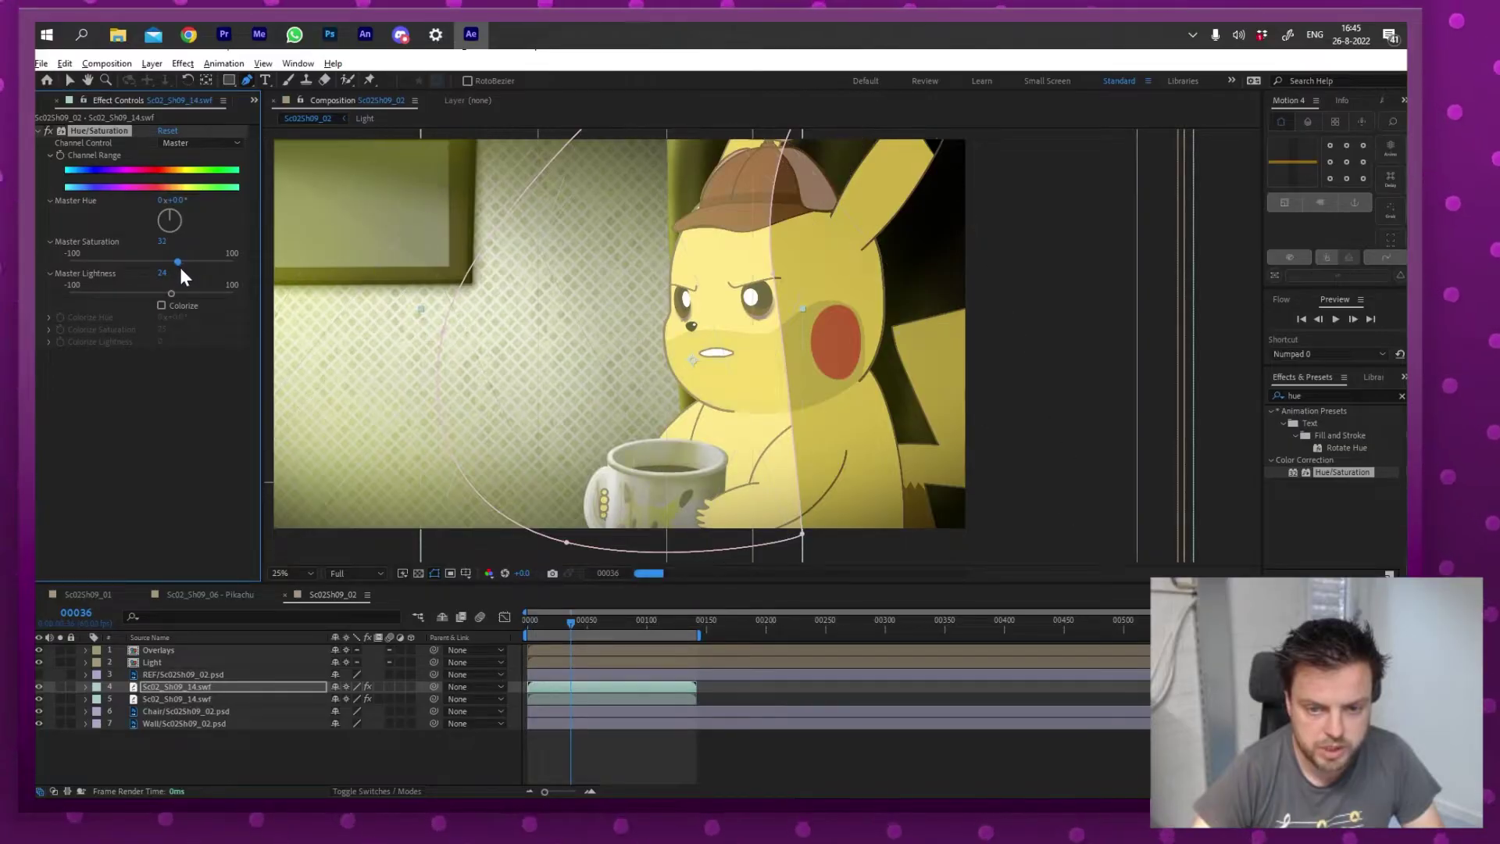
- Set the Mask Feather of Mask 1 on the duplicated character layer to 192 pixels
left_click(86, 687)
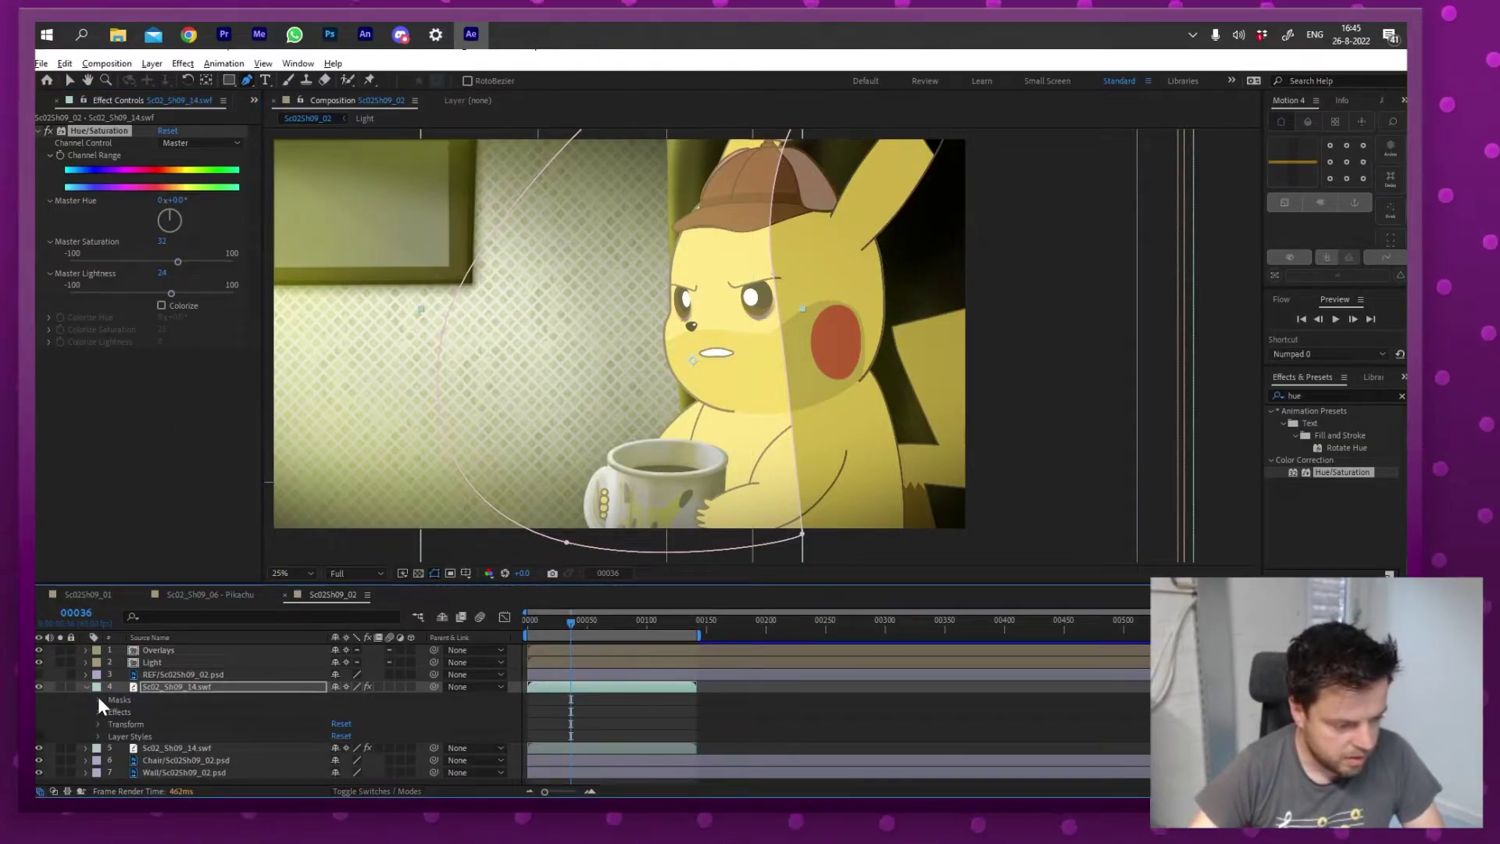
left_click(98, 699)
left_click(112, 711)
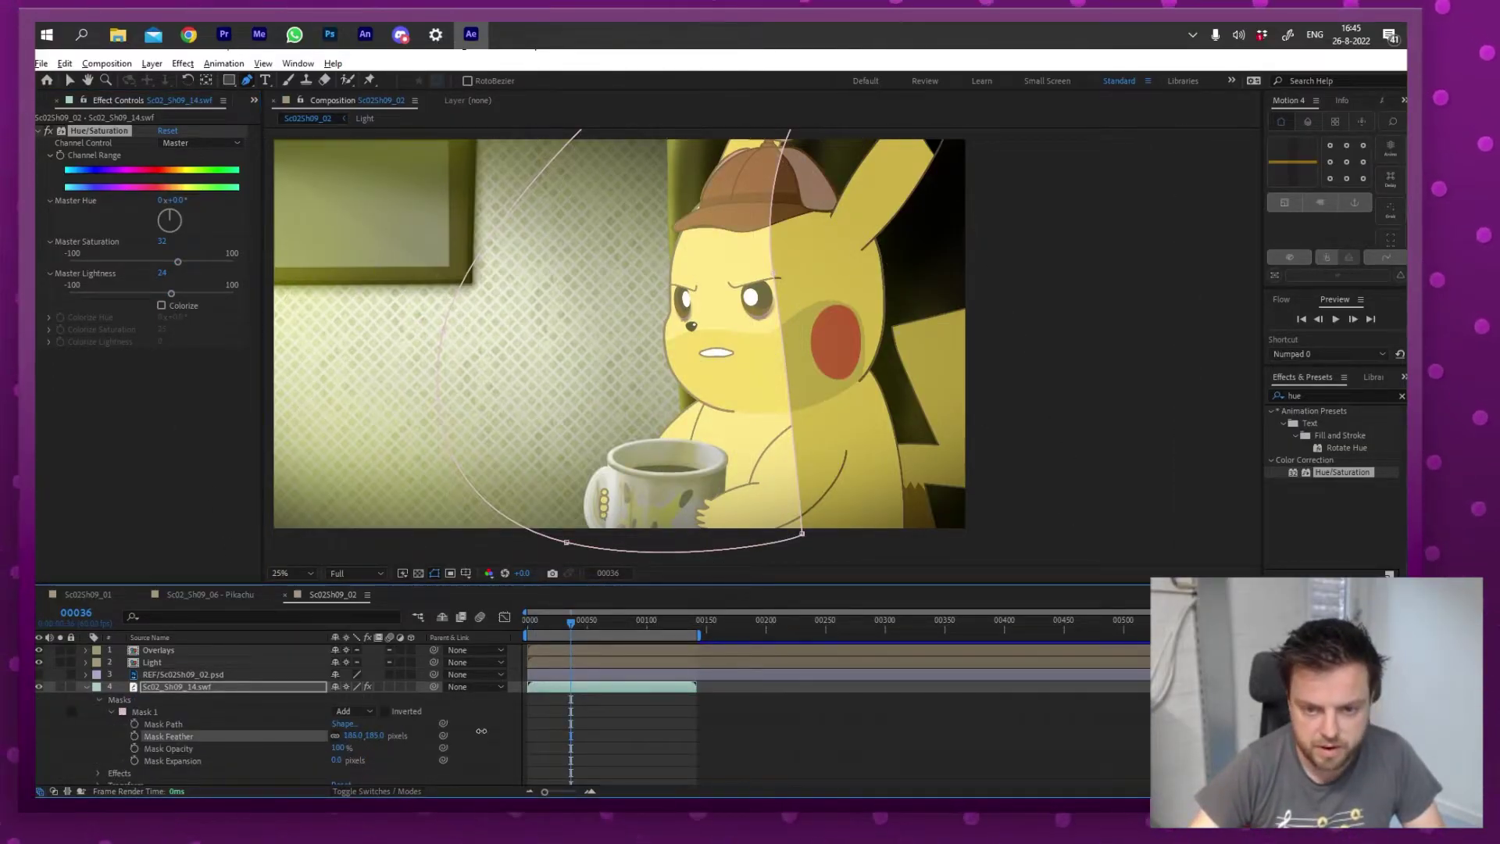
left_click(172, 688, "ctrl")
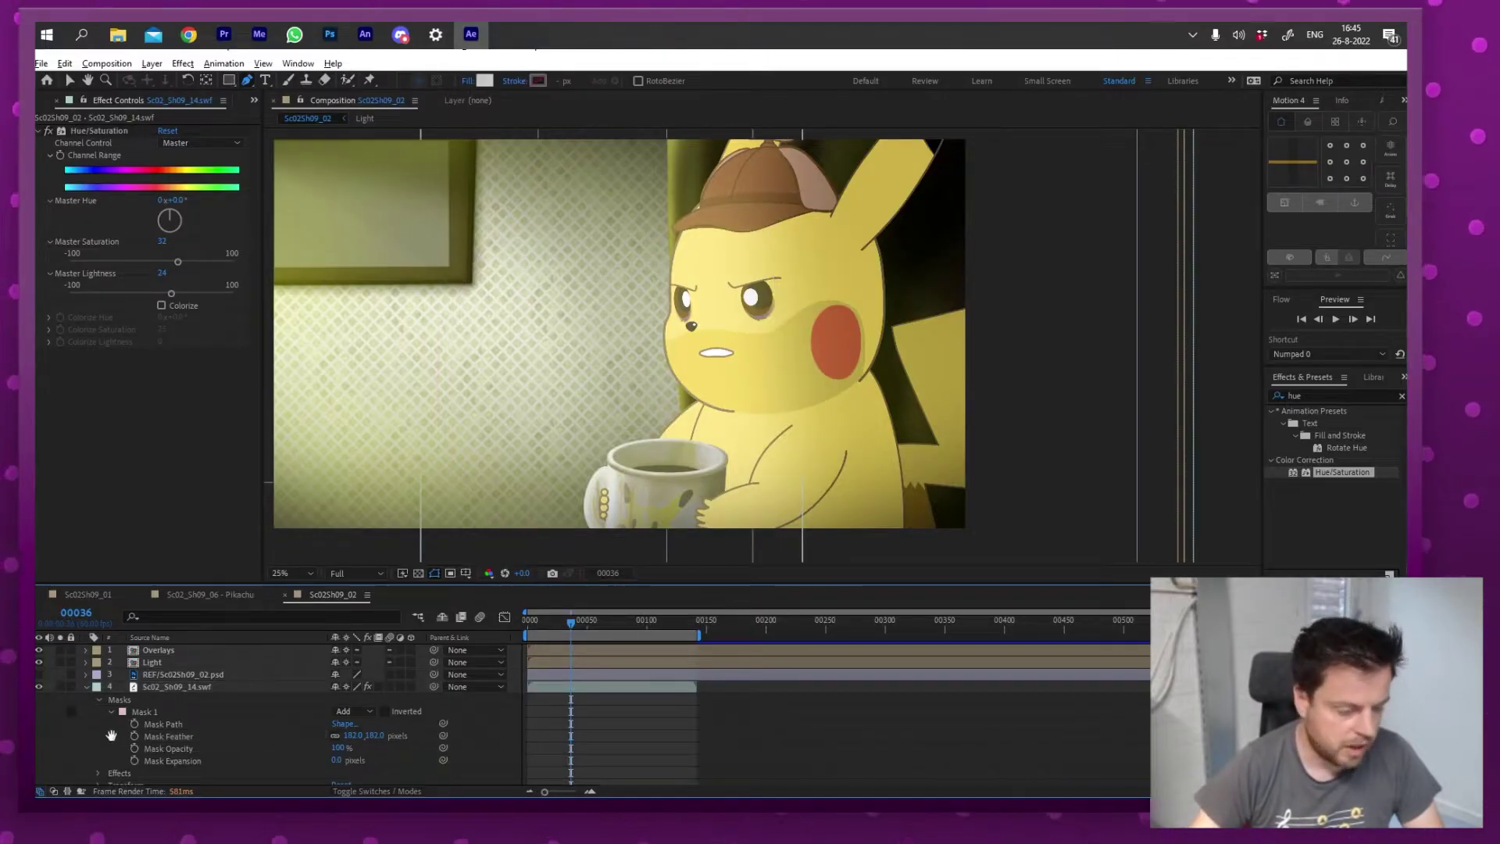
- Compare the character with and without the masked highlight by toggling the visibility of both Sc02_Sh09_14.swf layers
left_click(39, 686)
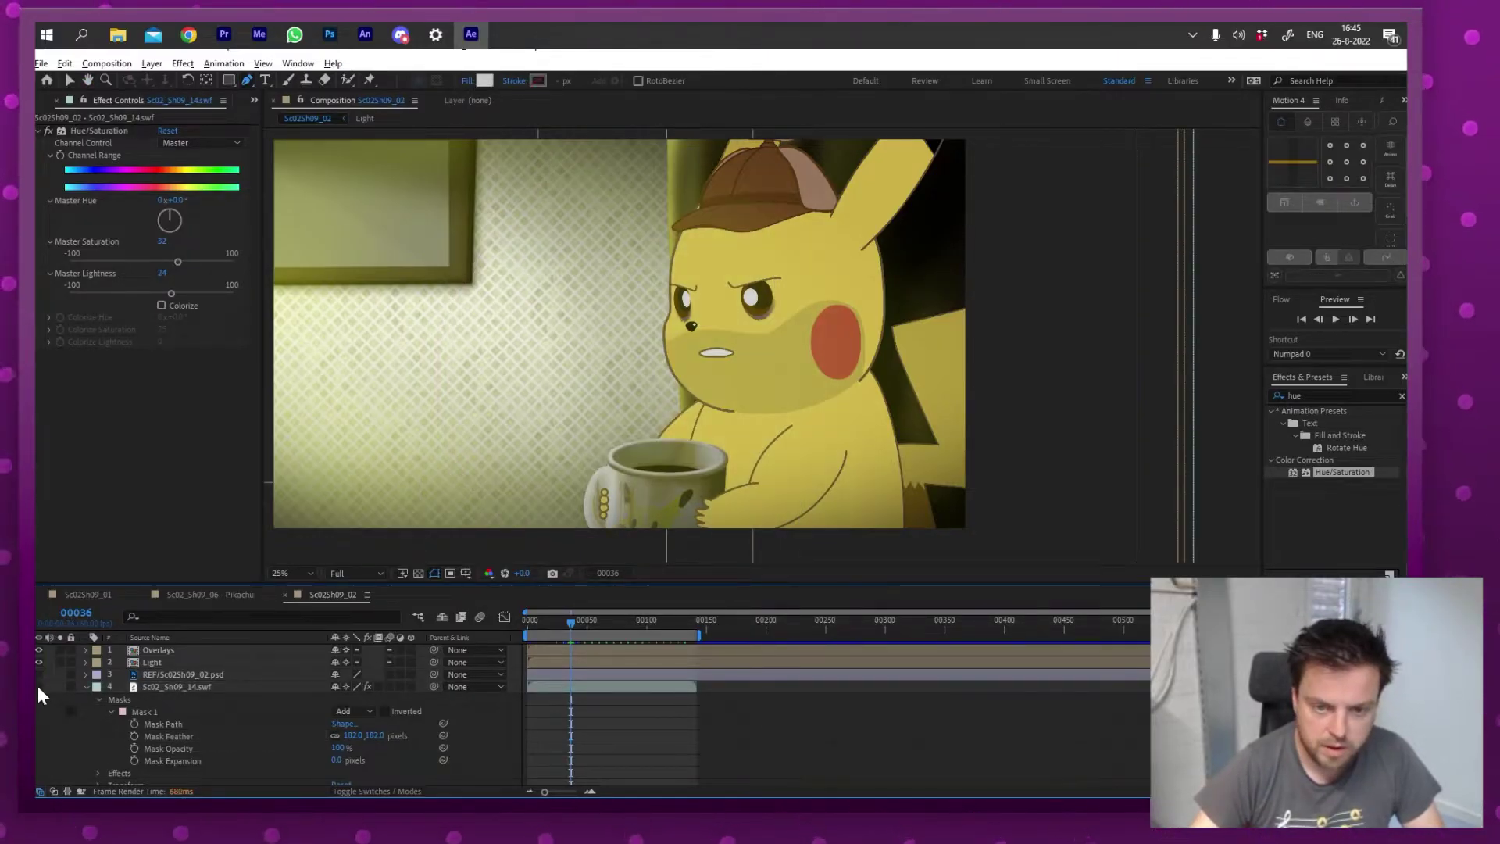
left_click(39, 686)
left_click(87, 686)
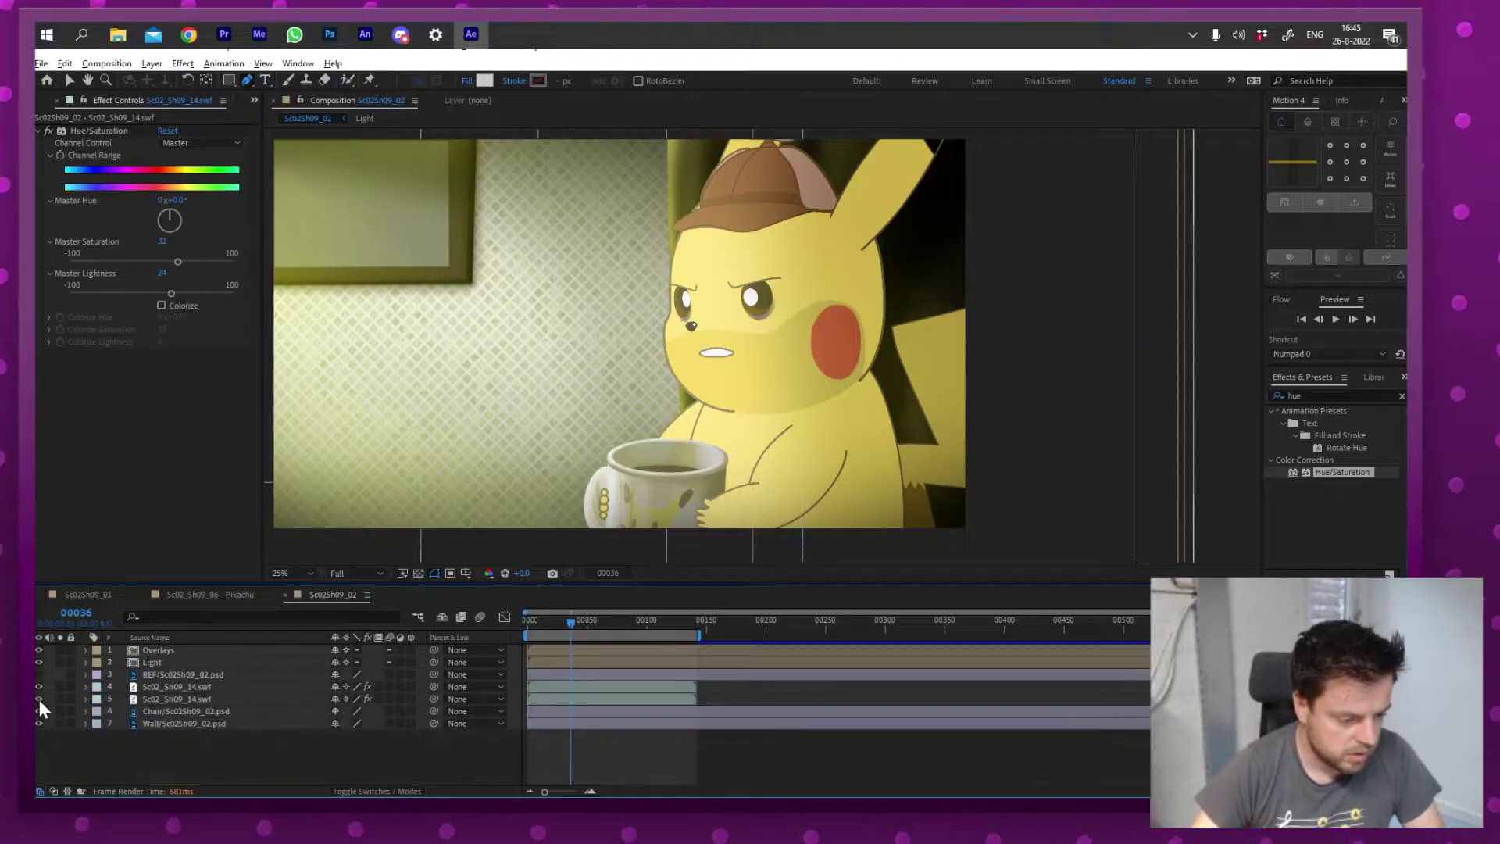
left_click(39, 698)
left_click(39, 697)
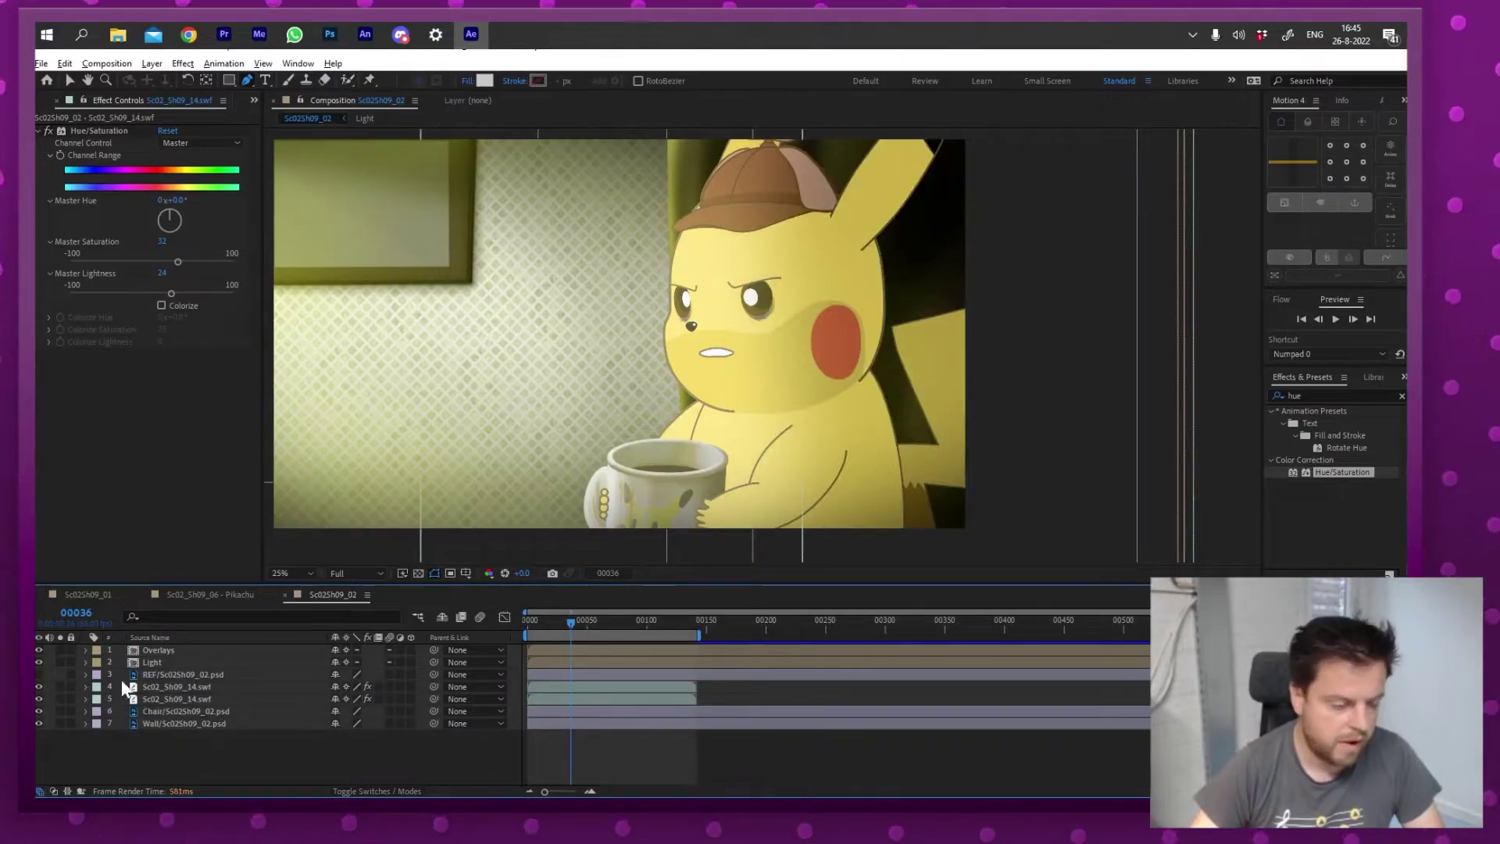
- Try the Overlay blending mode on the masked Sc02_Sh09_14.swf layer, set it to Add and compare the image with the layer hidden
left_click(188, 686)
left_click(377, 790)
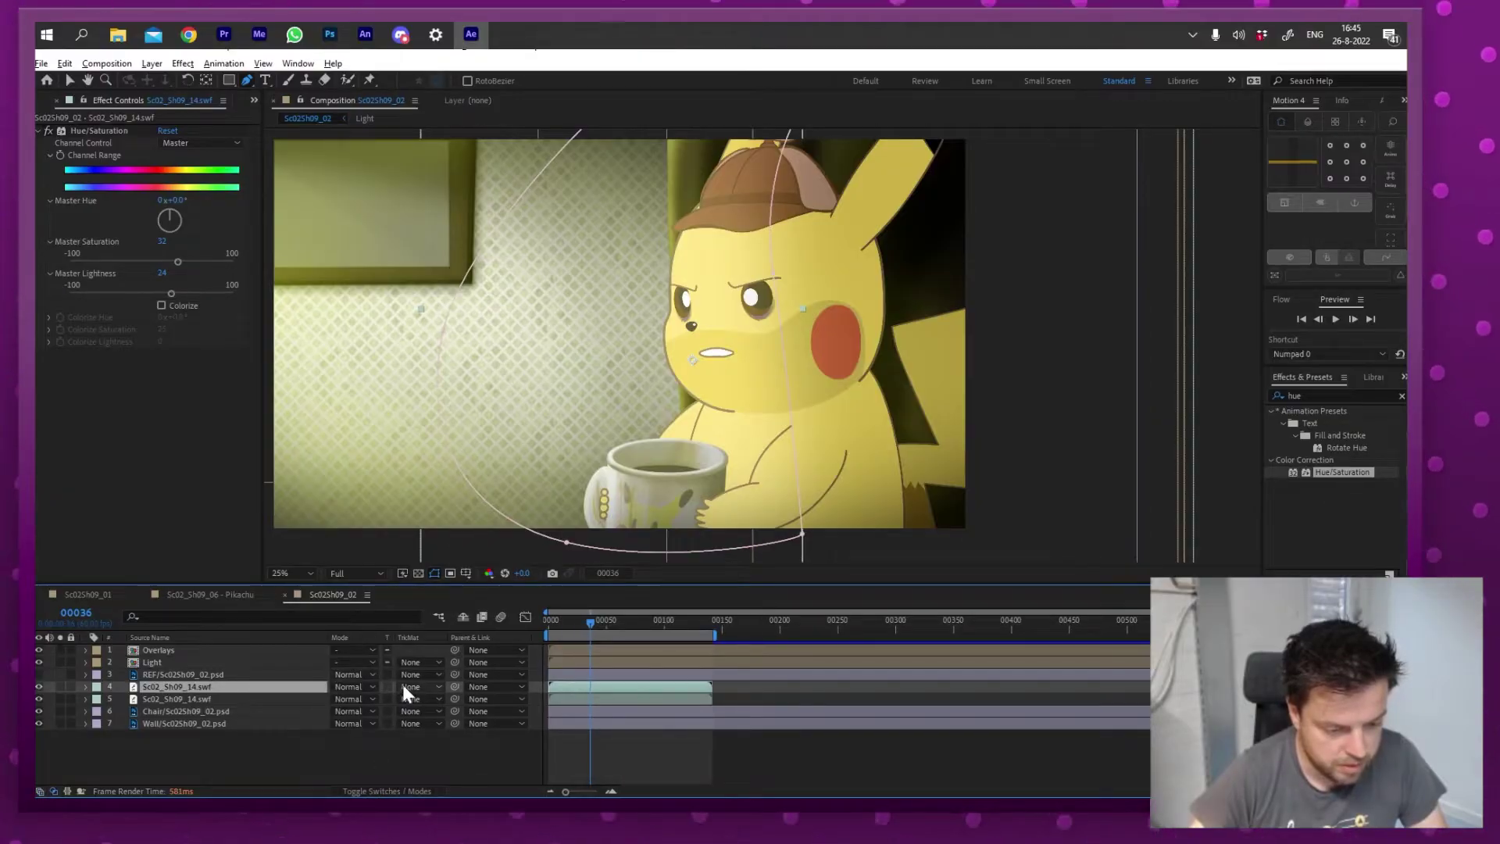
left_click(357, 687)
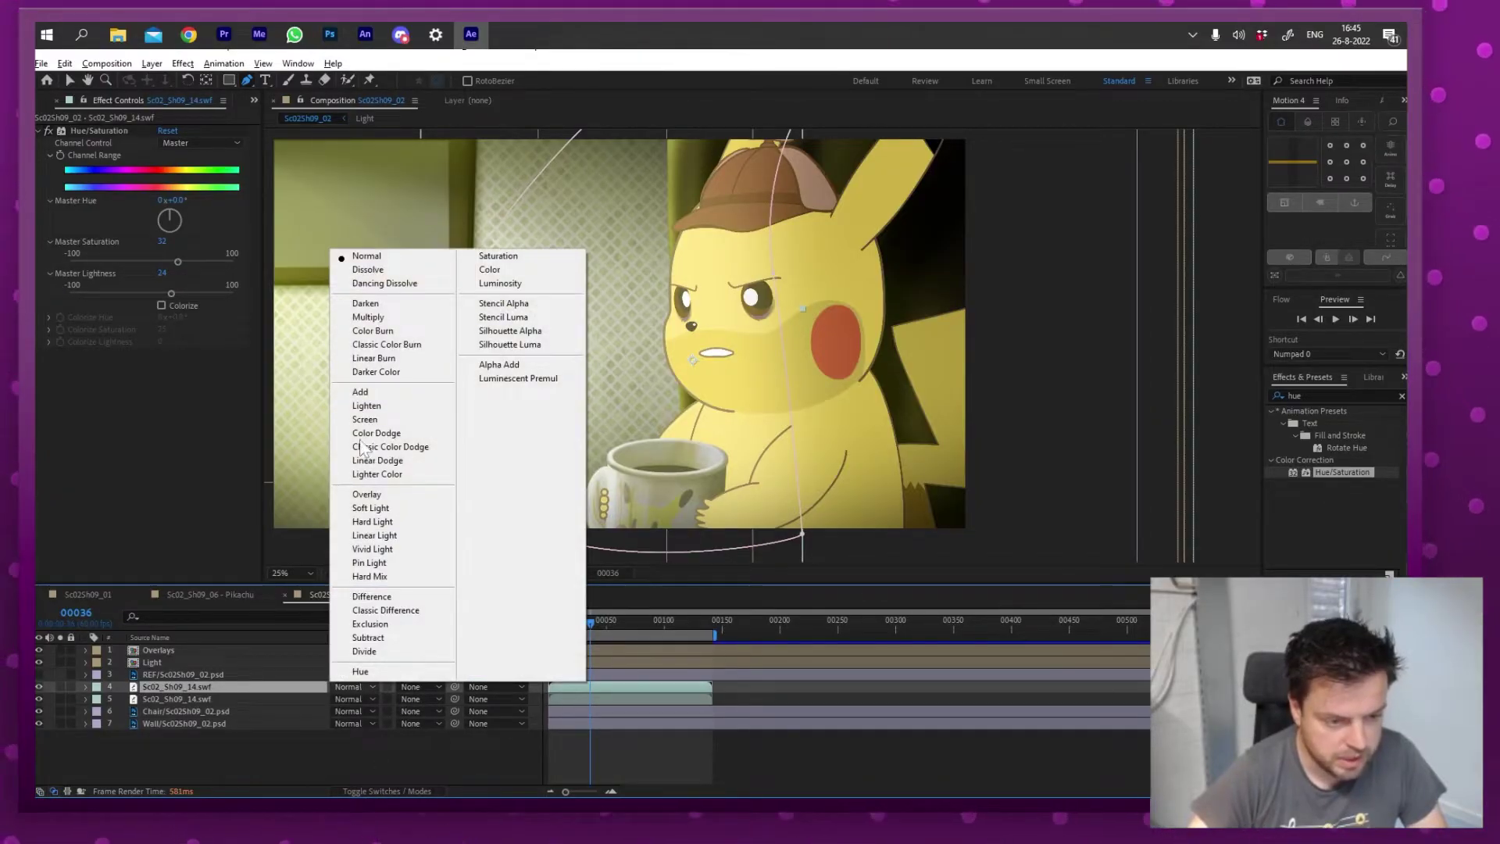
left_click(364, 493)
left_click(352, 687)
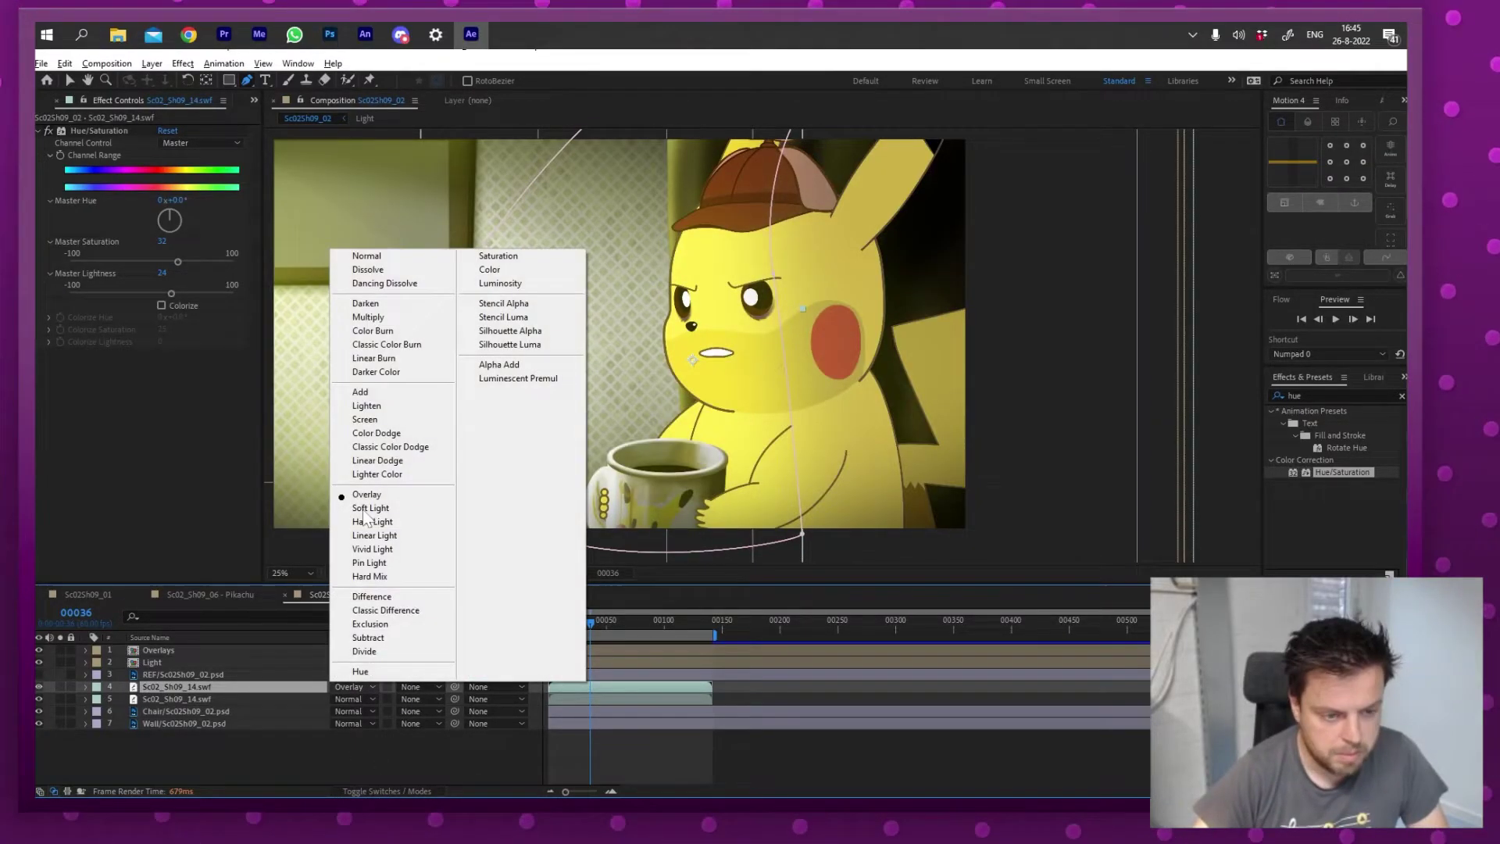
left_click(362, 392)
left_click(275, 754)
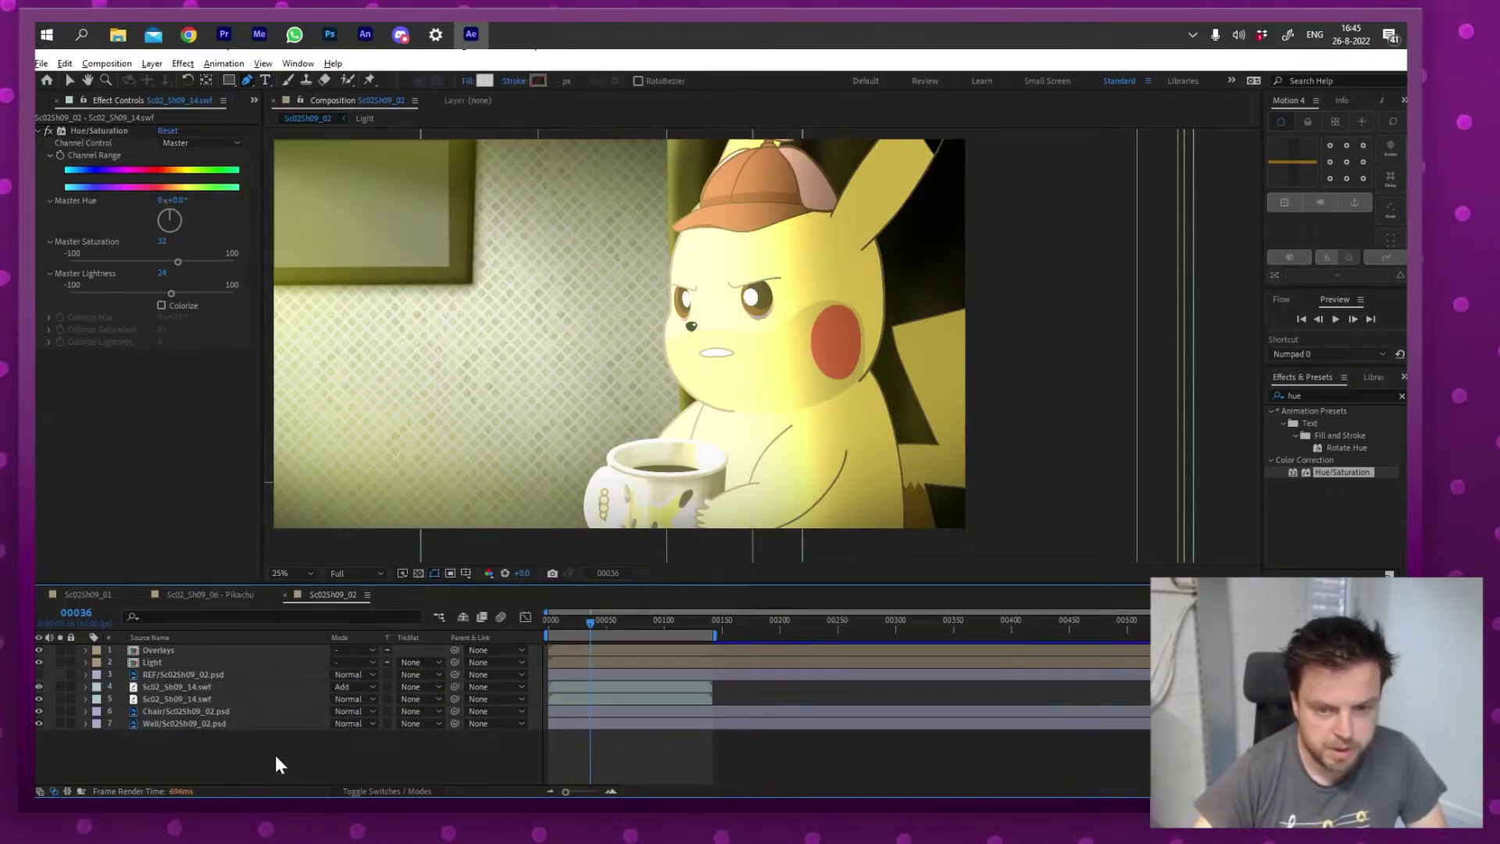
left_click(38, 687)
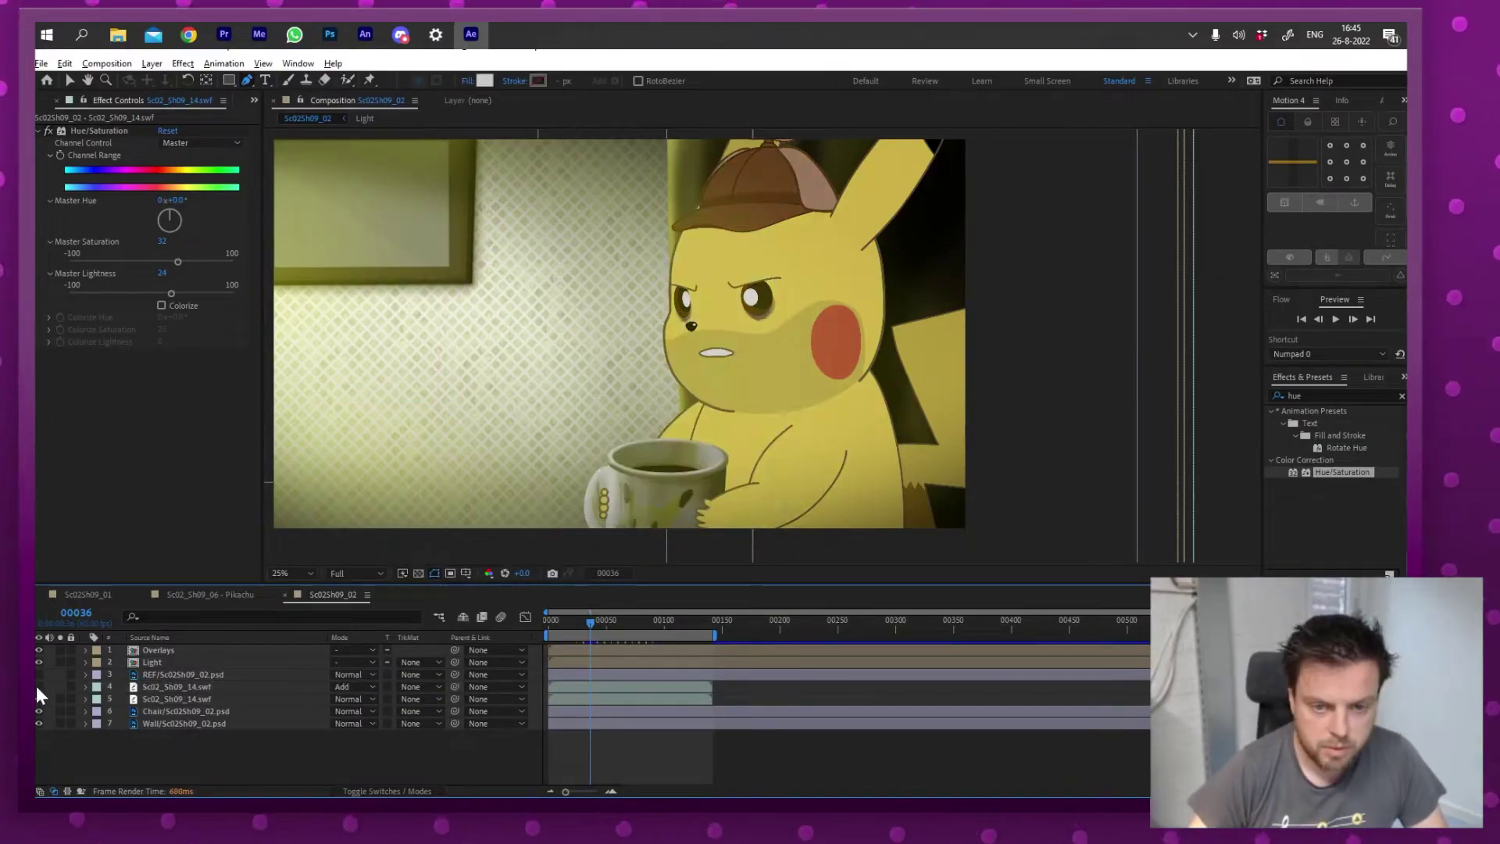
left_click(39, 687)
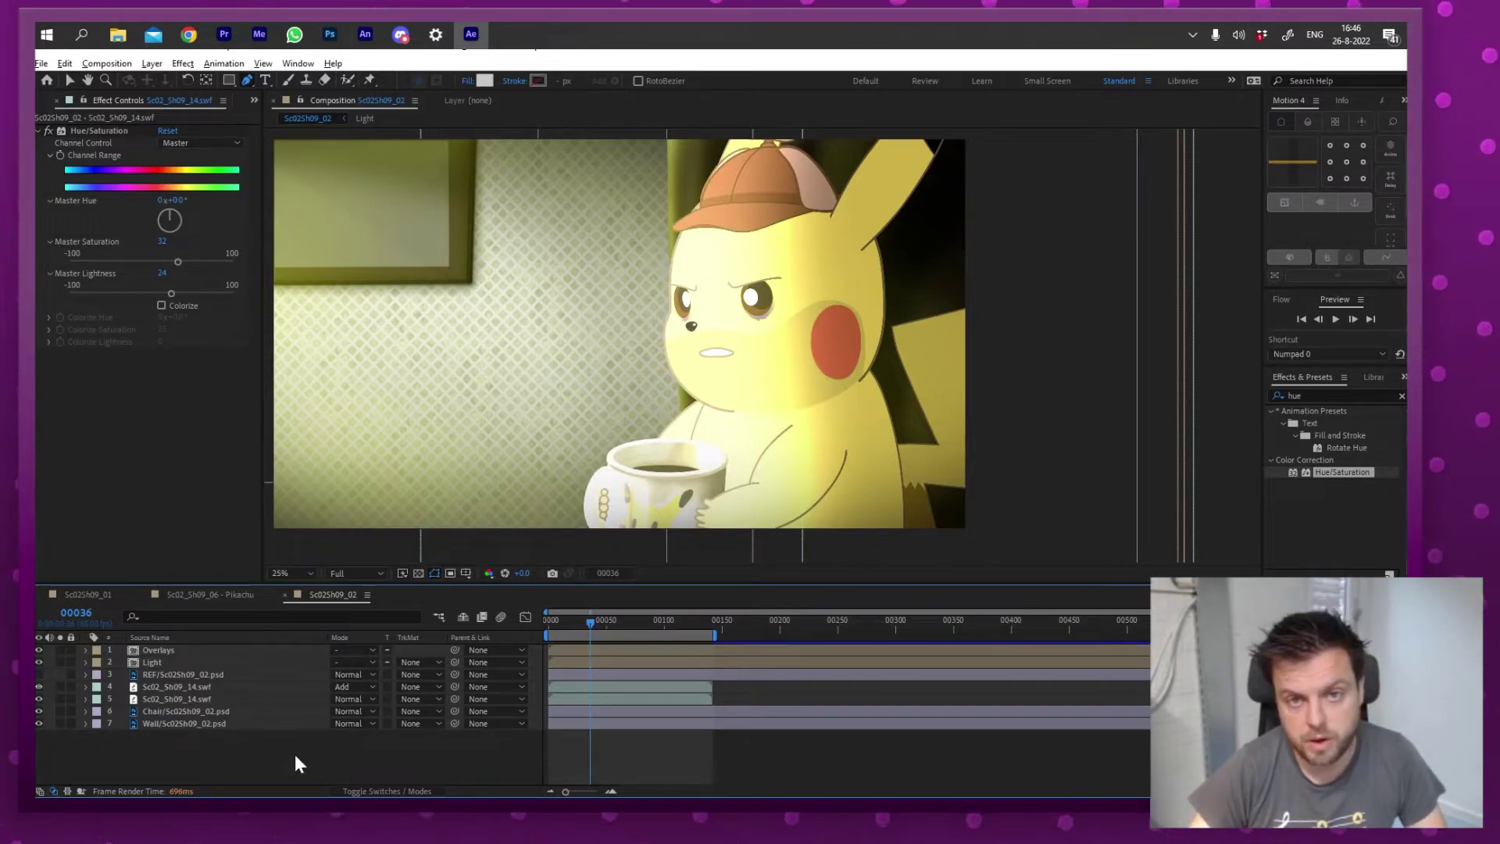
- Switch to Animate, open the DetPika symbol, hide the Arm layer and convert it to a guide layer
key("alt+Tab")
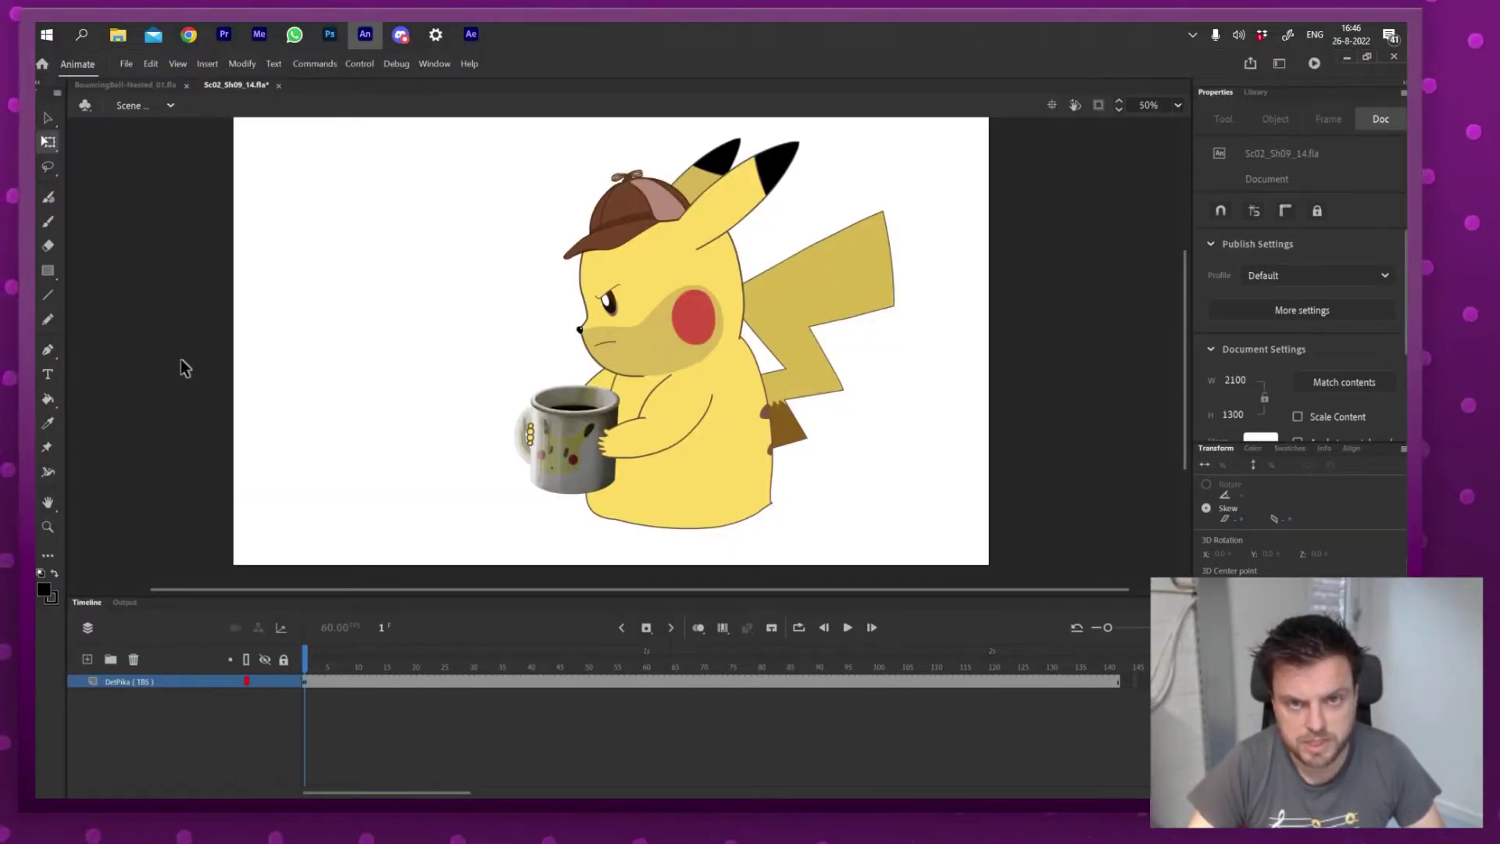
key("v")
key("ctrl+e")
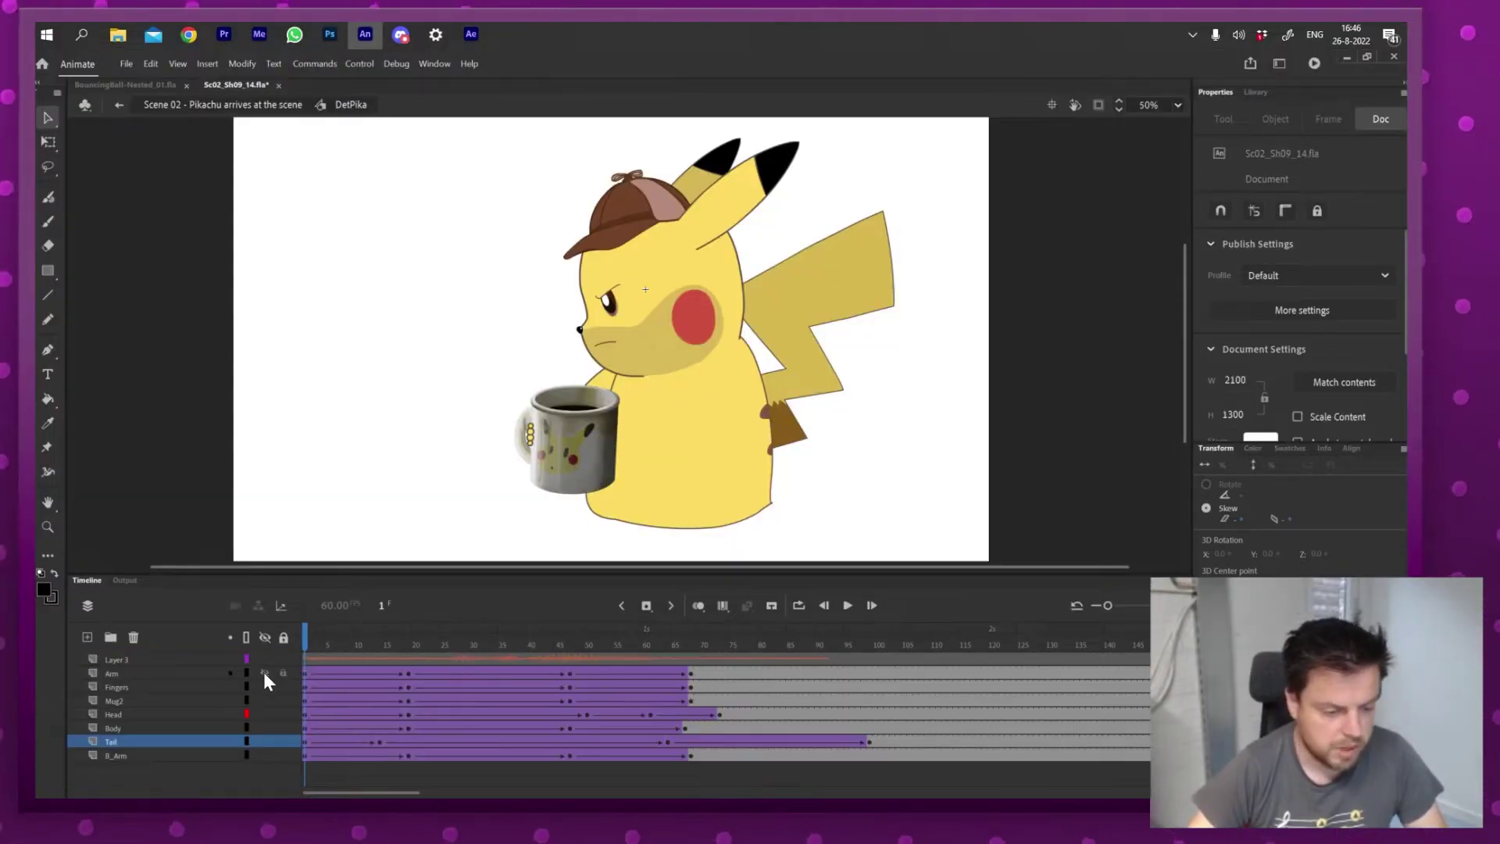
left_click(264, 671)
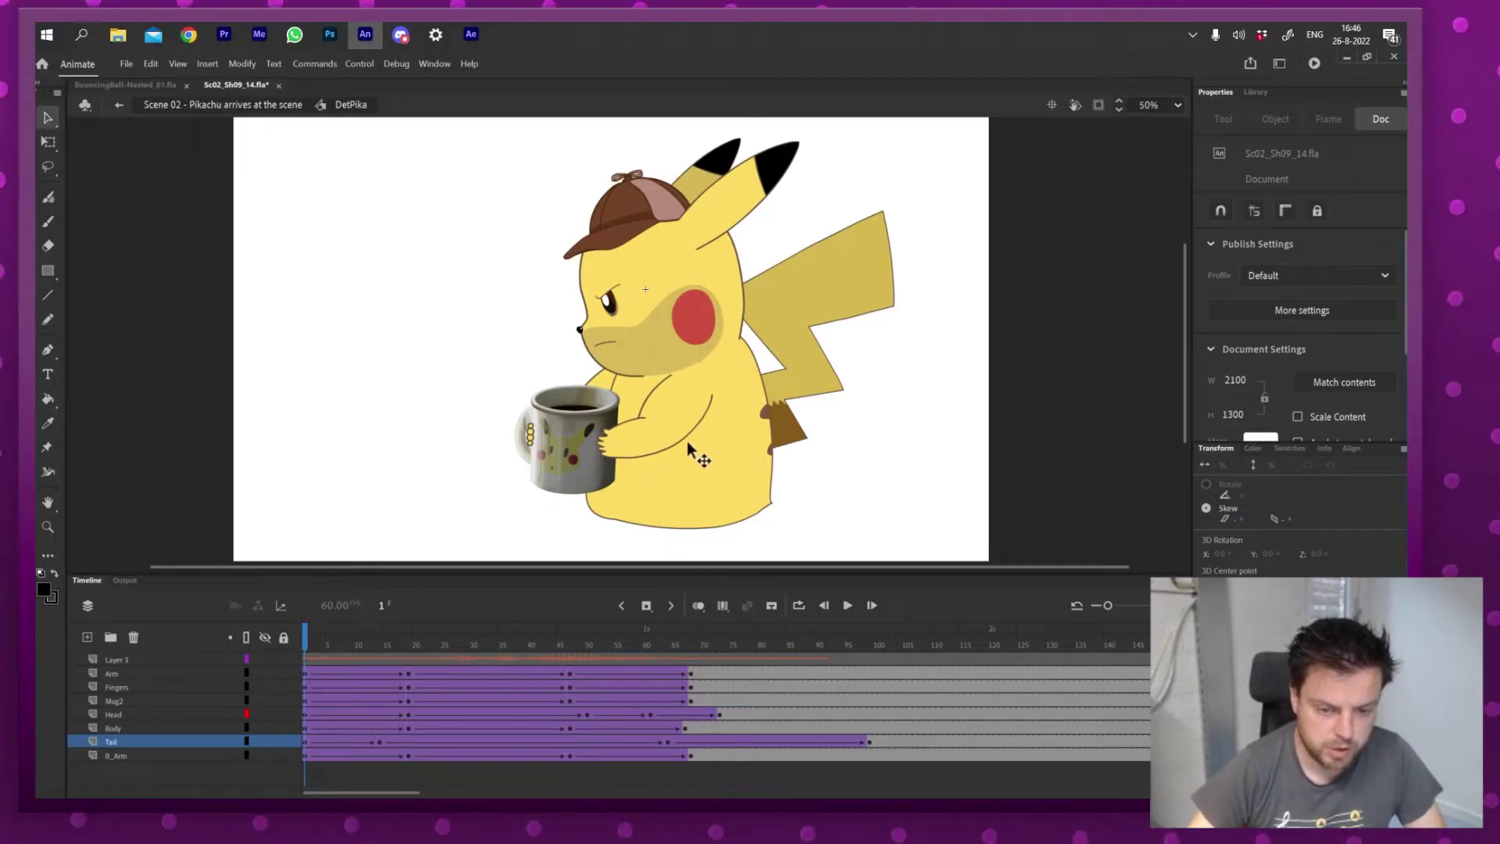
left_click(264, 673)
left_click(177, 673)
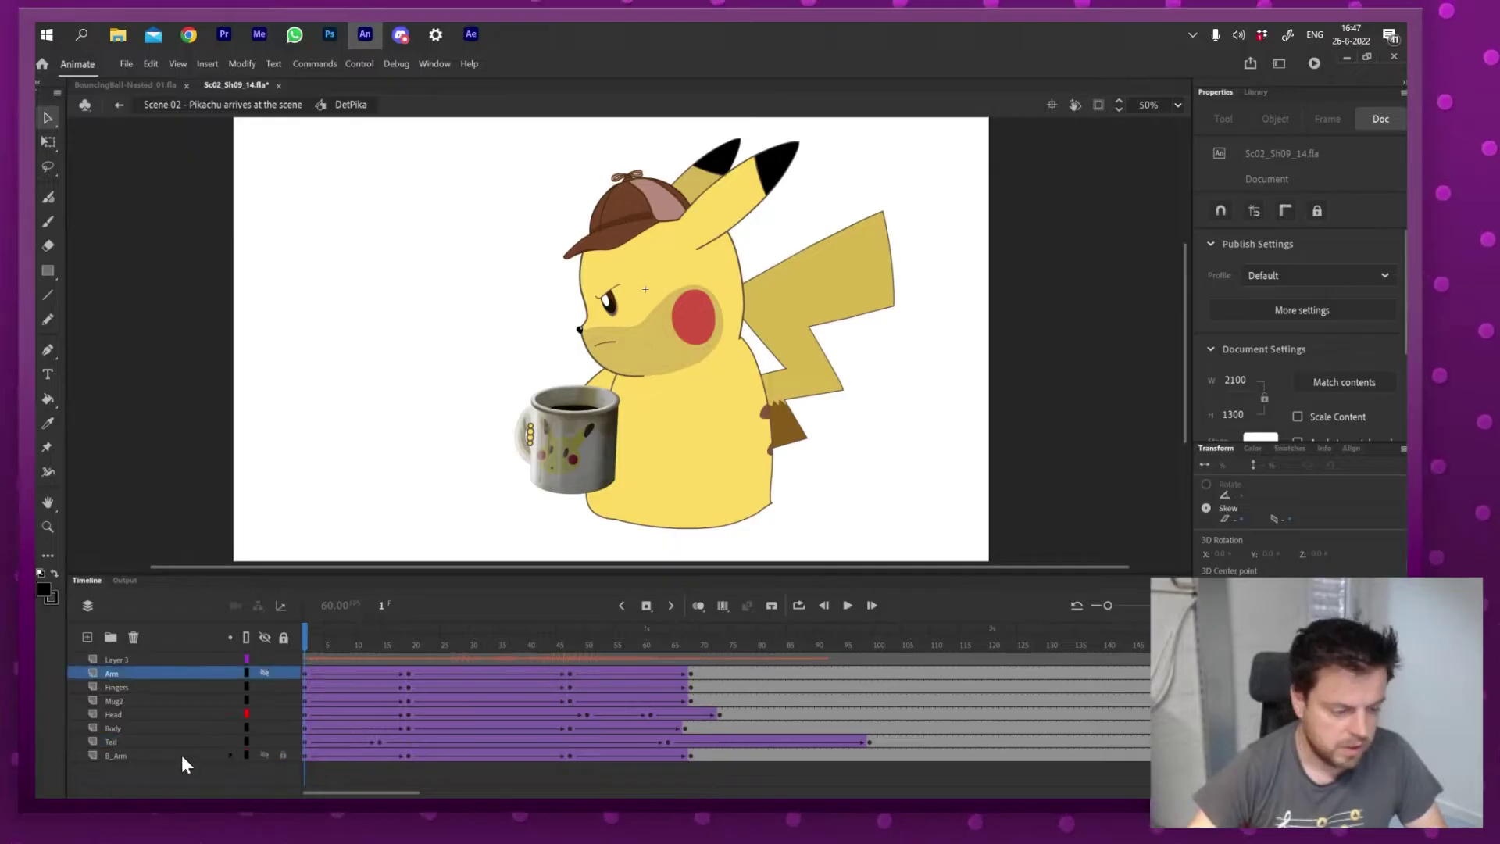
right_click(175, 680)
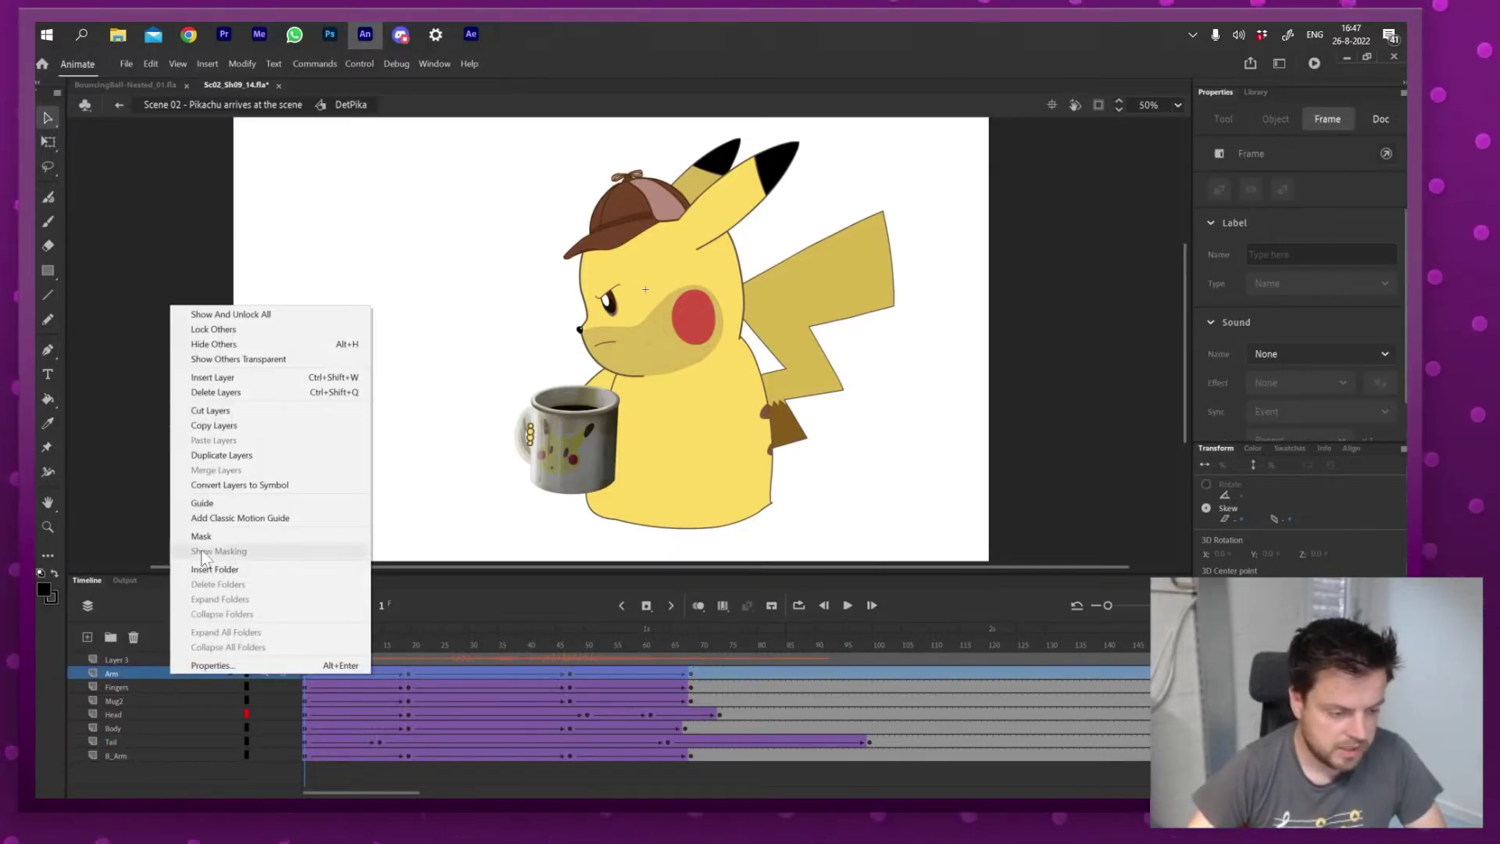
left_click(203, 504)
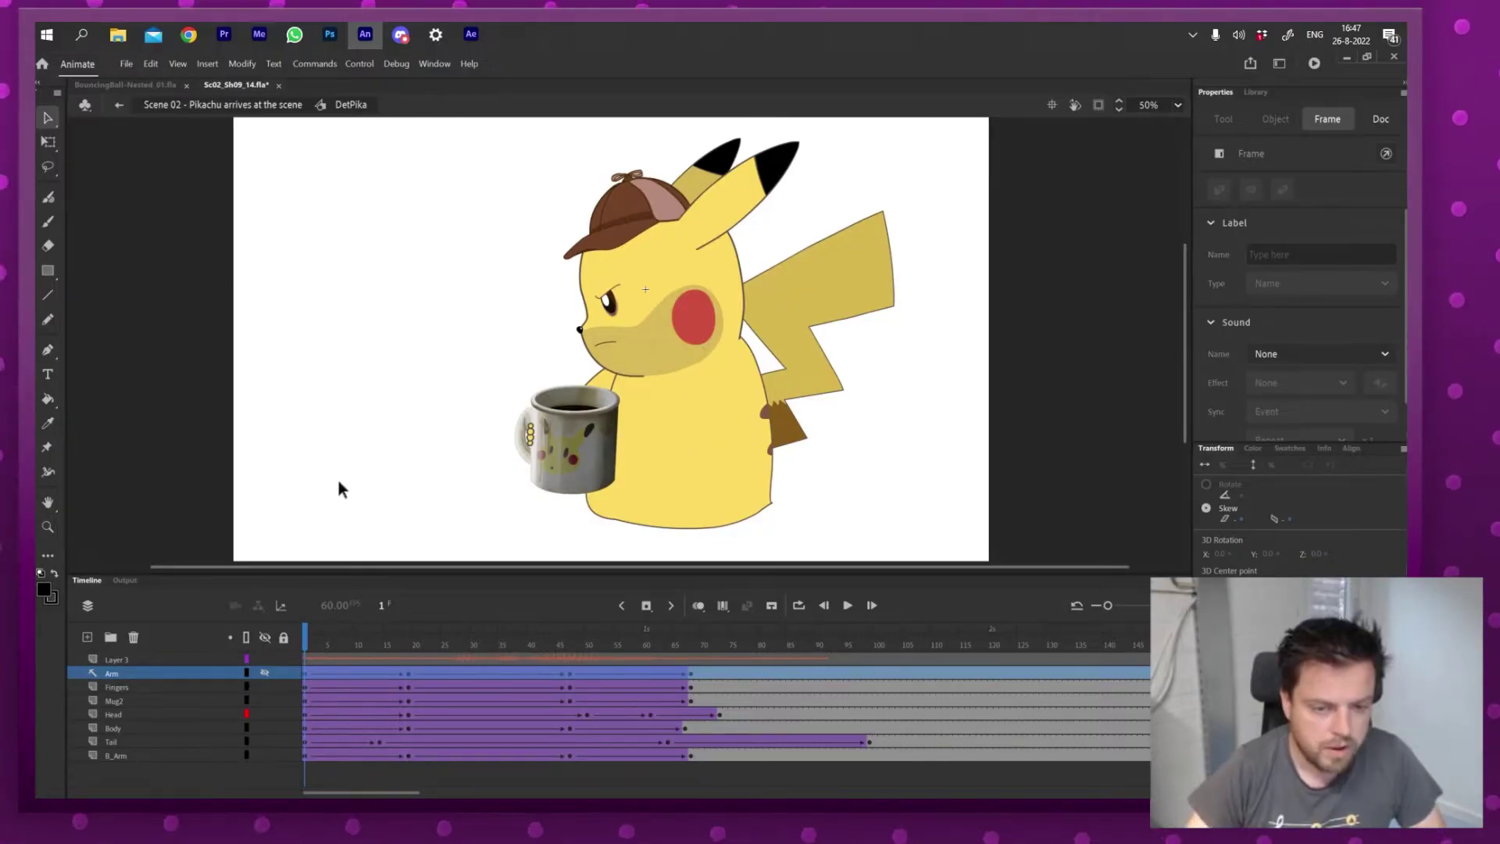
- Export the movie as an SWF file named "Sc02_Sh09_14 - Body" in the Detective Pikachu Noir Workflow folder
left_click(125, 63)
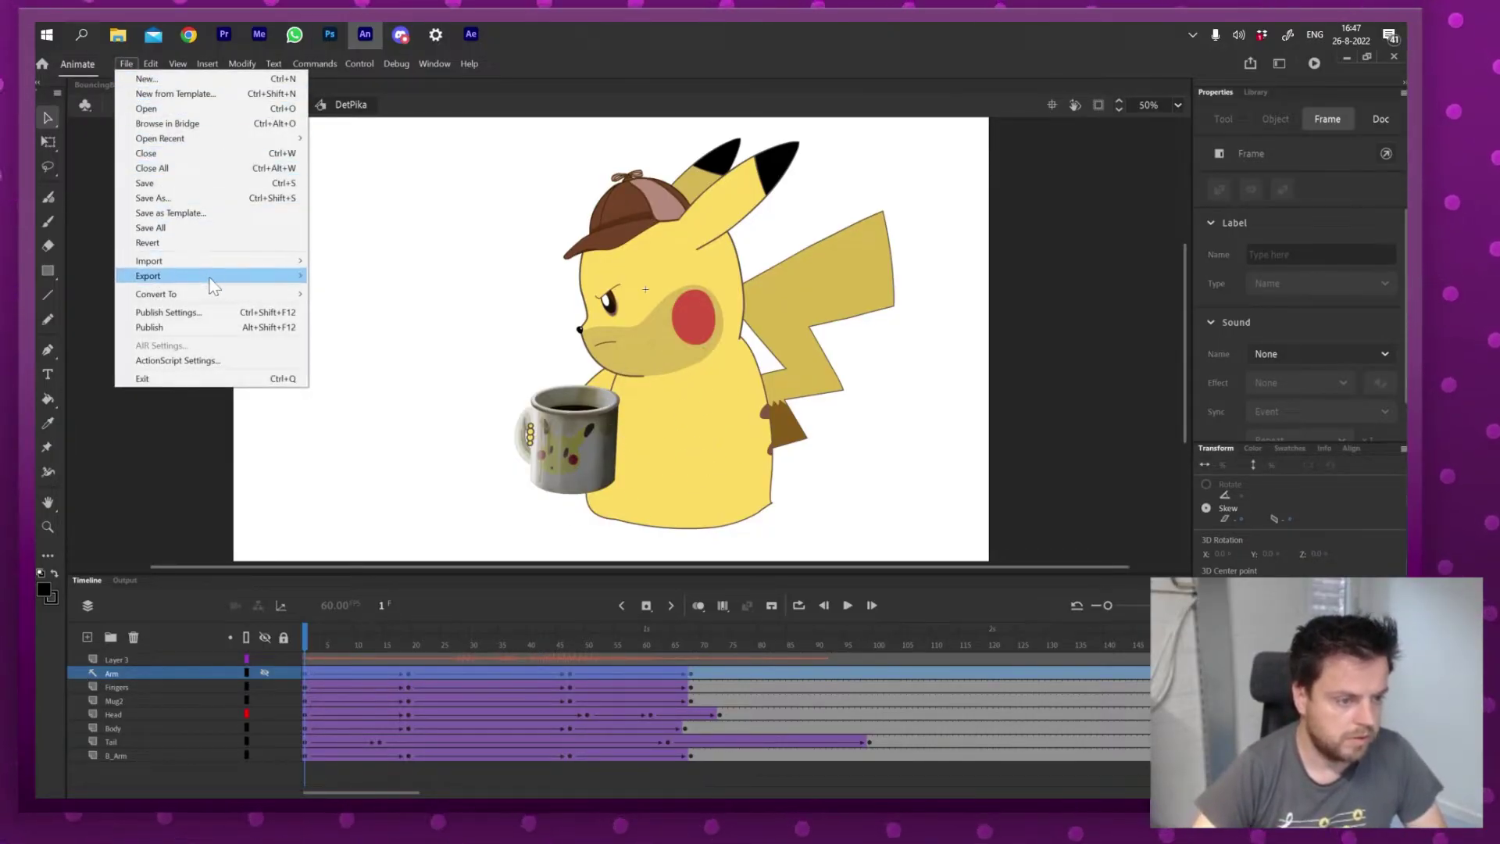
mouse_move(212, 280)
left_click(407, 307)
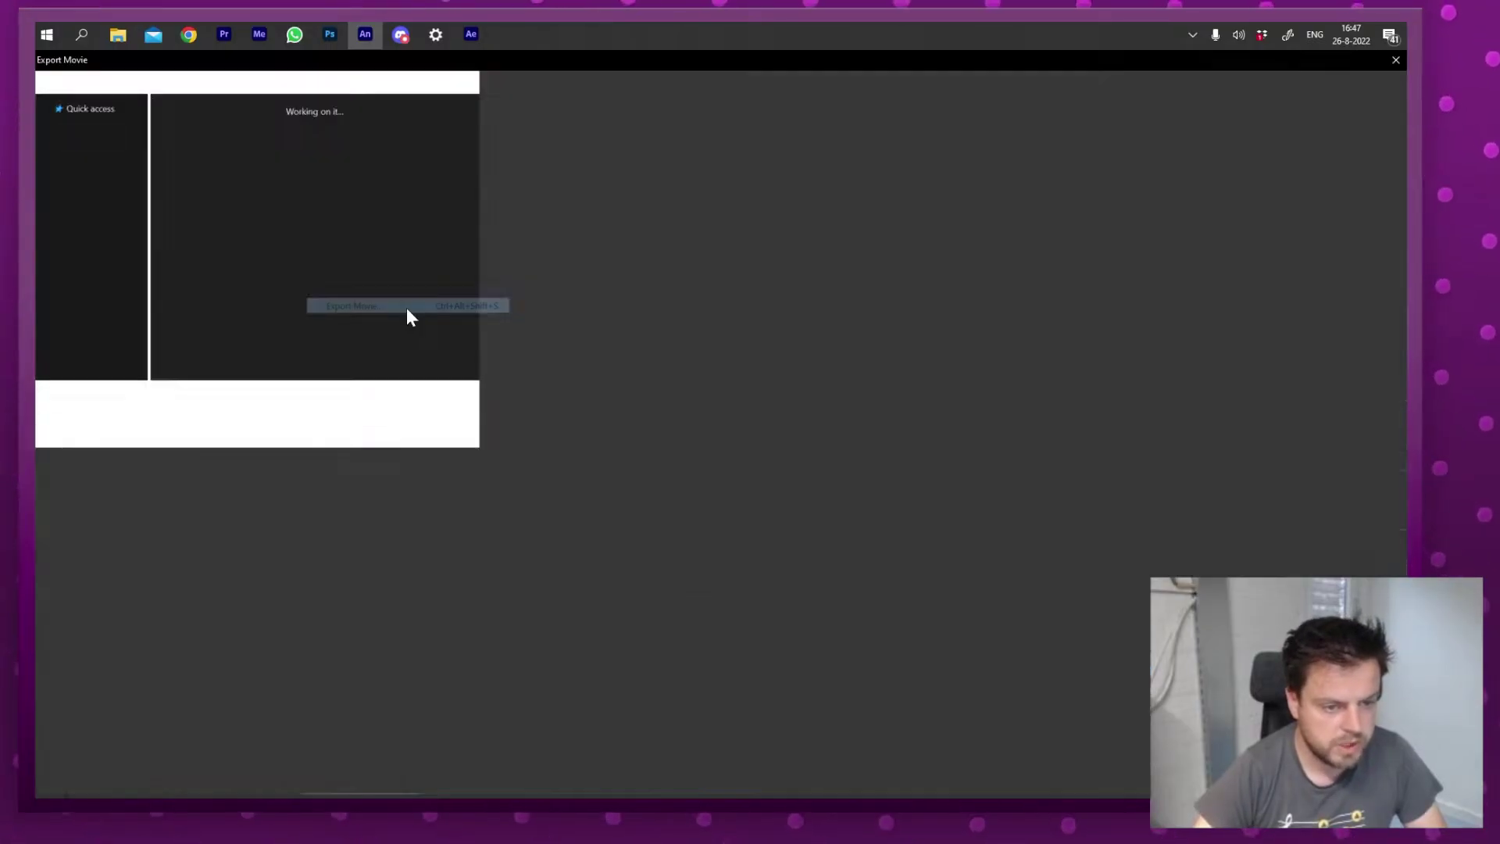
key("End")
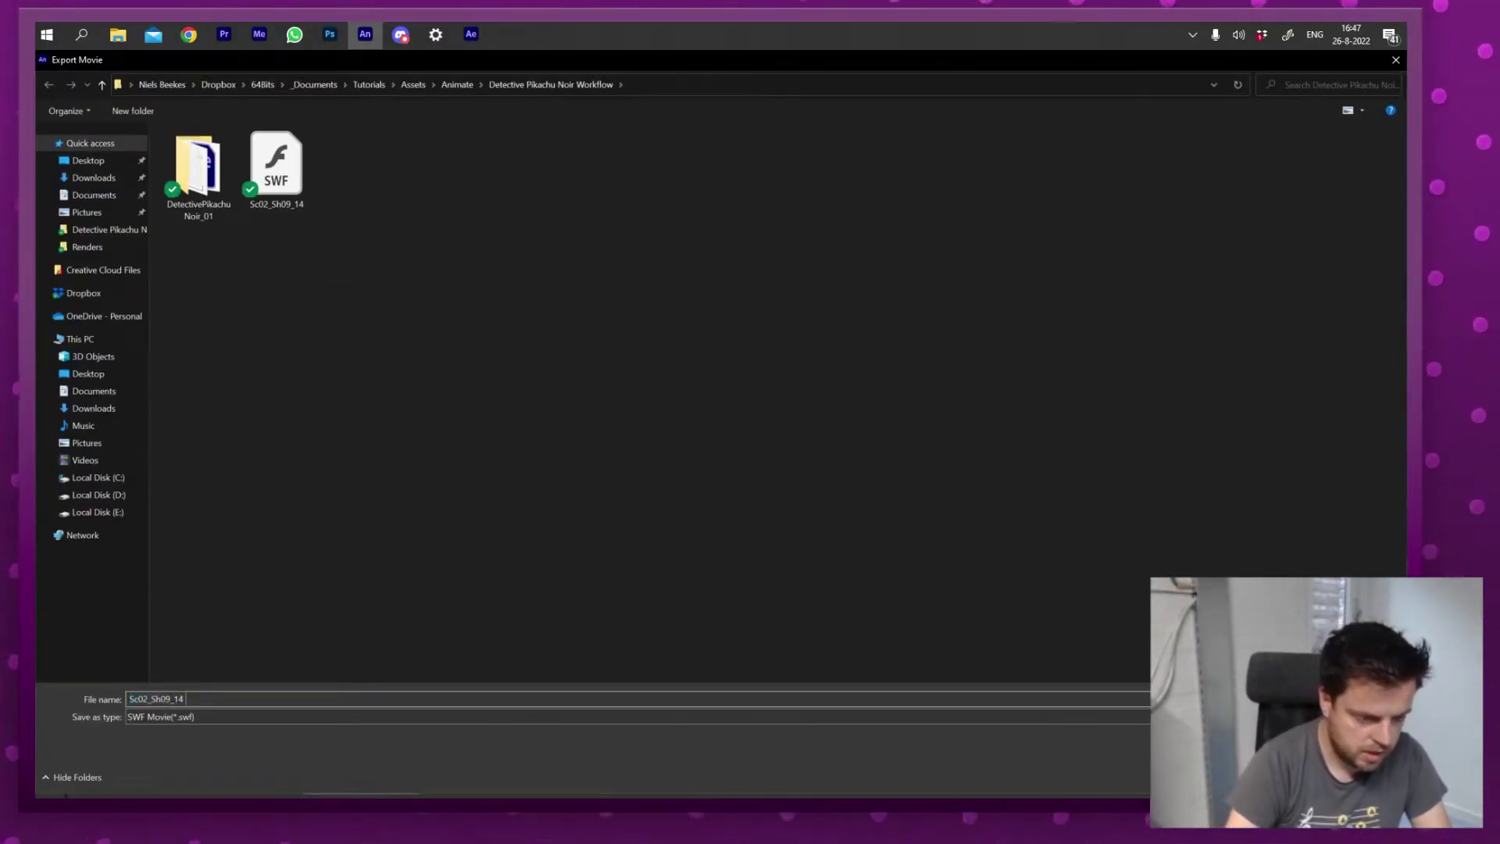
type("- Body")
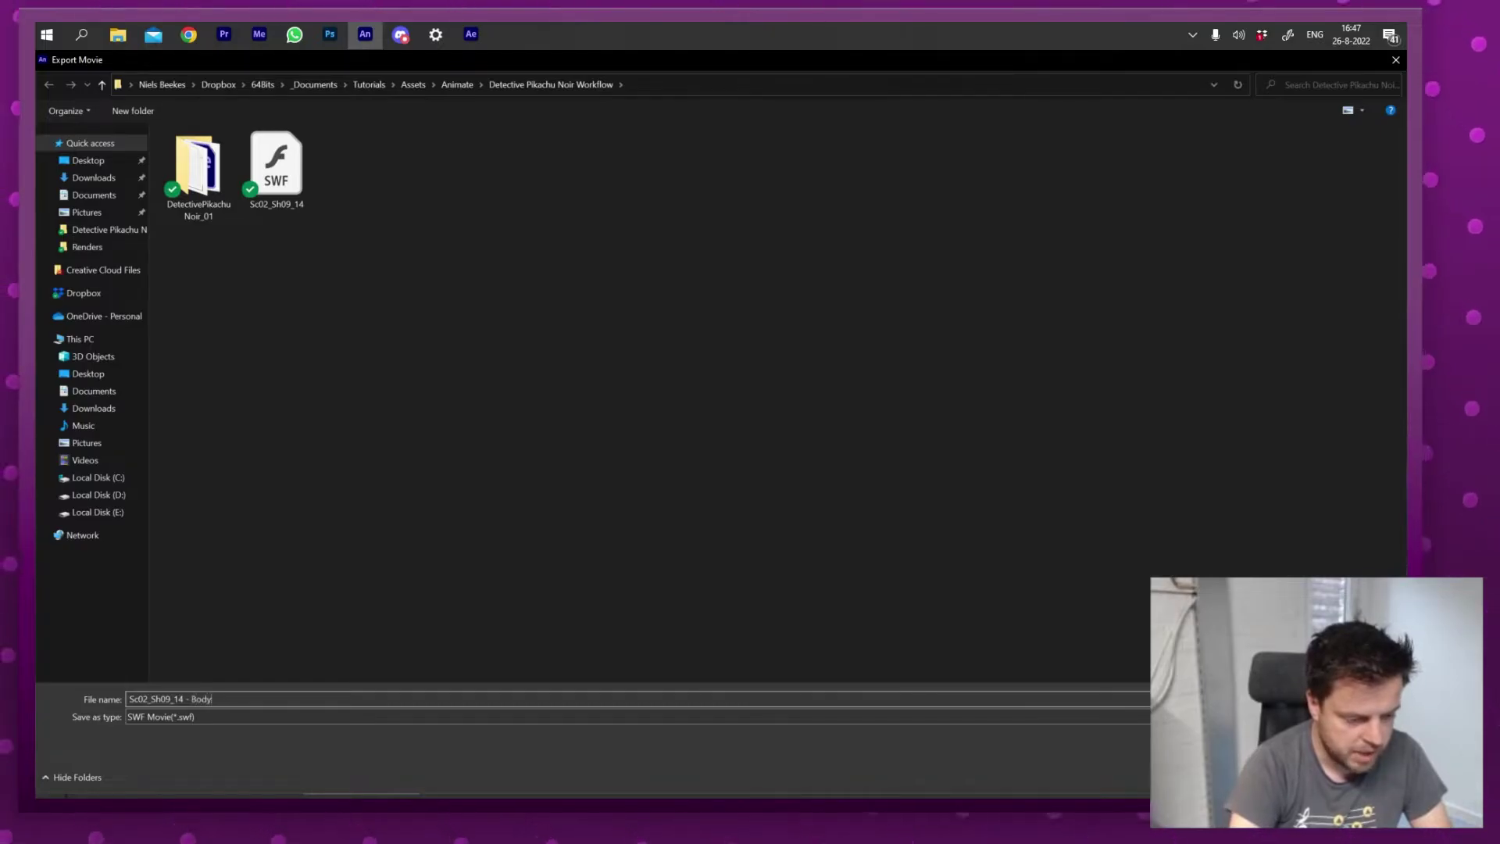
key("Return")
- Turn the Arm guide layer back into a normal visible layer, and convert the Fingers through B_Arm layers to hidden guide layers
right_click(170, 668)
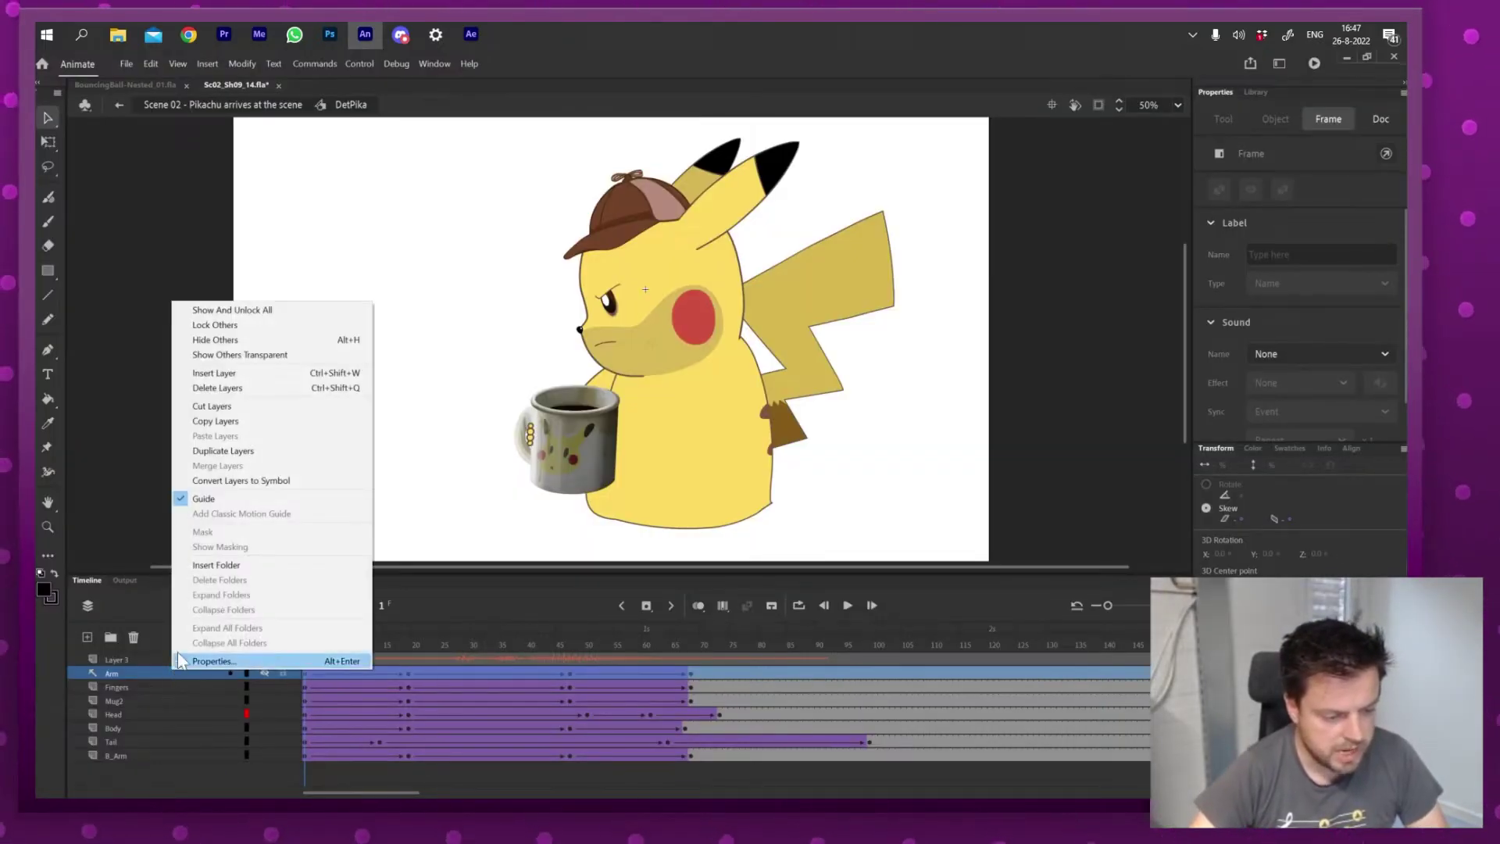
left_click(205, 497)
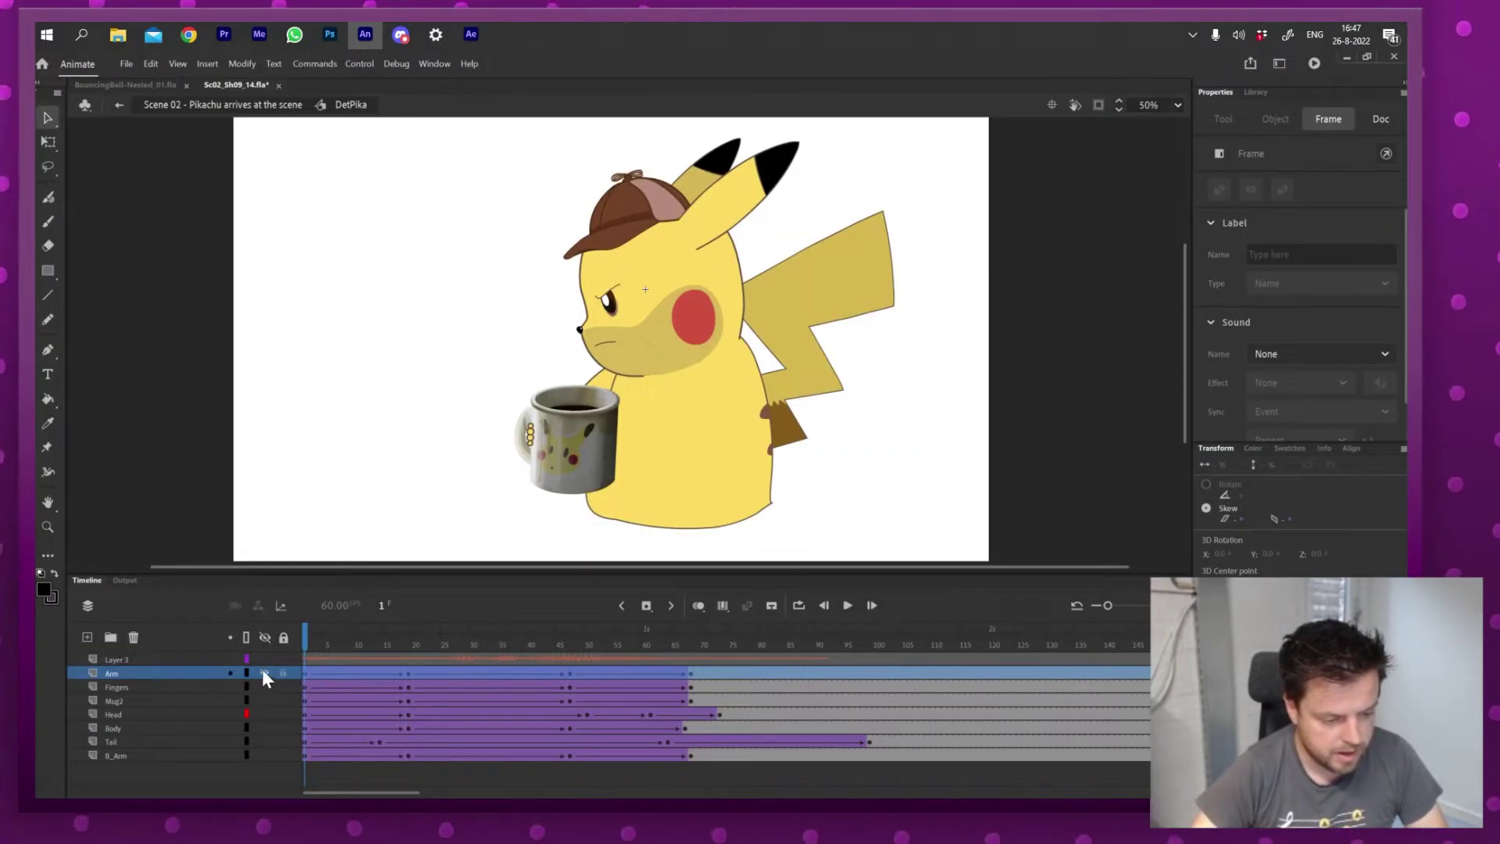
left_click(206, 687)
left_click(185, 755, "shift")
right_click(185, 756)
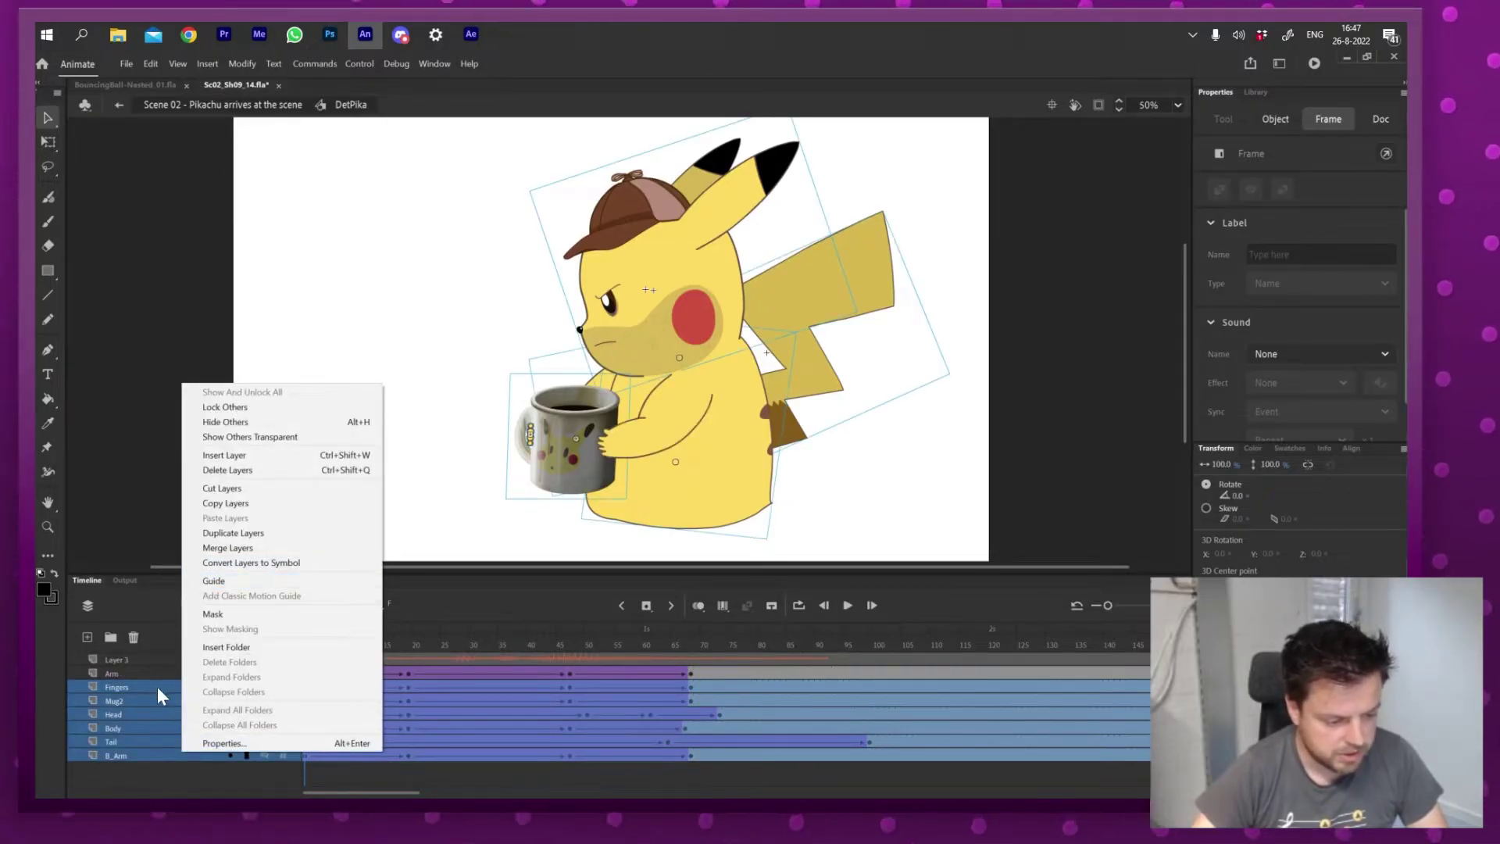
left_click(213, 582)
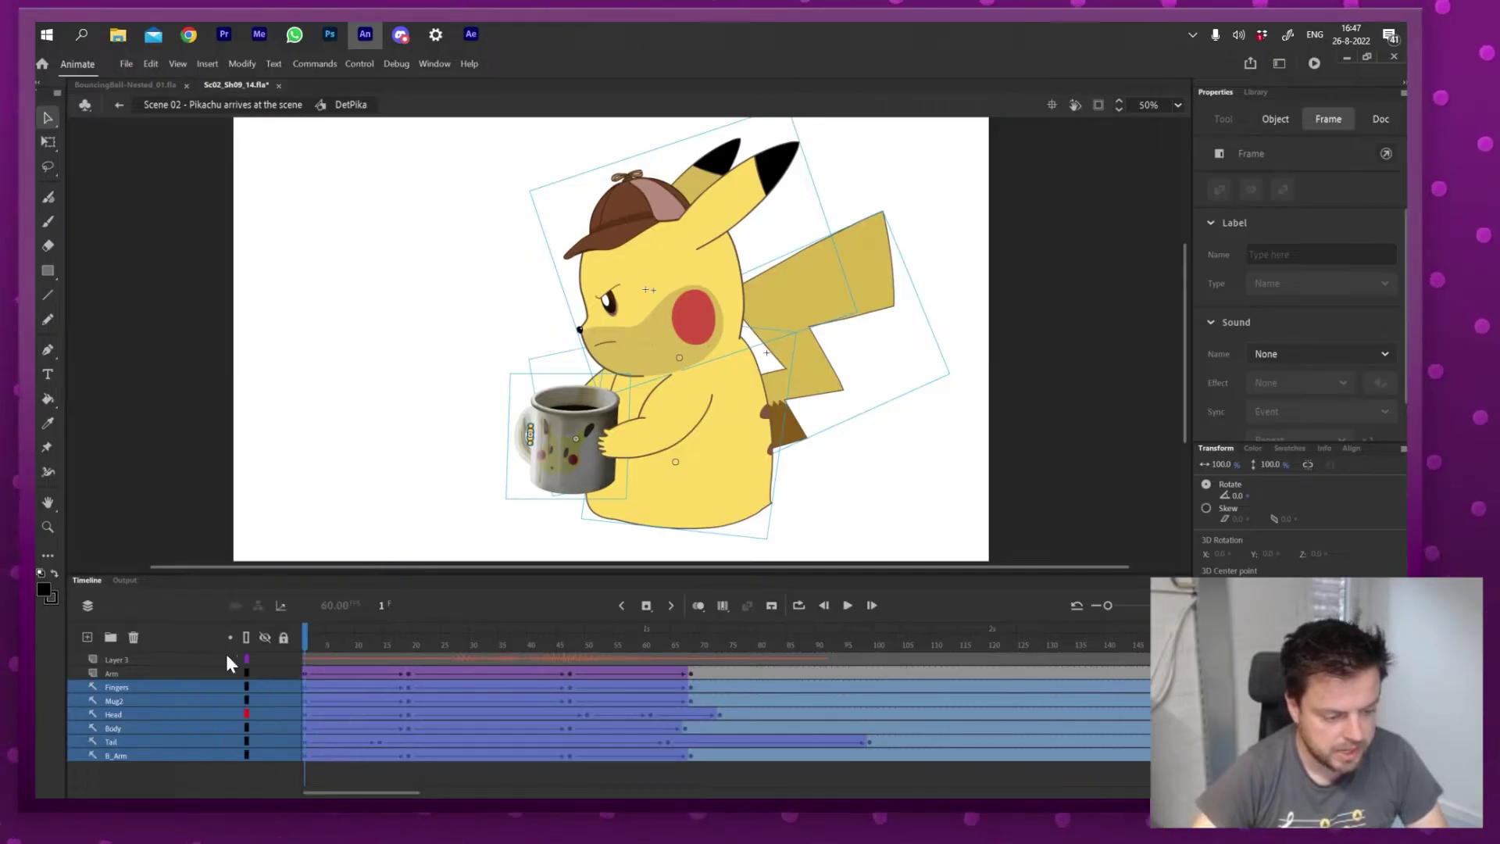
left_click(248, 756, "alt")
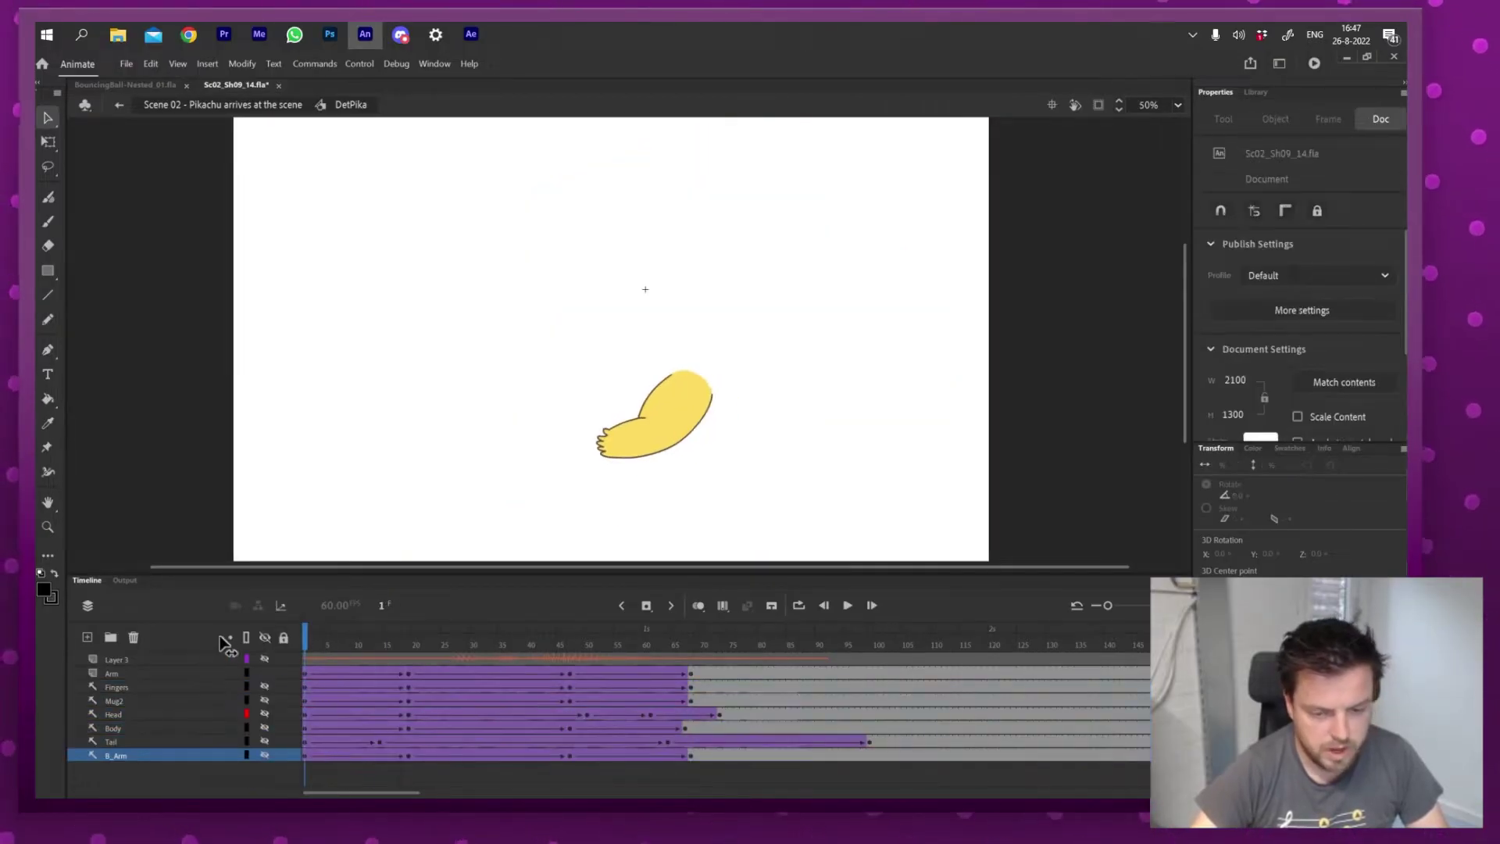
left_click_drag(578, 635, 198, 606)
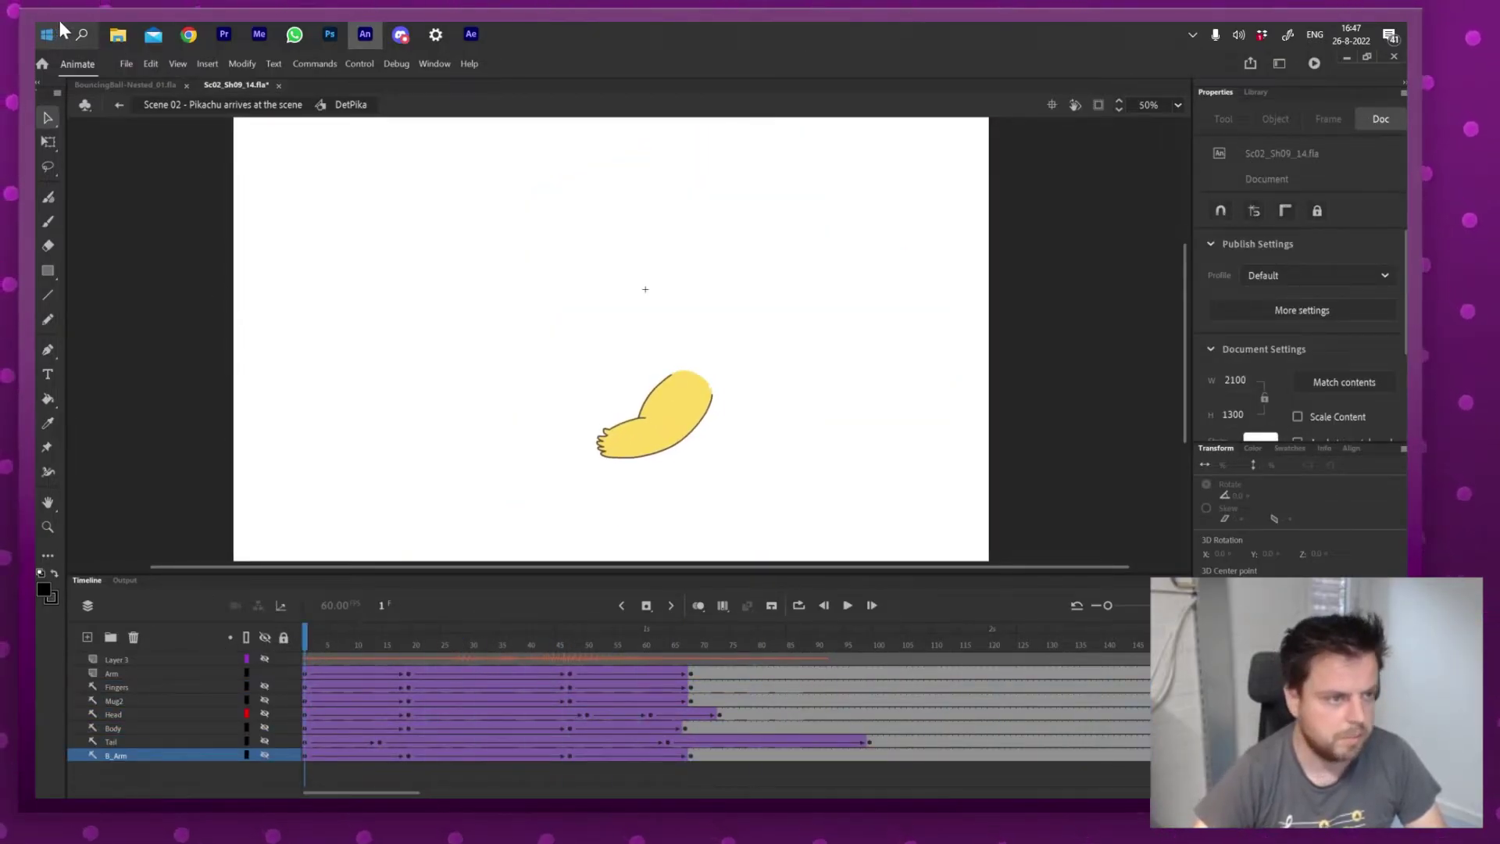
- Export the isolated arm as an SWF movie named "Sc02_Sh09_14 - Arm"
left_click(126, 64)
mouse_move(219, 276)
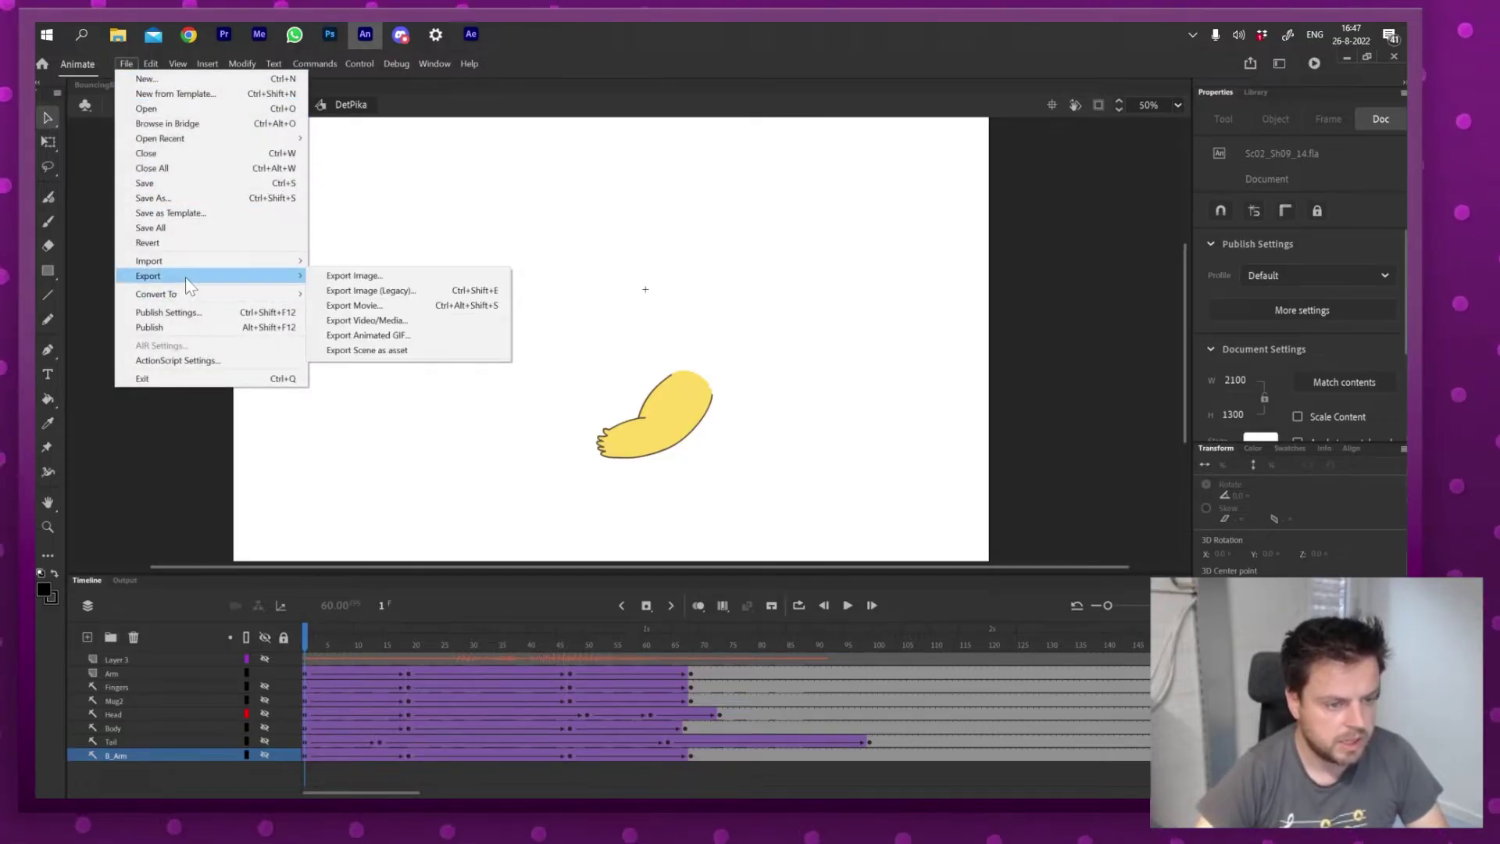
left_click(388, 306)
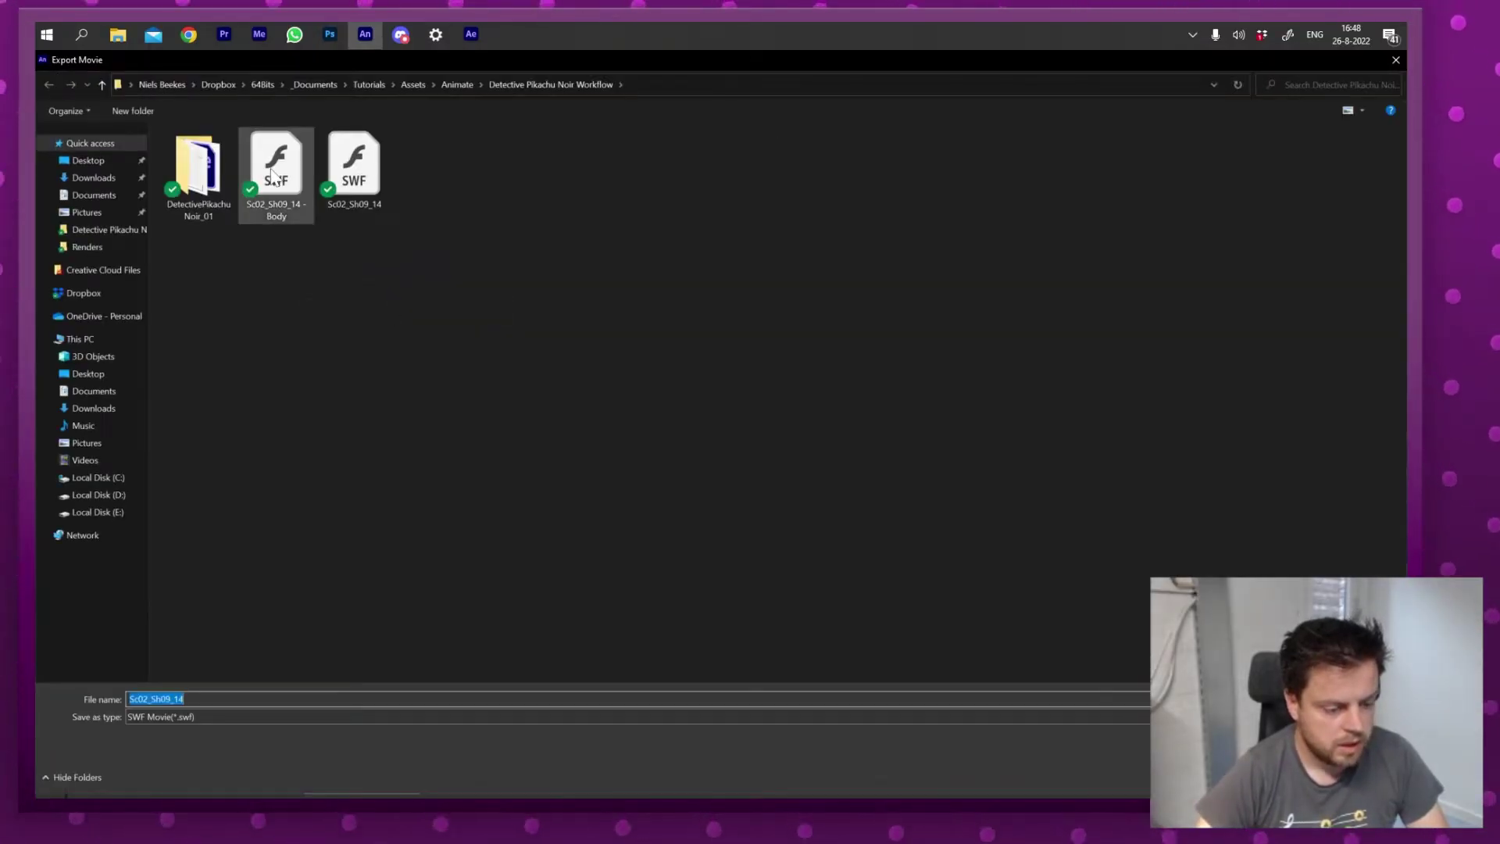
key("End")
type("-")
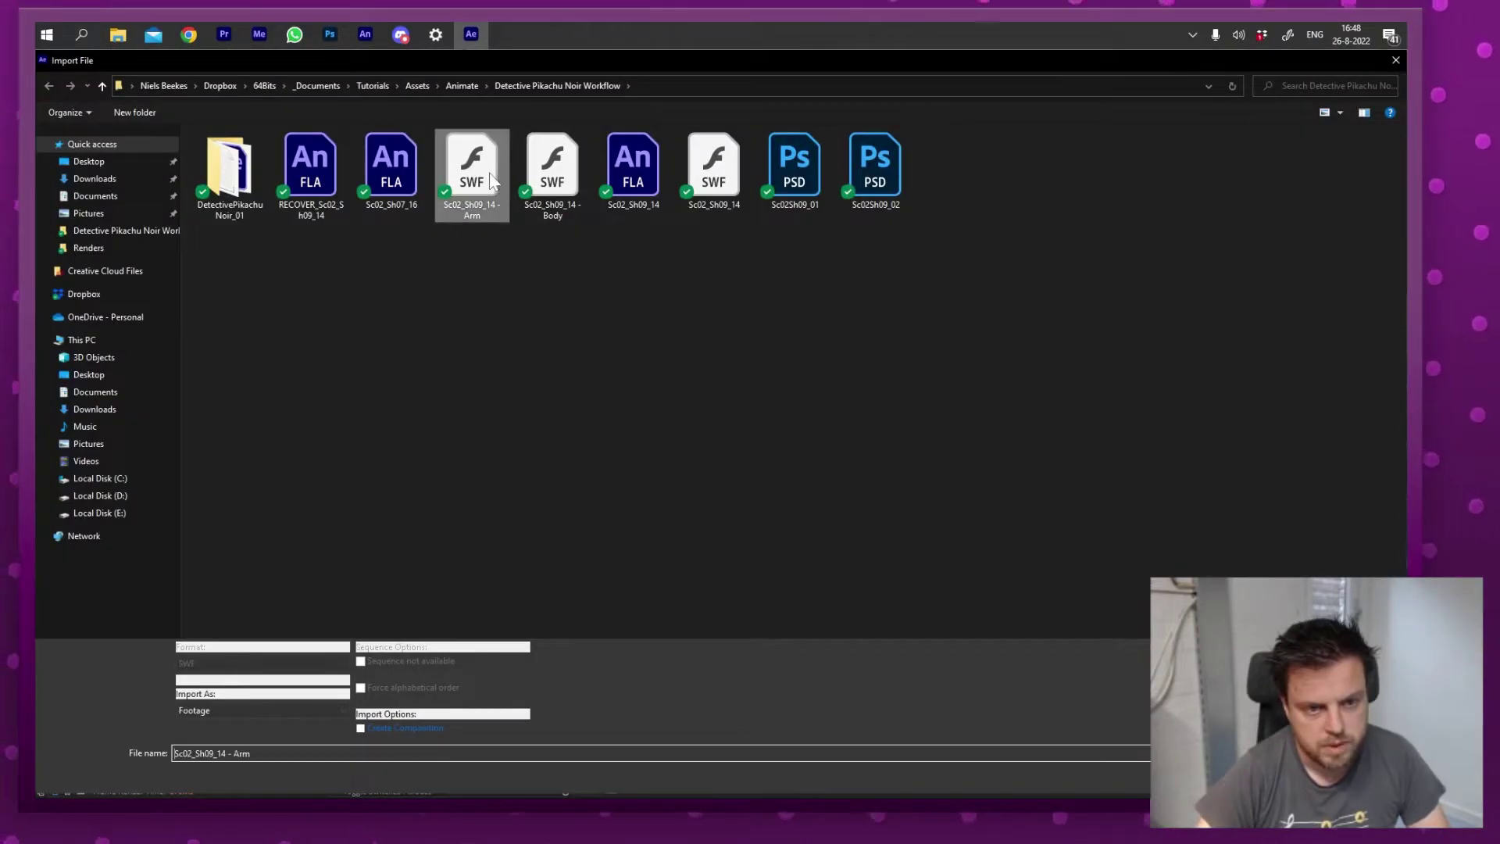
- Import the Arm and Body SWF files into After Effects and place them in the Sc02Sh09_02 composition above the hidden older character layers
left_click(552, 172, "ctrl")
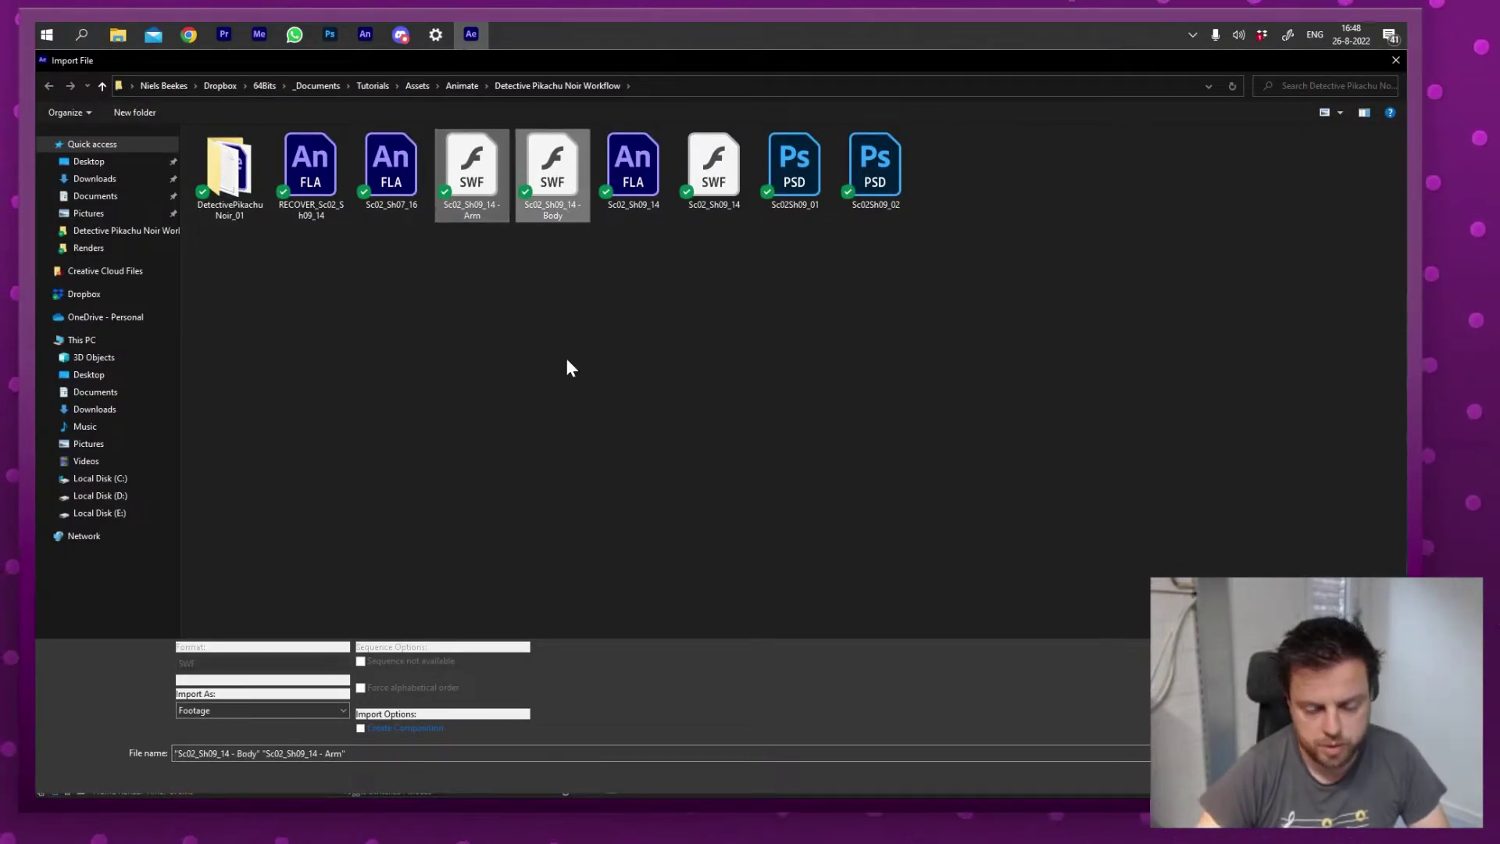
key("Return")
left_click_drag(118, 258, 200, 680)
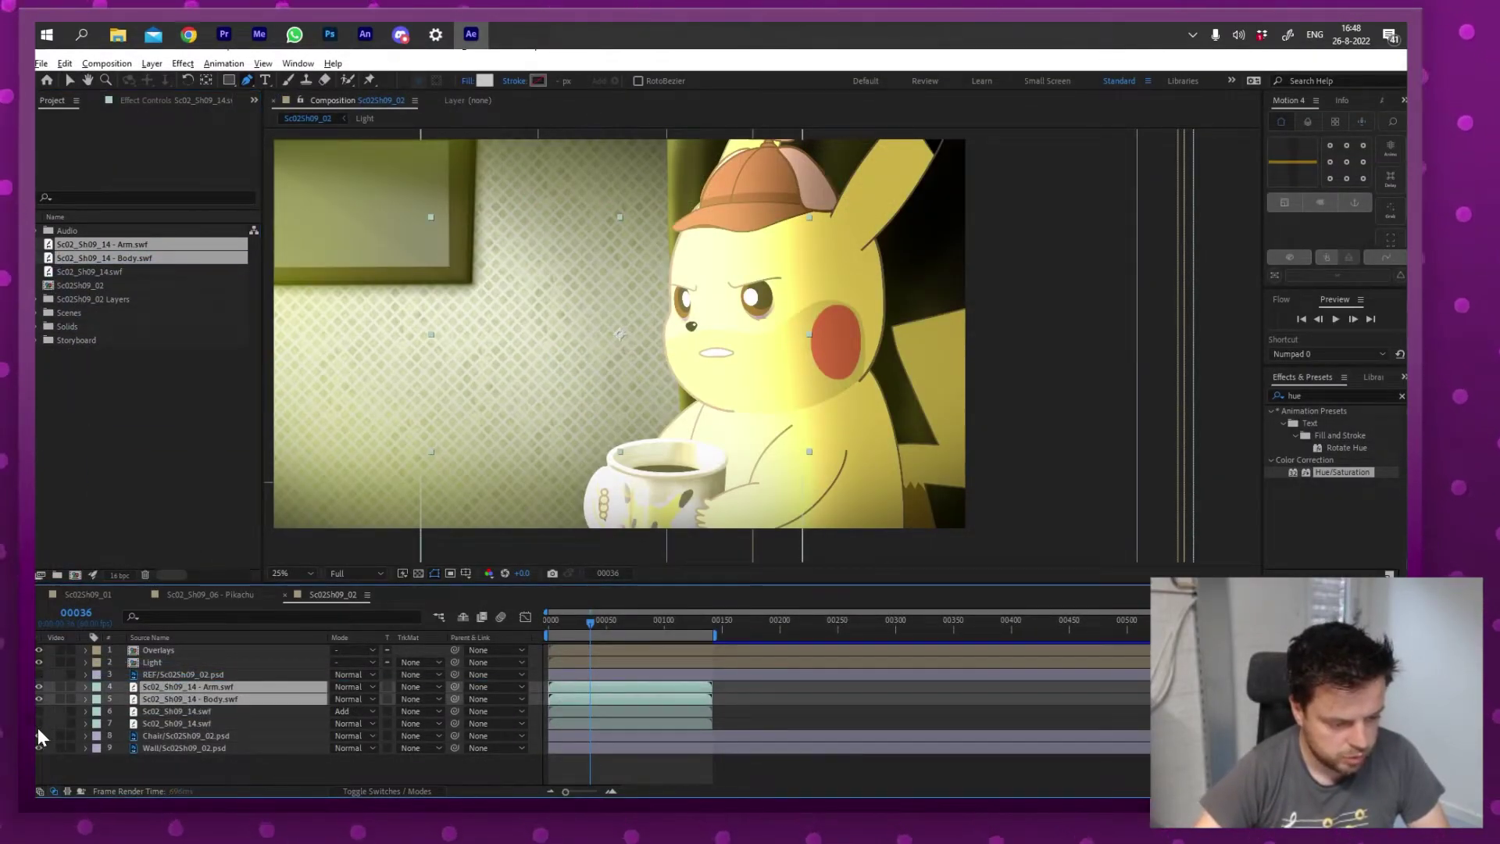
- Parent the Sc02_Sh09_14 - Arm.swf layer to the Sc02_Sh09_14 - Body.swf layer
left_click(456, 687)
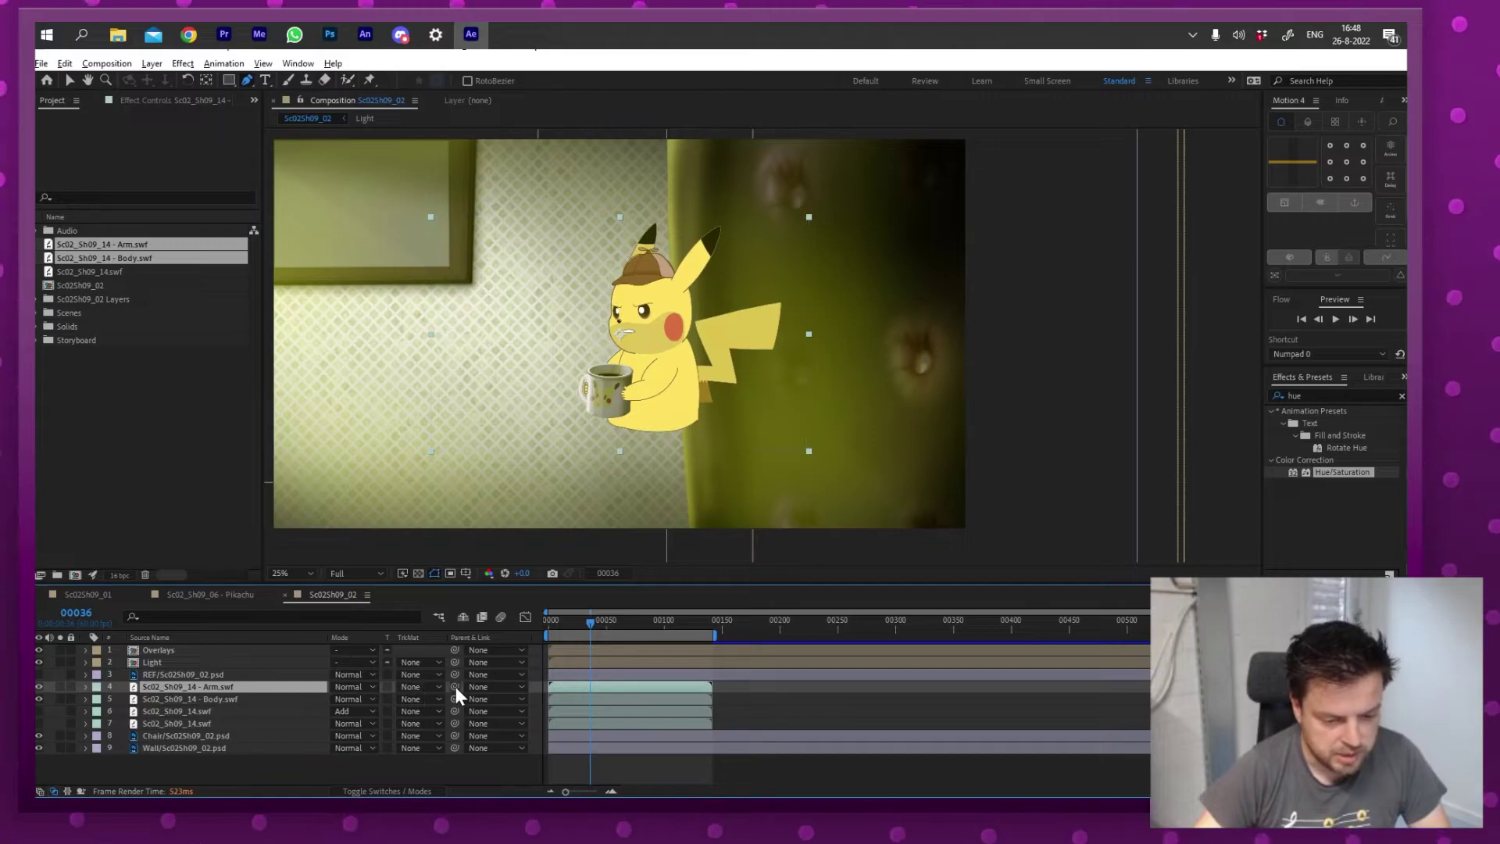
left_click_drag(451, 691, 297, 693)
left_click(297, 692)
- Set the Scale of the Sc02_Sh09_14 - Body.swf layer to 248%
key("F4")
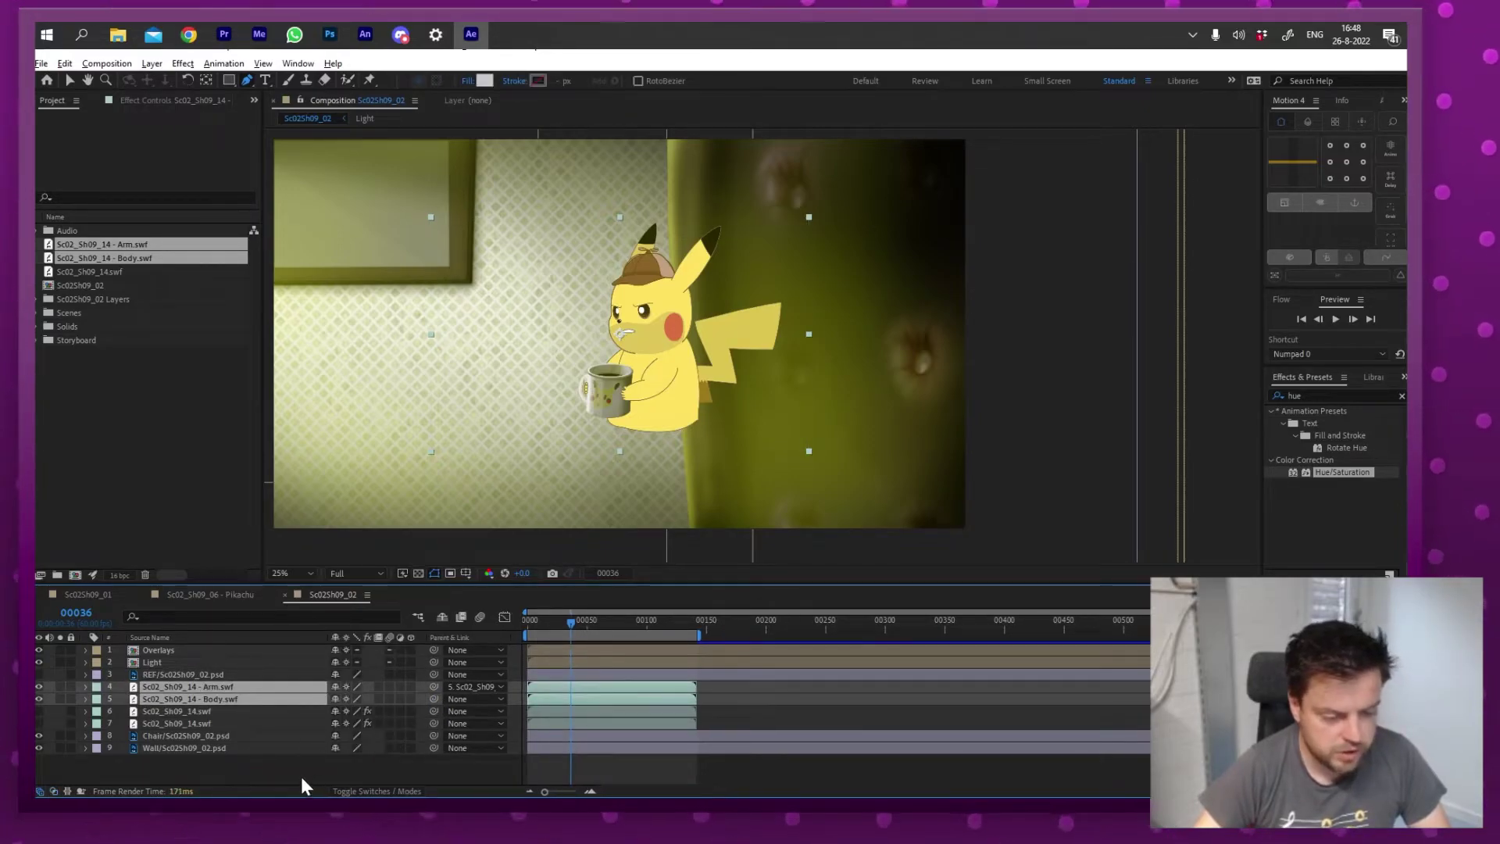
left_click(301, 773)
left_click(318, 698)
key("s")
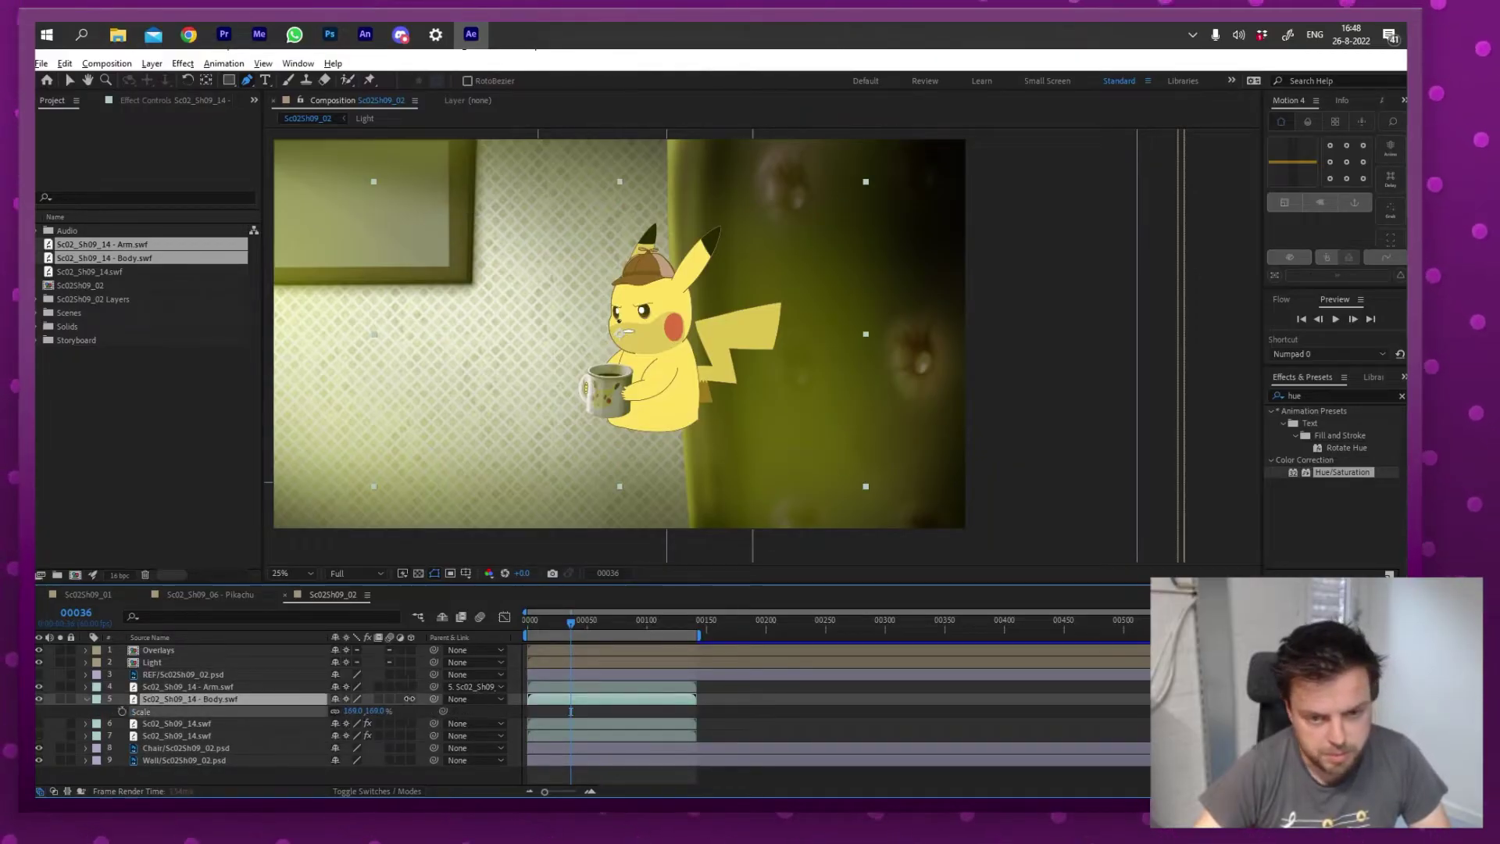
left_click_drag(352, 711, 452, 697)
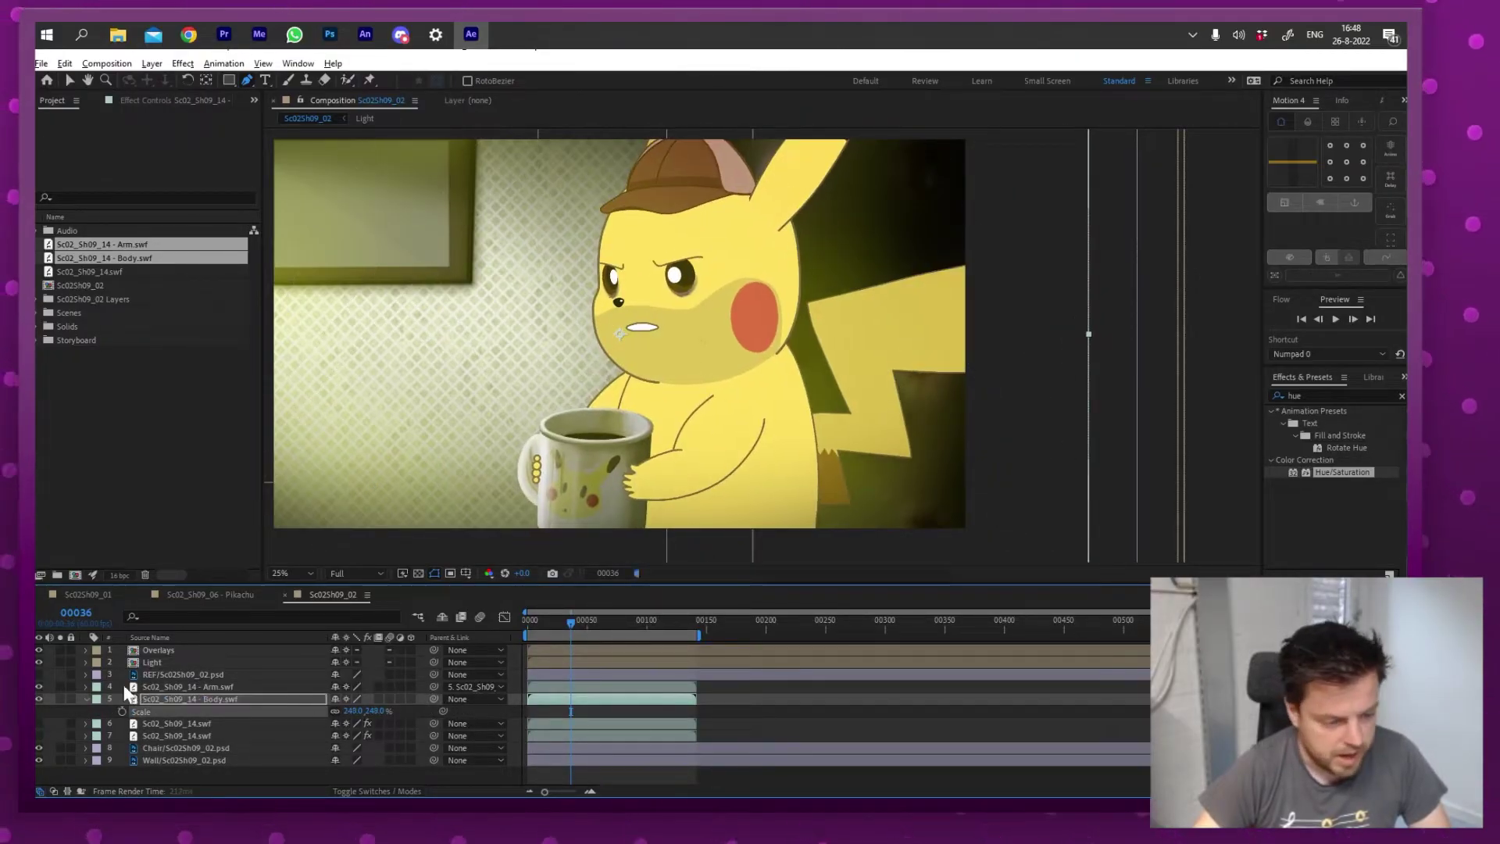
- Add a Drop Shadow layer style to the Sc02_Sh09_14 - Arm.swf layer
left_click(152, 686)
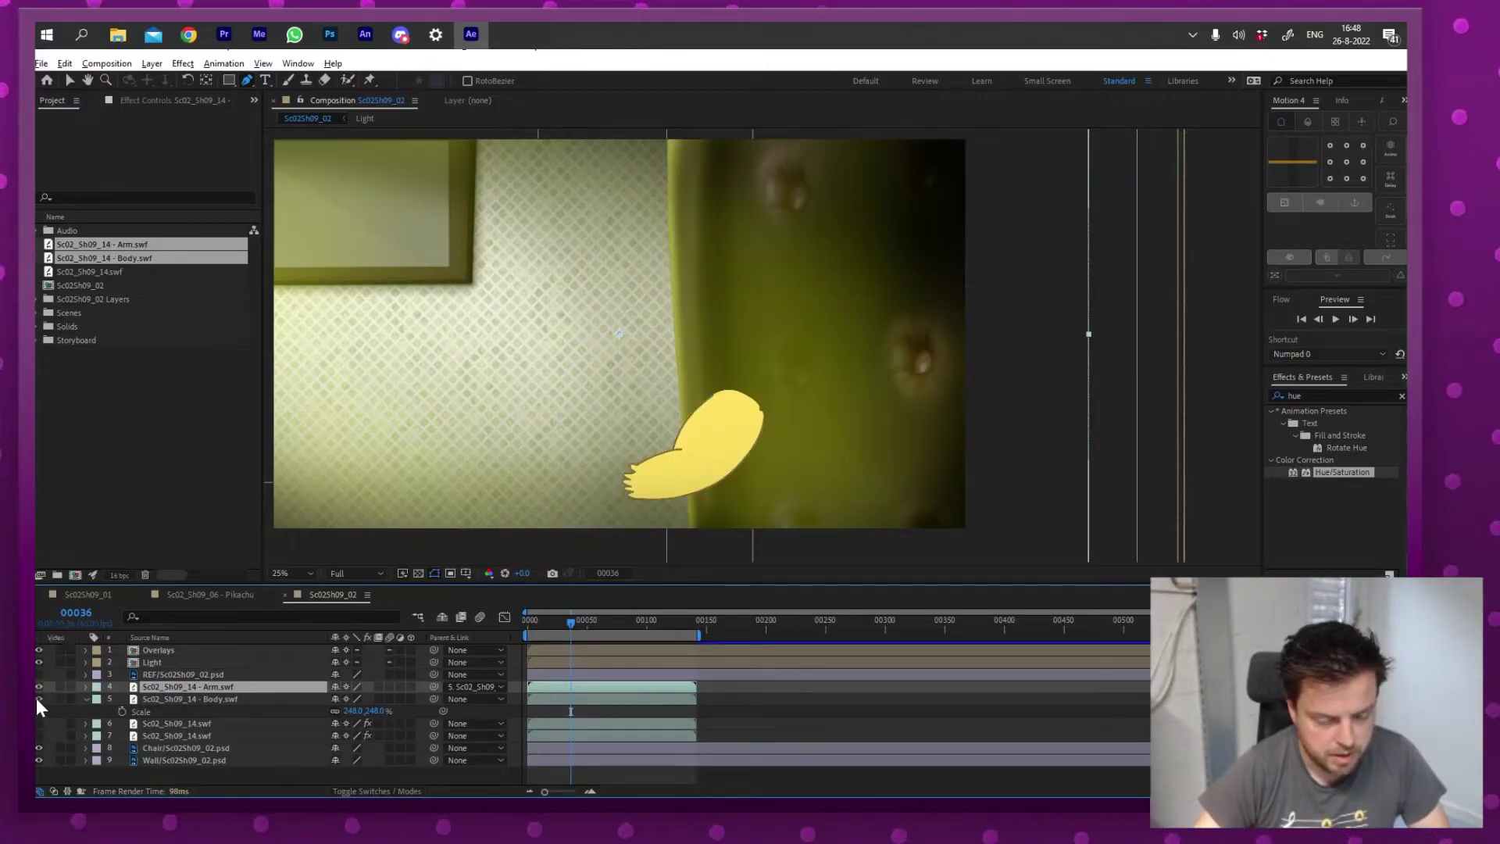
right_click(173, 688)
mouse_move(227, 459)
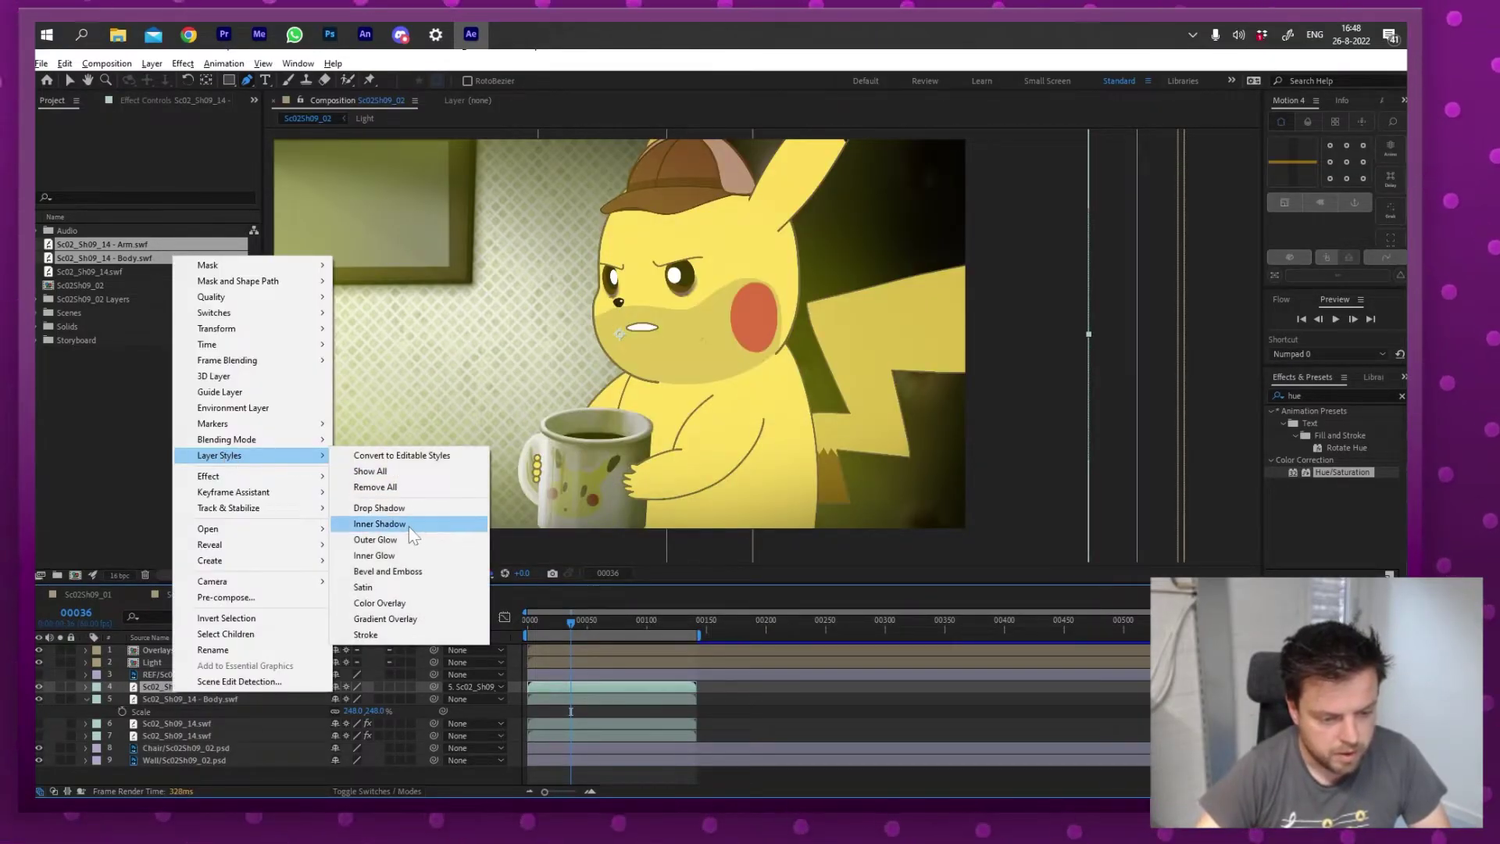
left_click(379, 508)
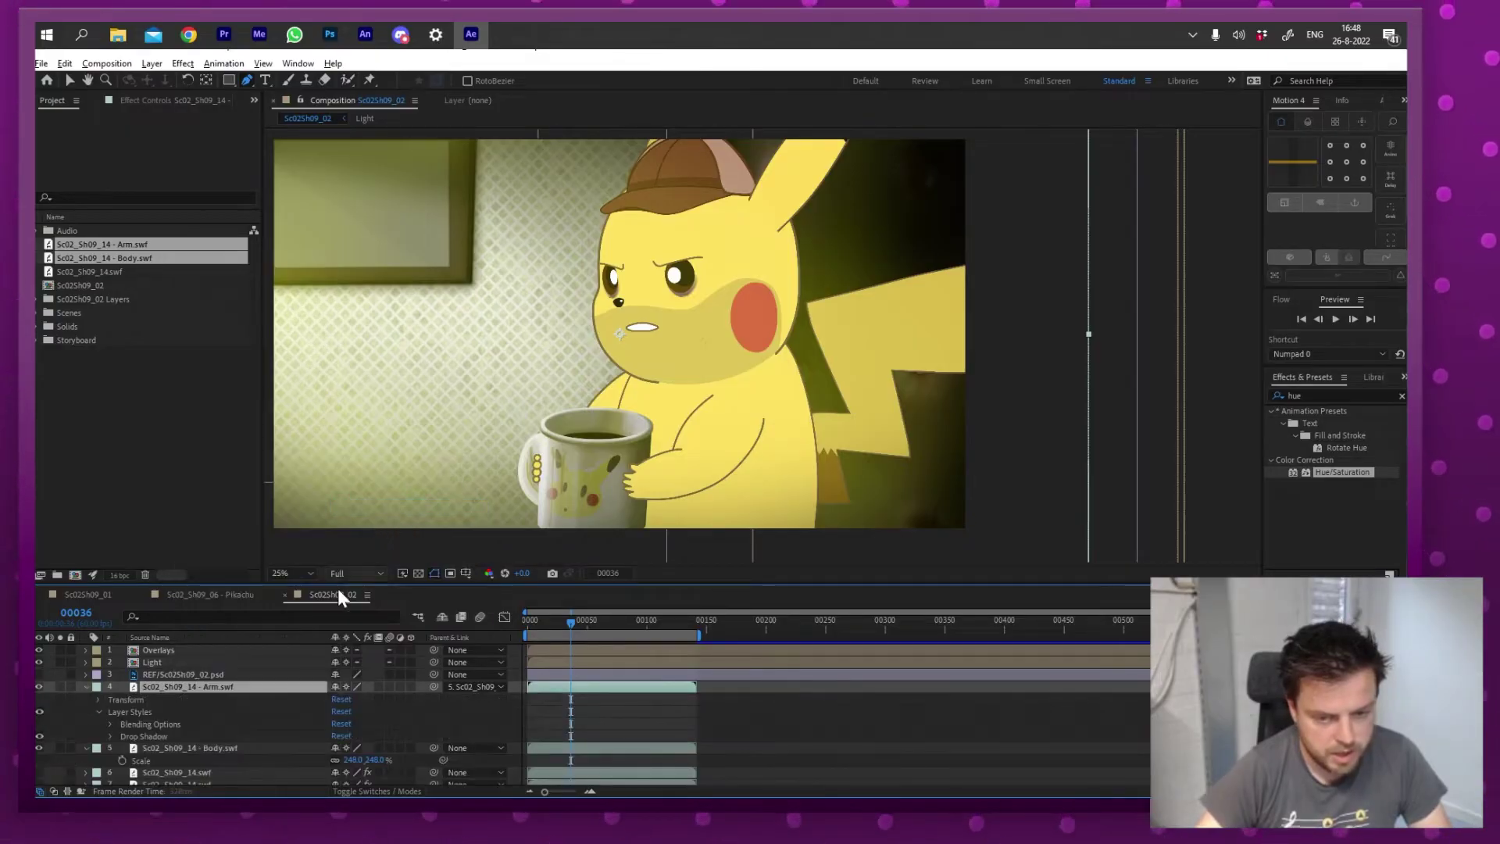
- Adjust the arm's drop shadow to an angle of 53°, a distance of about 92 and a size of 127
left_click(111, 736)
scroll(234, 719, "down", 2)
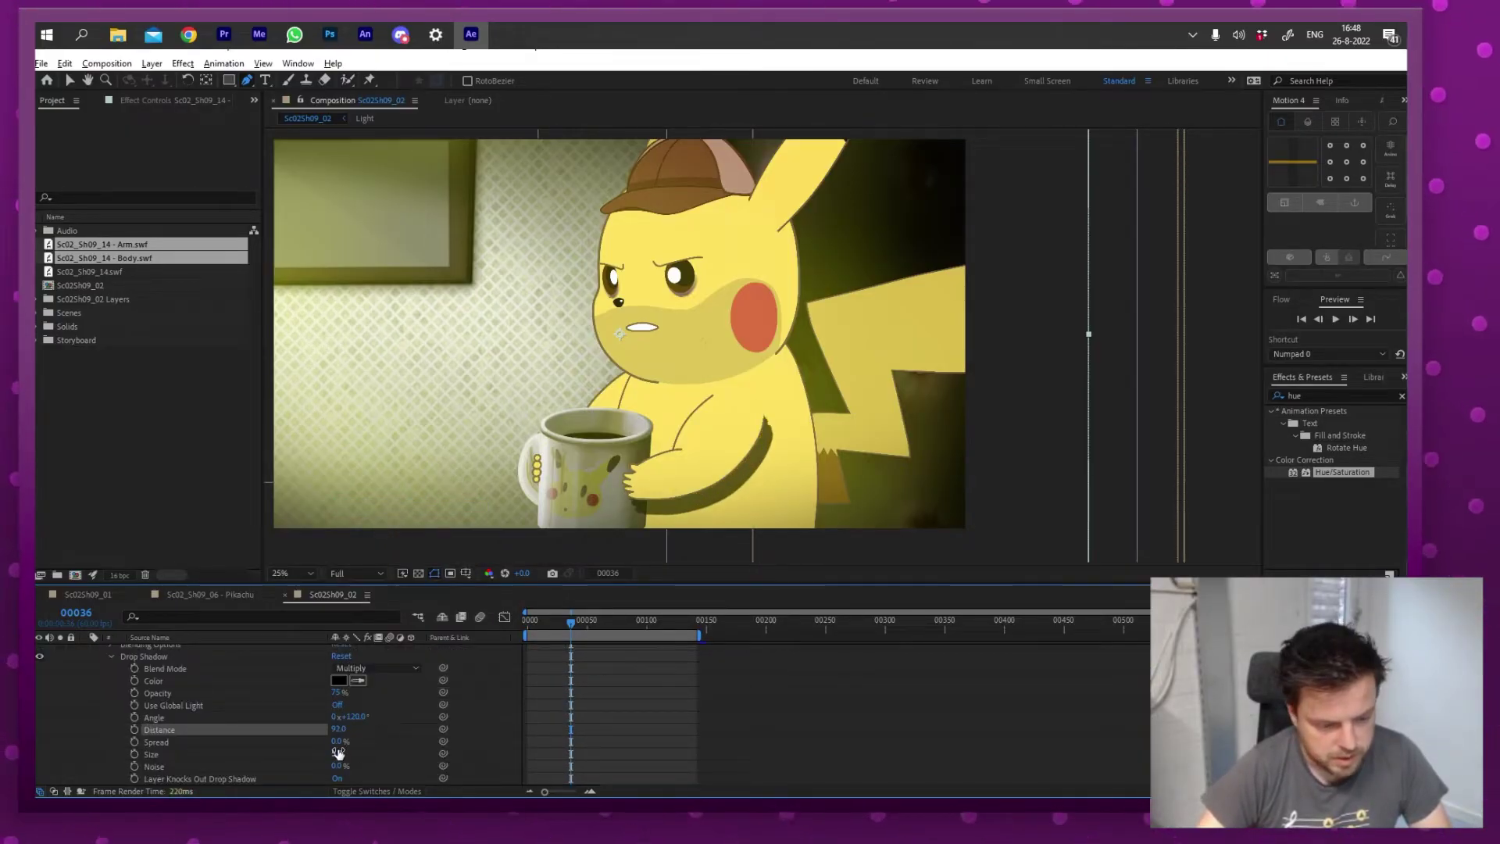
left_click_drag(364, 748, 395, 762)
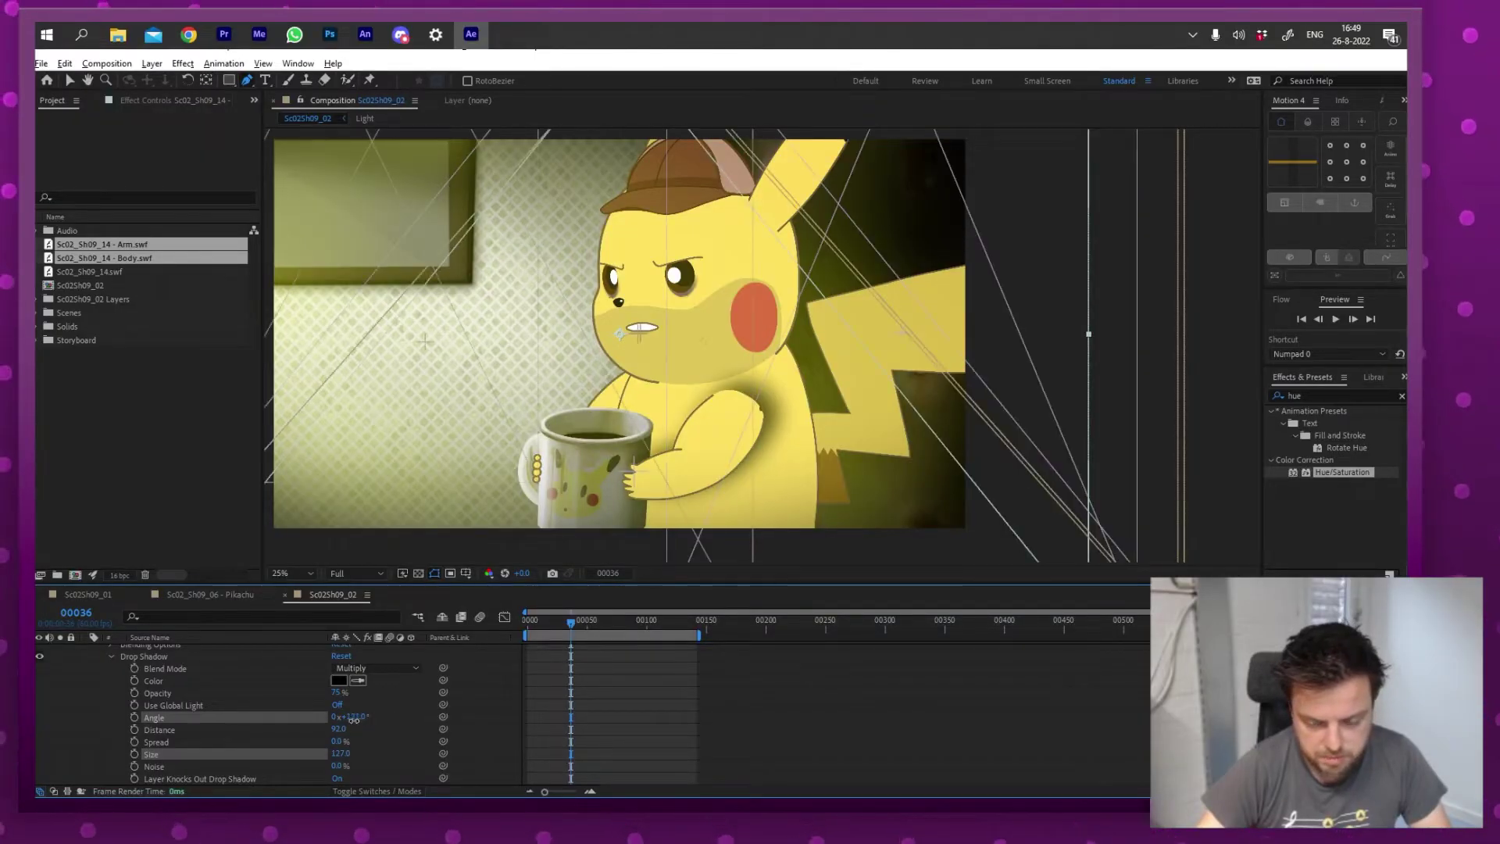
scroll(78, 693, "up", 2)
- Compare the arm with and without its drop shadow, and view the result at frame 29
left_click(39, 717)
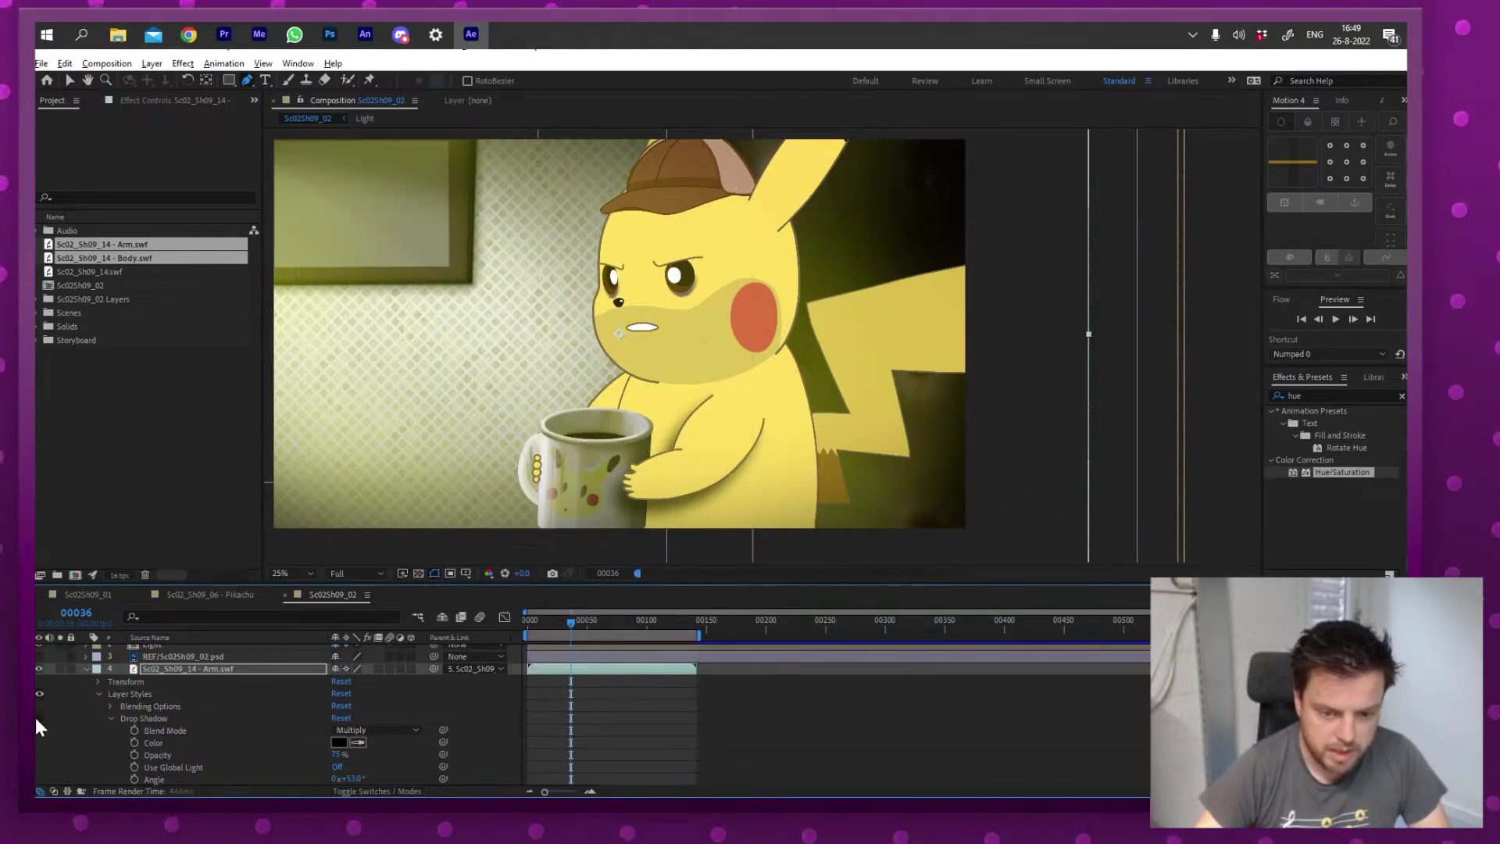
left_click(36, 718)
left_click(36, 718)
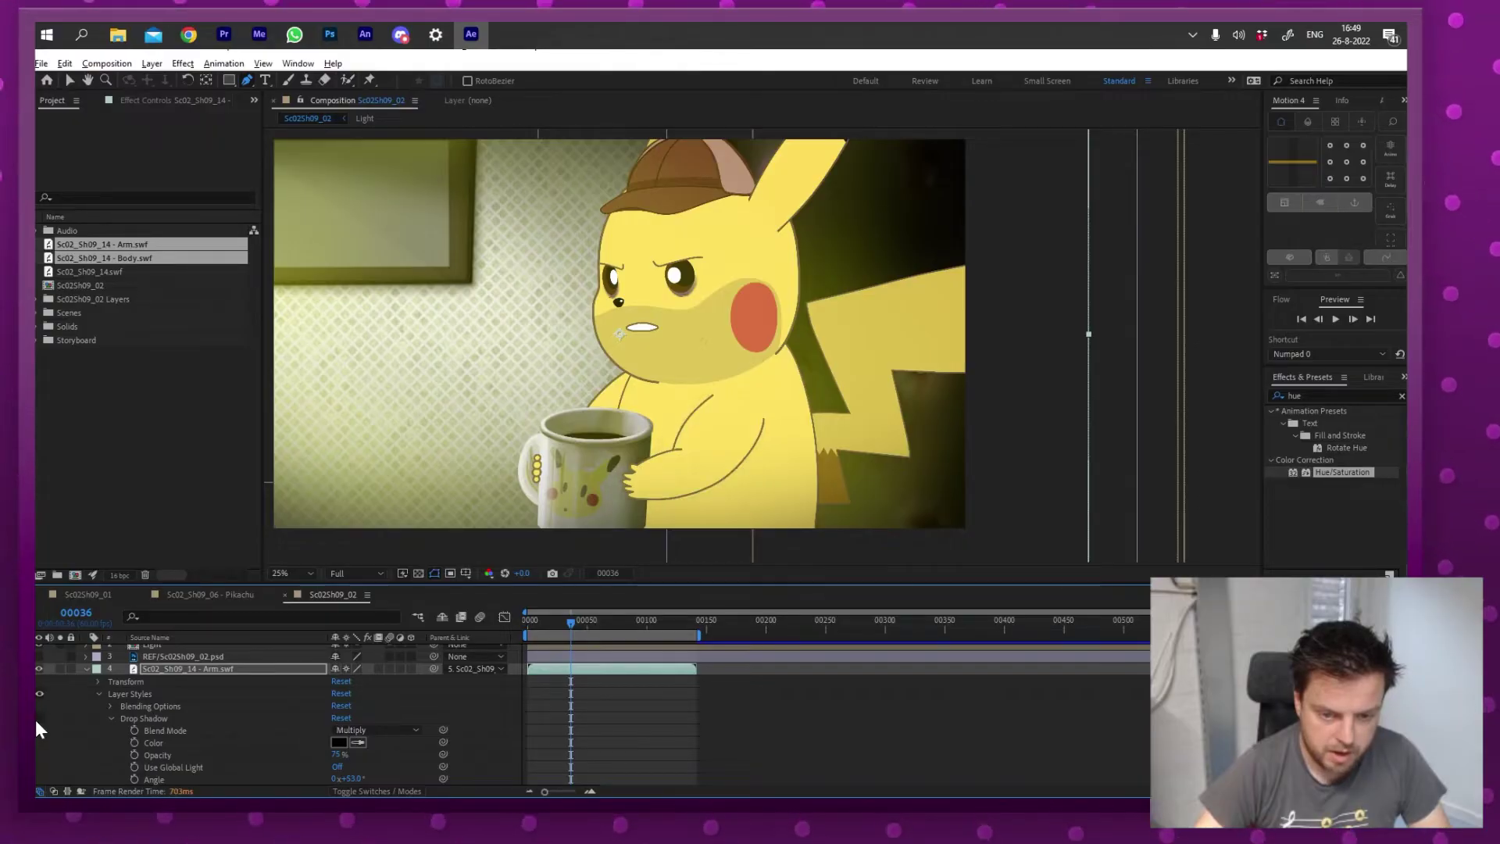
left_click(36, 718)
left_click(561, 621)
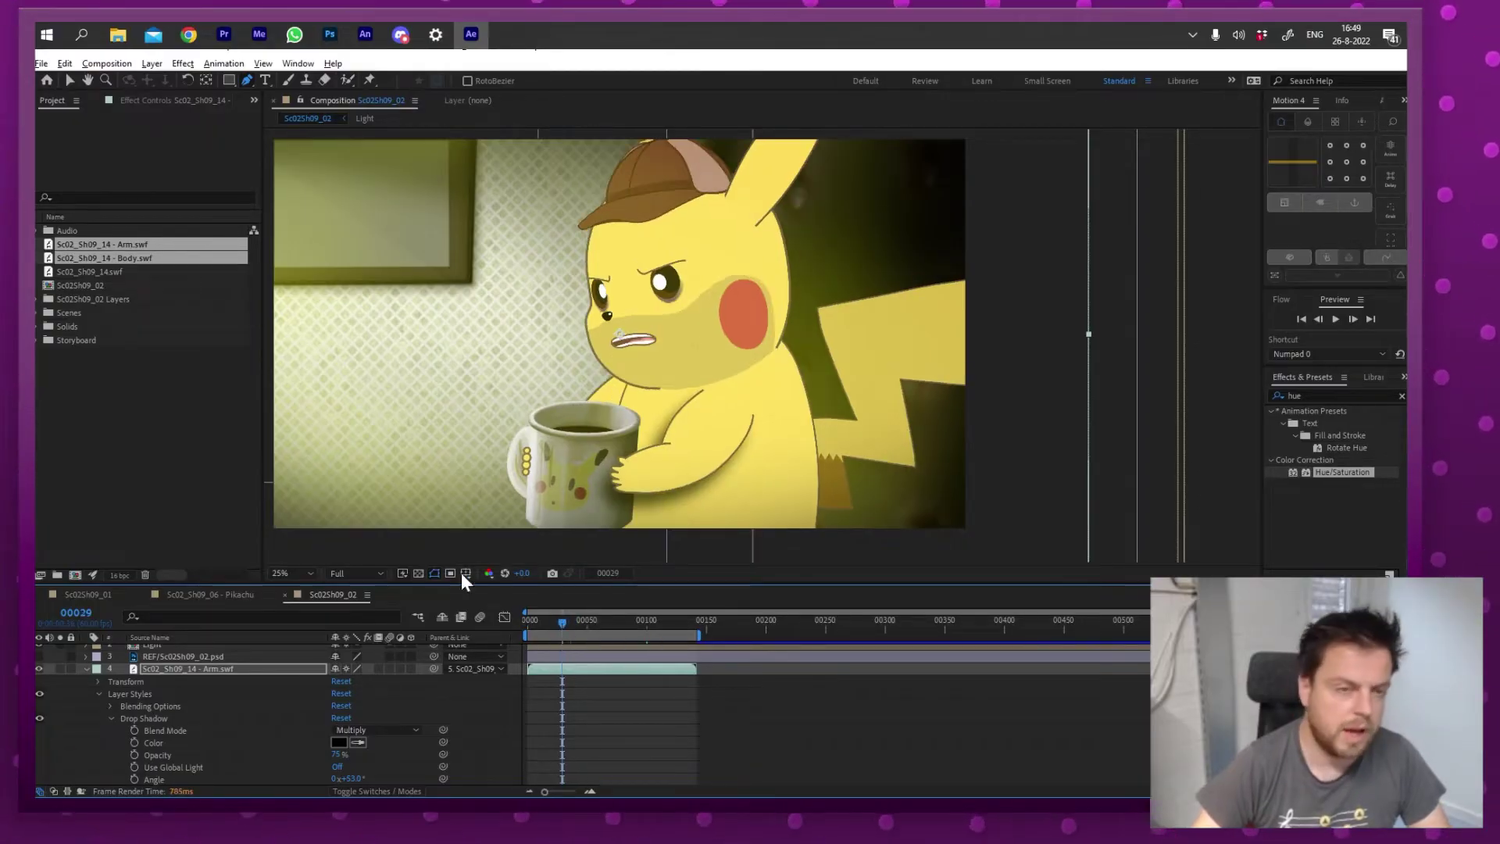
- Switch to Animate, restore the Fingers through B_Arm layers of DetPika to normal visible layers, and return to the main scene
left_click(364, 34)
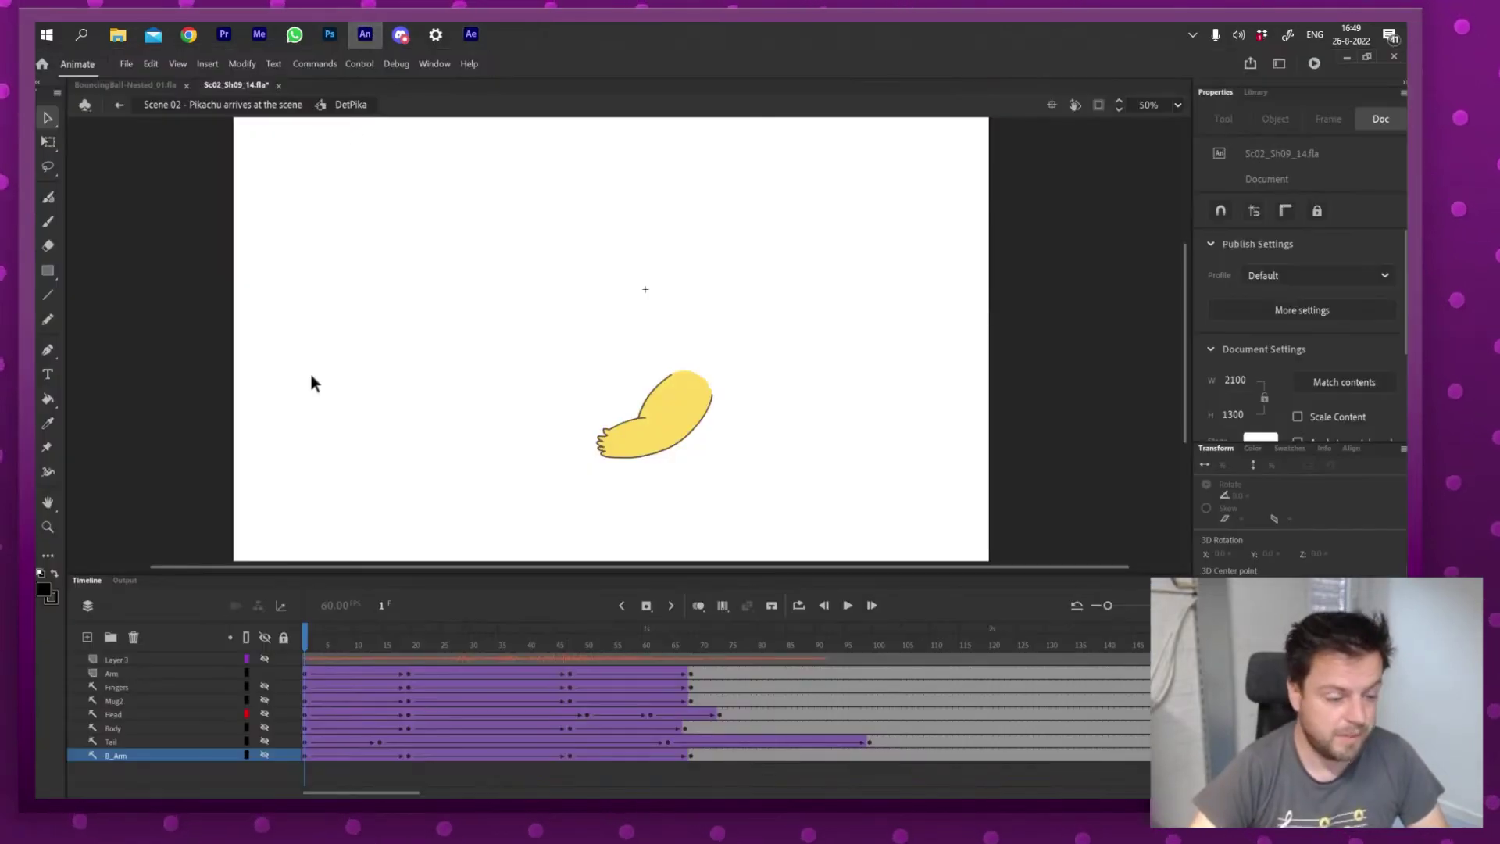
left_click(126, 672)
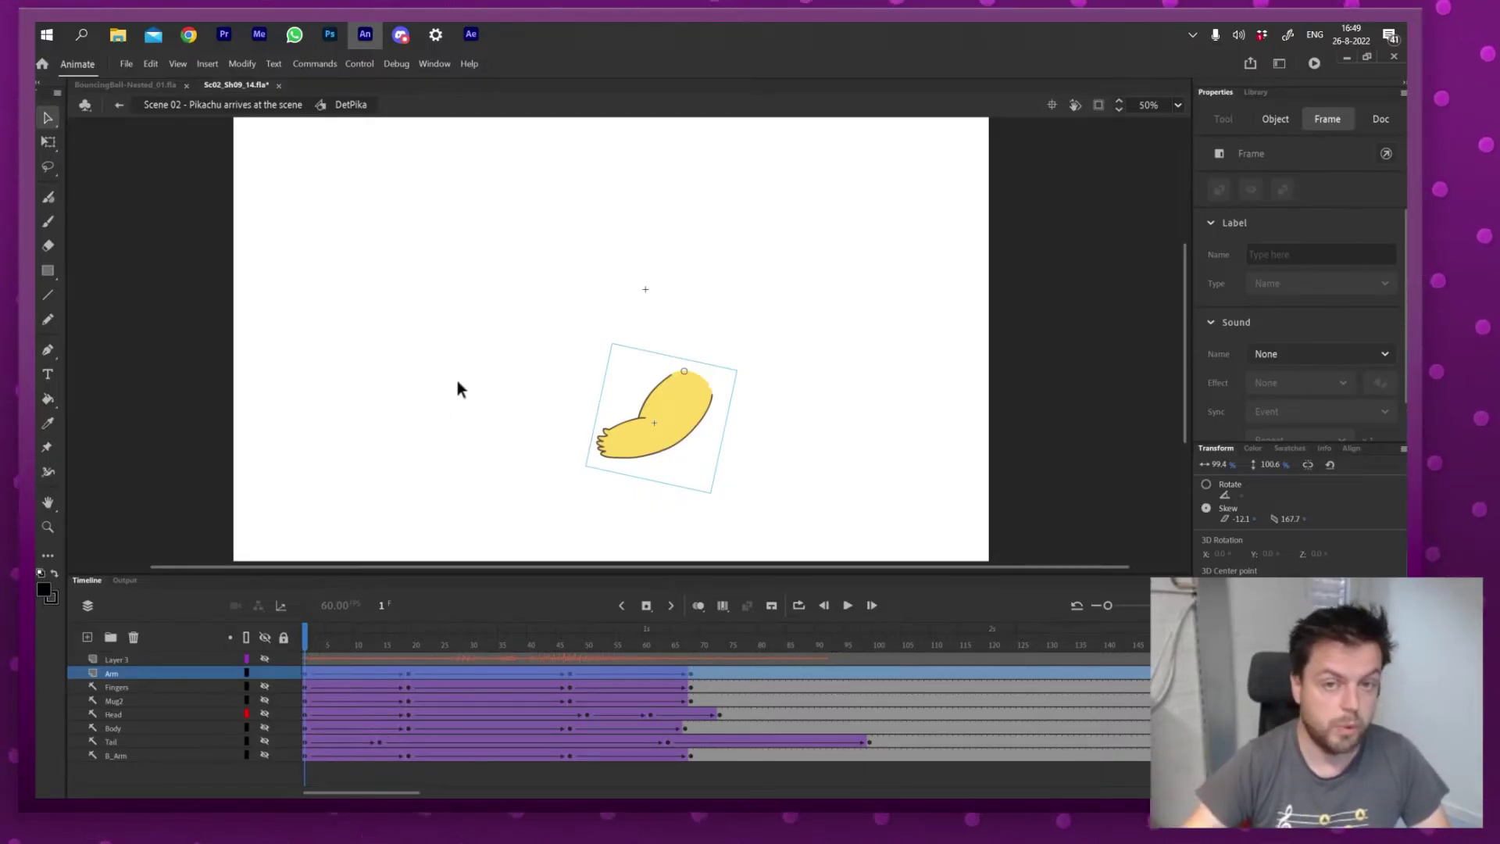
left_click_drag(117, 686, 157, 756)
right_click(146, 714)
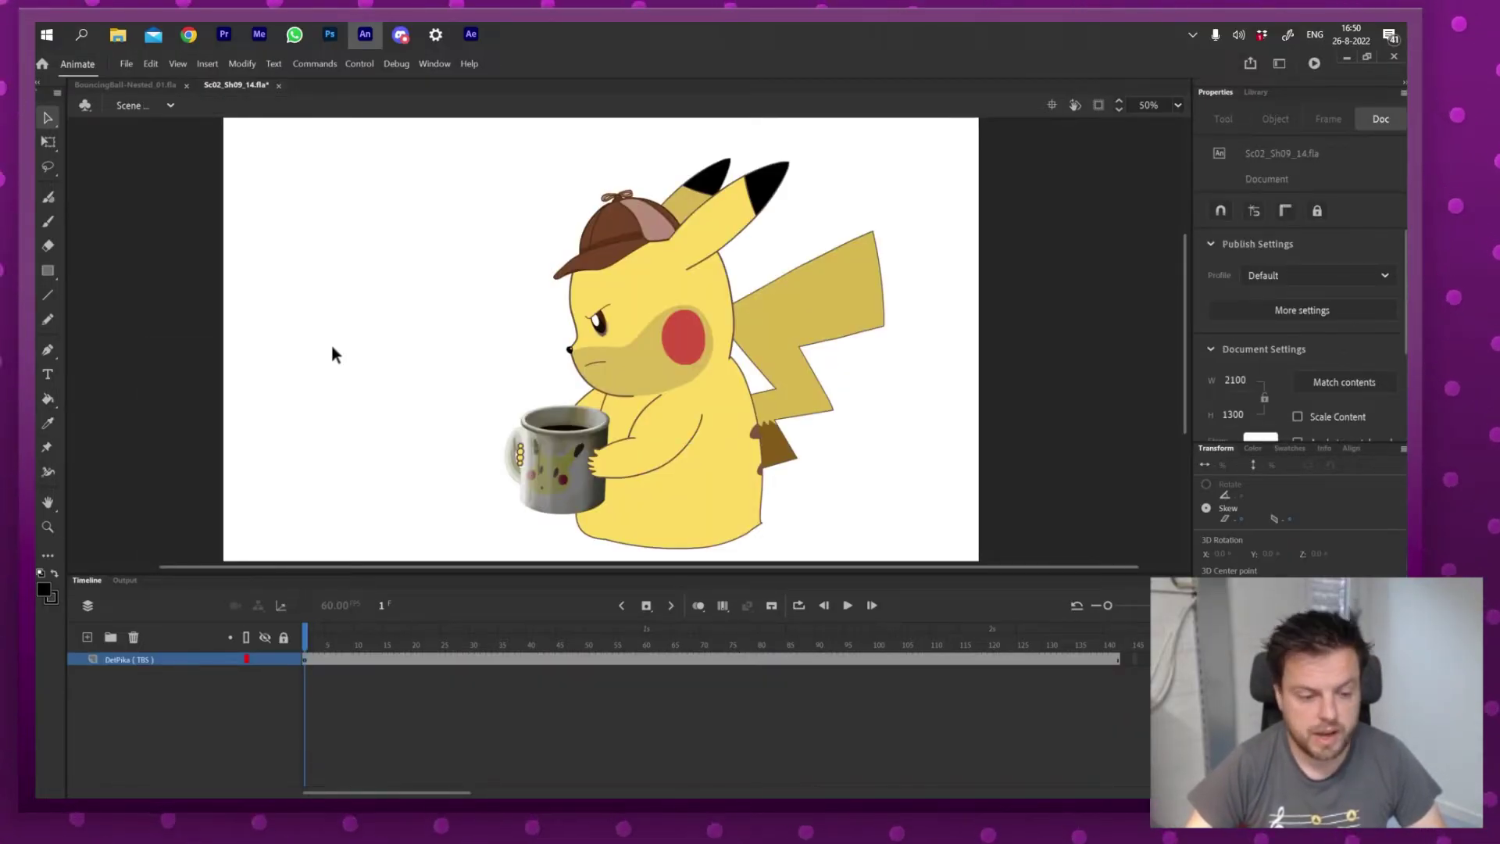
- Change the instance behavior of the DetPika symbol on the stage from Graphic to Movie Clip
left_click(695, 296)
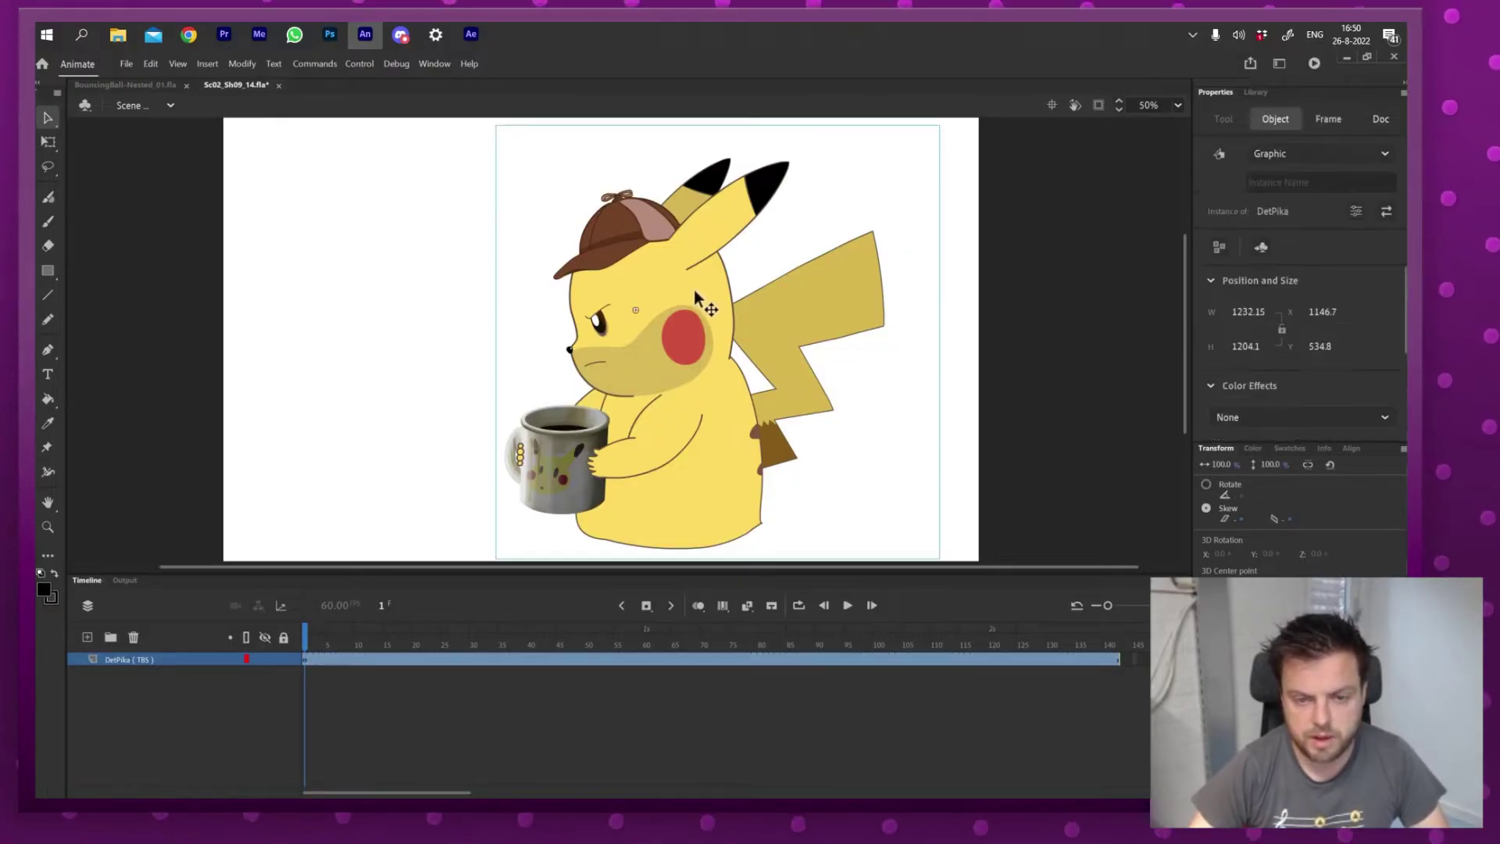
left_click(1295, 152)
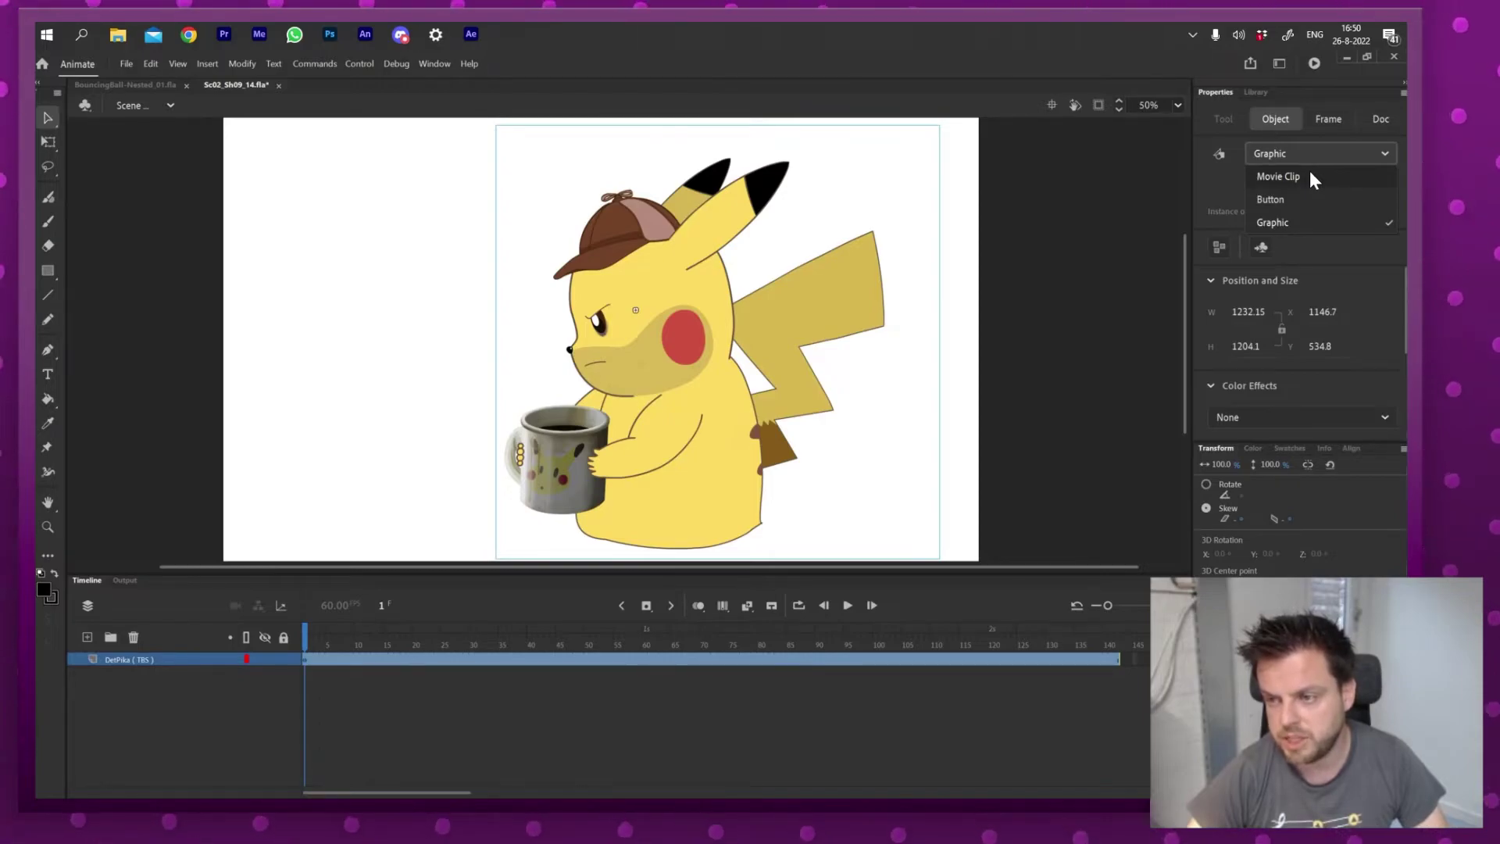
left_click(1310, 173)
- Scrub the scene timeline to frames 79, 57 and 67, reselecting the DetPika Movie Clip instance, to check how its animation displays
left_click_drag(305, 642, 749, 642)
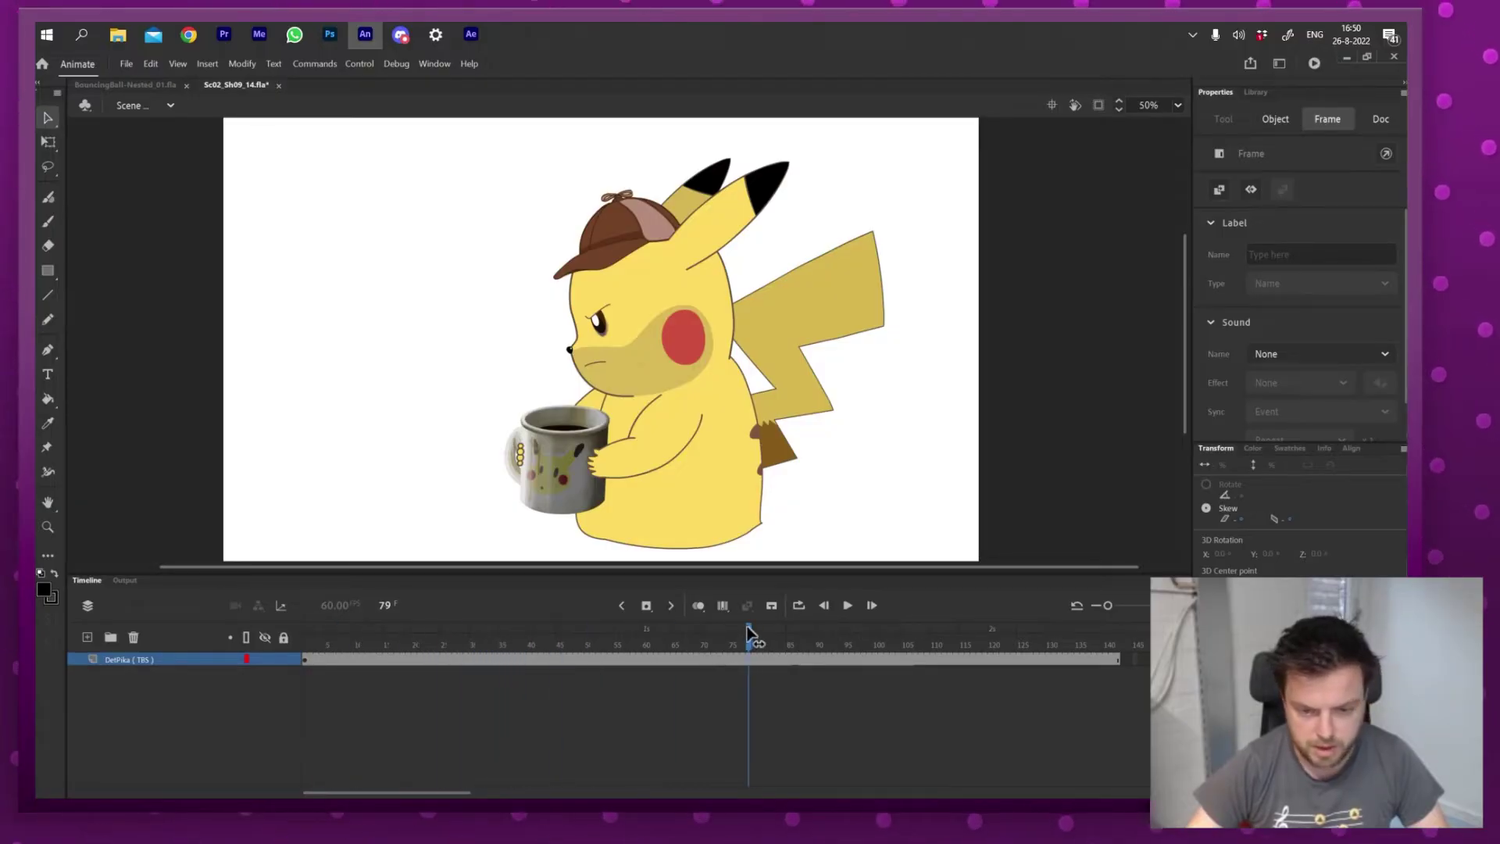
left_click(796, 435)
left_click_drag(468, 642, 627, 642)
left_click(781, 437)
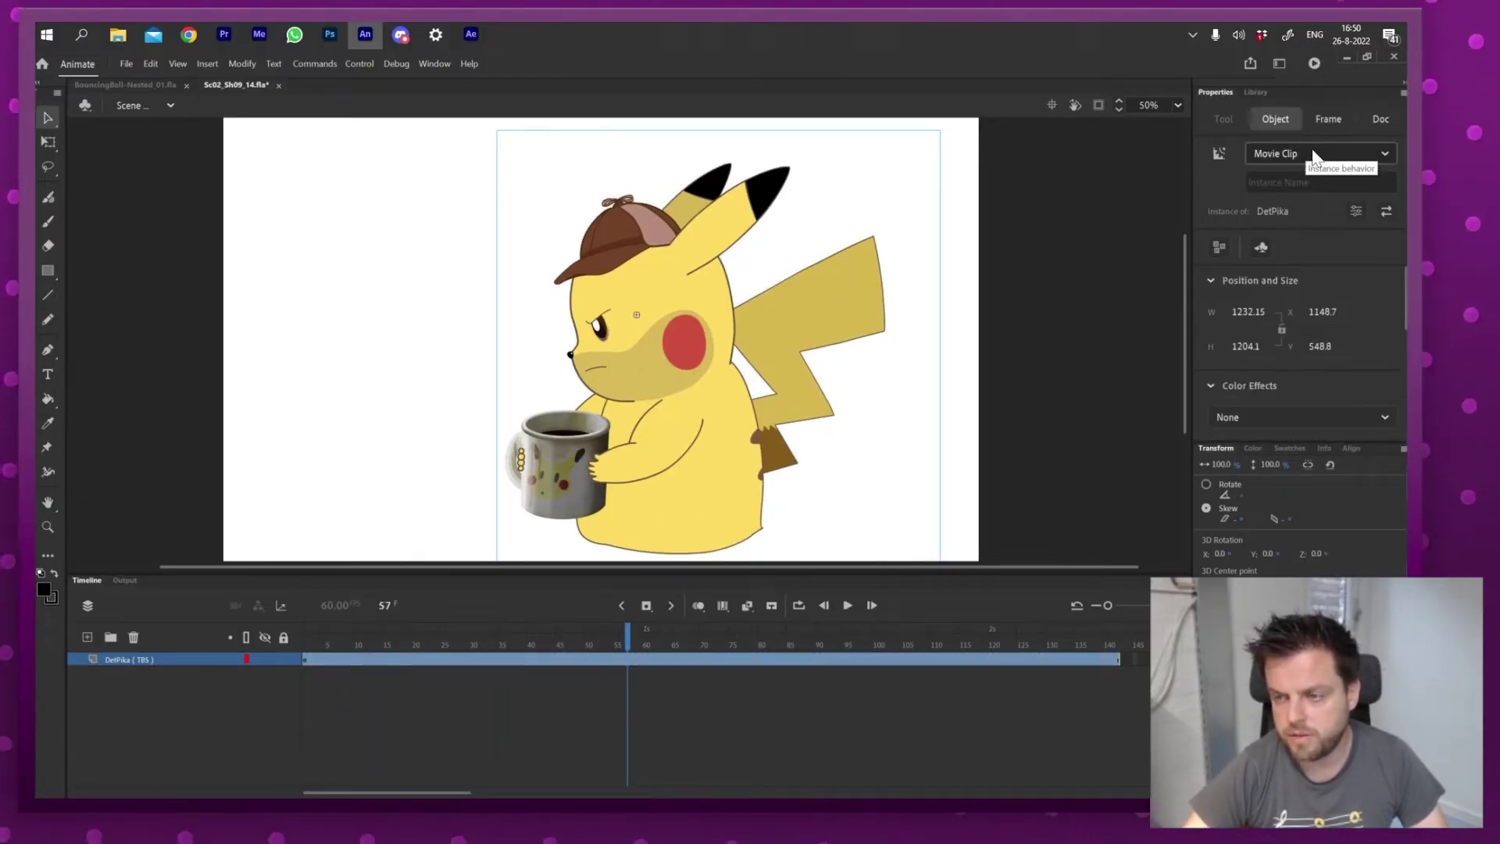
left_click_drag(490, 642, 681, 632)
left_click(1123, 278)
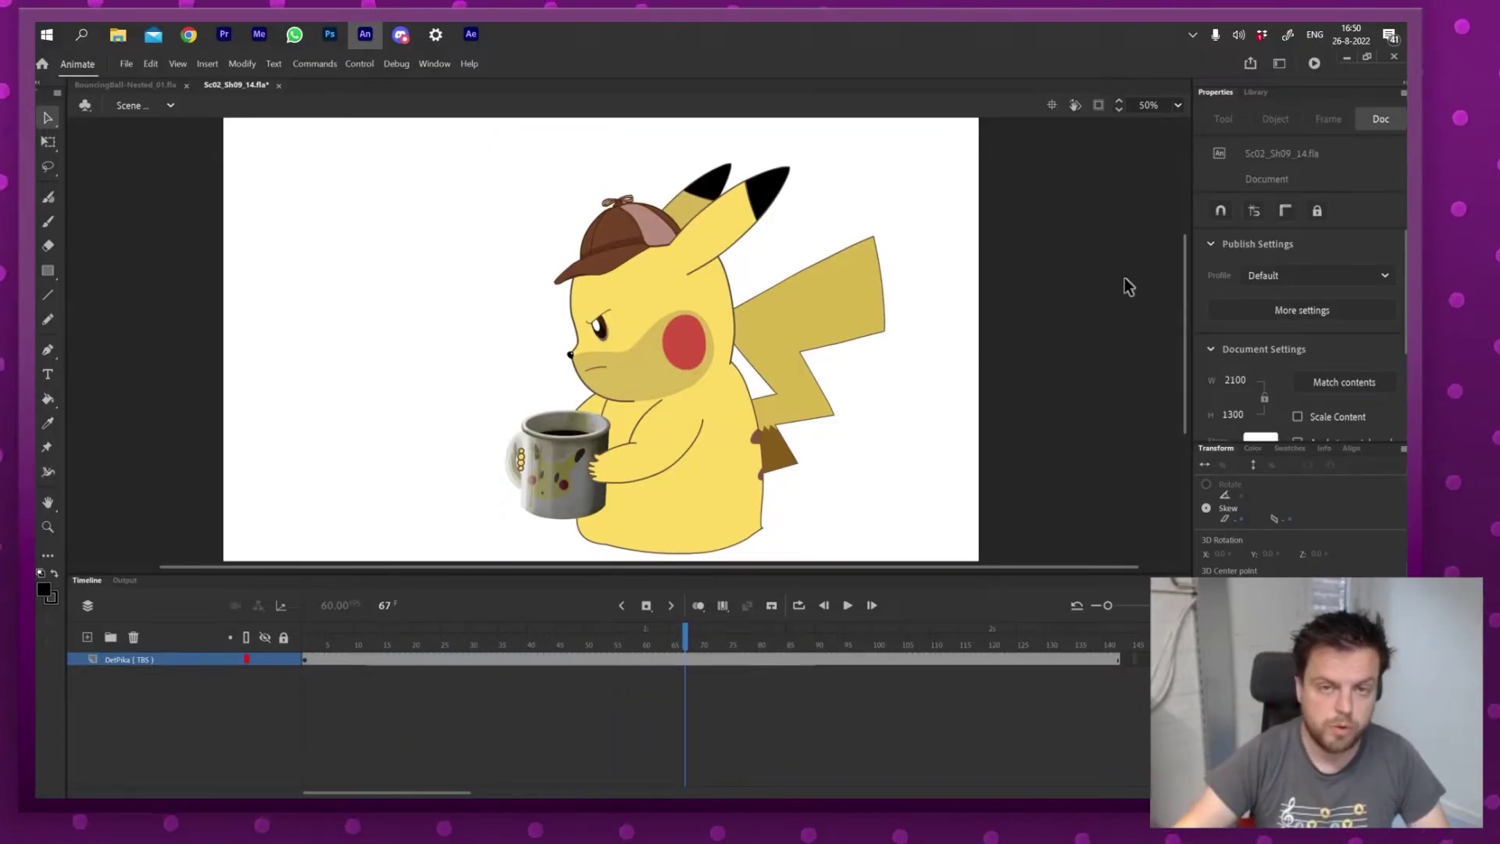
- Set the DetPika instance's behavior back to Graphic and scrub the scene timeline to frames 98, 79 and 58 to check its animation
left_click(859, 420)
left_click(1300, 153)
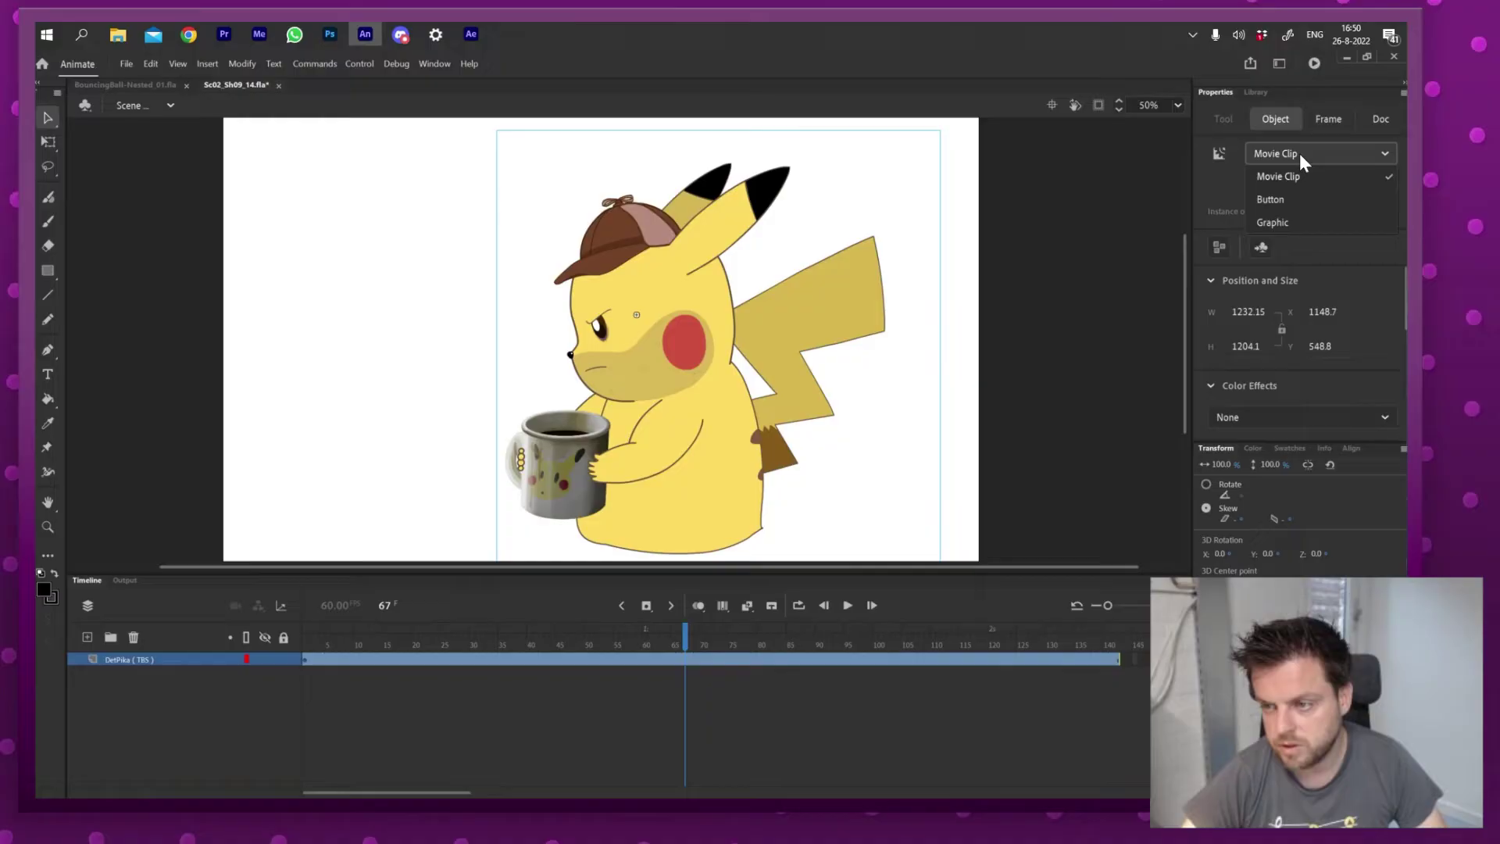
left_click(1292, 221)
left_click_drag(419, 640, 588, 622)
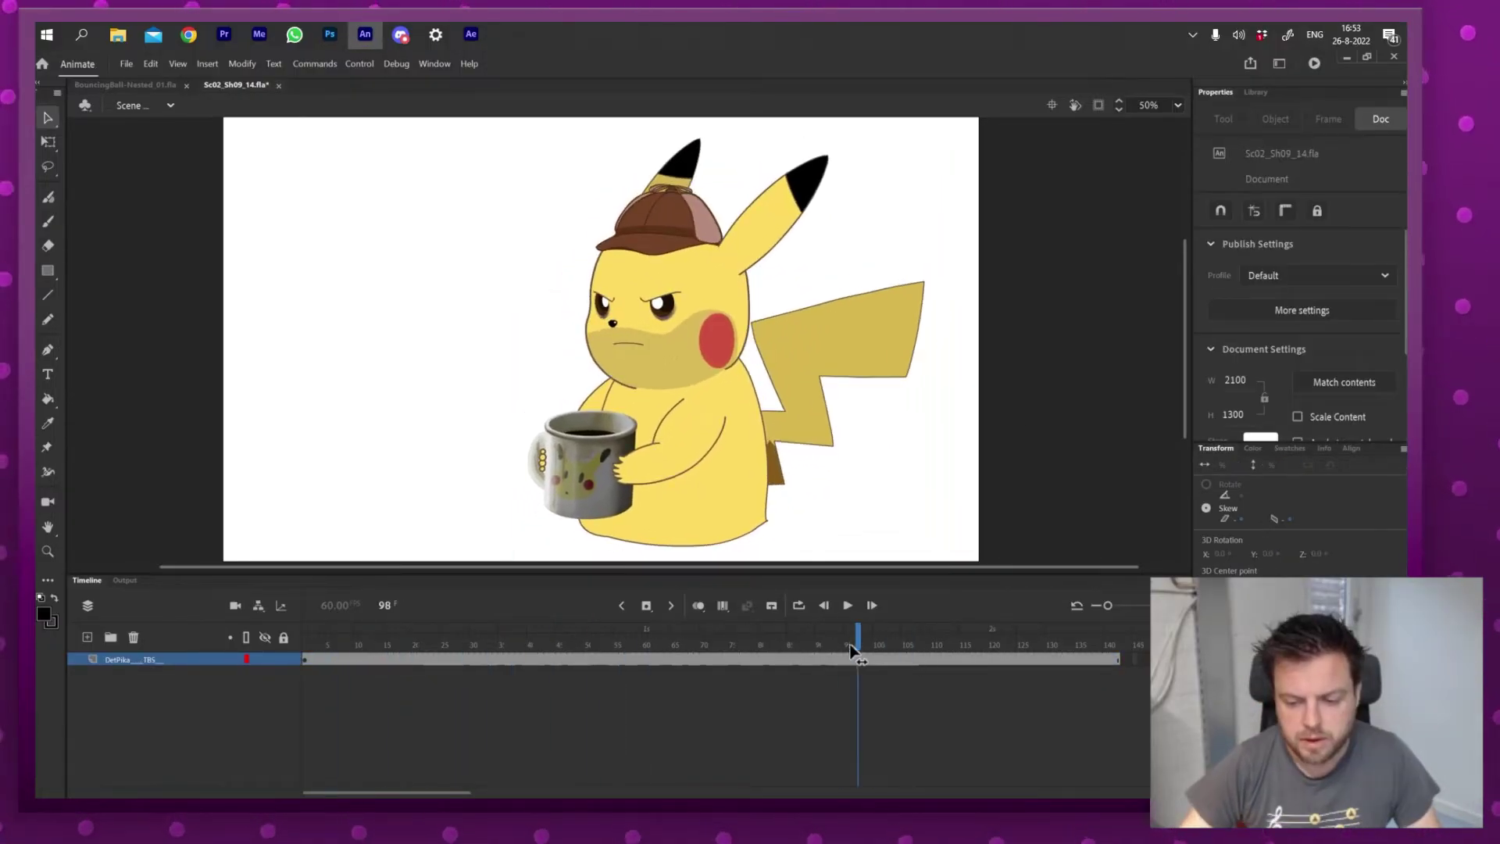
left_click_drag(485, 634, 751, 648)
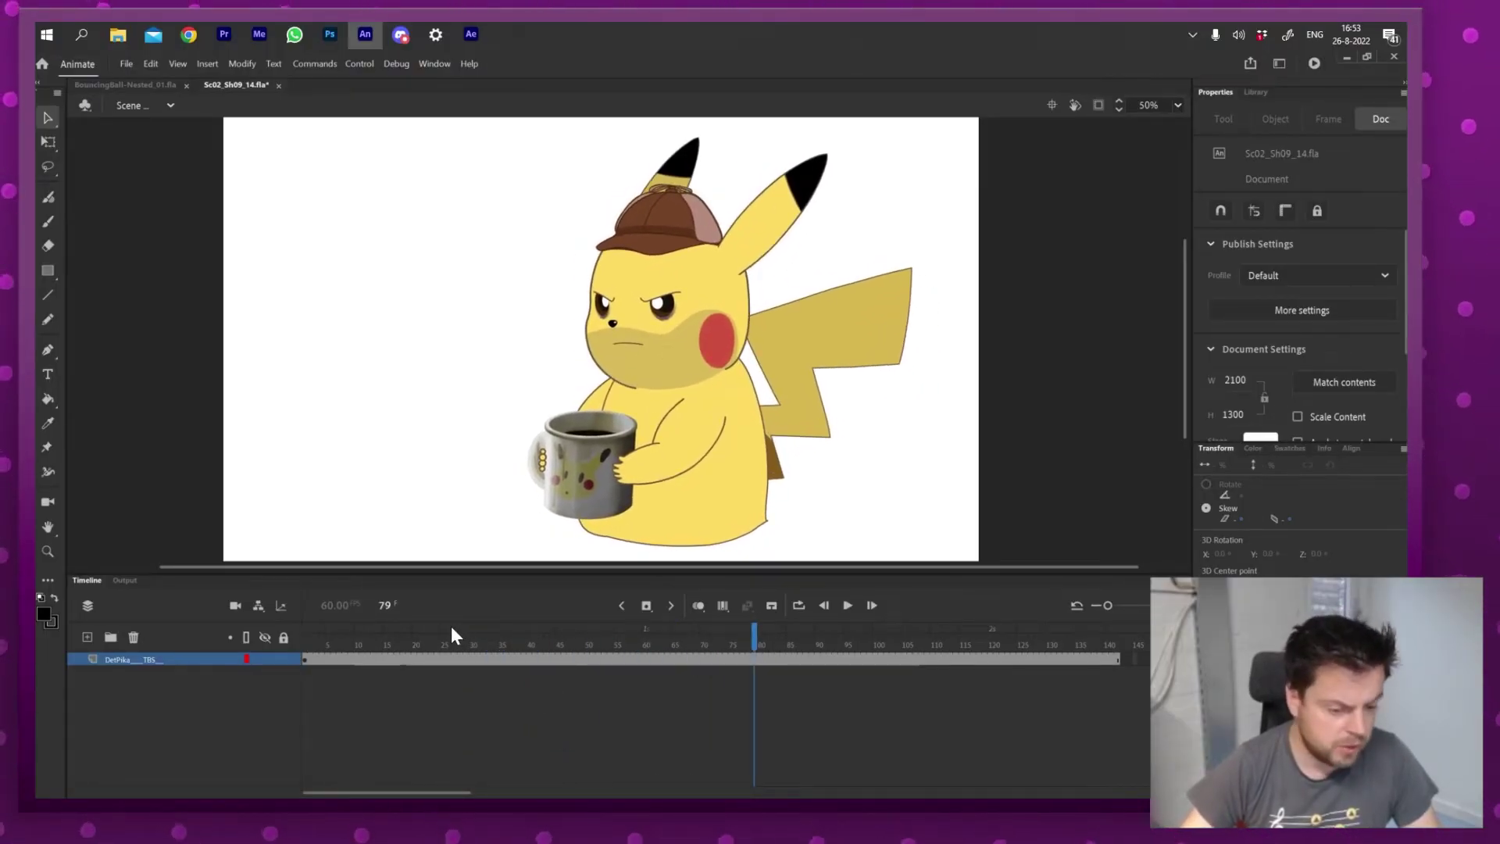
left_click_drag(452, 634, 633, 635)
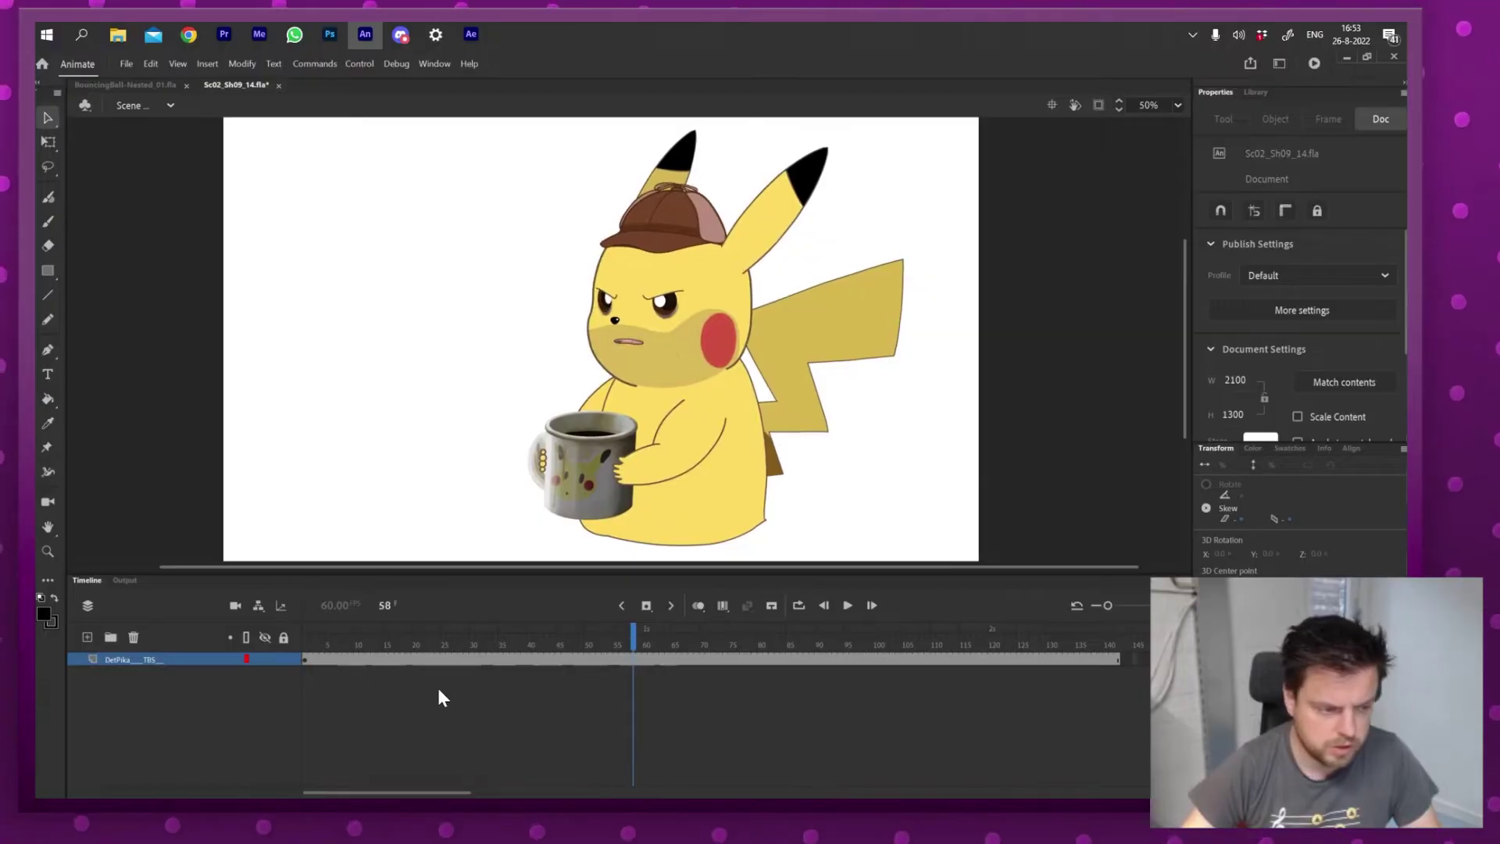
- Add a camera to the Animate scene, set its zoom to 102 %, and move the playhead to frame 45
key("alt+Tab")
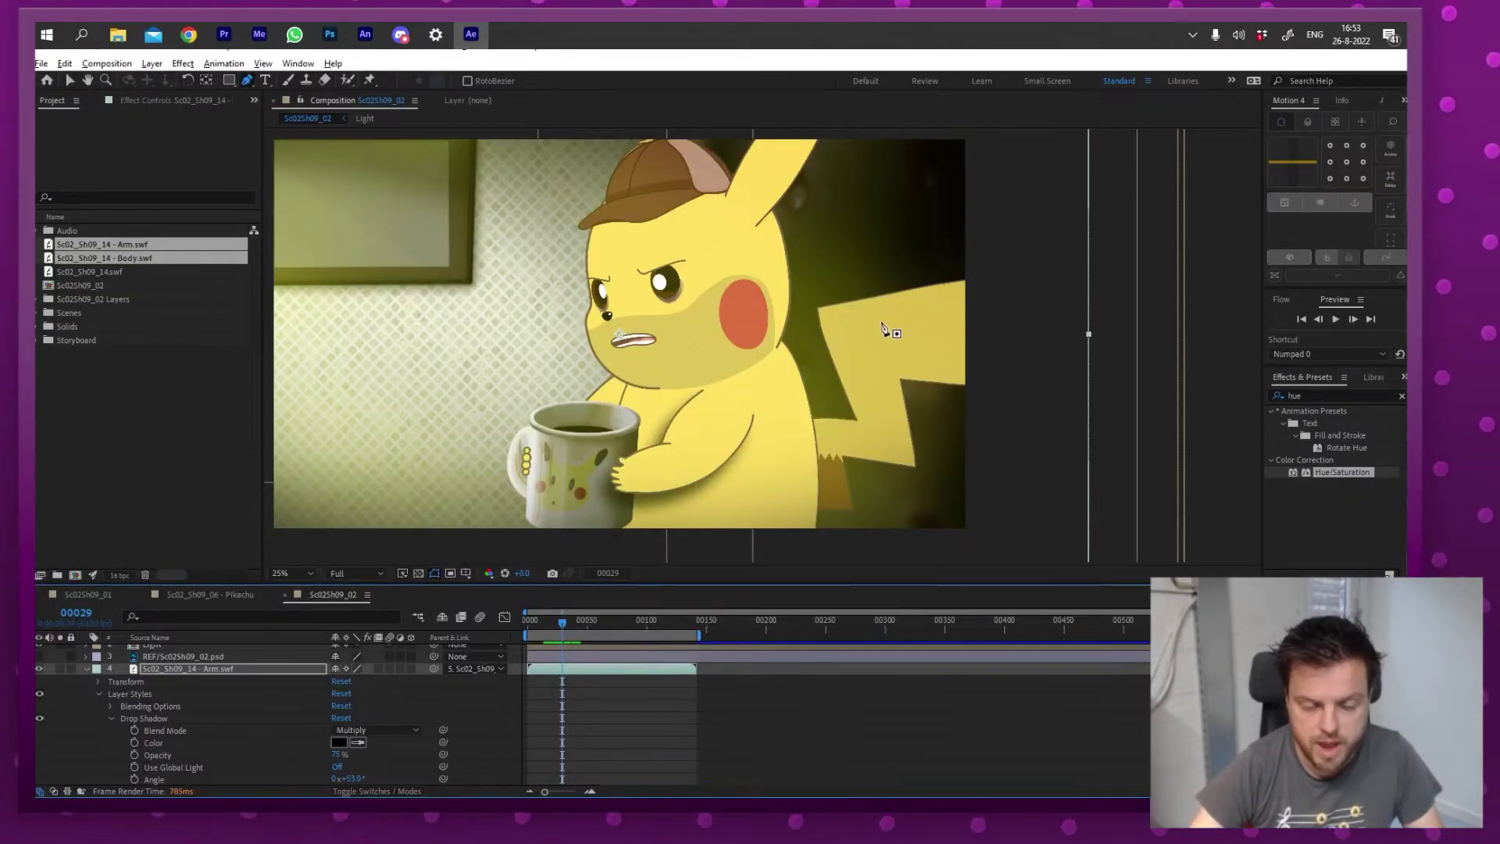
key("alt+Tab")
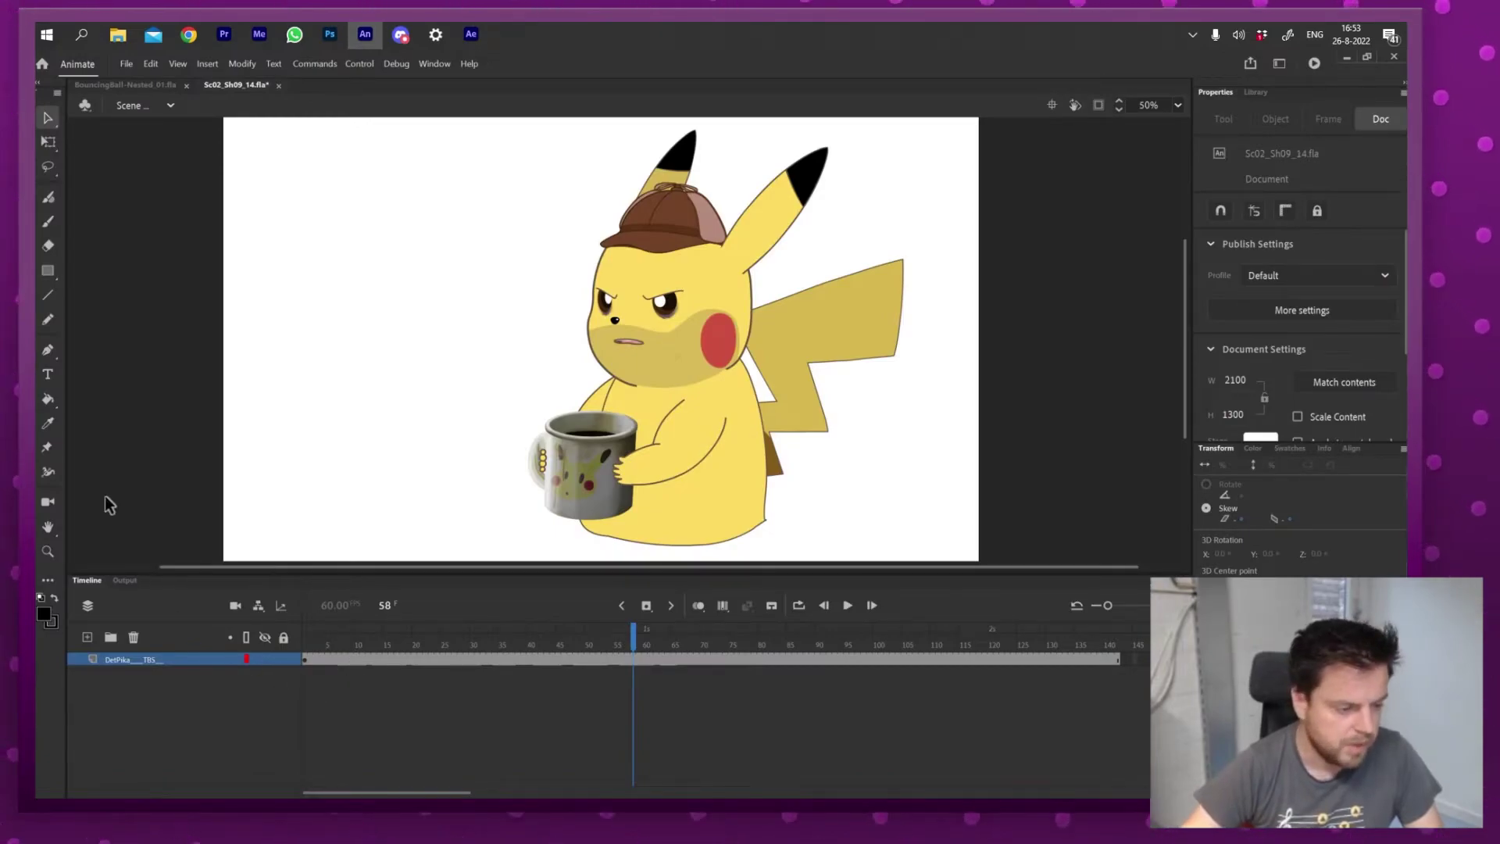
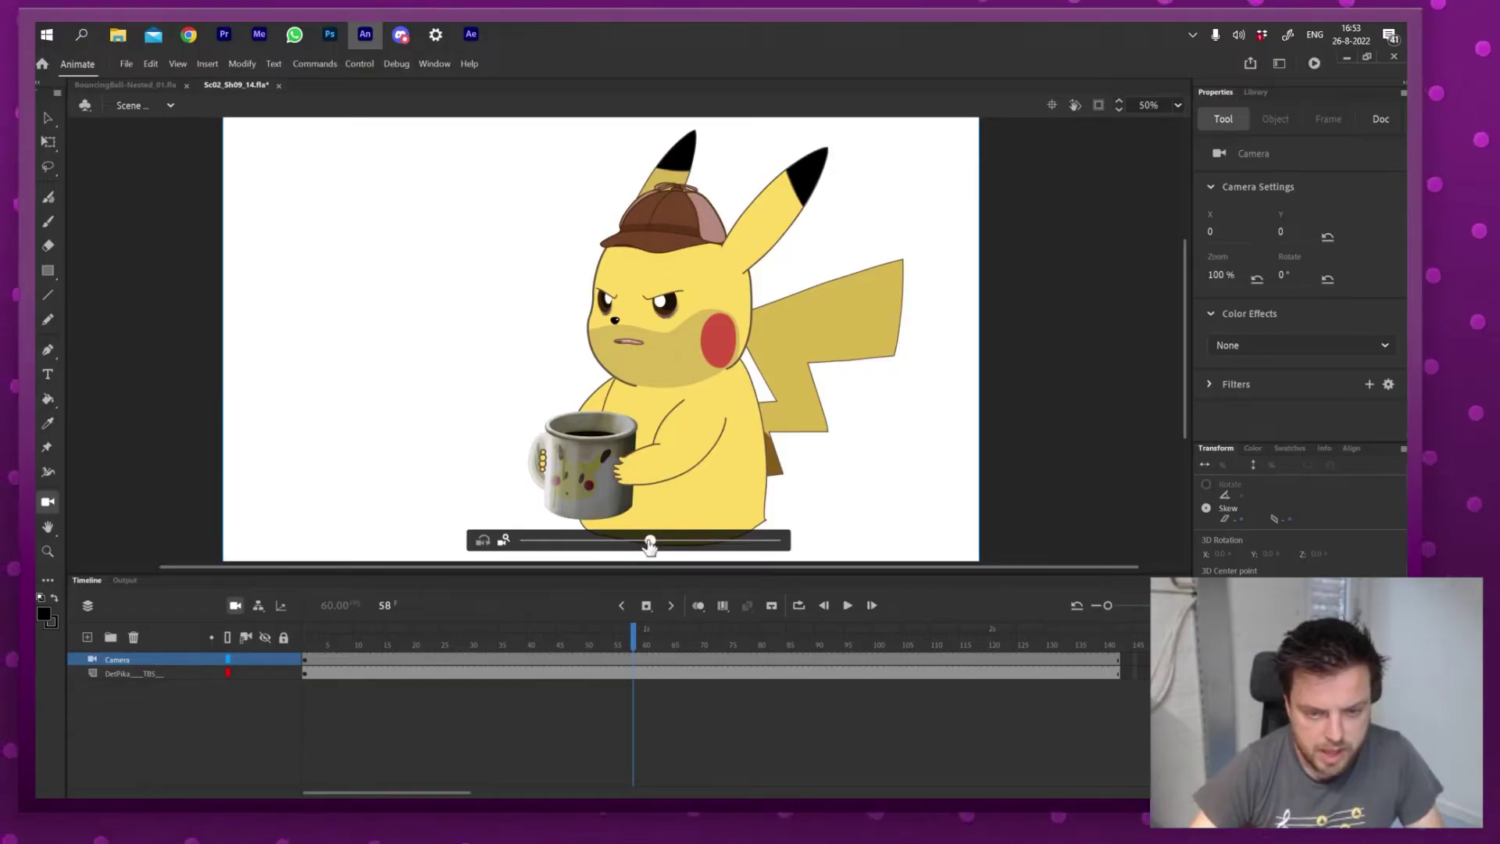
left_click_drag(649, 546, 658, 543)
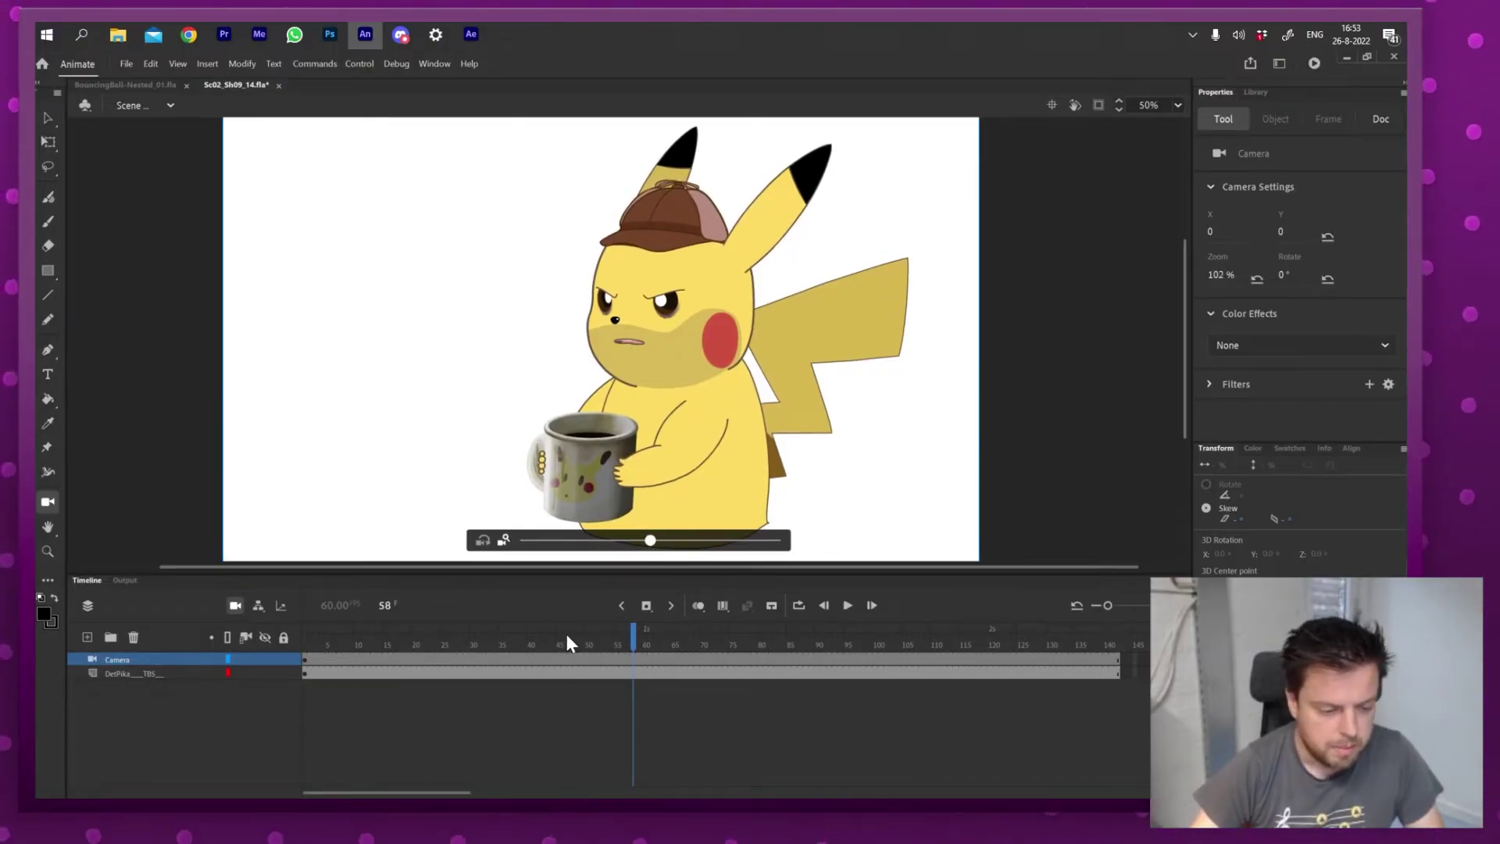
left_click(559, 639)
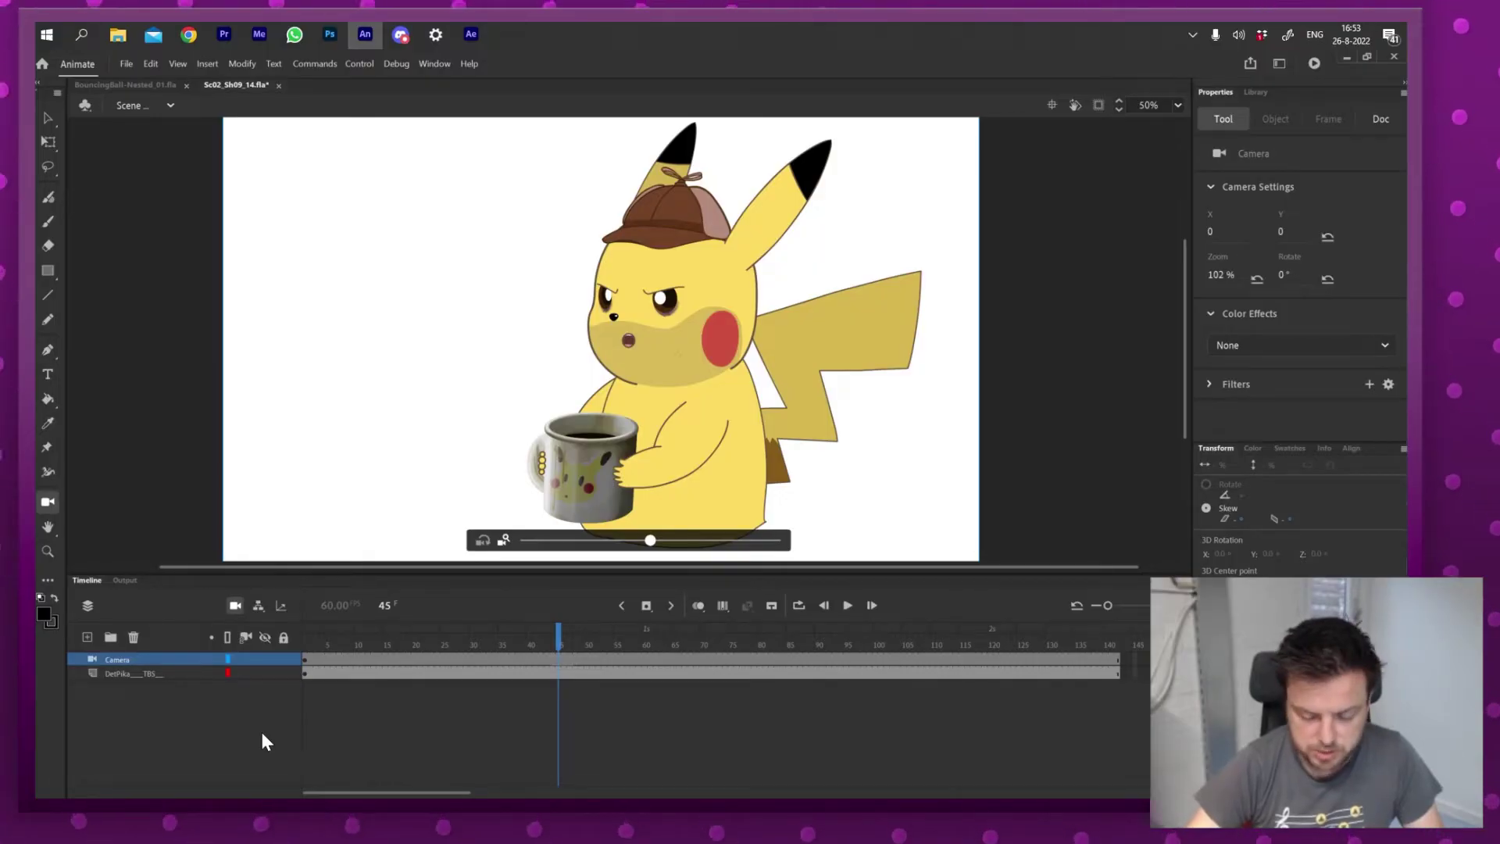
- Export the scene with the zoomed camera as an SWF movie for use in After Effects
left_click(125, 63)
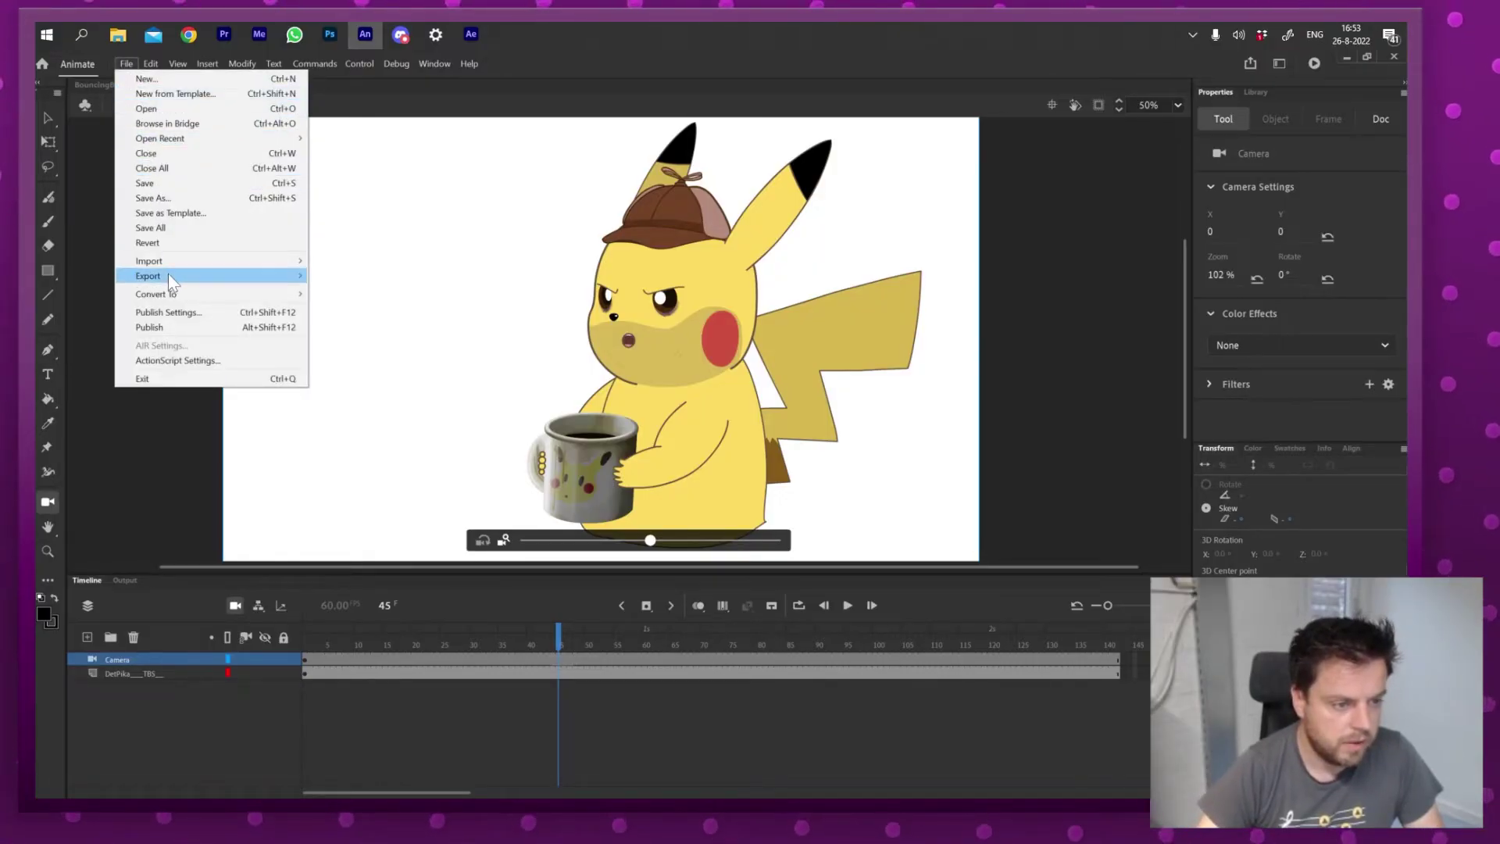
mouse_move(167, 273)
left_click(419, 303)
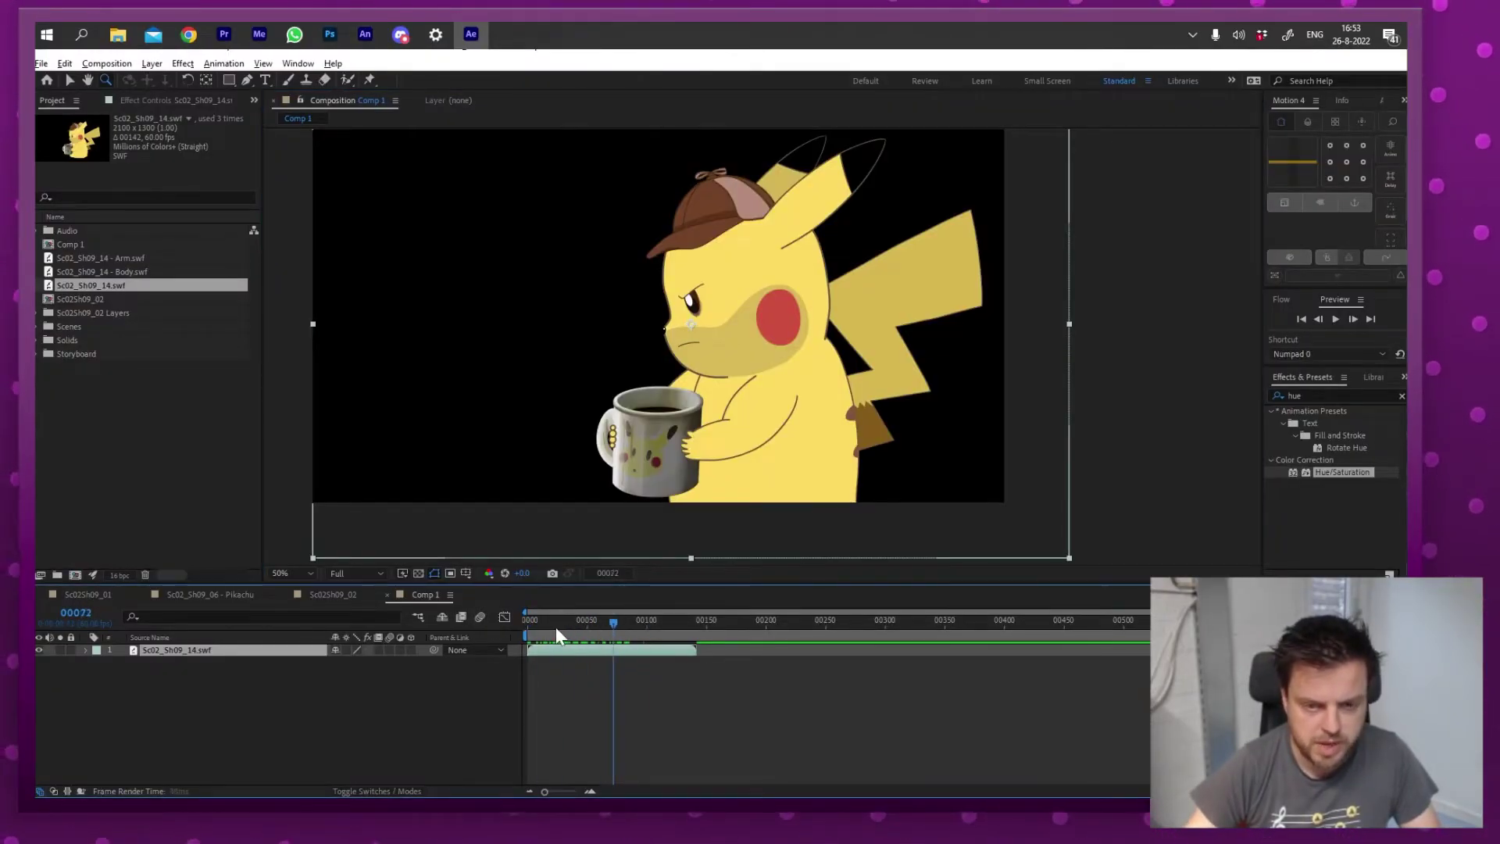
- Compare playback by scrubbing the Animate scene timeline and the Sc02_Sh09_14.swf layer of Comp 1 in After Effects
left_click(365, 34)
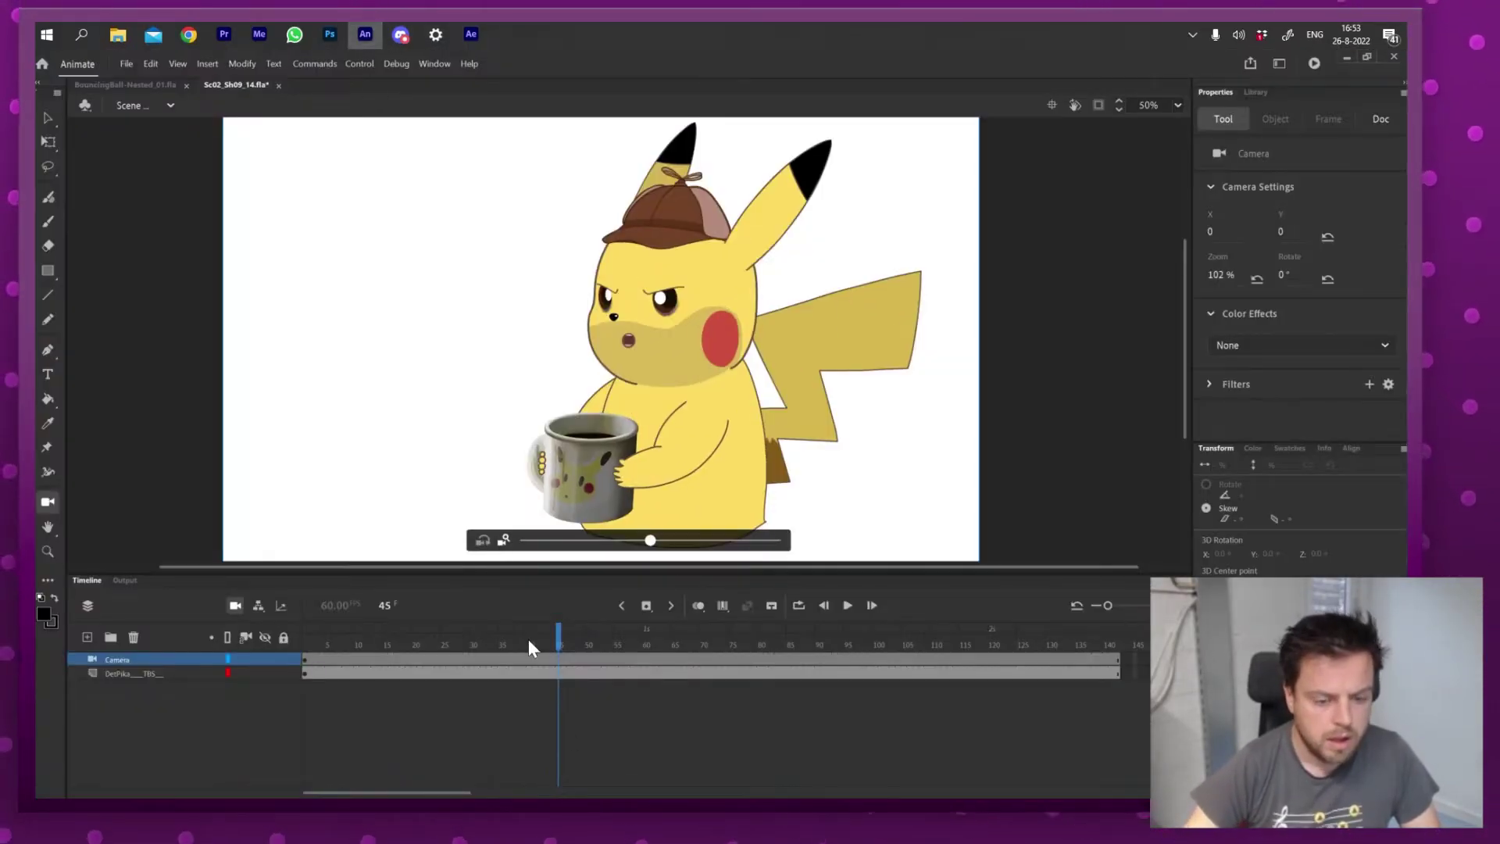
left_click_drag(555, 648, 469, 660)
key("v")
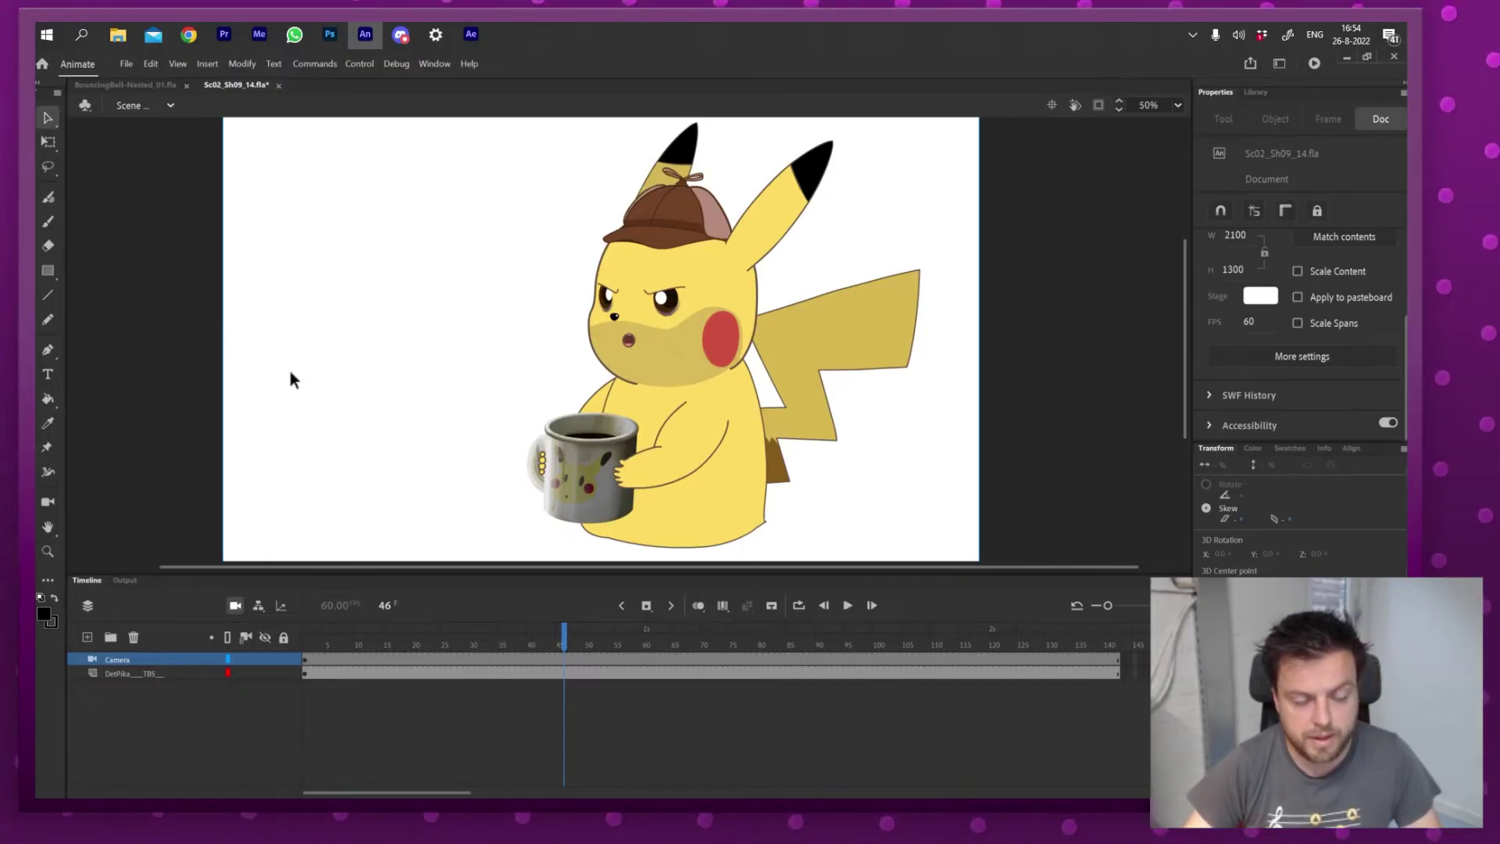
left_click(470, 34)
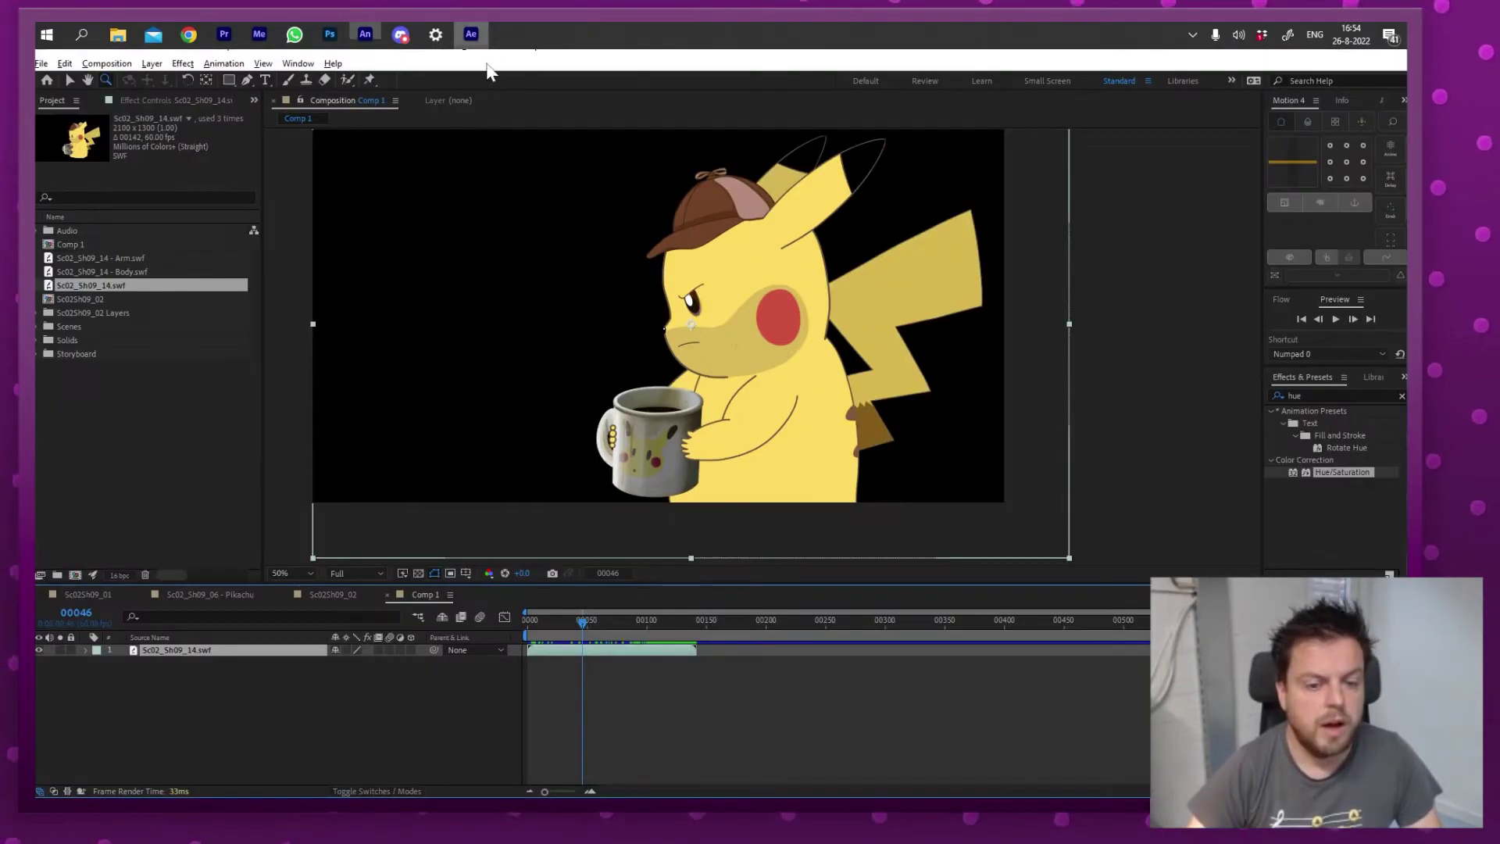
left_click_drag(564, 618, 611, 619)
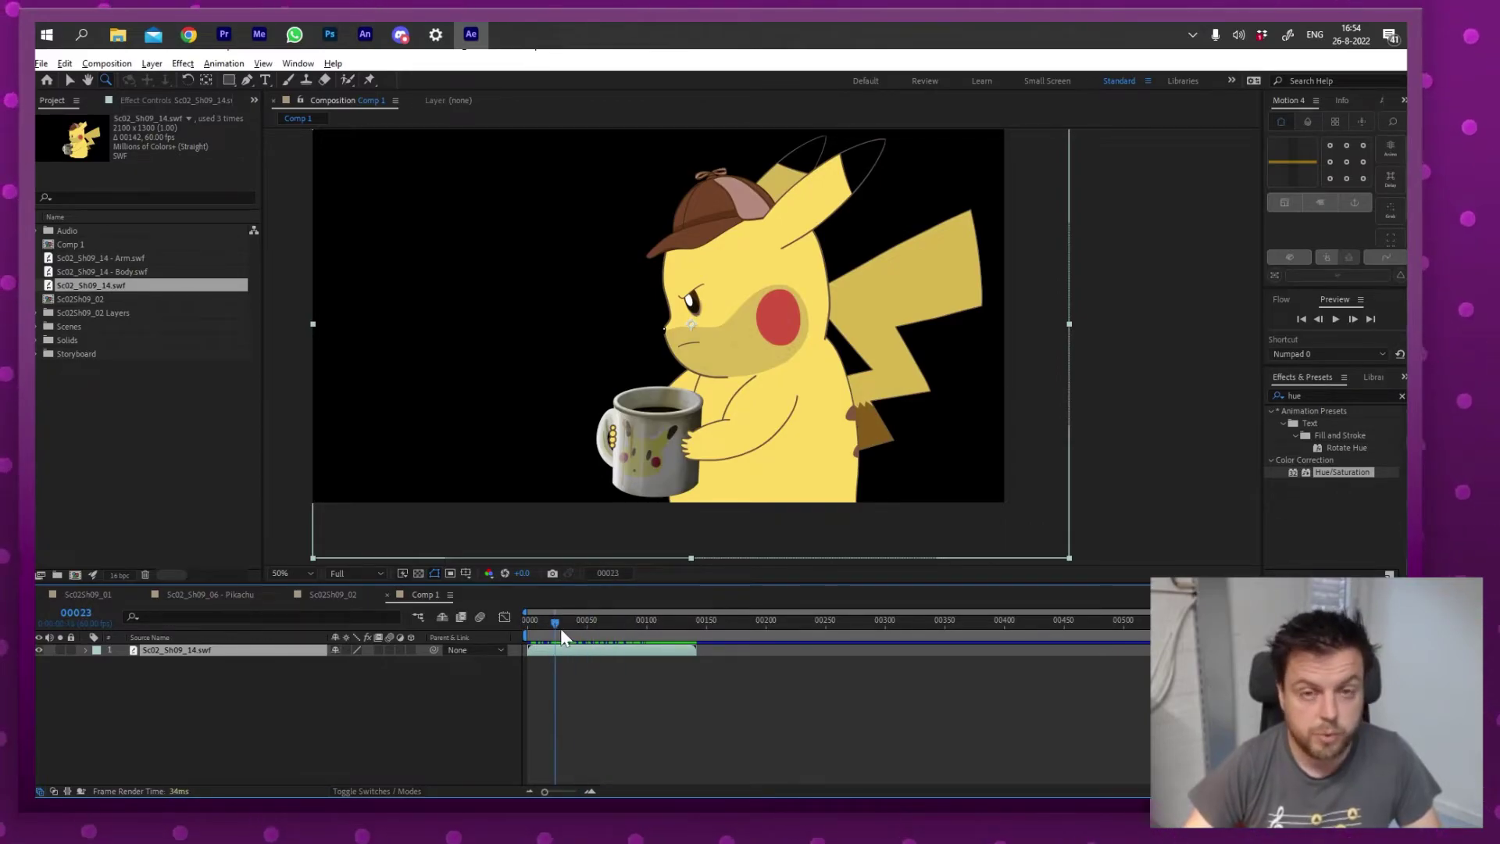
- Switch to Animate and enable Optimize for After Effects in the Flash (.swf) publish settings
left_click(364, 33)
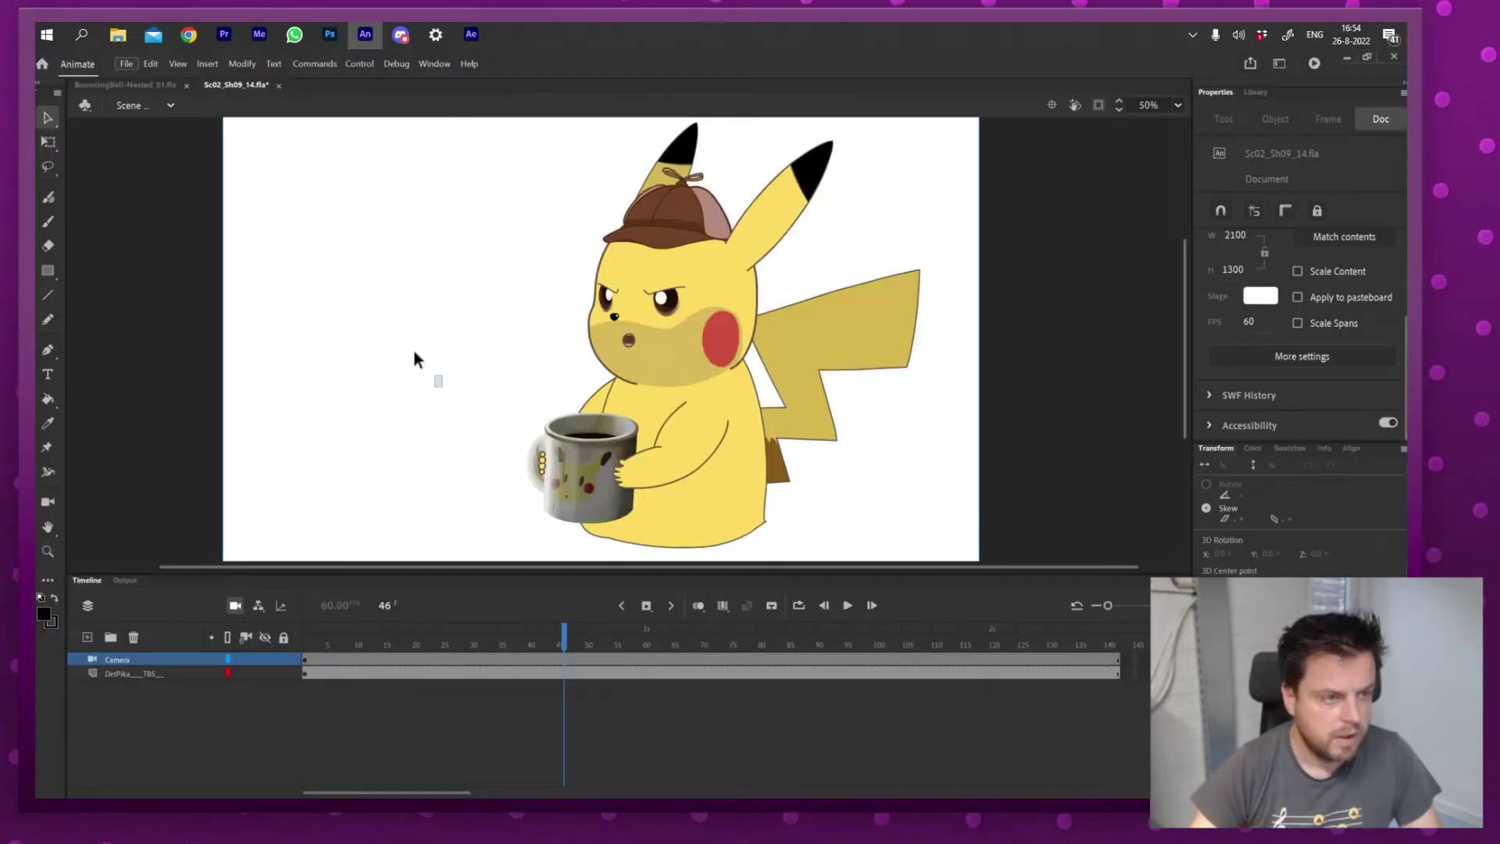
left_click(128, 64)
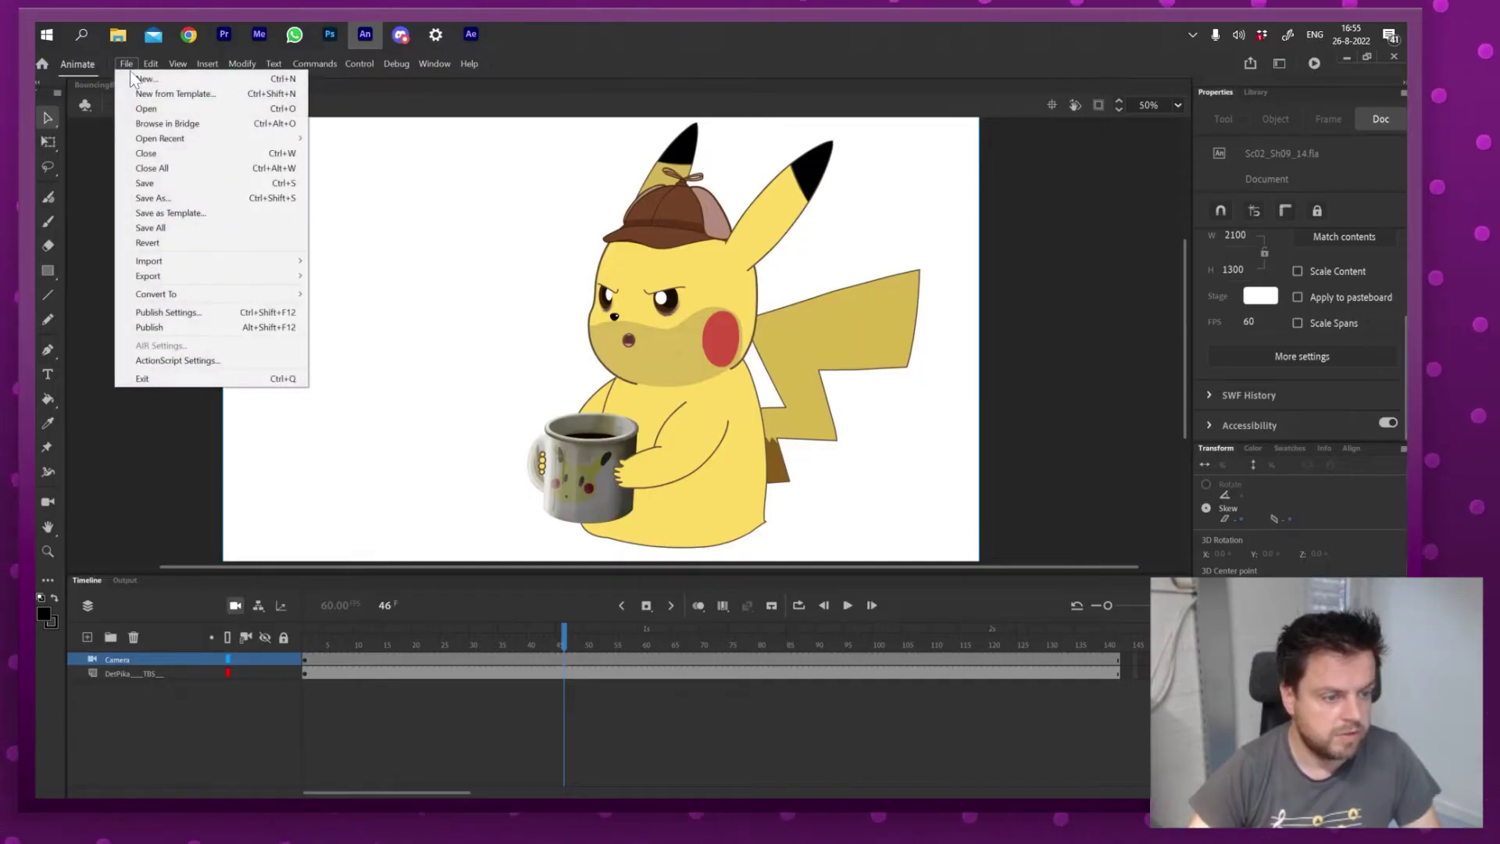
left_click(213, 315)
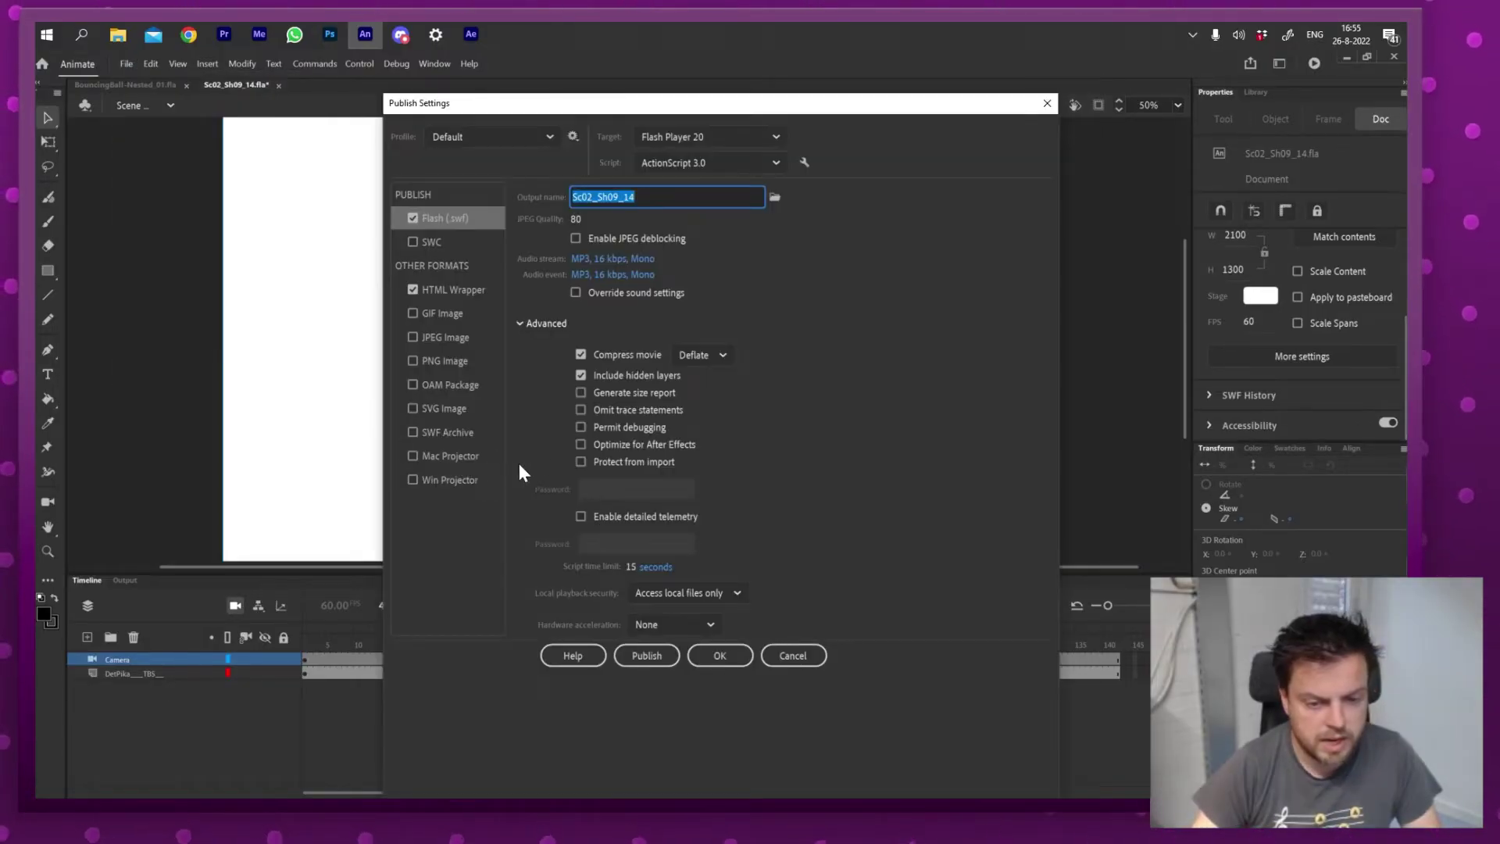
left_click(581, 442)
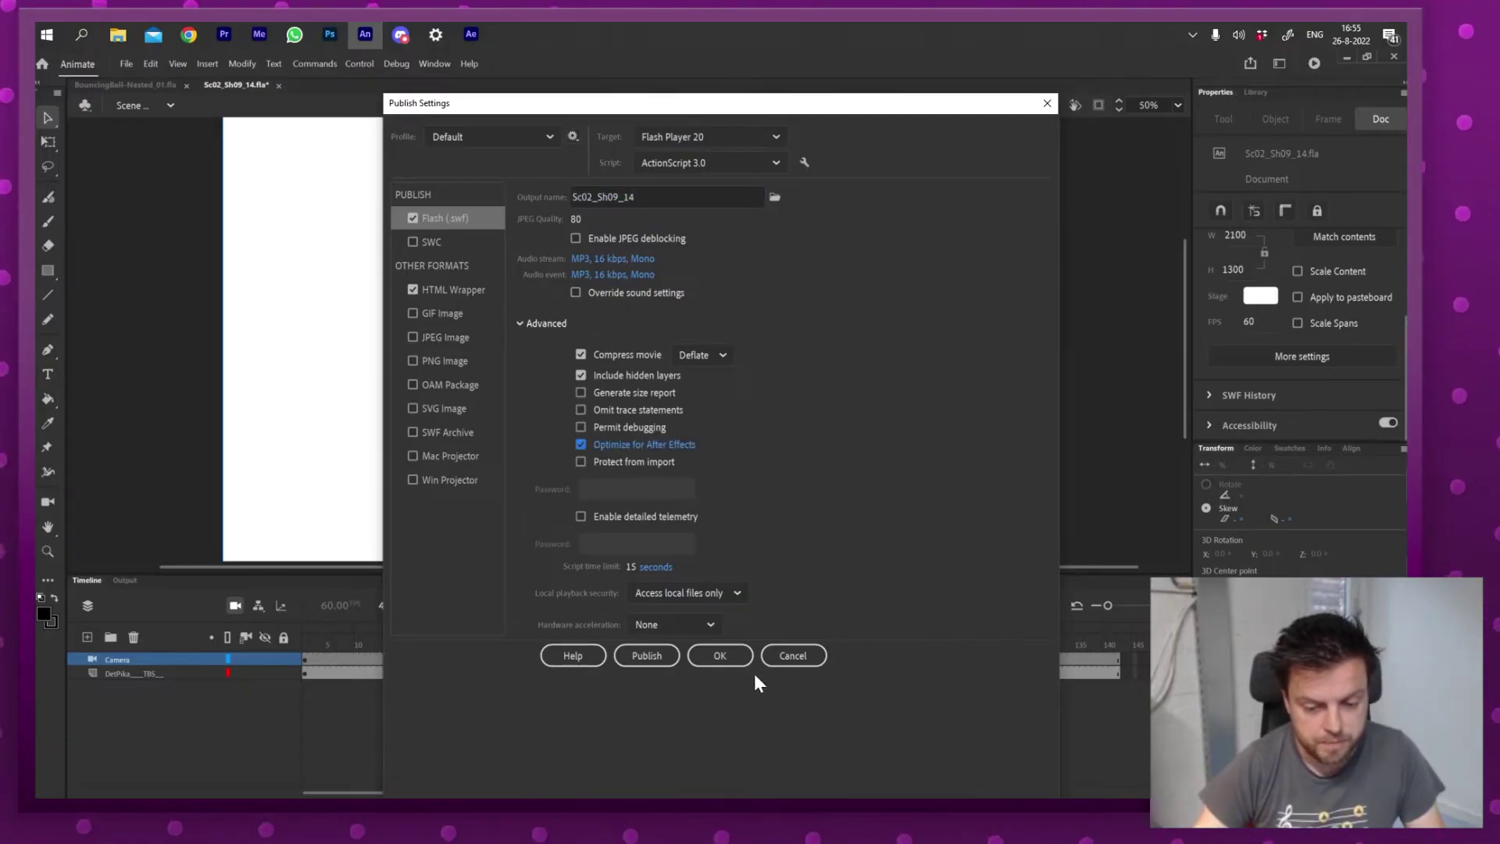
left_click(720, 656)
- Export the movie over the existing Sc02_Sh09_14.swf, then switch to After Effects and scrub Comp 1 to check the footage
left_click(126, 63)
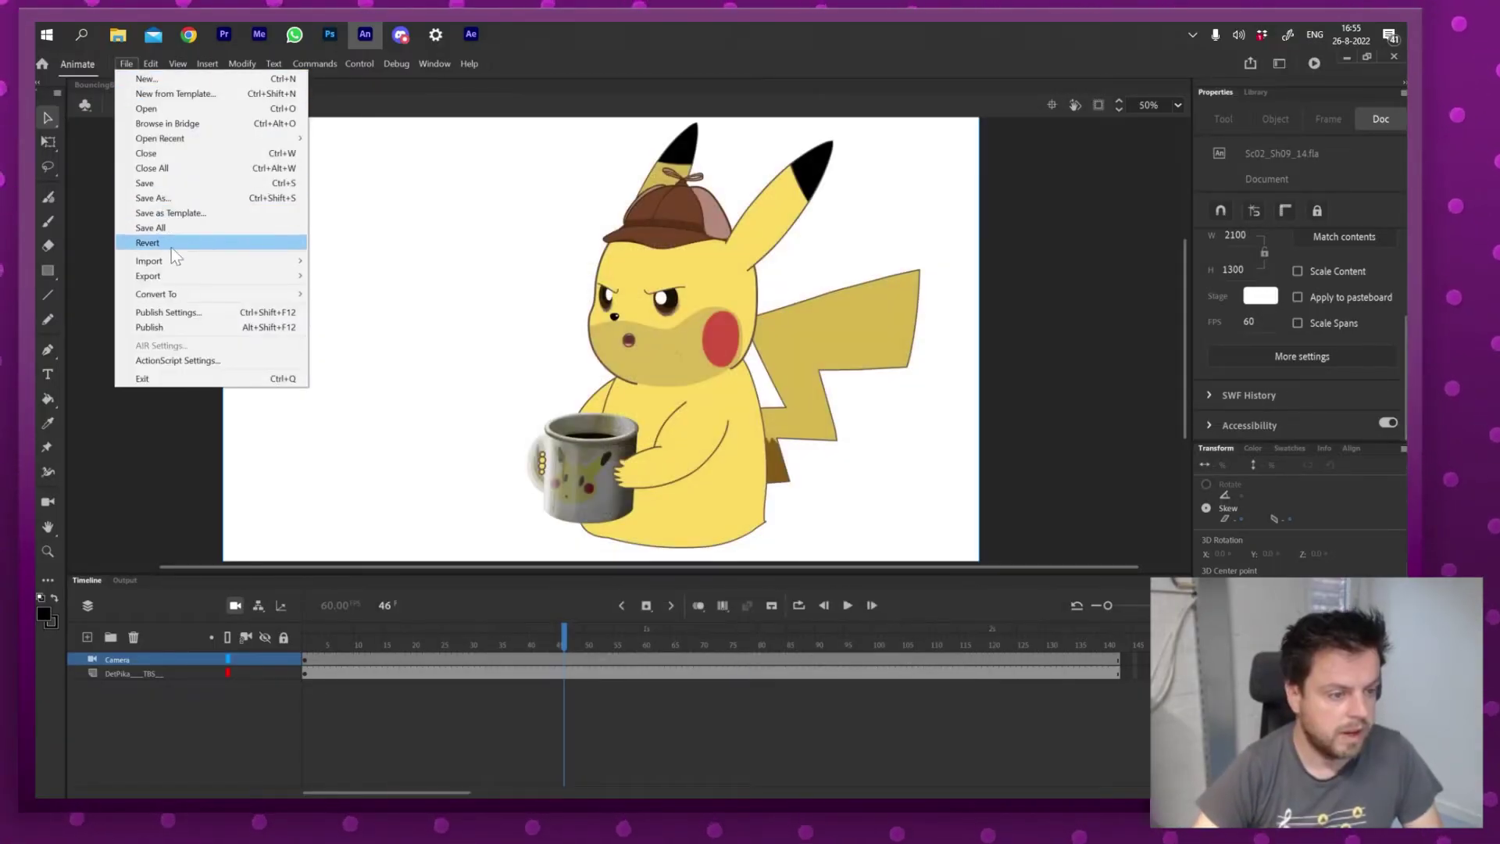
mouse_move(186, 279)
left_click(386, 304)
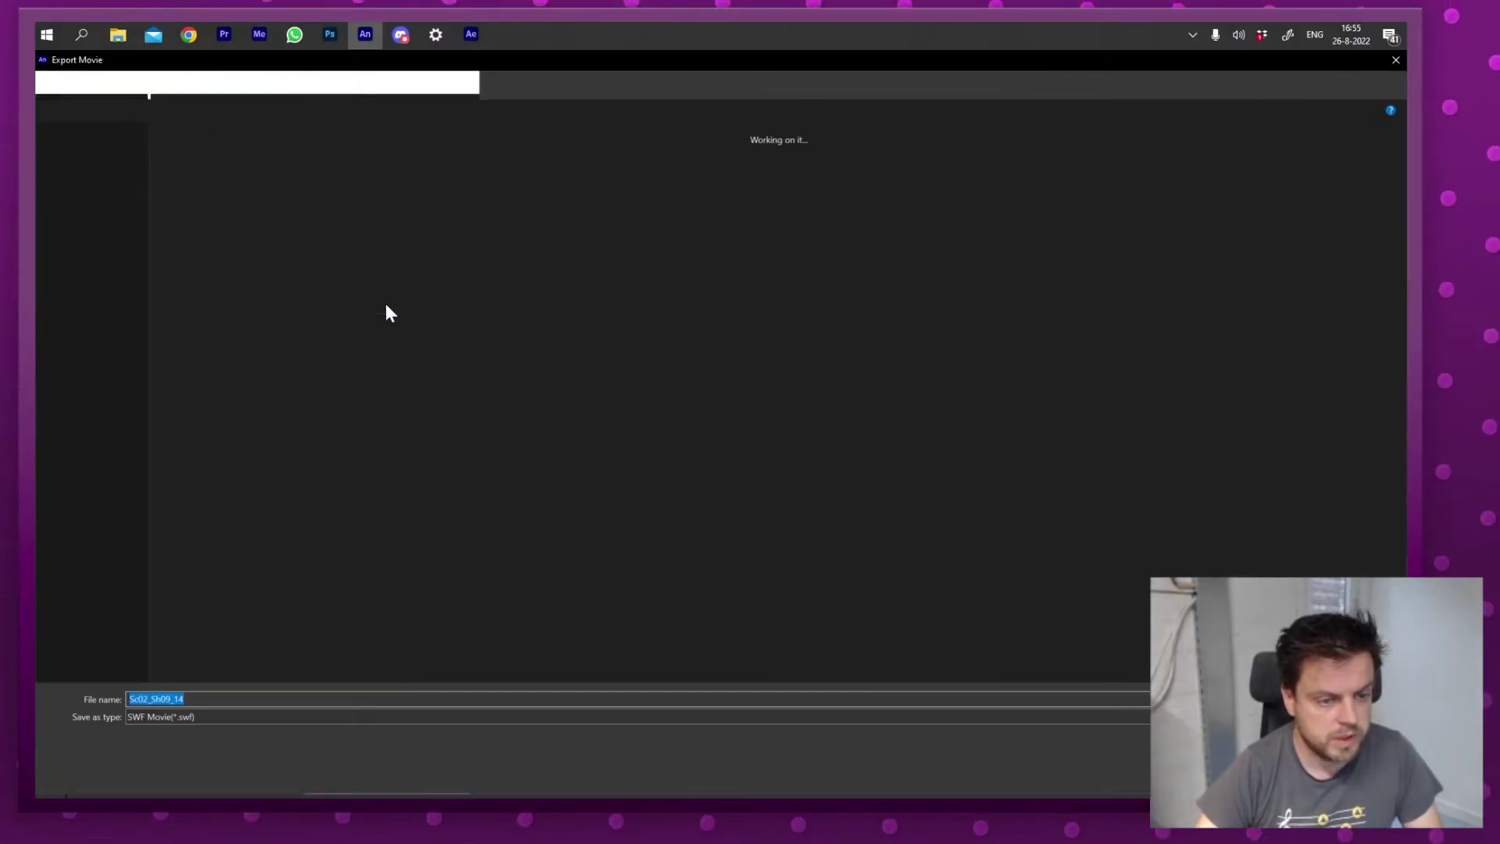
double_click(436, 157)
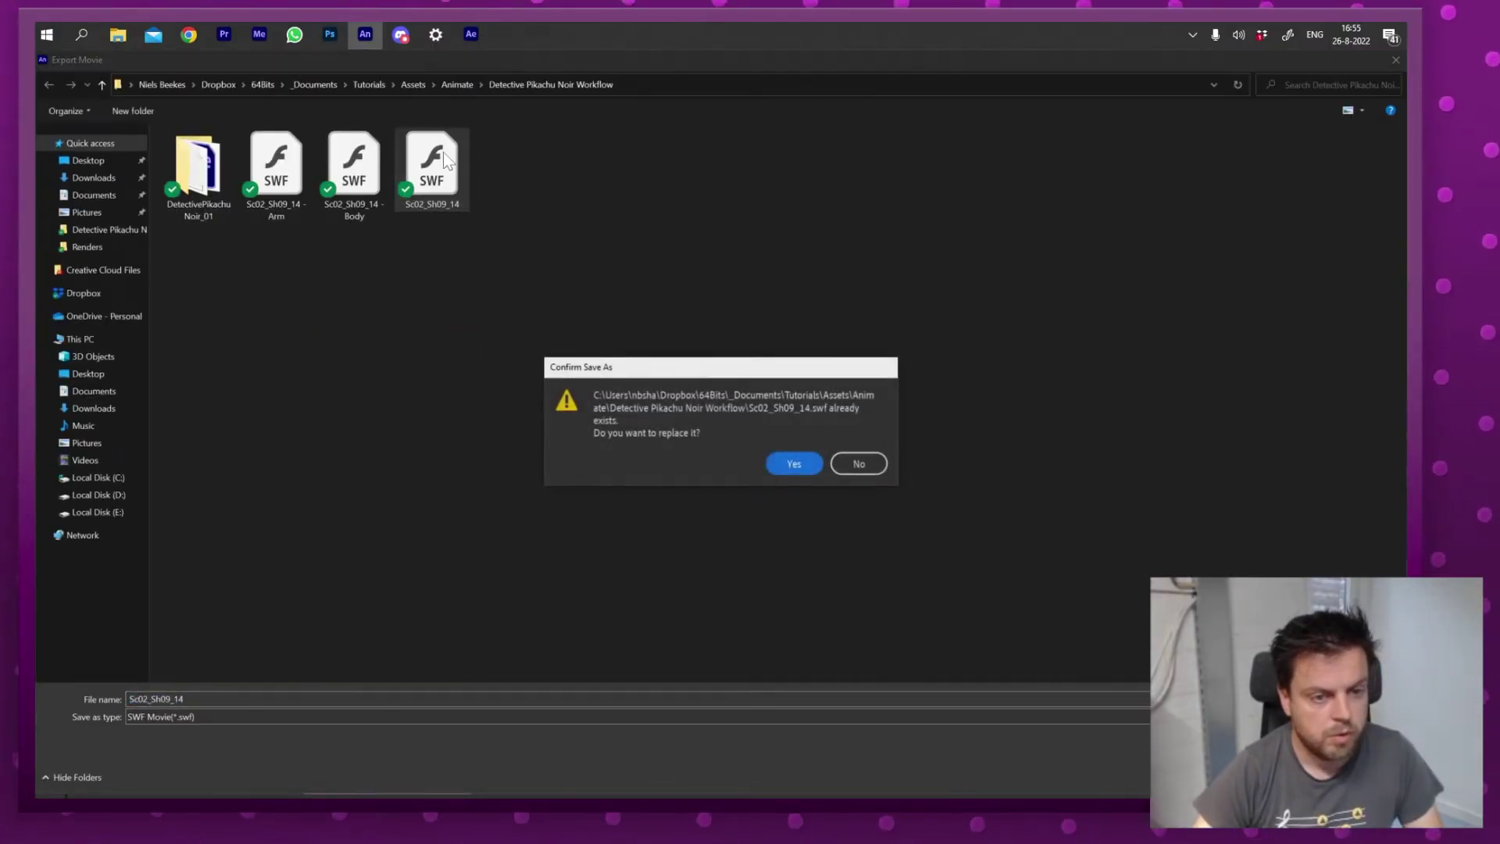
left_click(803, 464)
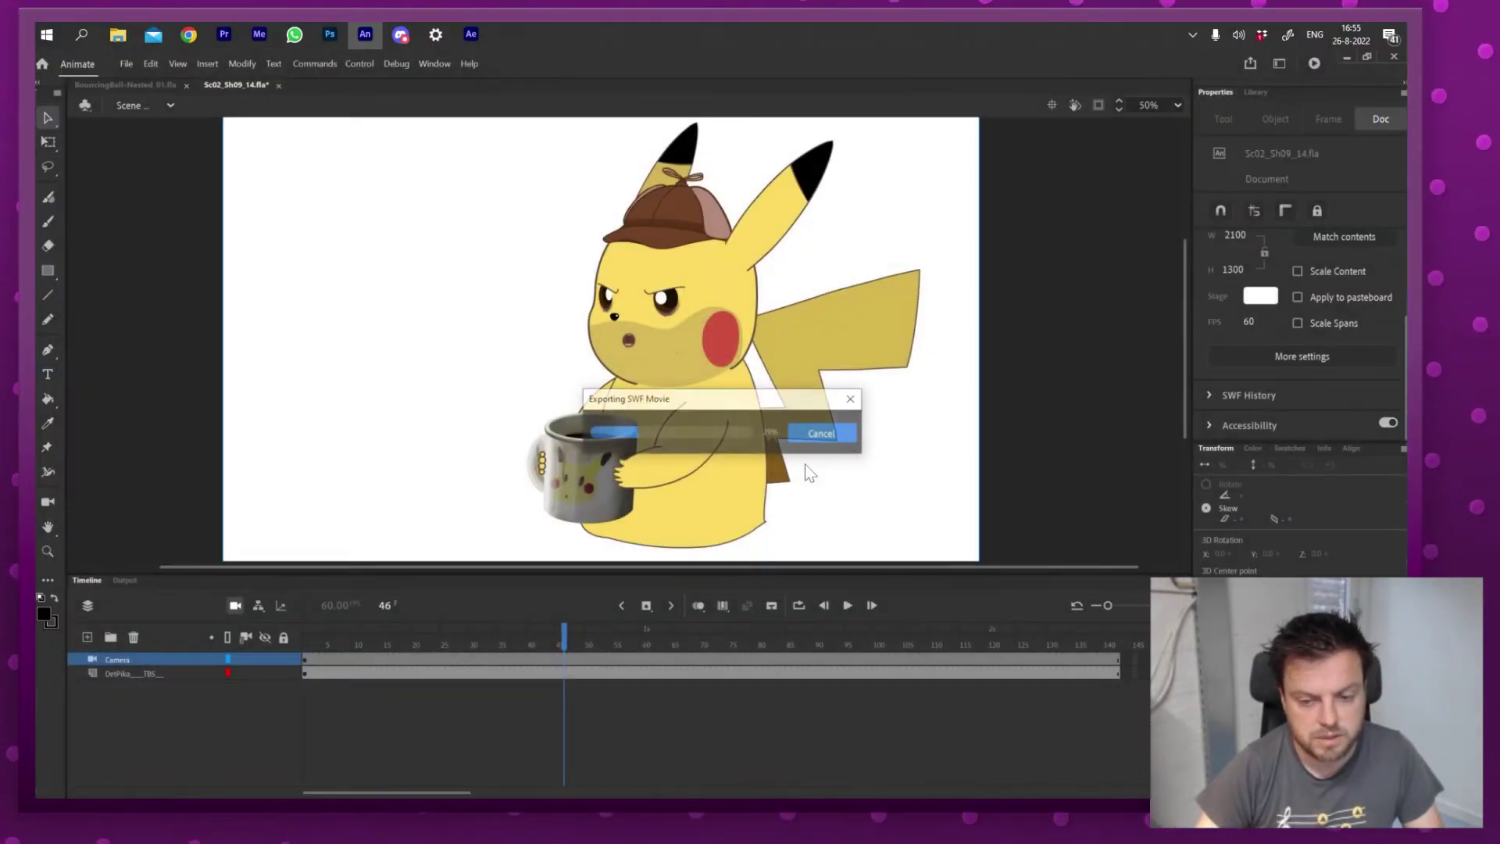
left_click(472, 34)
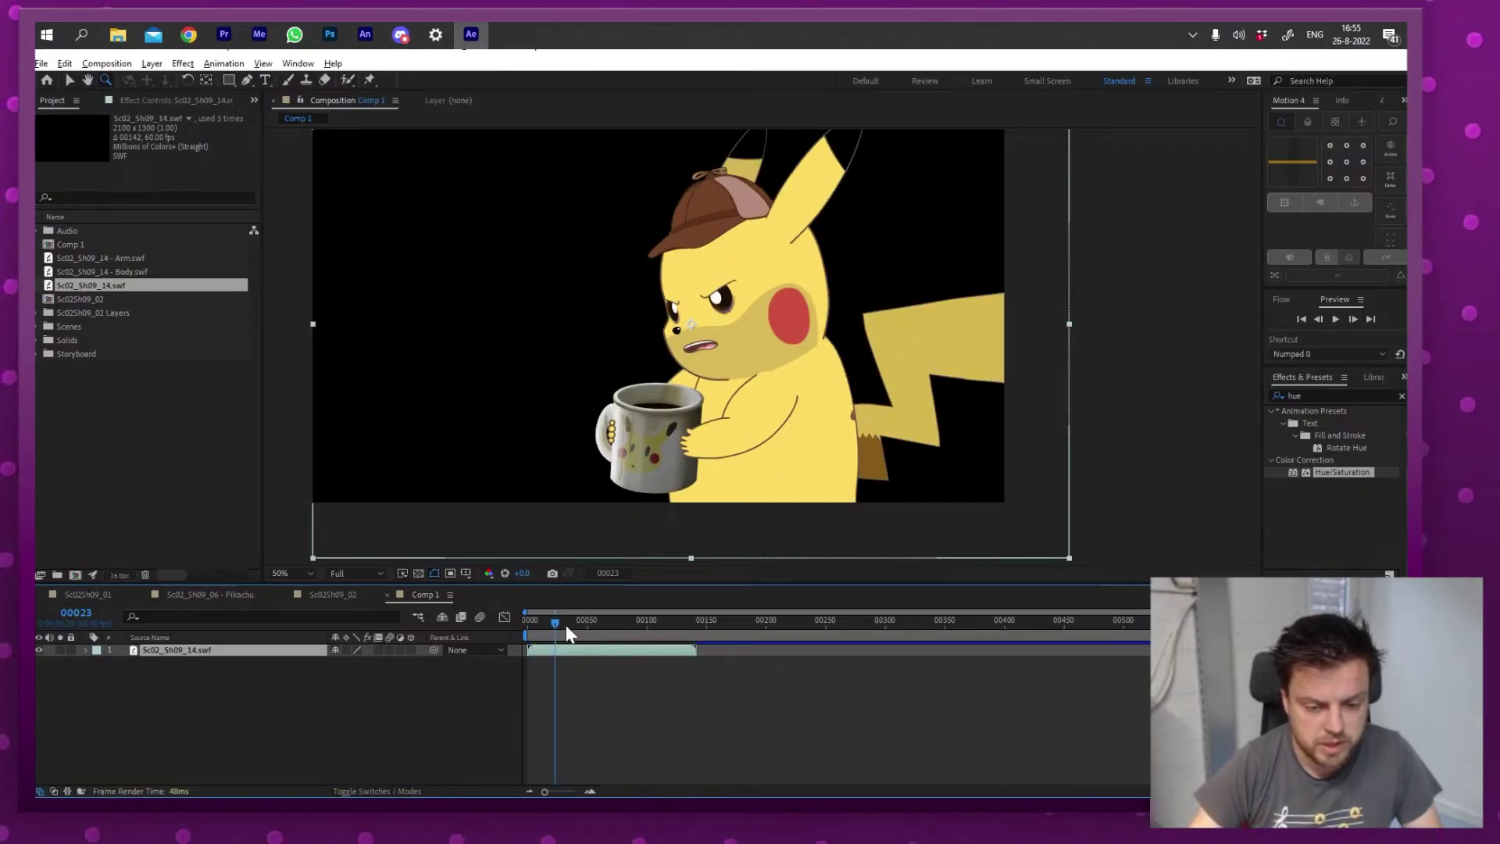
left_click_drag(566, 625, 591, 652)
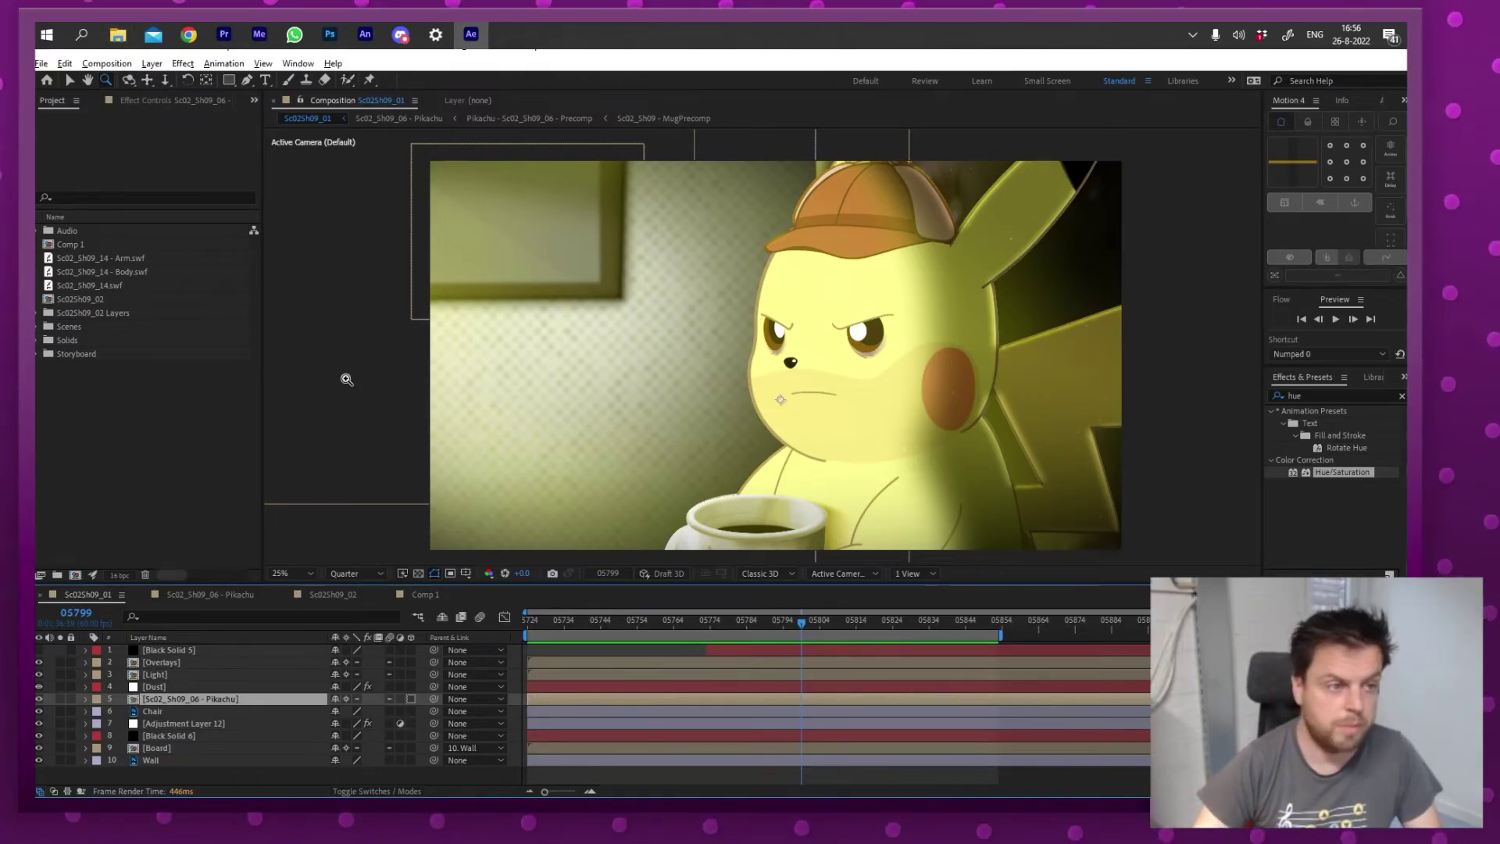
- Switch to the Detective Pikachu Noir Workflow folder in File Explorer and open the Sc02_Sh09_14 SWF movie to choose its player
mouse_move(117, 34)
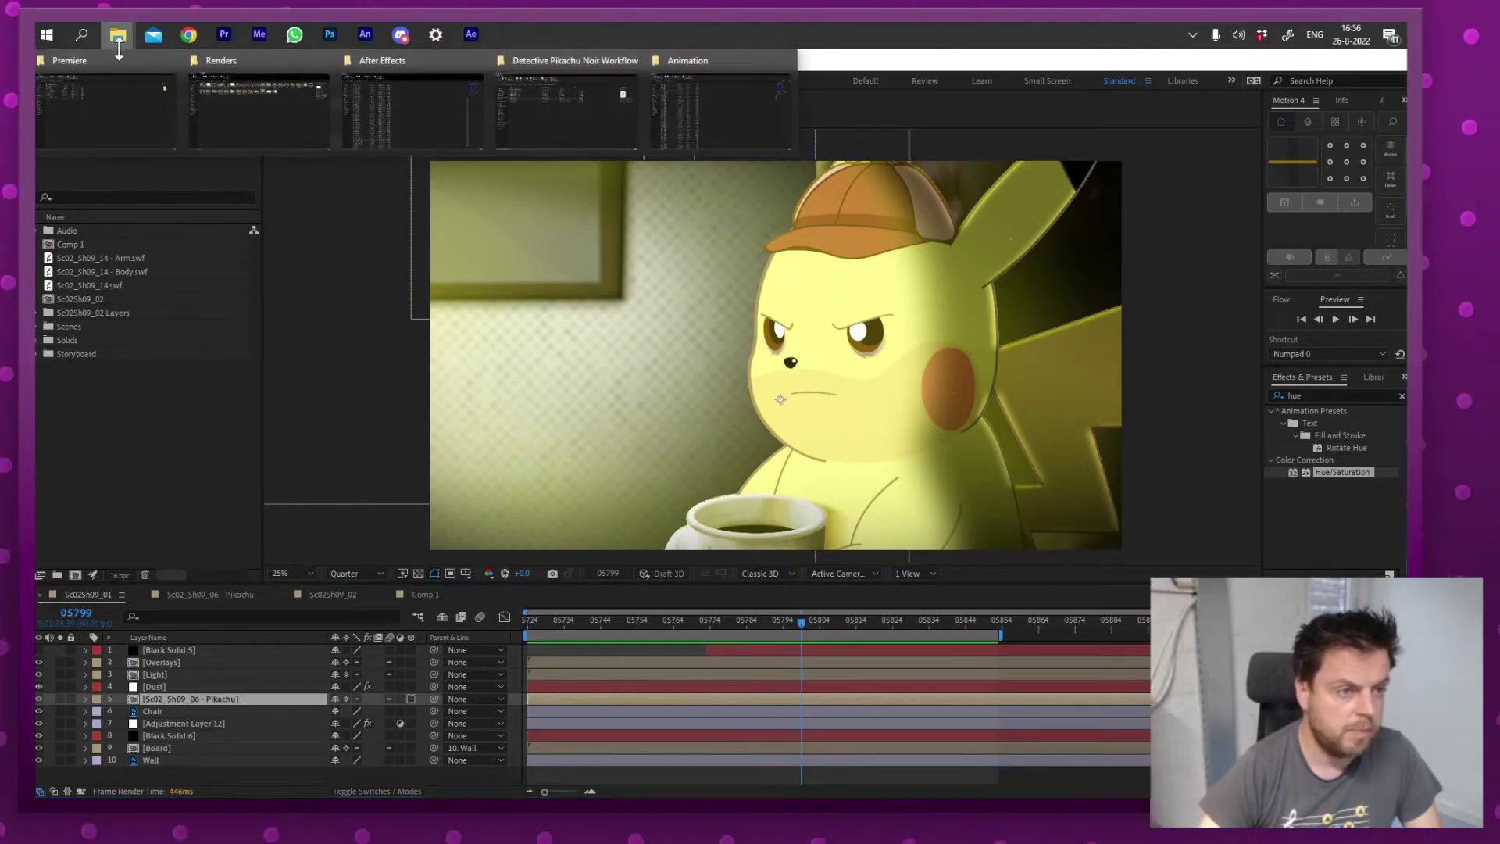
left_click(592, 133)
left_click(428, 369)
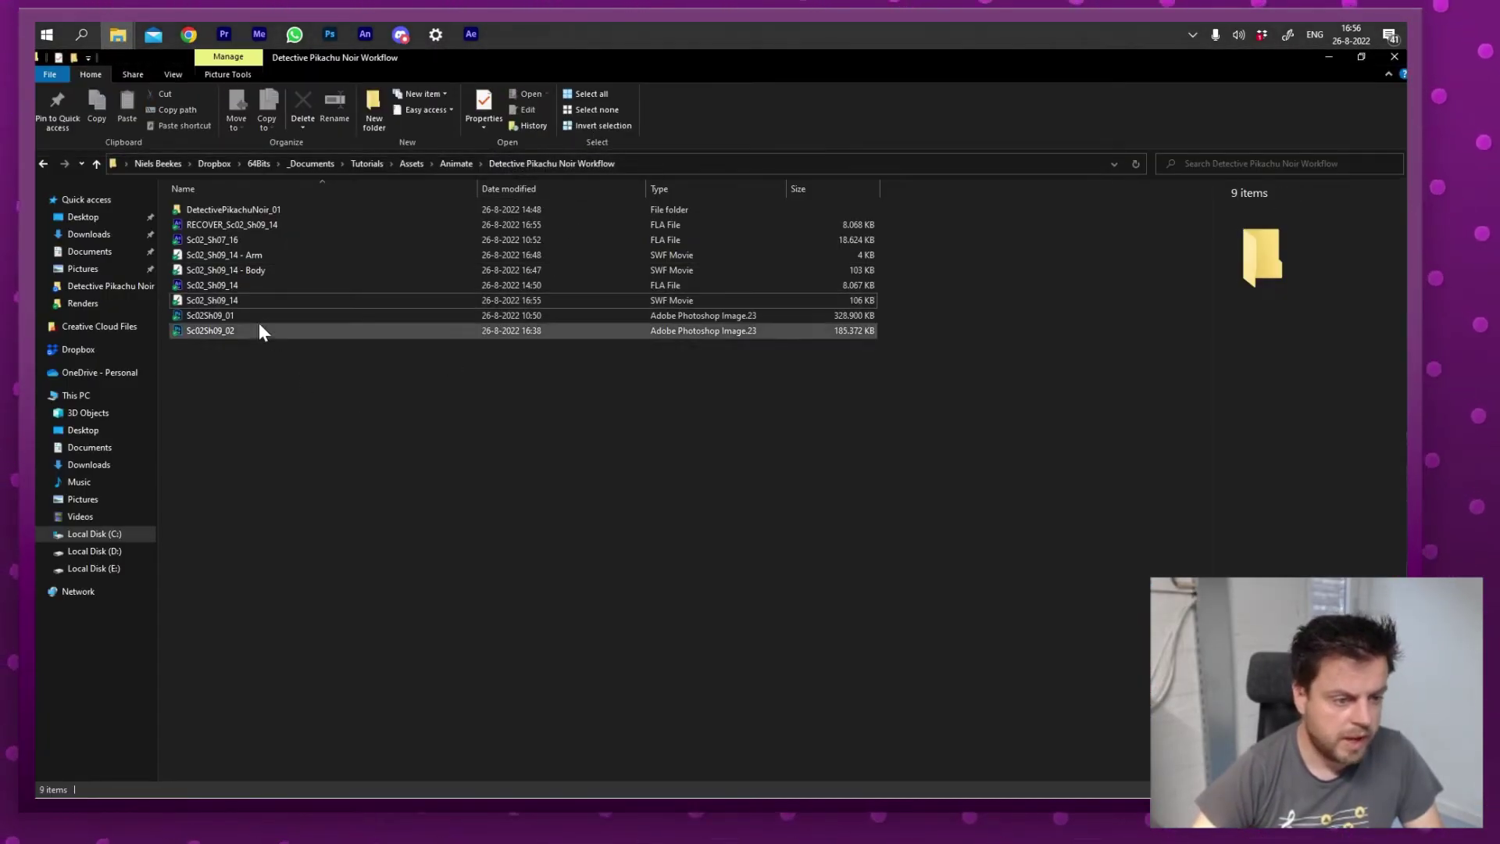
left_click(221, 300)
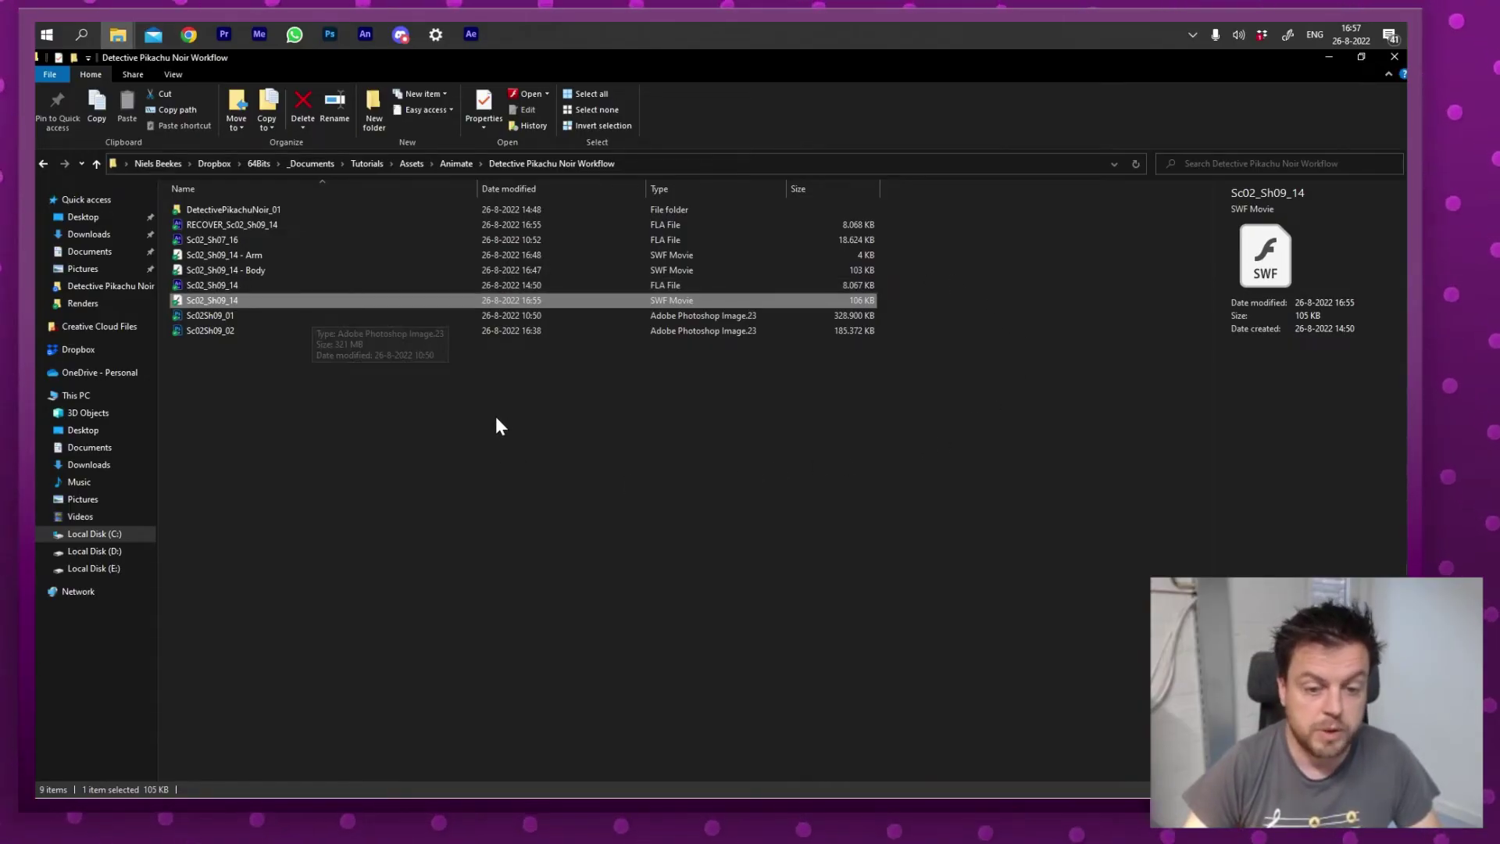
key("Return")
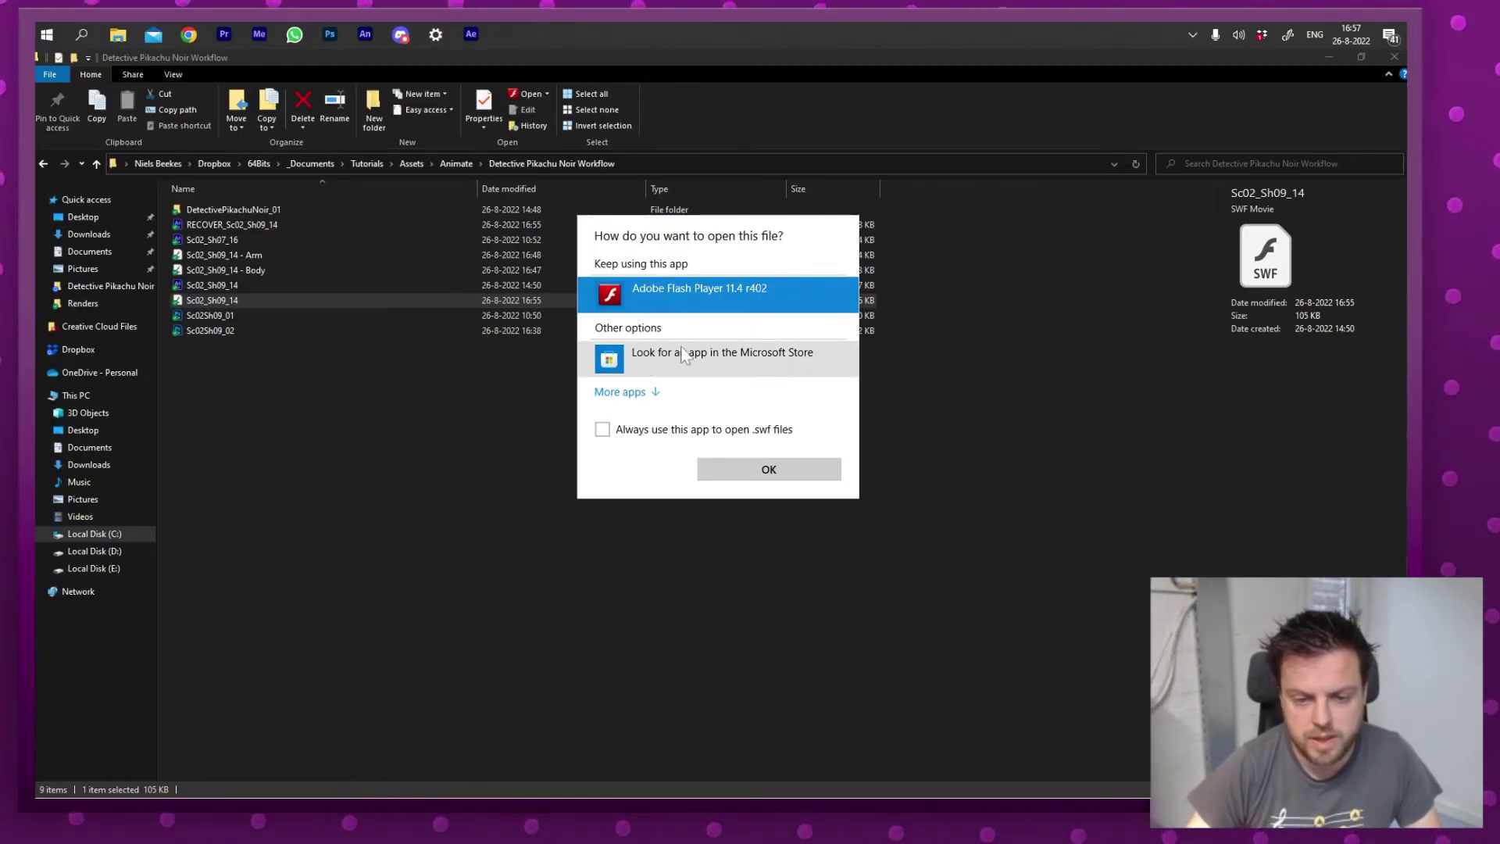
- Open the SWF with the FlashPlayer application from the Players folder of Adobe Animate 2022
left_click(651, 395)
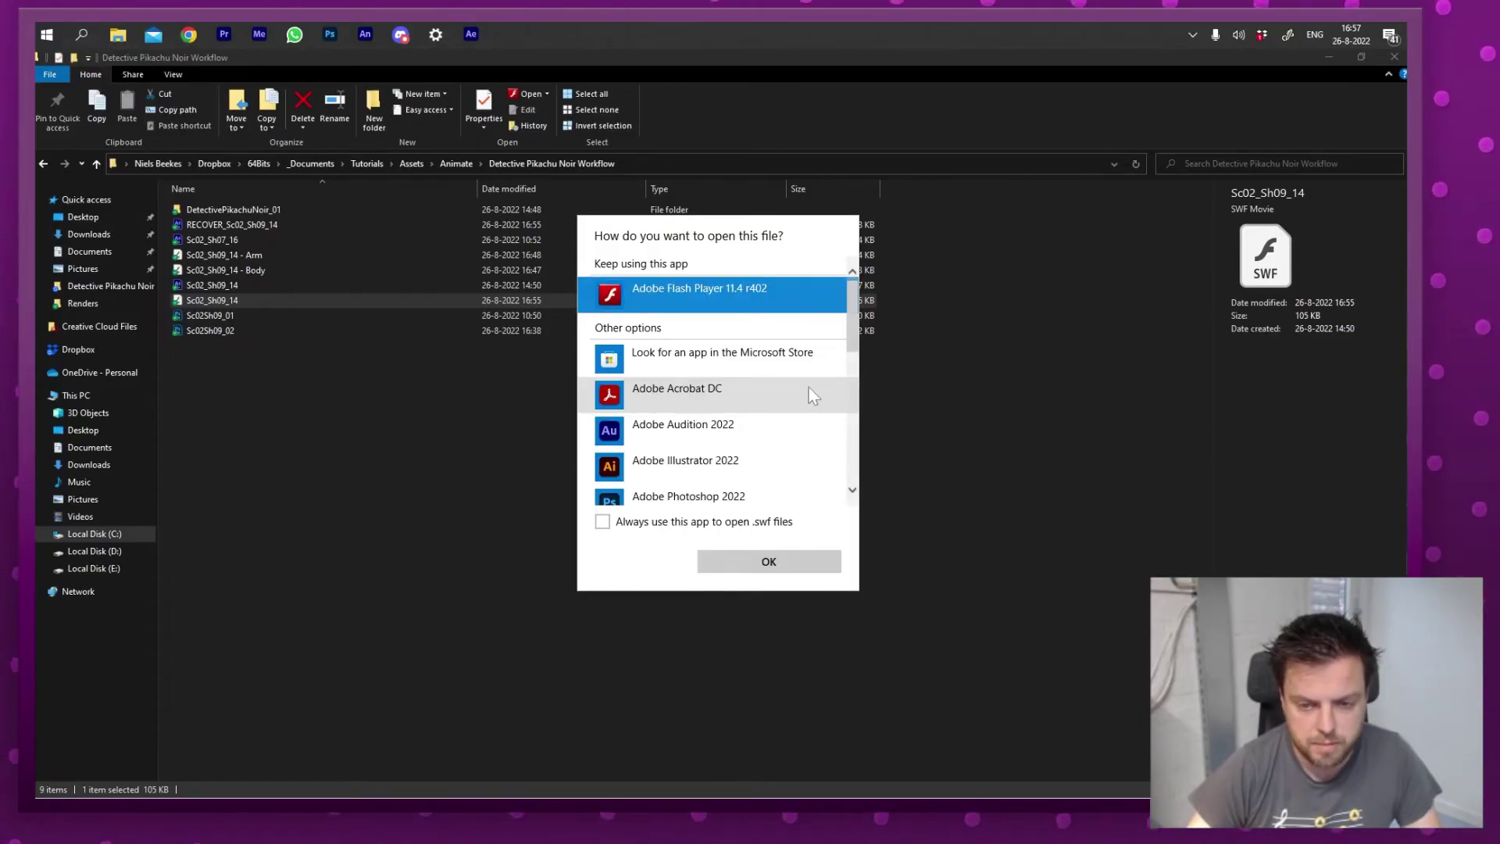
left_click_drag(855, 316, 848, 465)
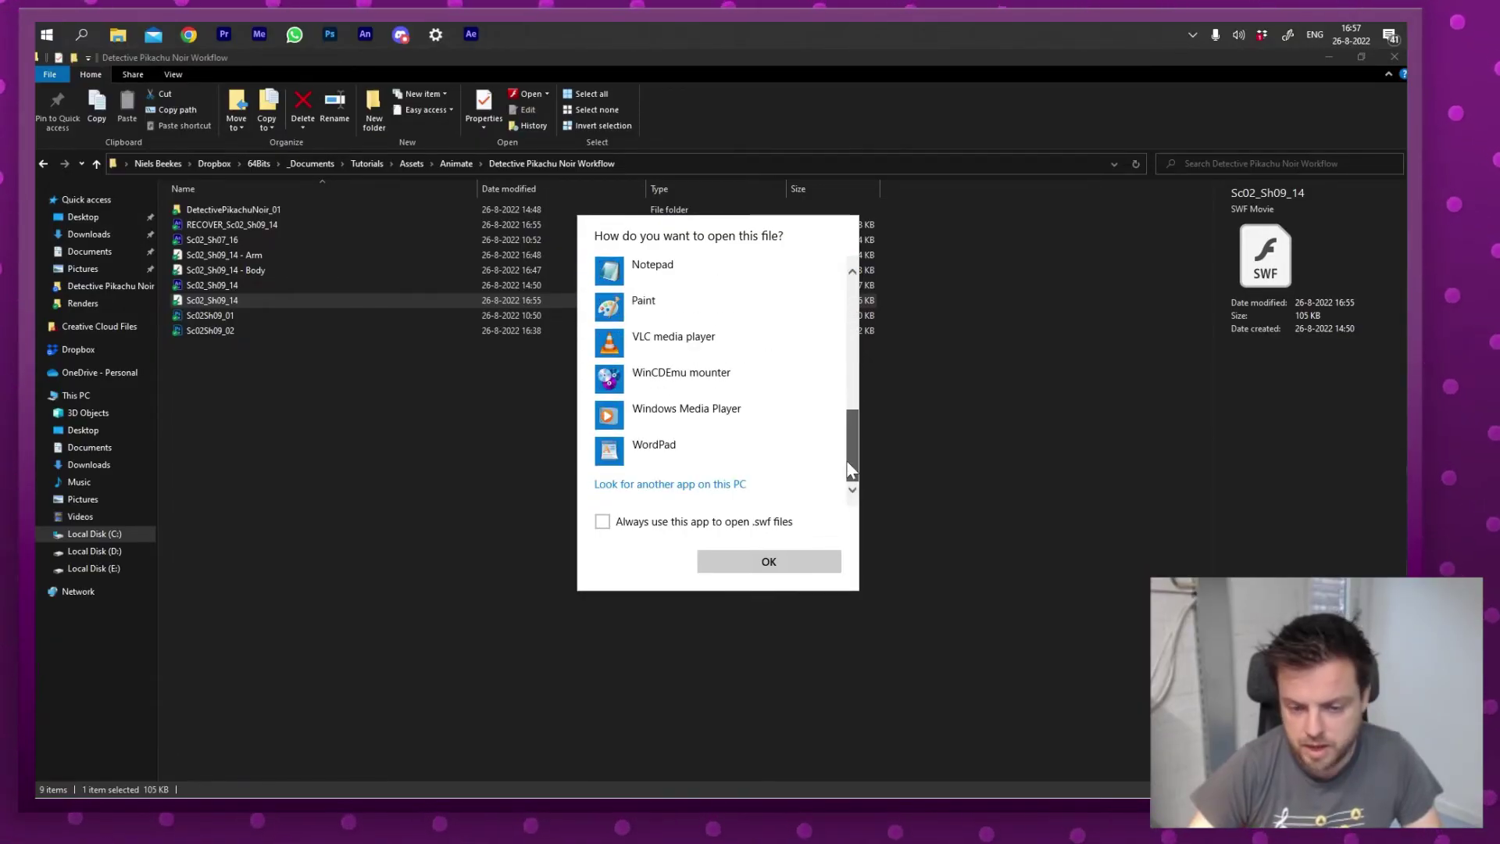
left_click(702, 486)
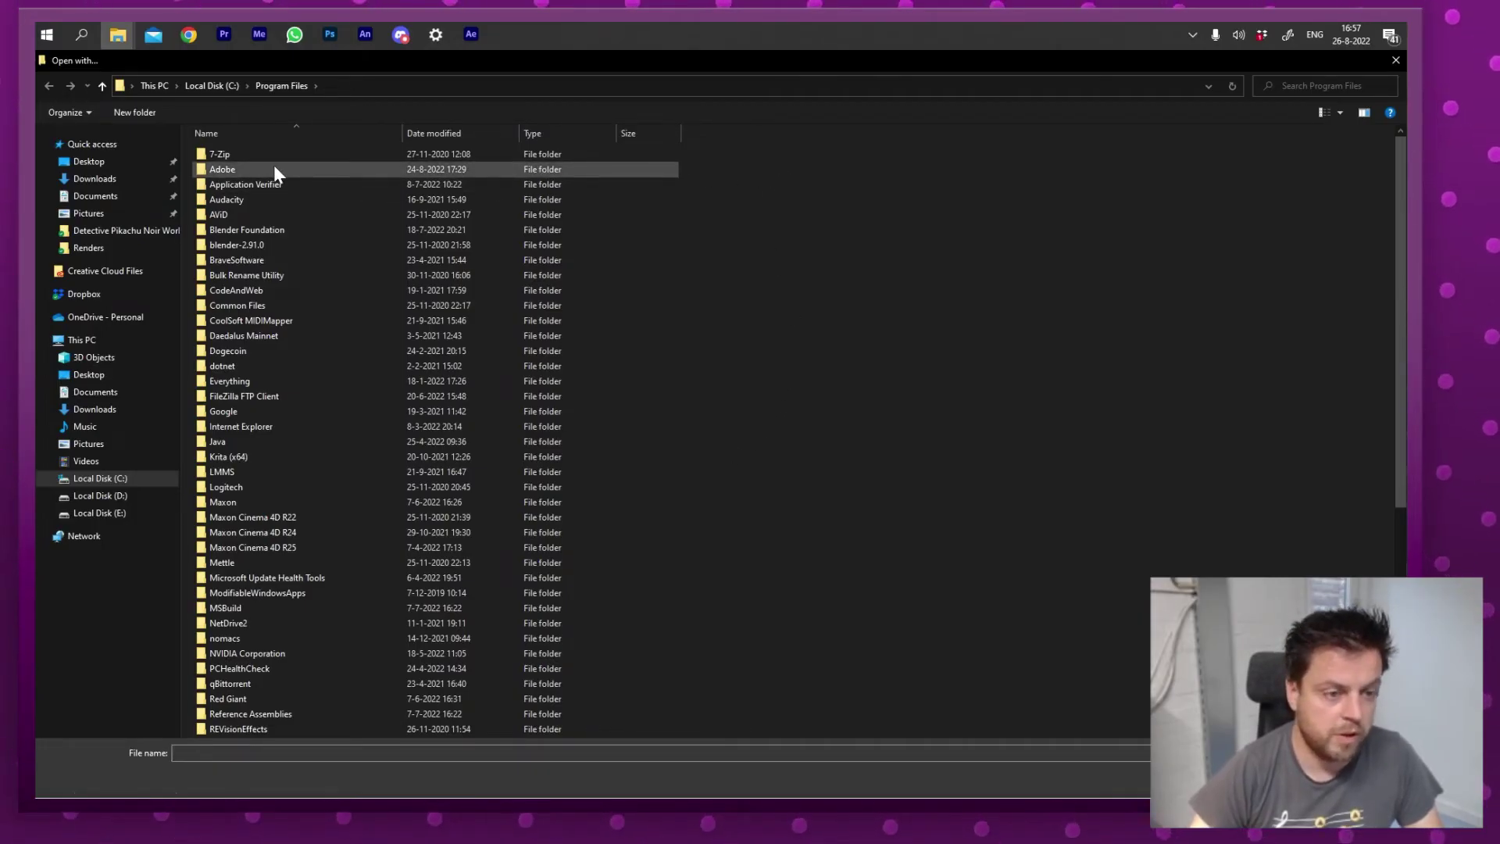
double_click(343, 168)
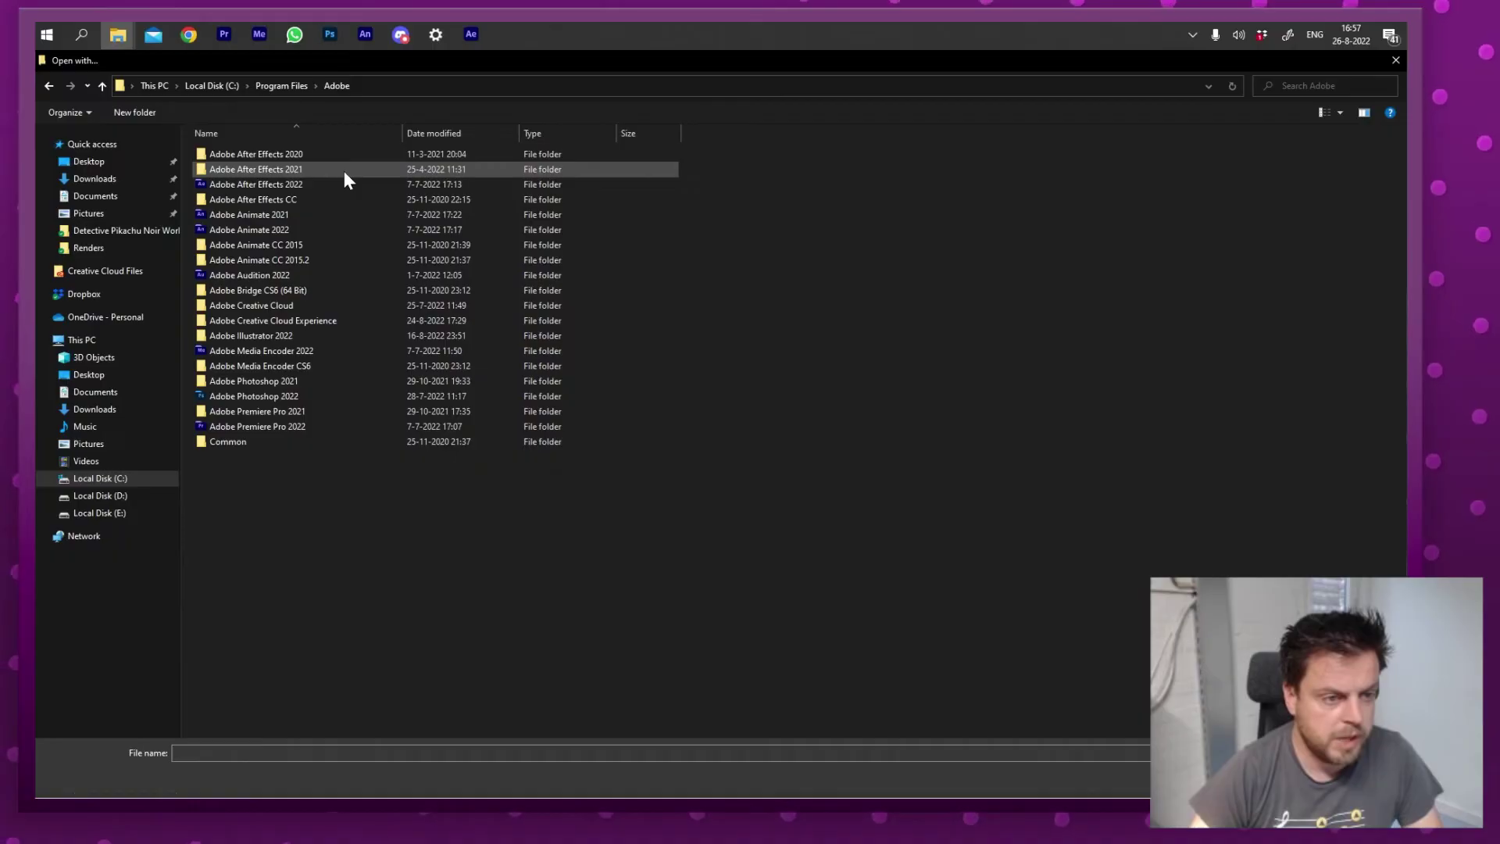
double_click(336, 231)
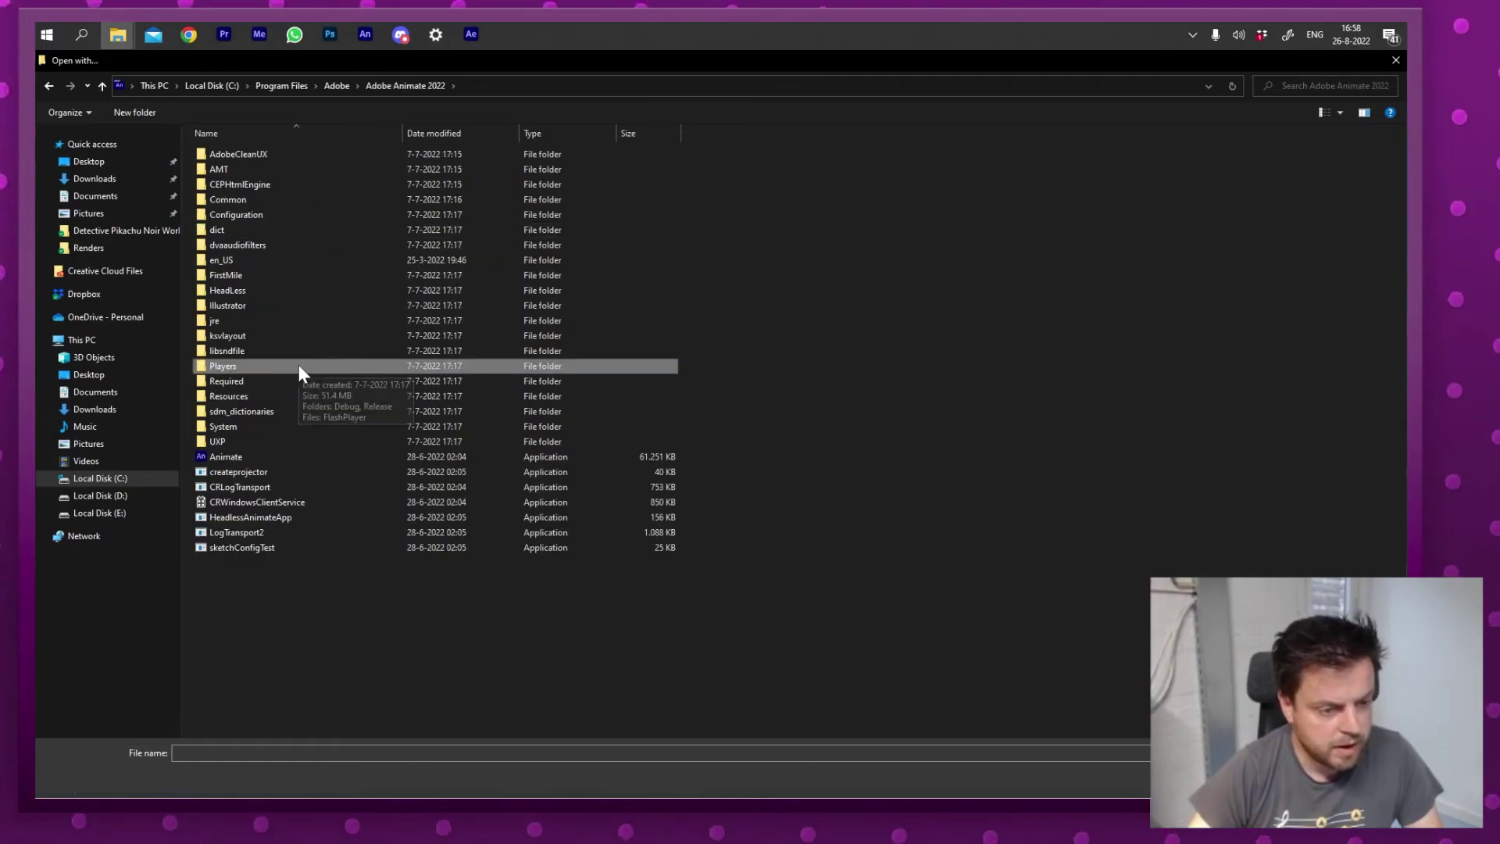
double_click(298, 364)
left_click(305, 182)
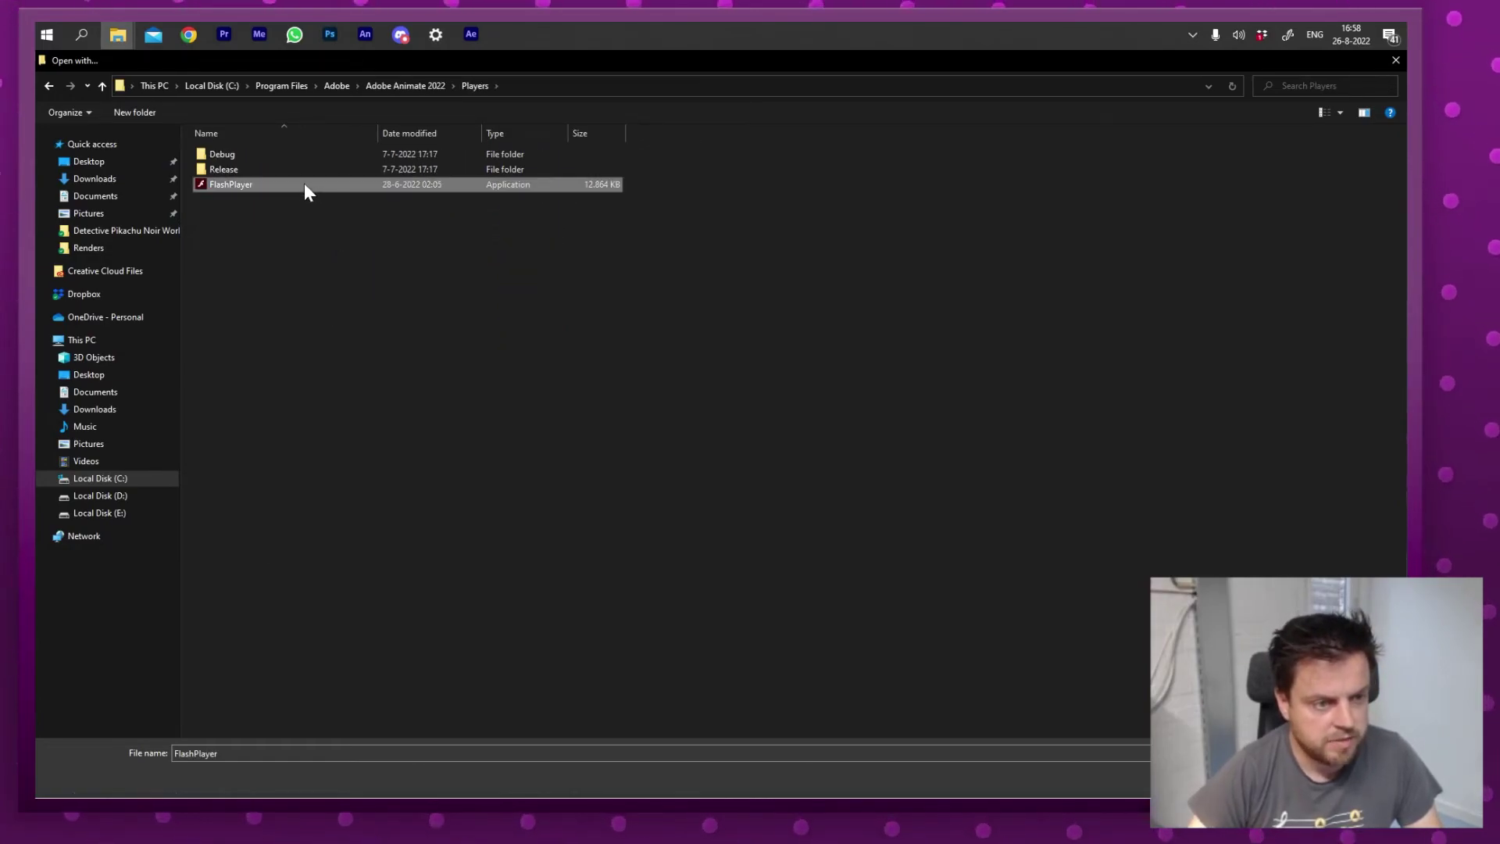
double_click(307, 186)
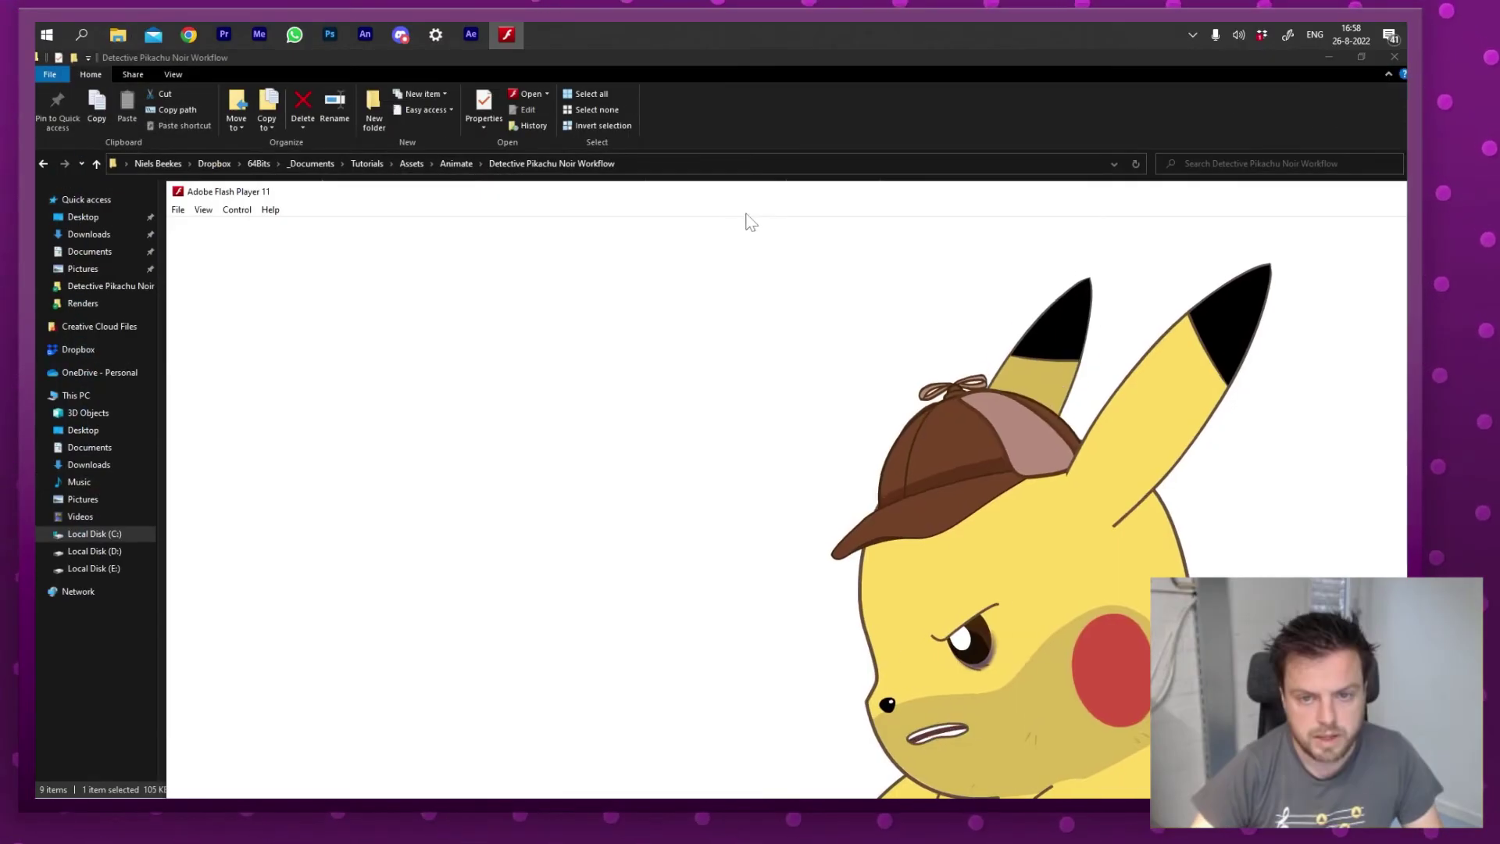
- Maximize the Flash Player window, watch the whole SWF animation play, and close the player
double_click(664, 192)
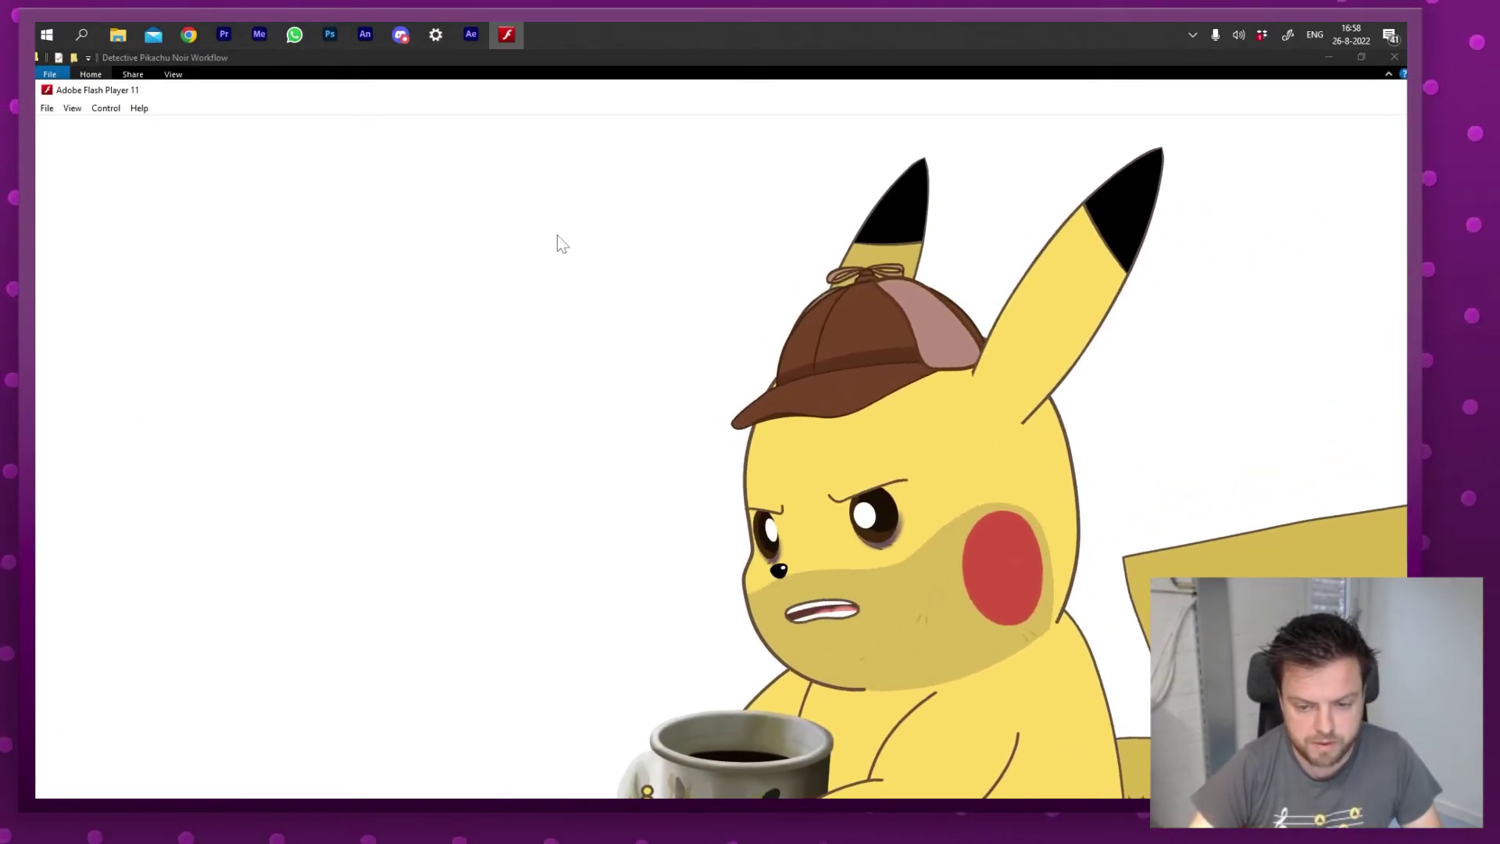
key("ctrl+f")
key("Escape")
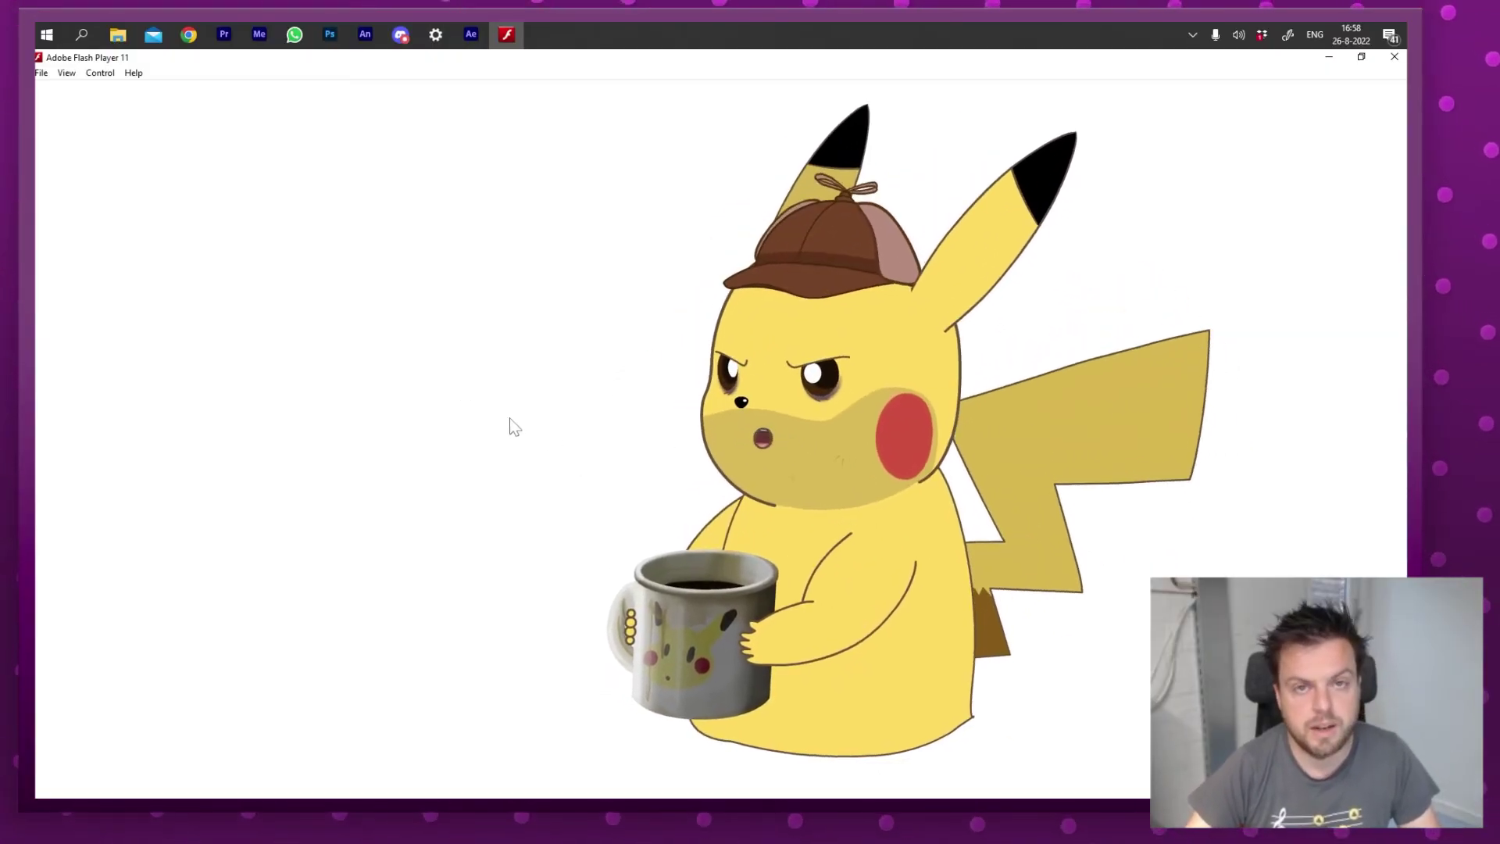
key("ctrl+w")
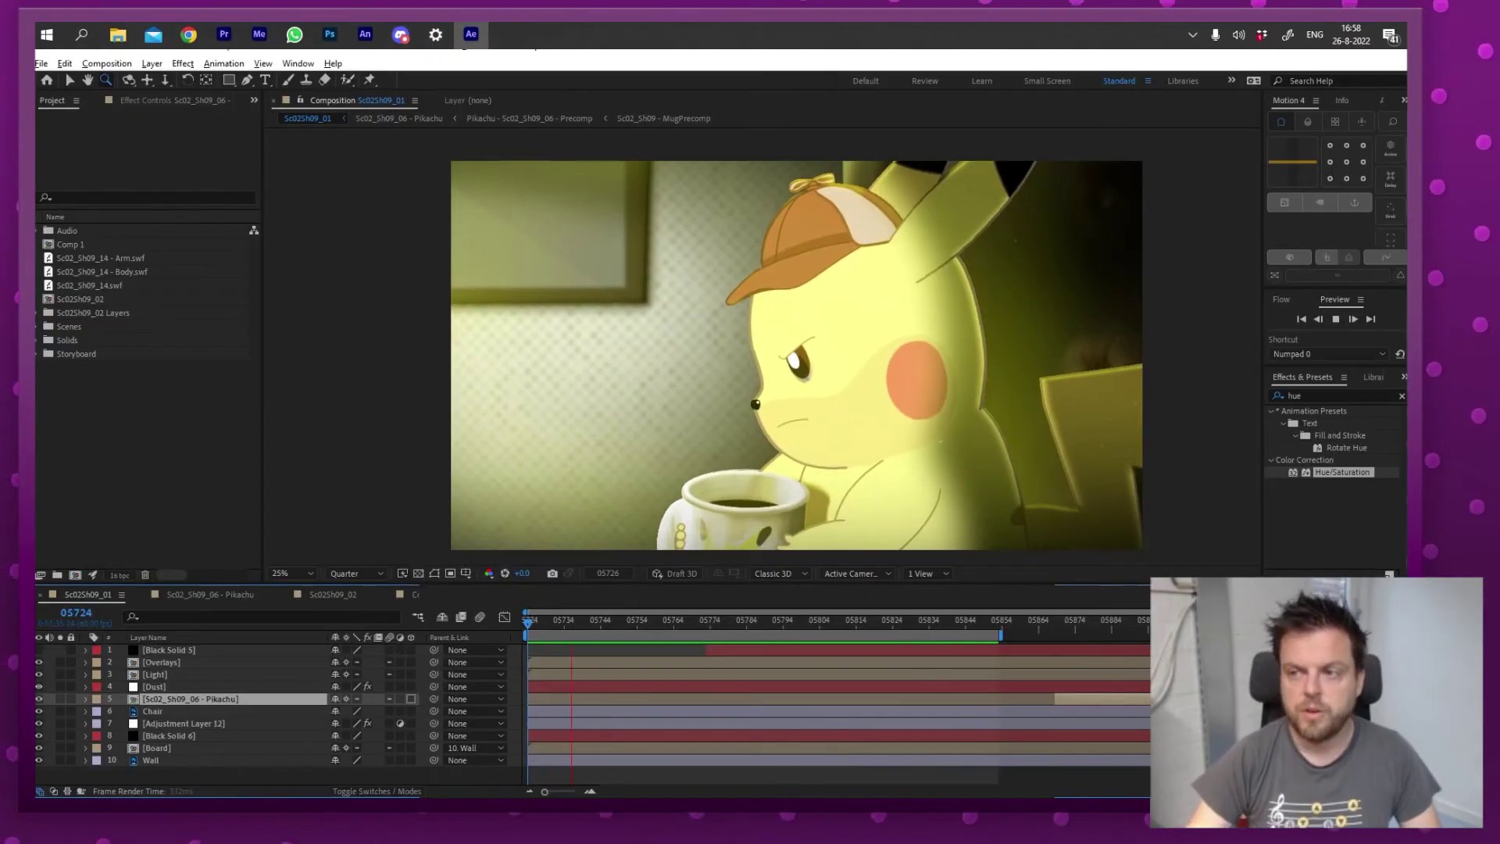